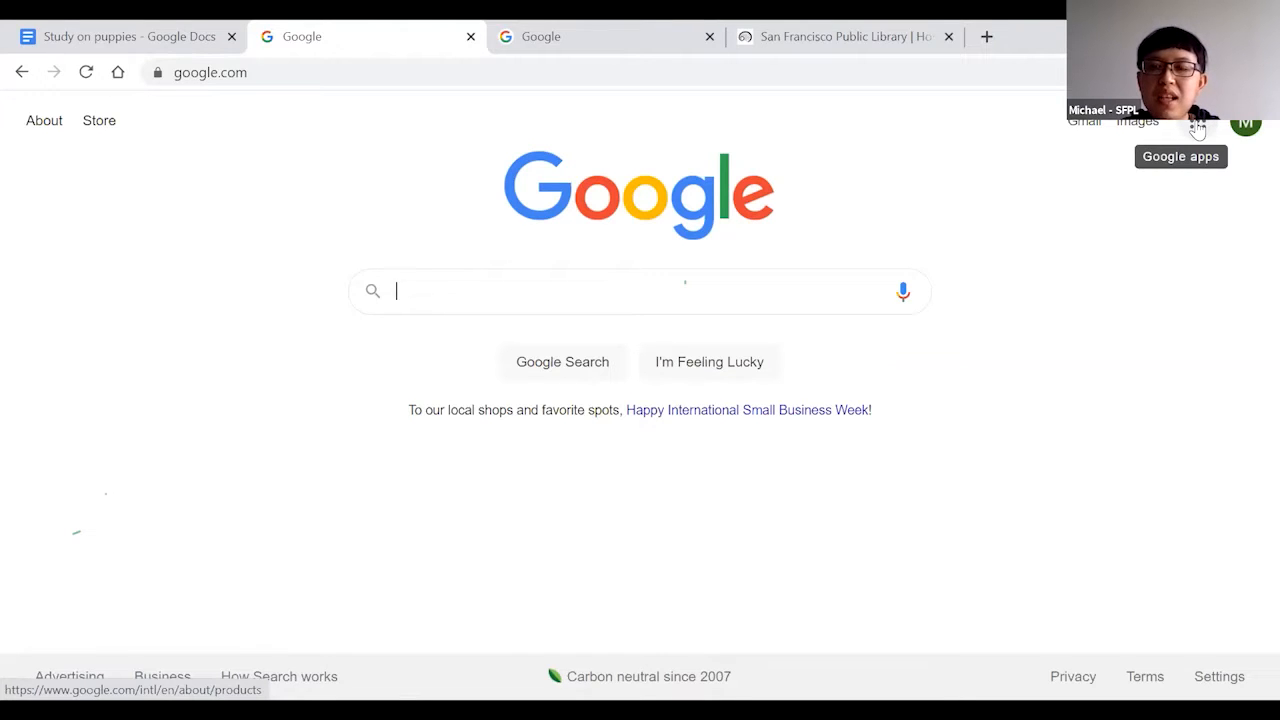
Open Google Docs from the list of Google apps.
click(1197, 127)
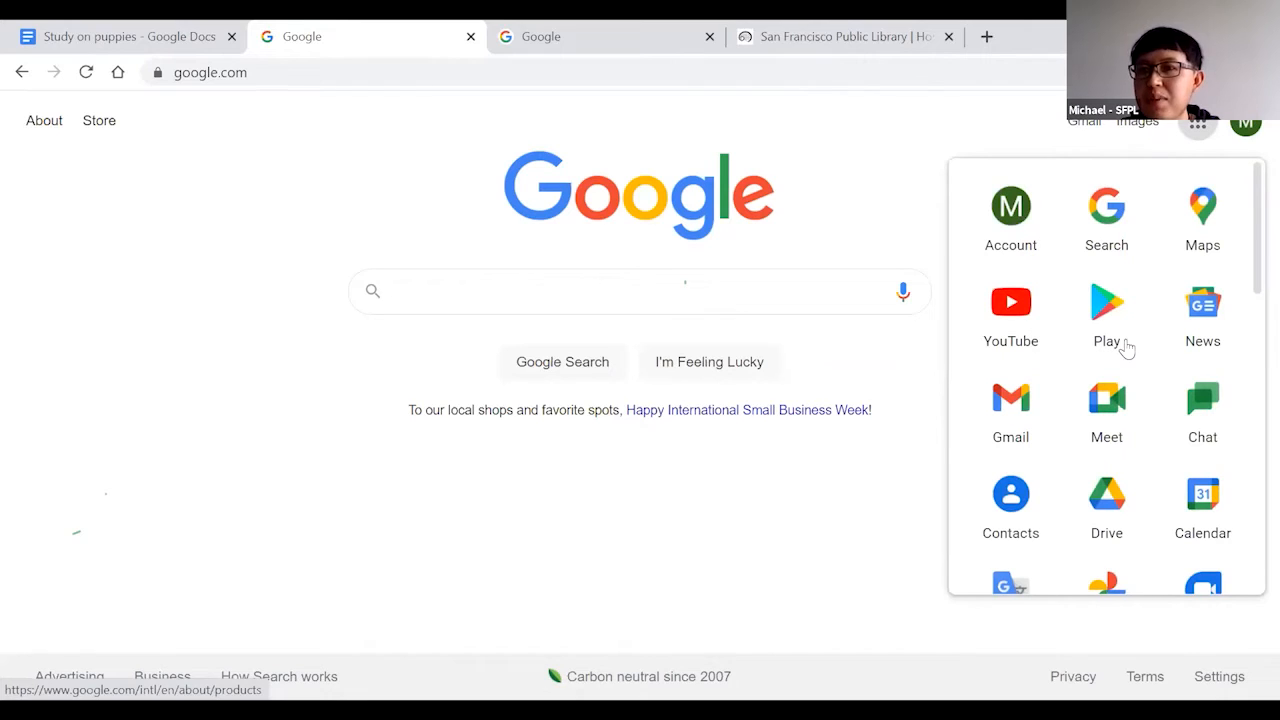
drag(1249, 205, 1249, 384)
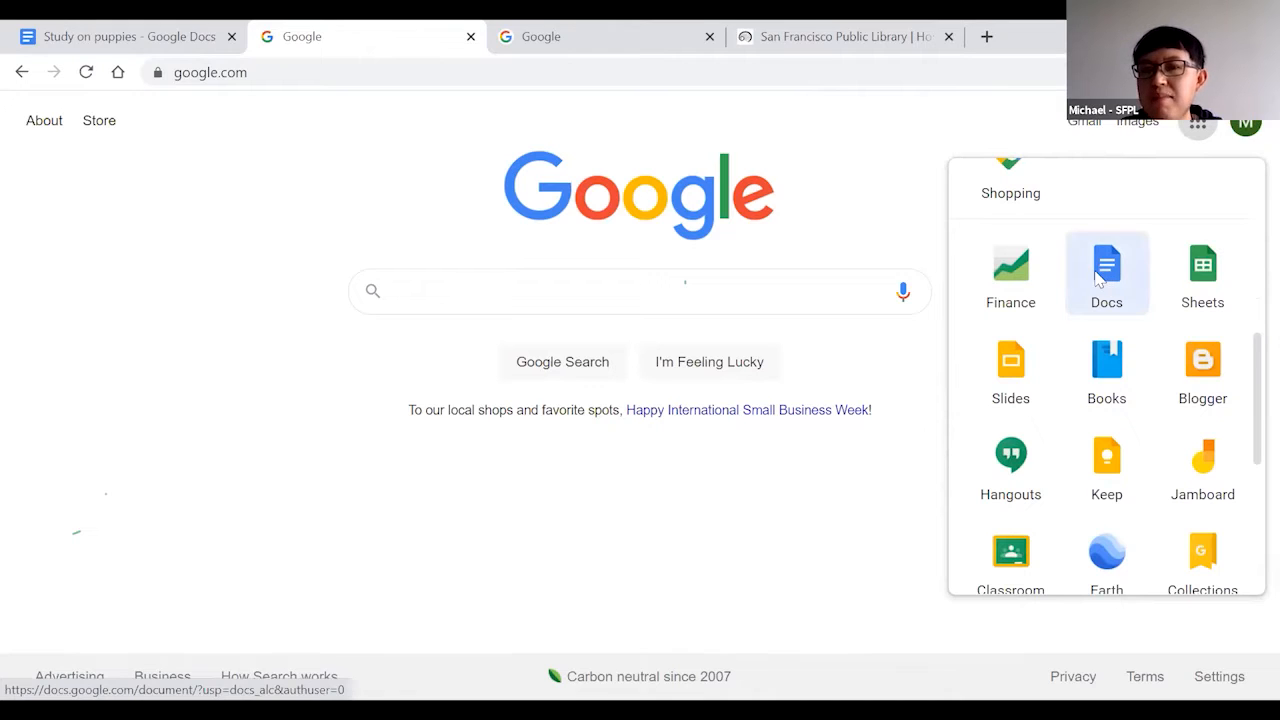
click(1097, 281)
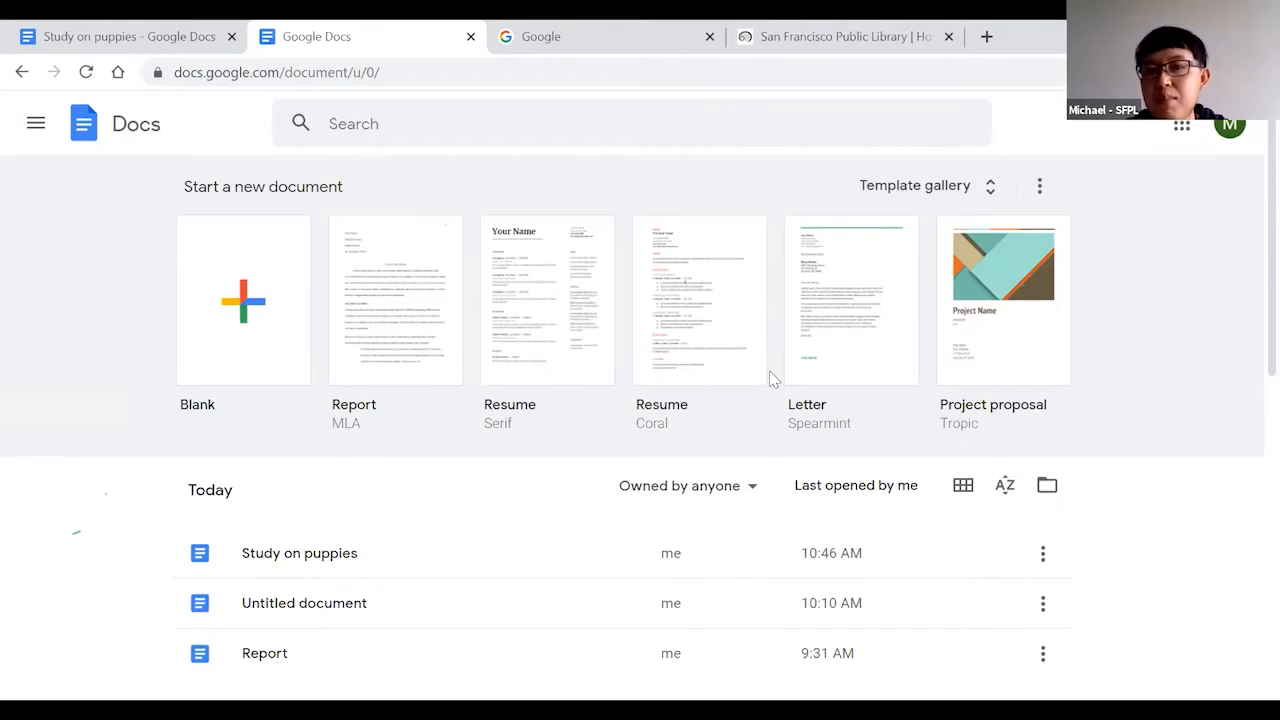
Browse the template gallery from the resume and letter templates through to the education templates, and return to the Docs home page.
click(888, 200)
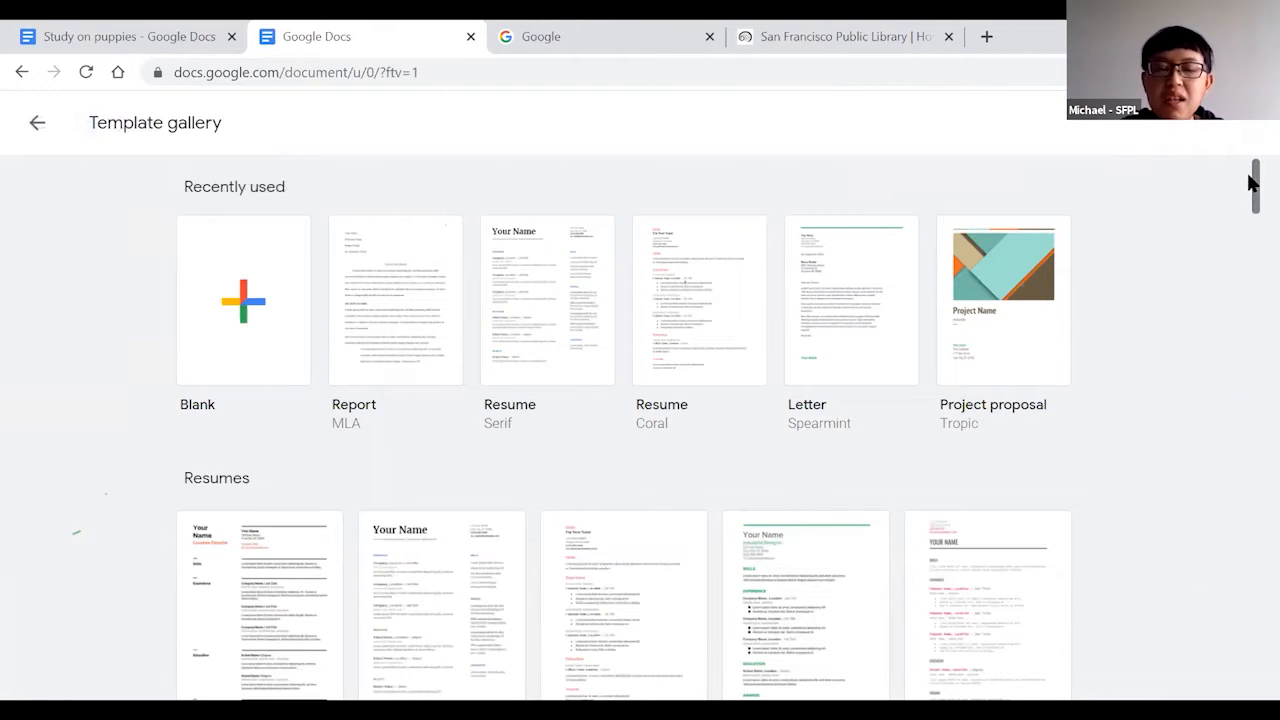
drag(1250, 182, 1250, 193)
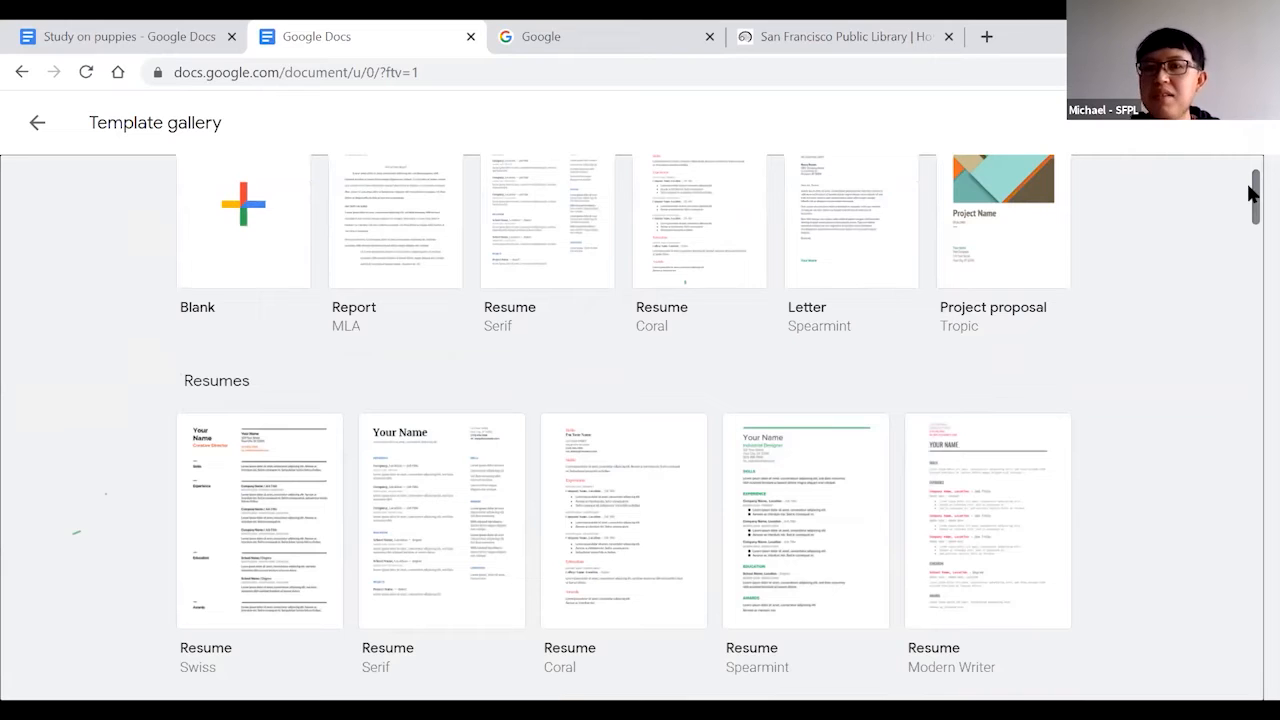
drag(1250, 193, 1250, 200)
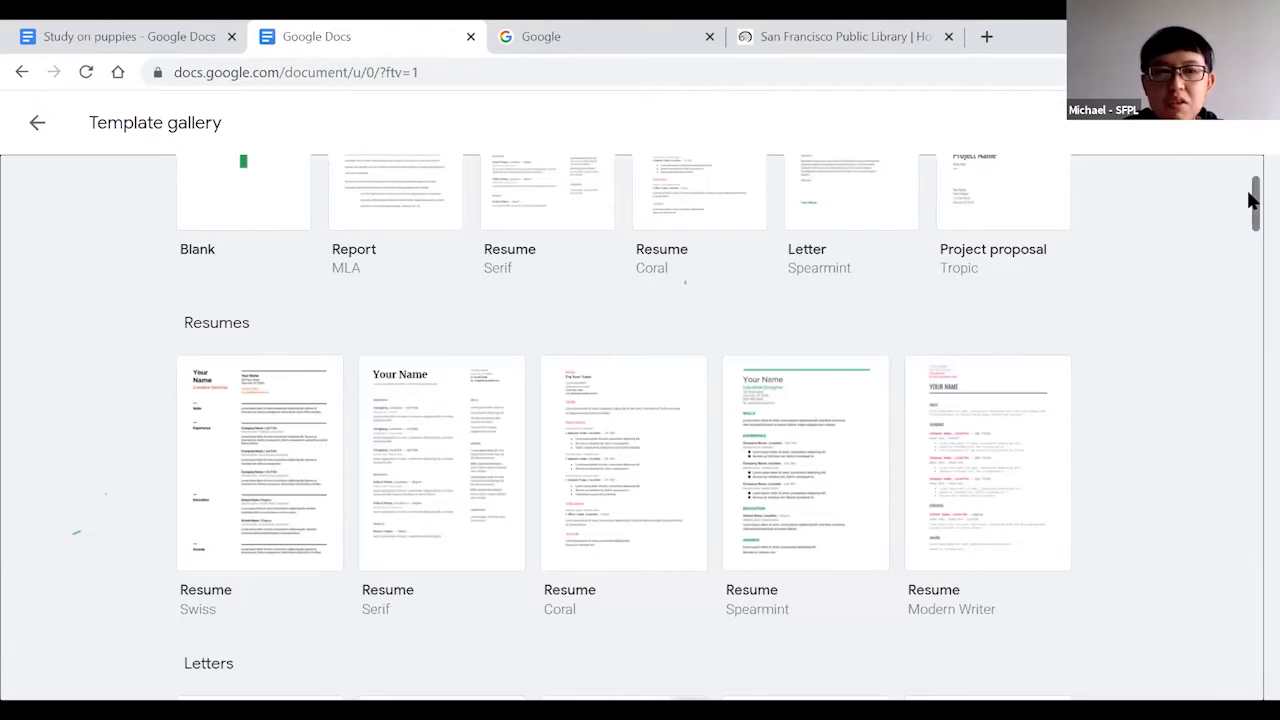
scroll(750, 265, down, 2)
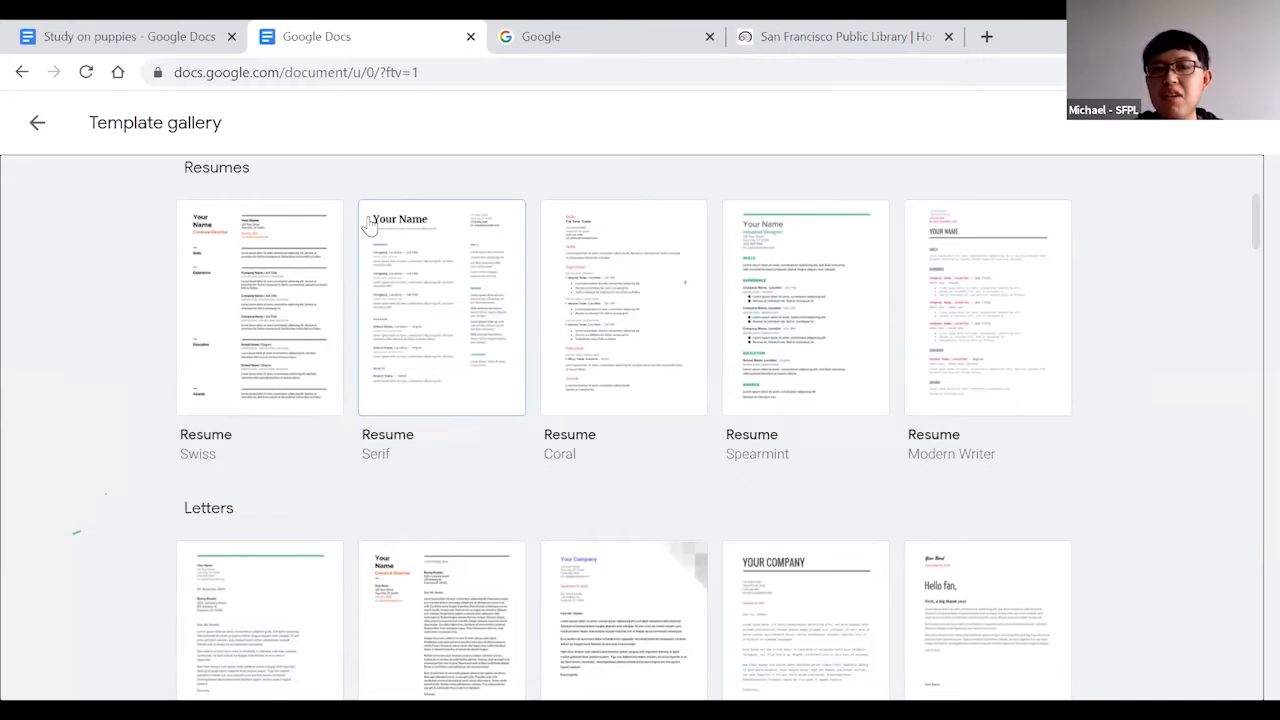
drag(1250, 213, 1250, 242)
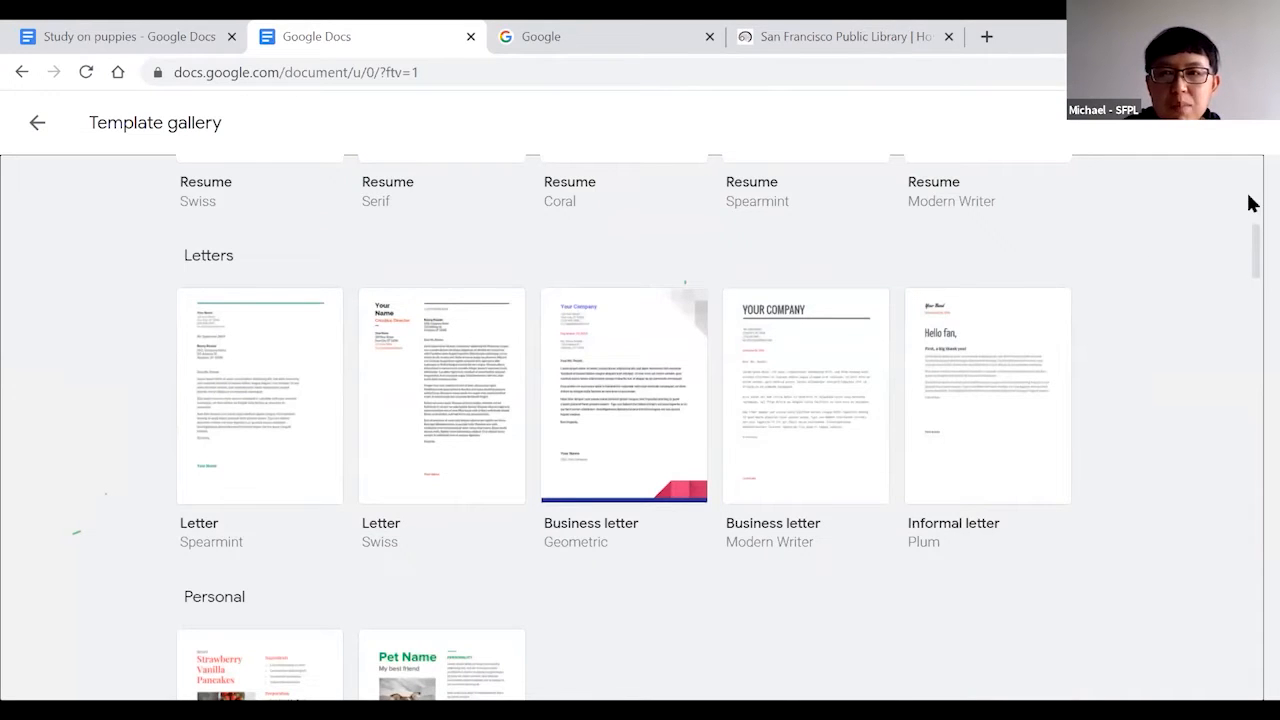
drag(1250, 322, 1252, 603)
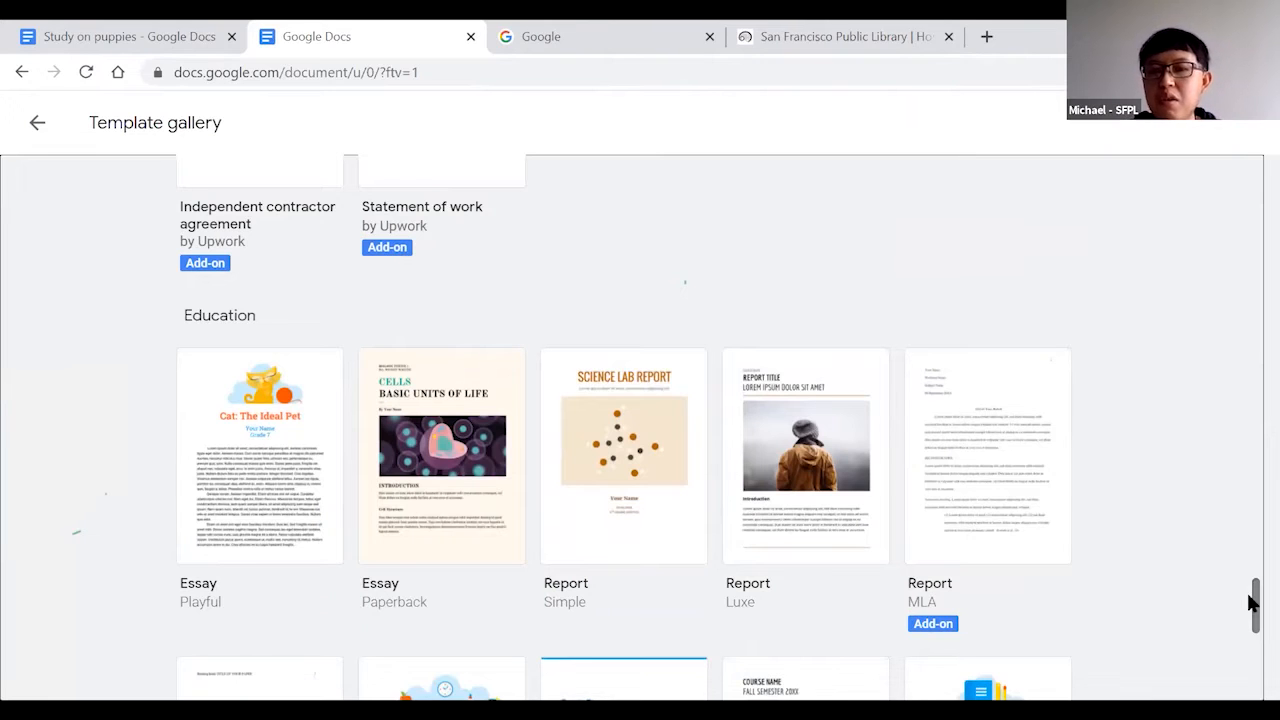
drag(1252, 603, 1249, 137)
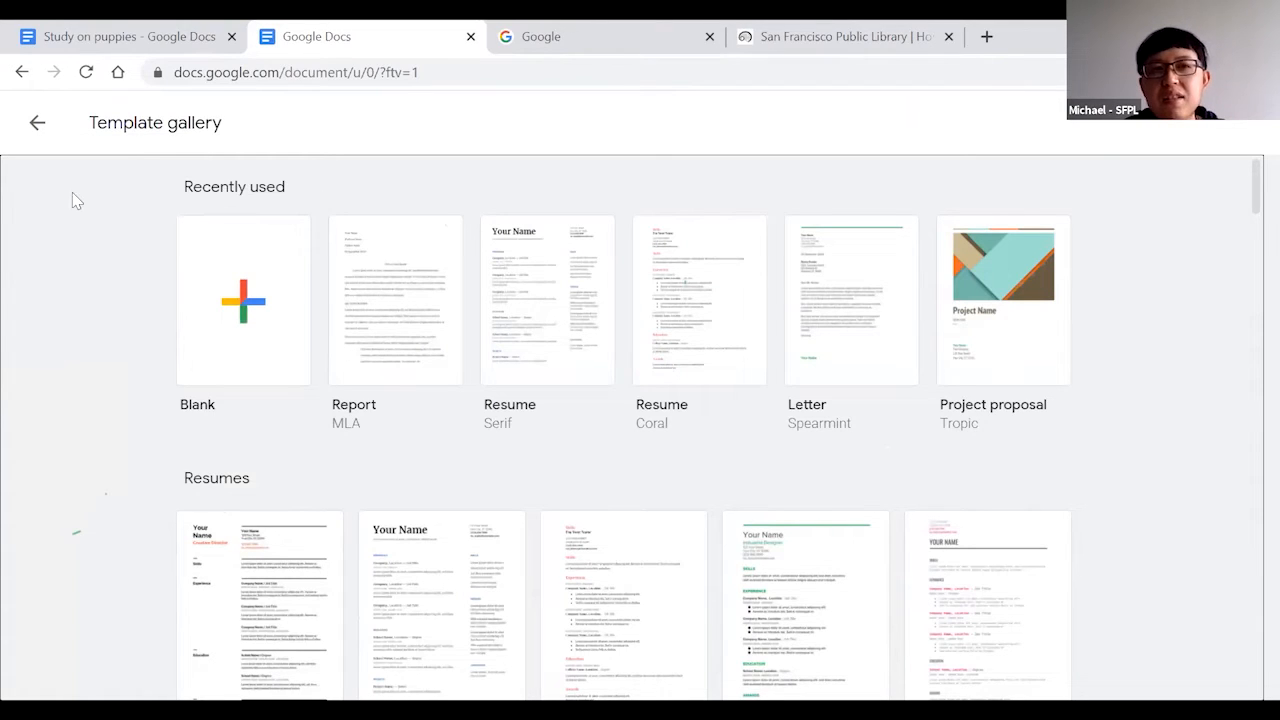
click(37, 124)
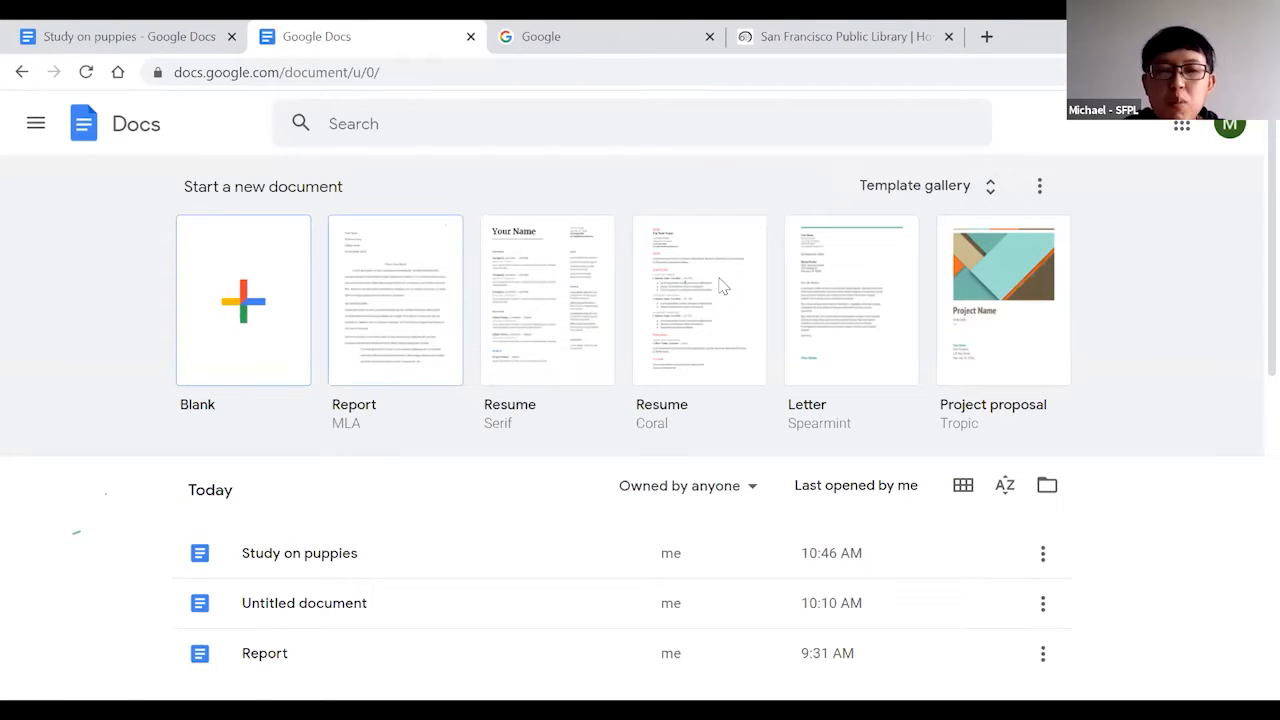
Look through the recent documents as a list and as a grid of thumbnails, and return to the list view.
scroll(1249, 212, down, 2)
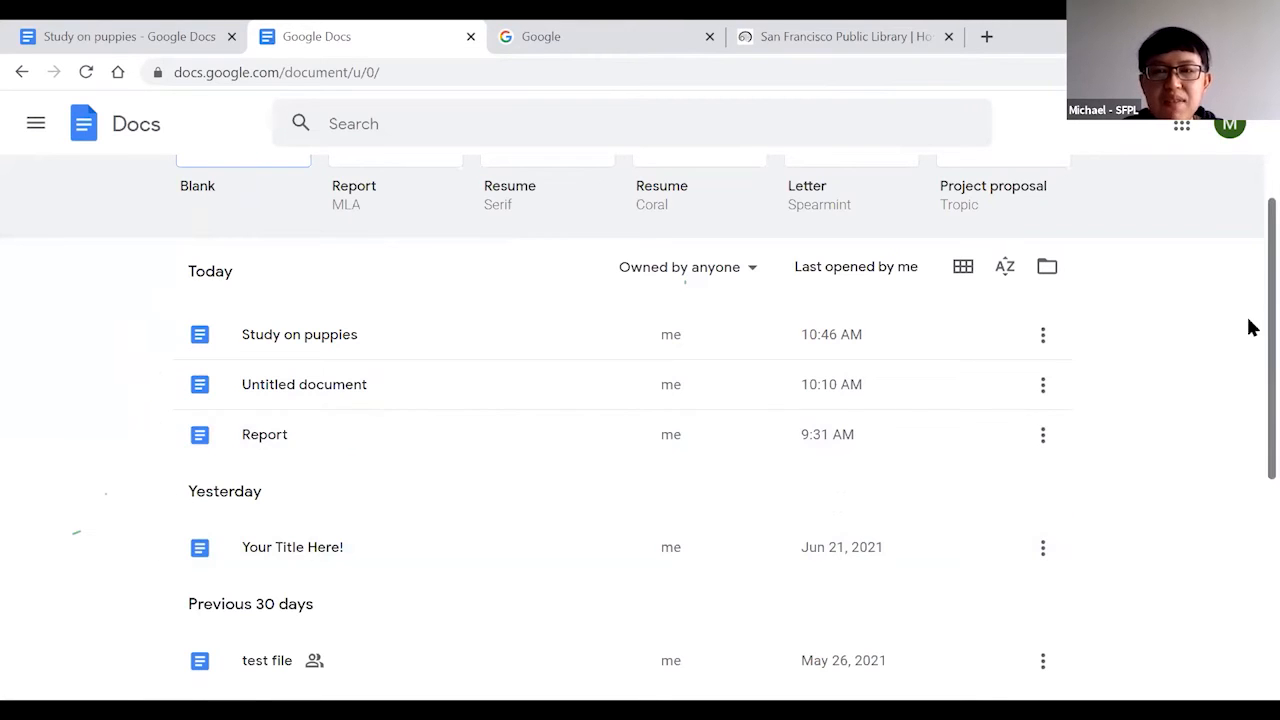
scroll(1248, 360, down, 3)
scroll(1248, 477, down, 2)
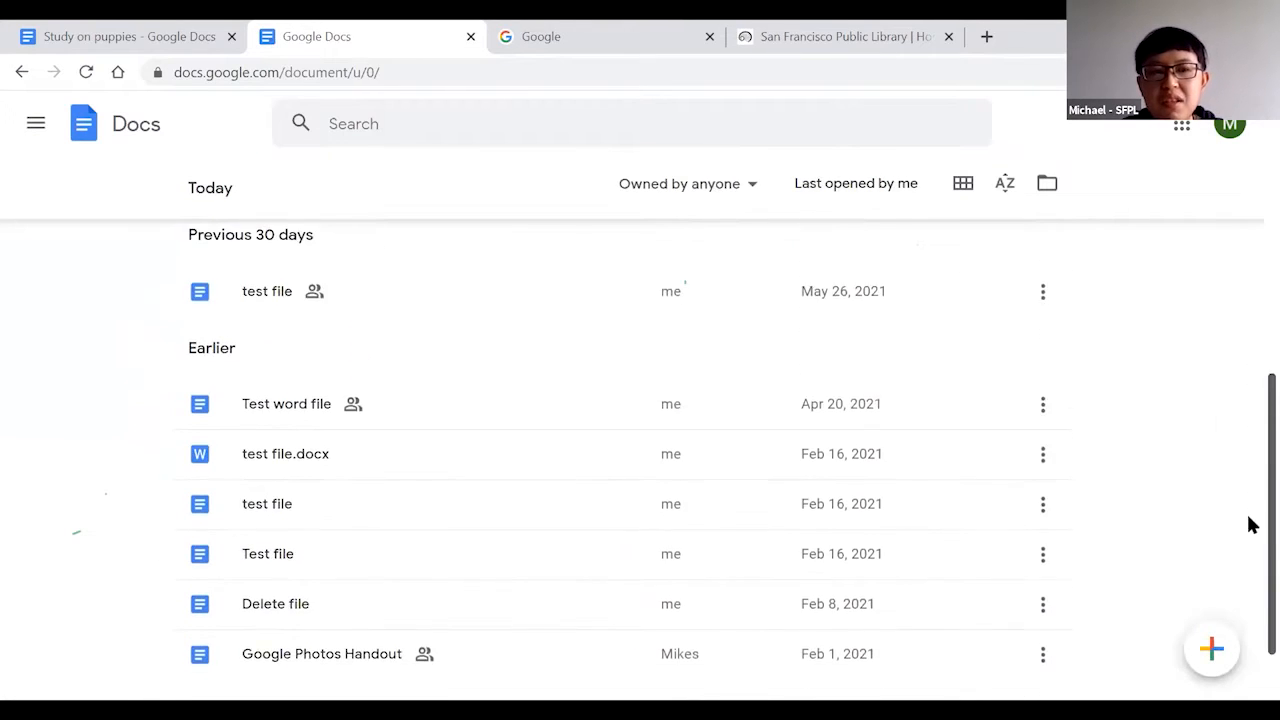
scroll(1248, 523, up, 4)
scroll(1248, 338, up, 2)
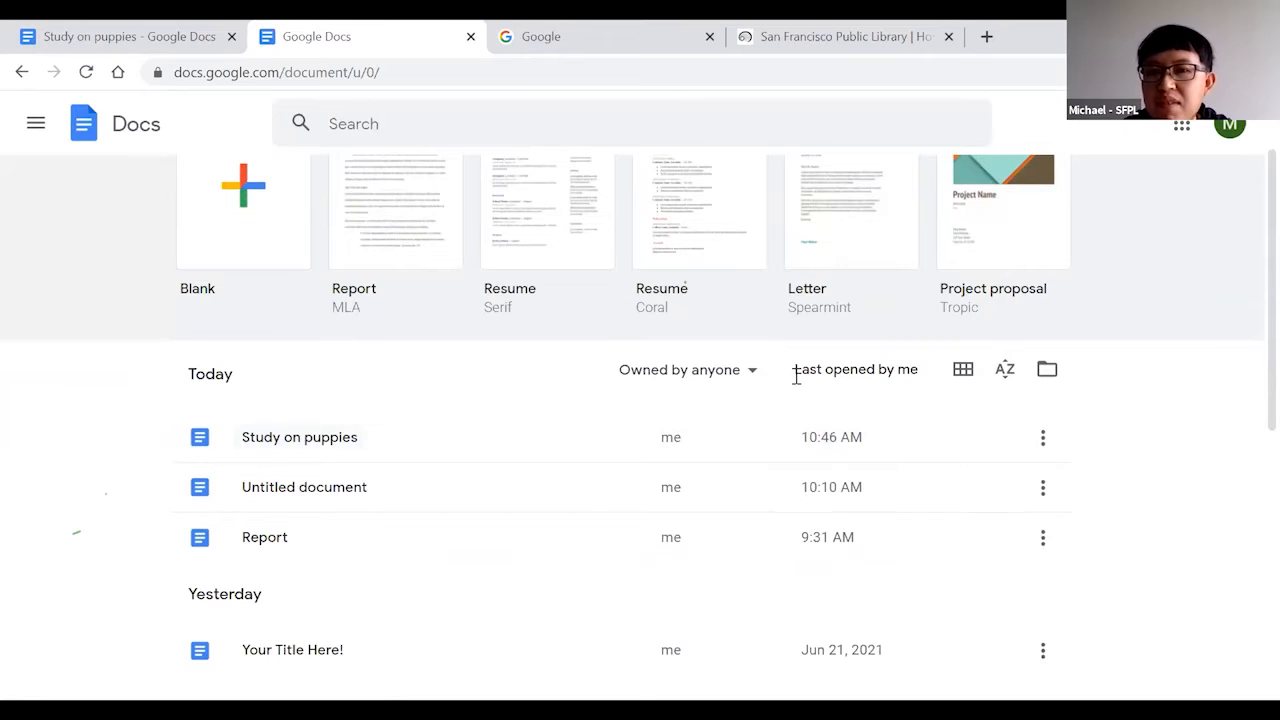
click(963, 370)
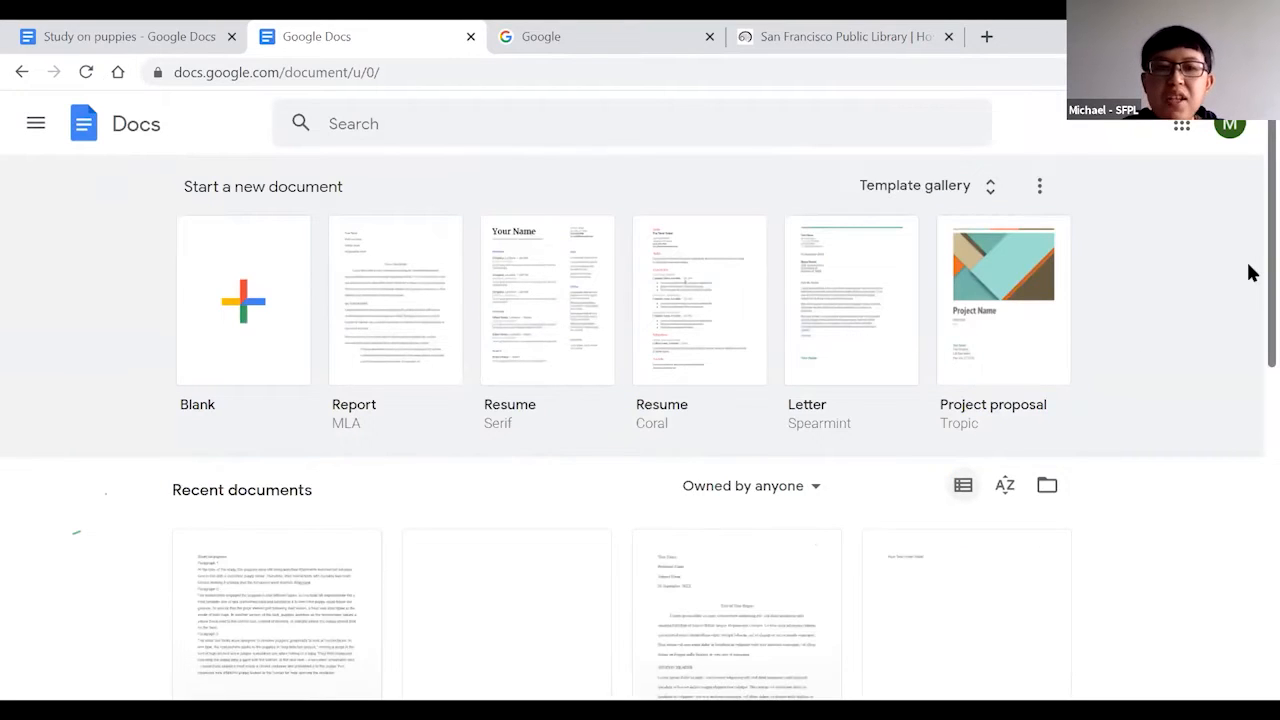
scroll(1250, 272, down, 3)
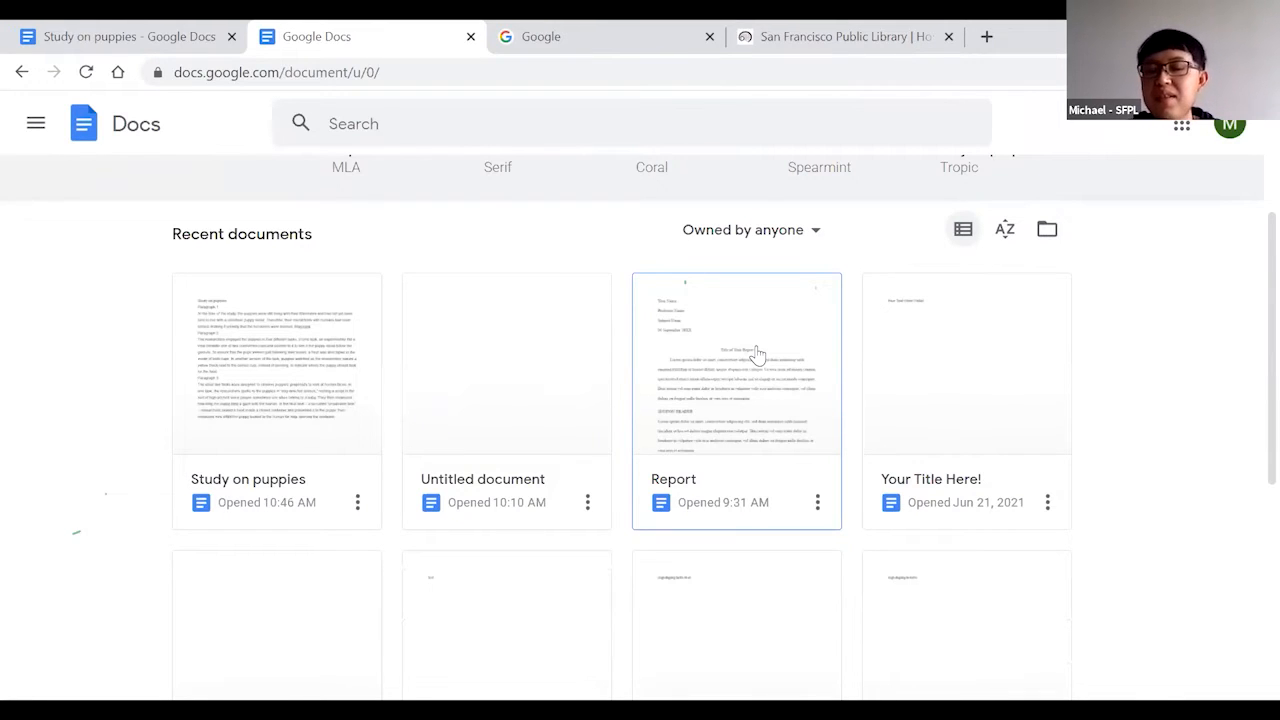
click(963, 232)
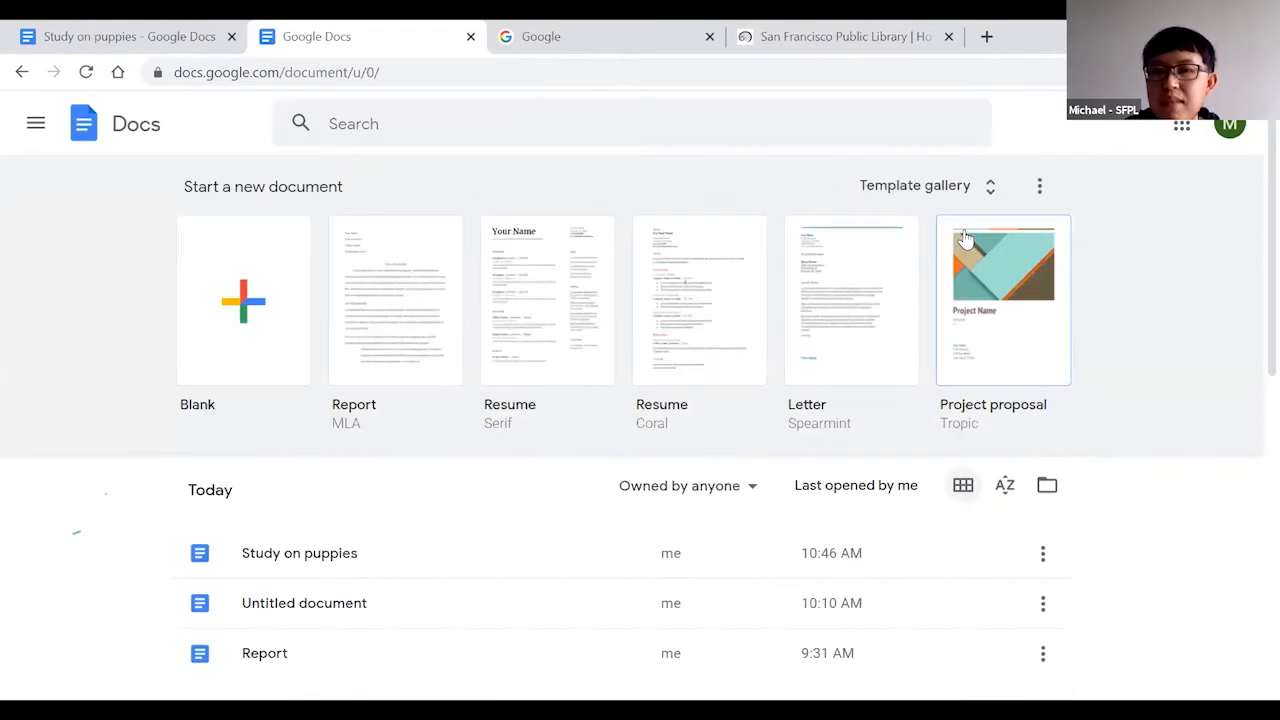
Examine the older entries in the recent documents list, including the shared files and the Word file test file.docx.
scroll(1248, 270, down, 1)
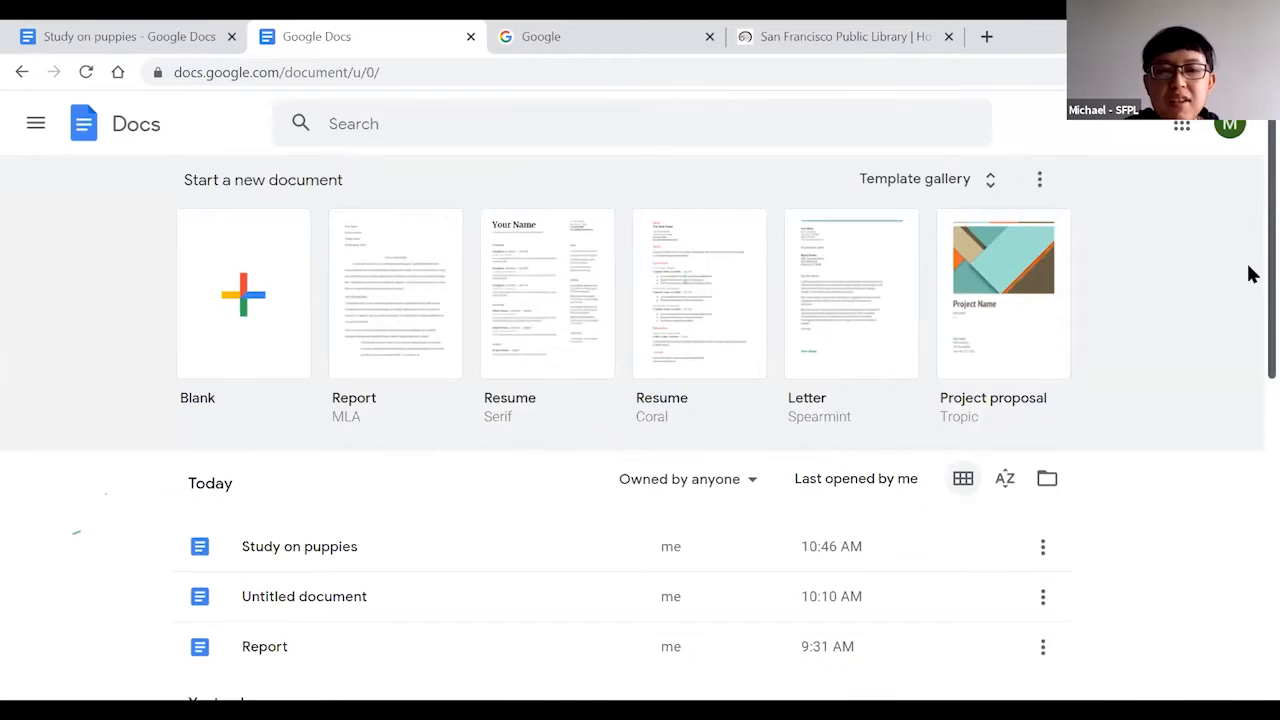
scroll(1249, 383, down, 2)
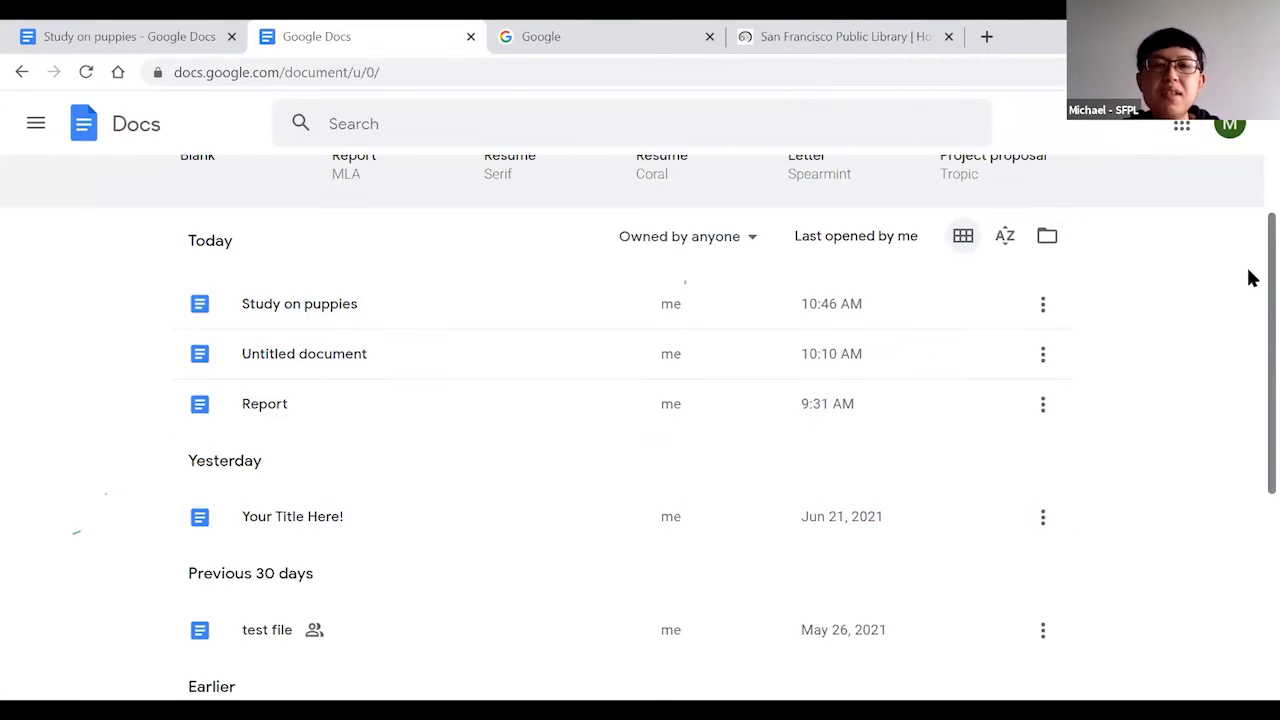
scroll(1248, 300, down, 3)
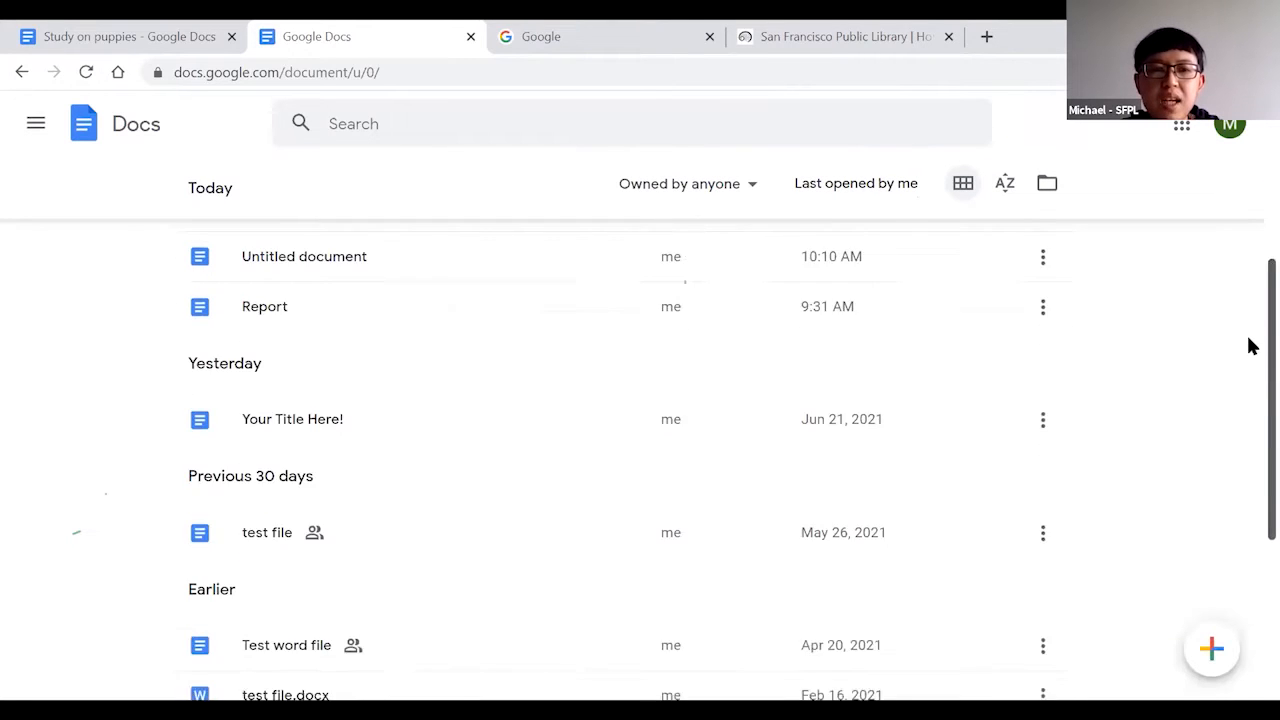
scroll(1248, 353, down, 3)
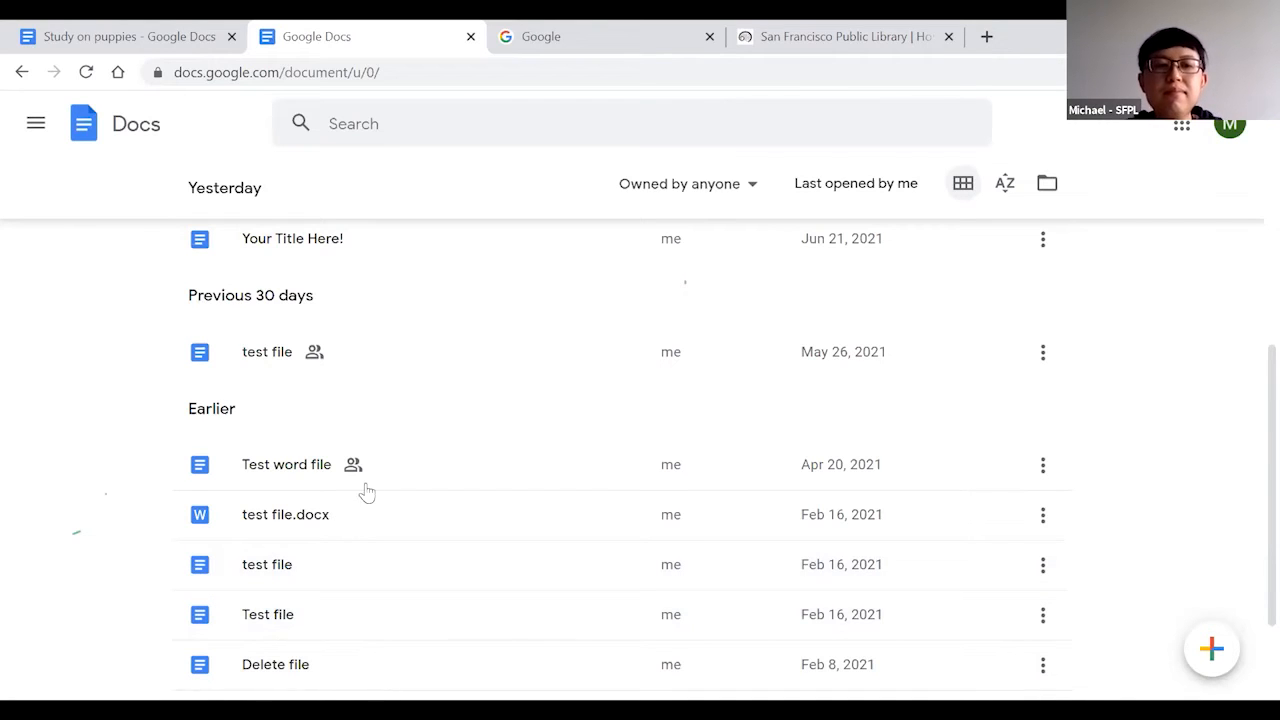
scroll(1250, 408, up, 1)
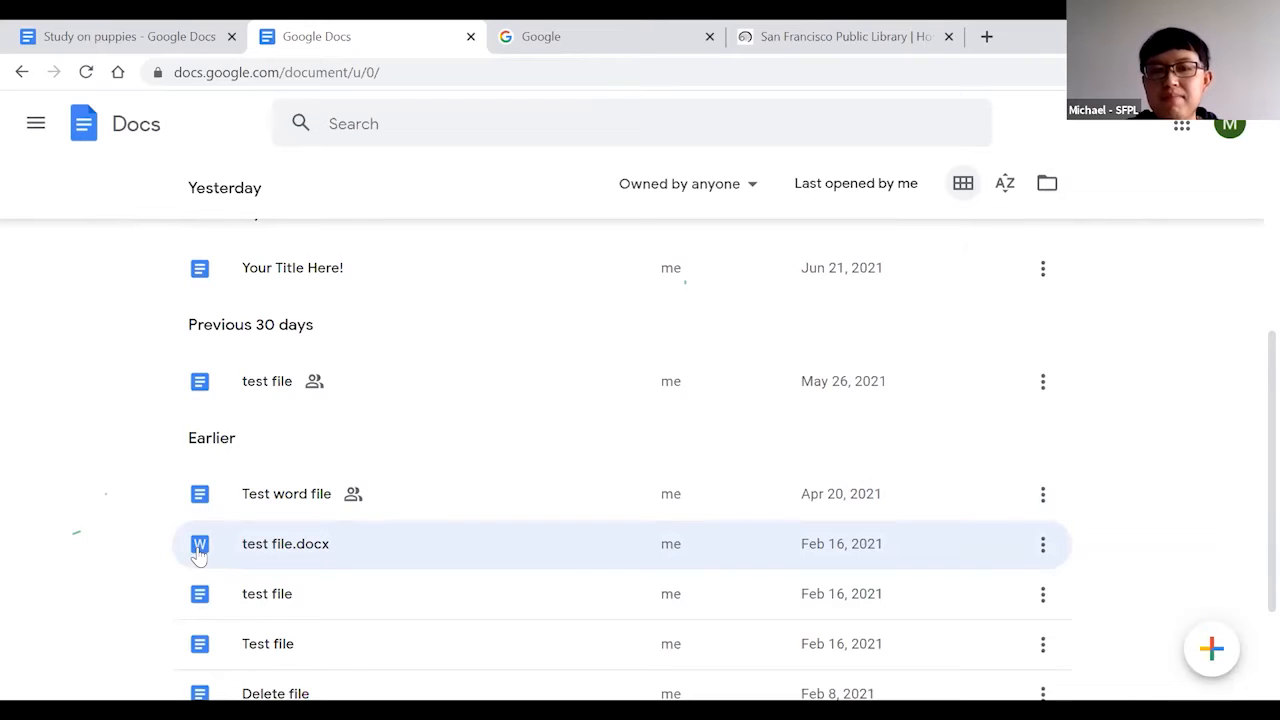
scroll(1250, 474, up, 5)
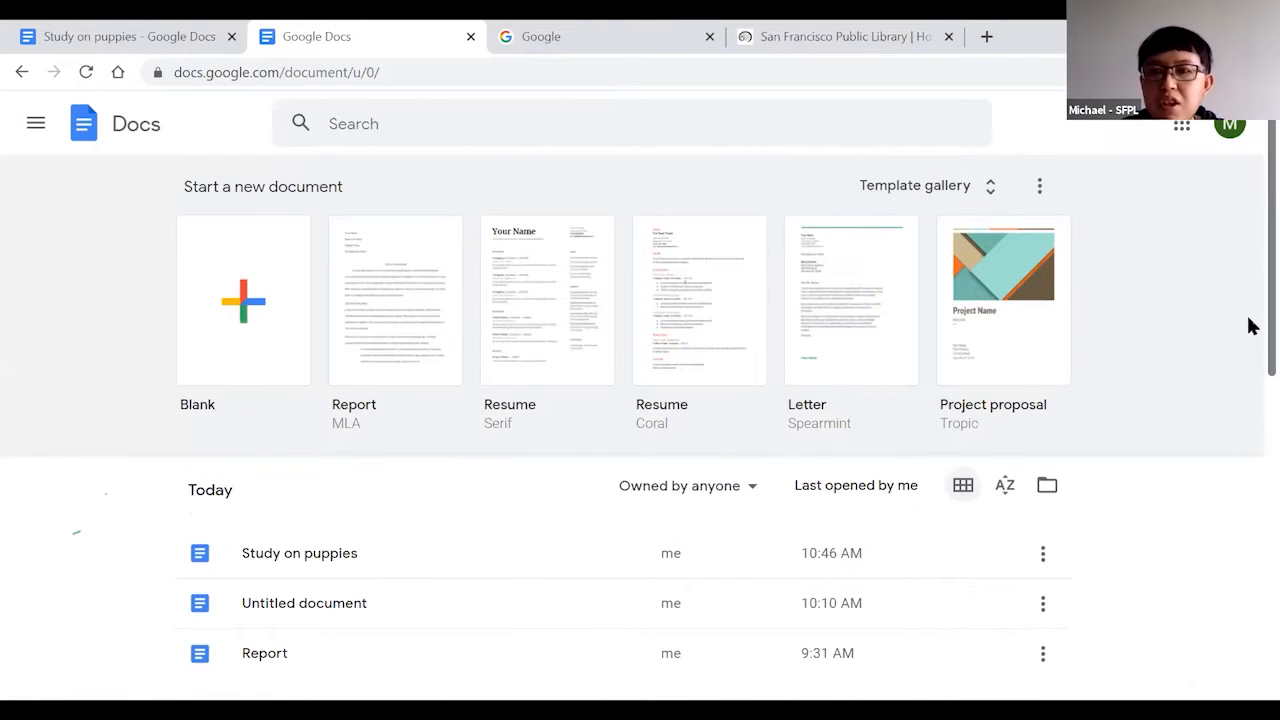
Open the Study on puppies document from the recent documents.
scroll(1250, 330, down, 1)
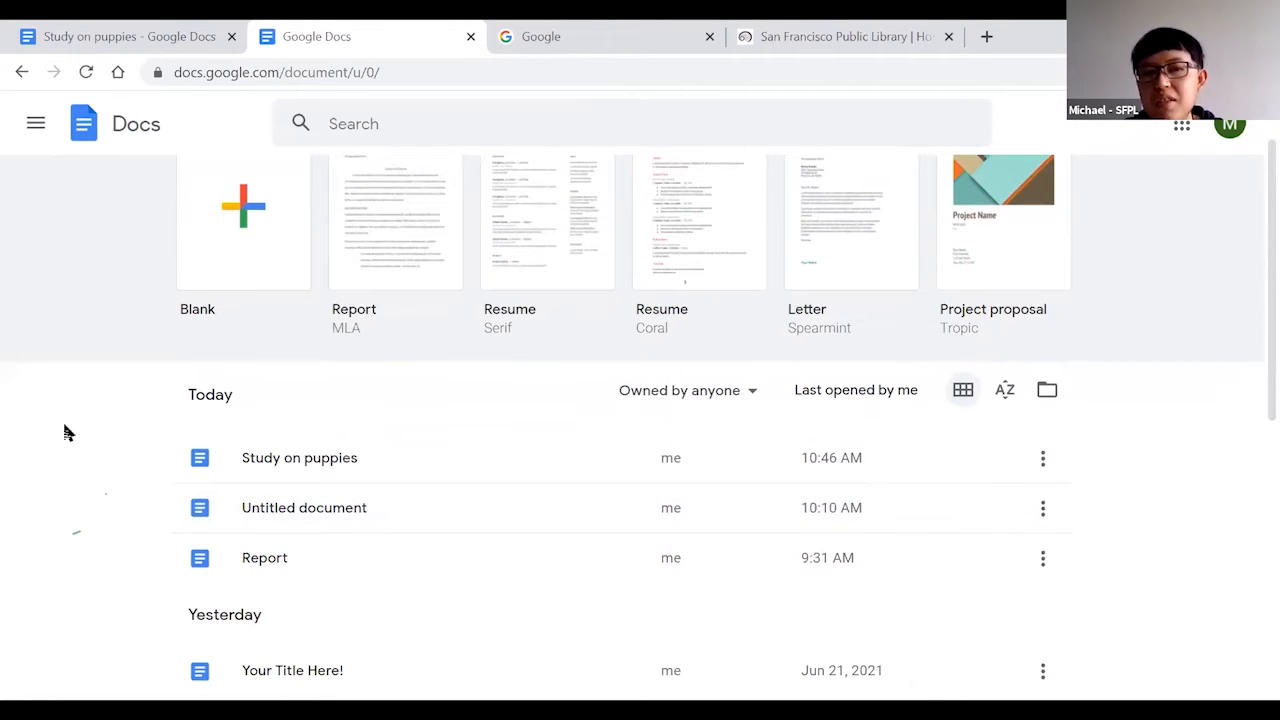
click(279, 459)
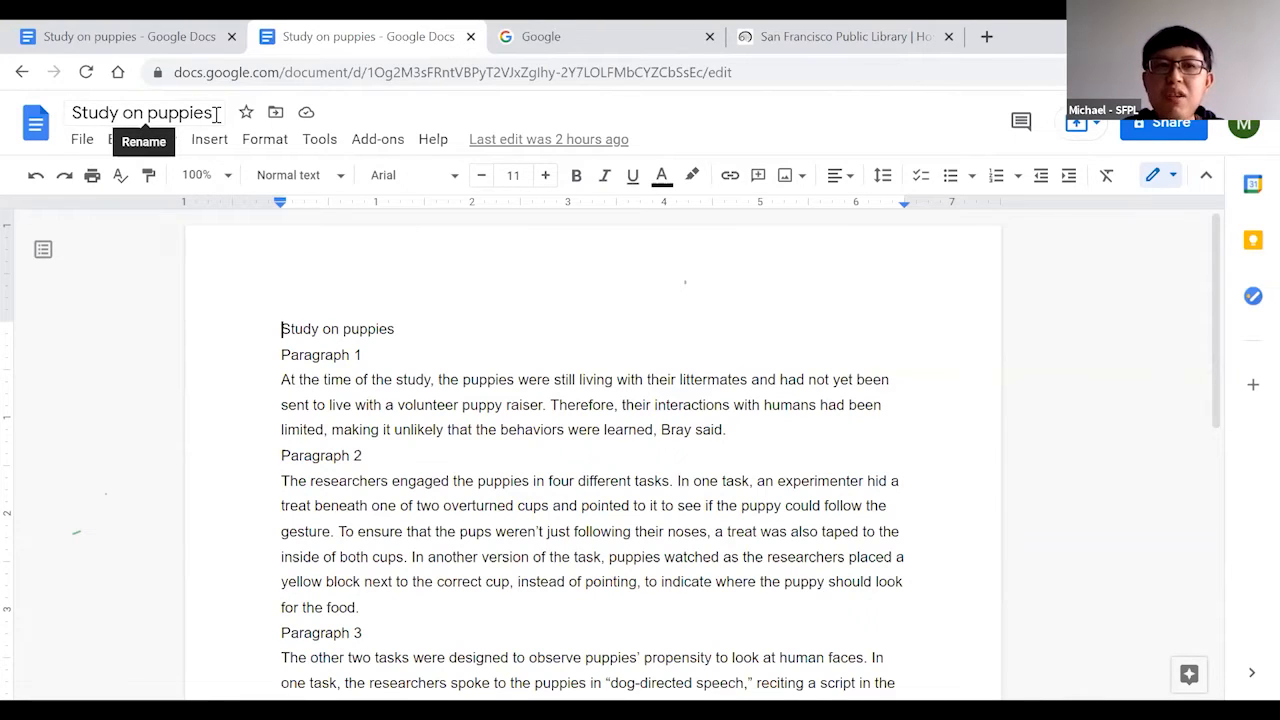
Rename the open document as "Sample document".
click(121, 111)
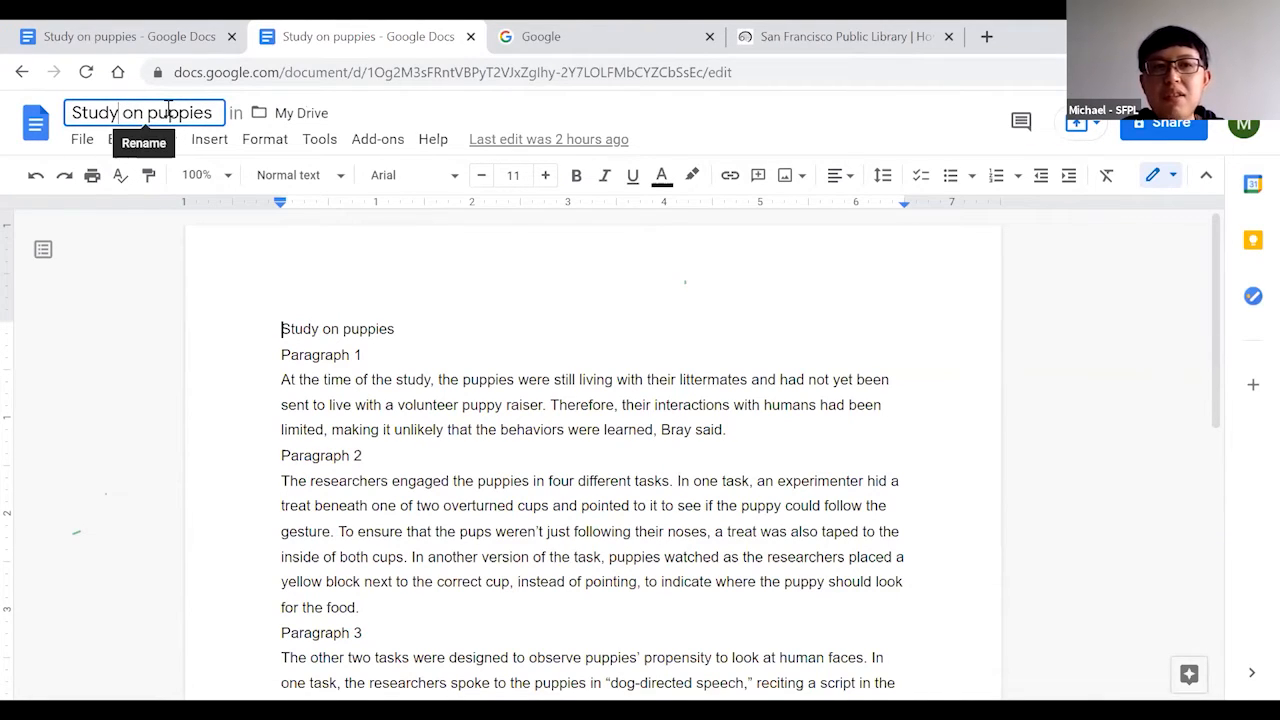
drag(215, 112, 65, 122)
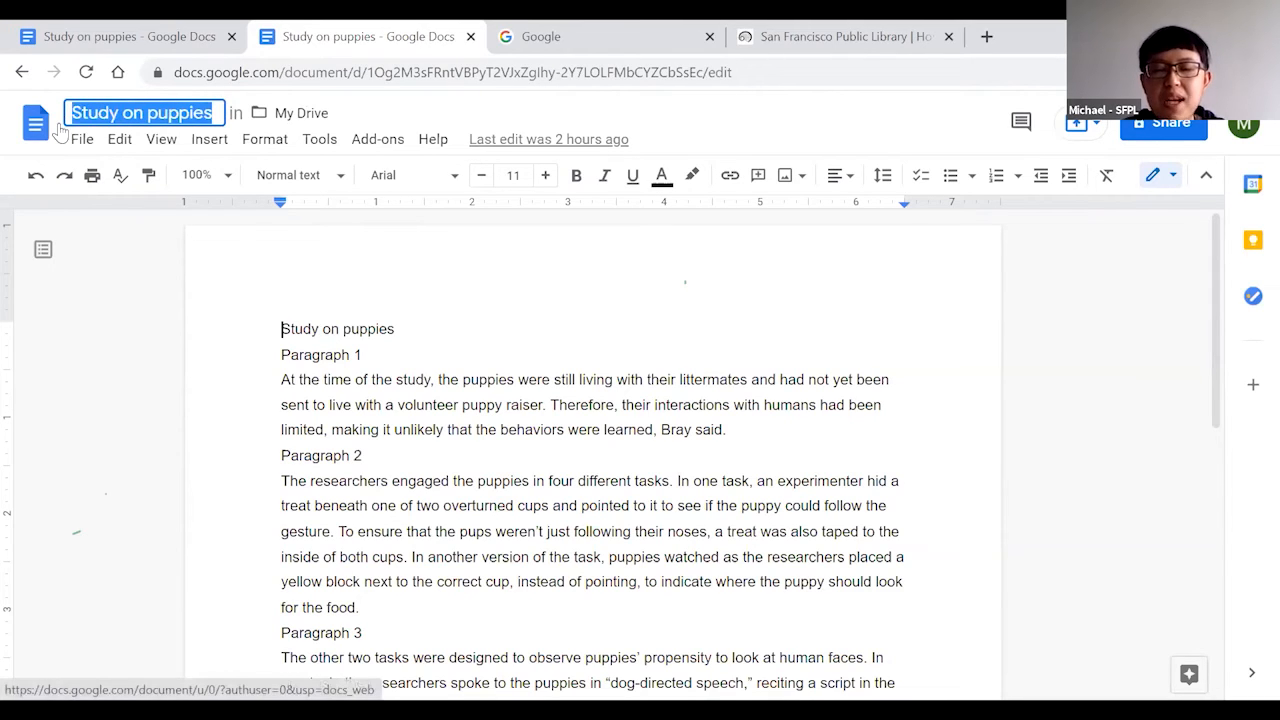
key(BackSpace)
text(S)
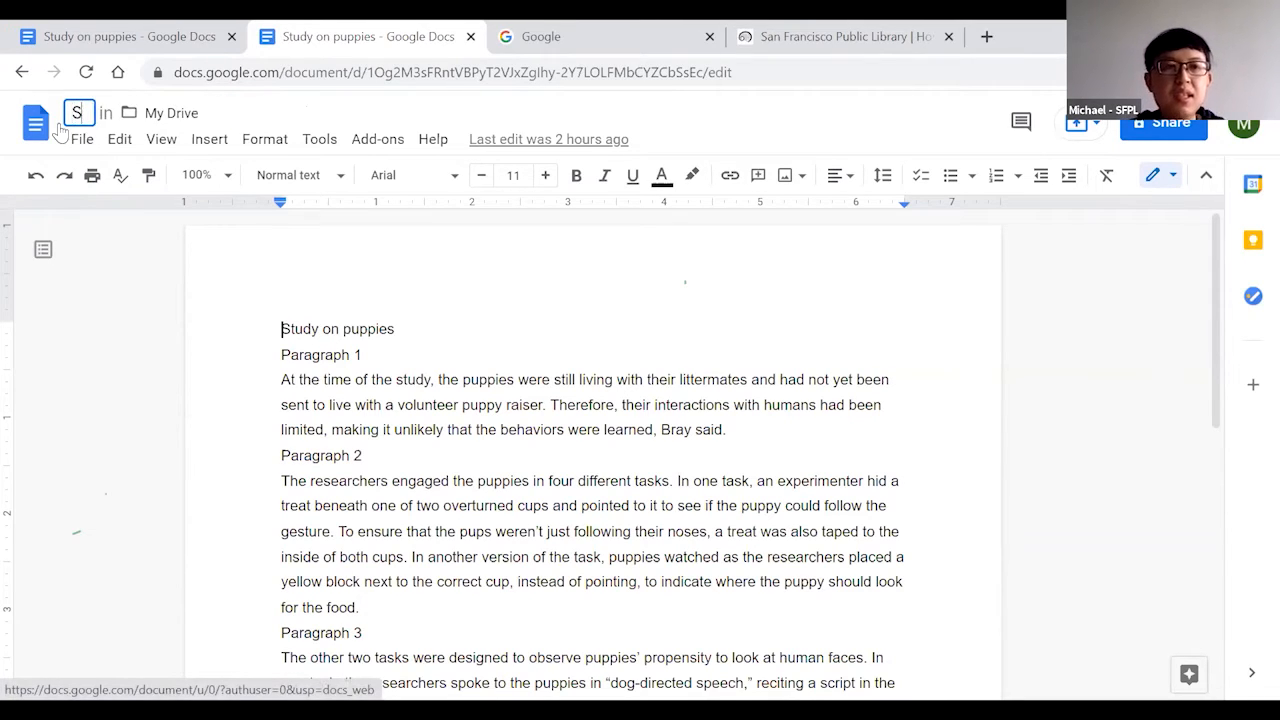
text(ample document)
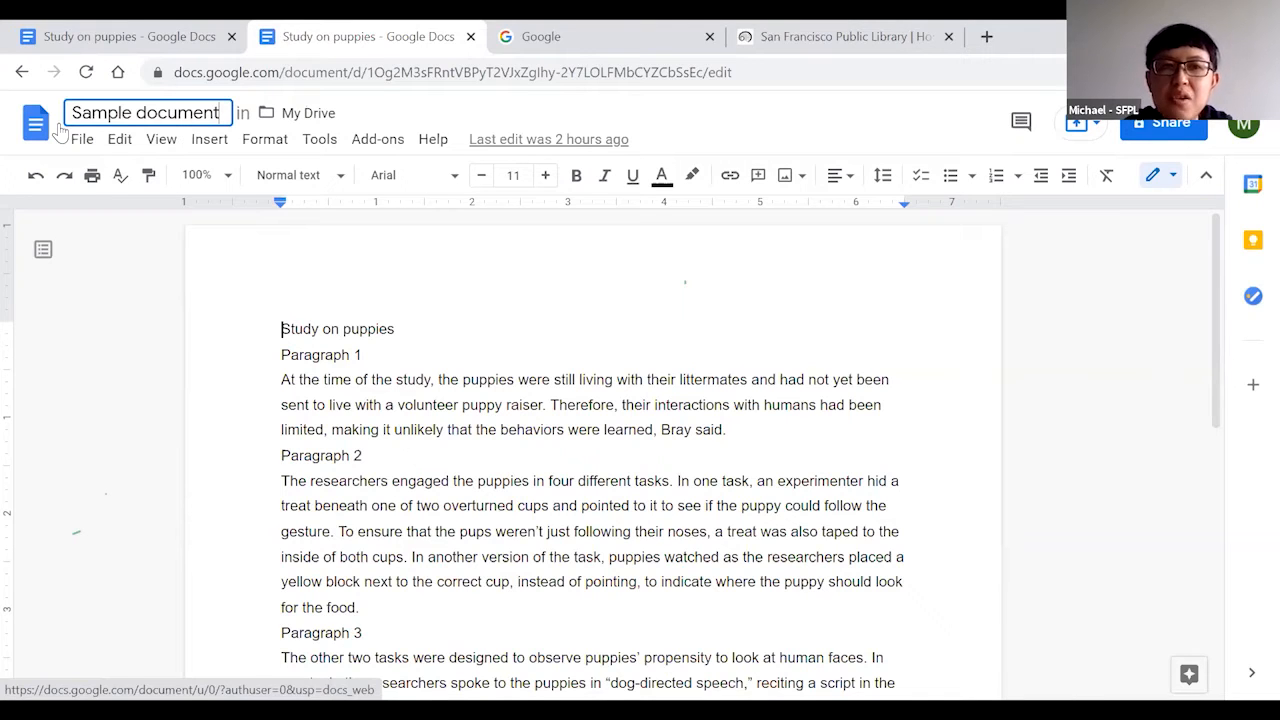
click(377, 117)
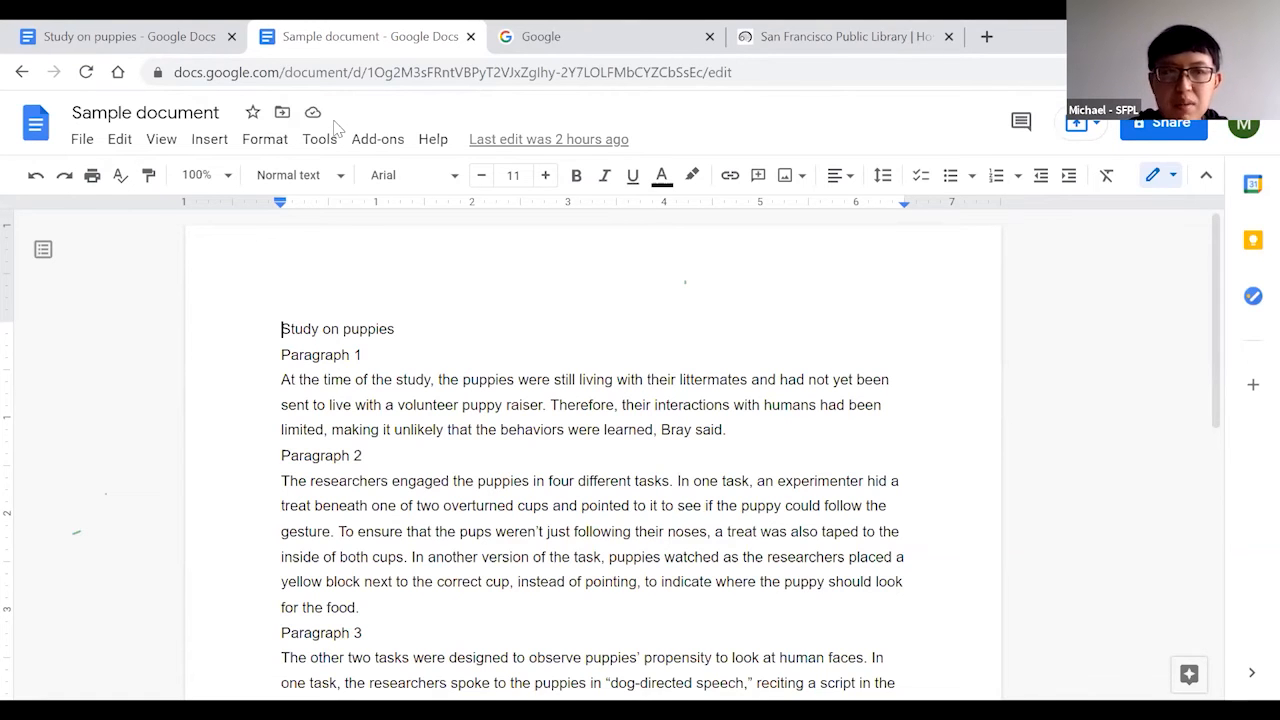
Enlarge the page to inspect the document's cloud save status beside its title, and reduce the magnification again.
key(ctrl+plus)
key(ctrl+plus)
key(ctrl+plus)
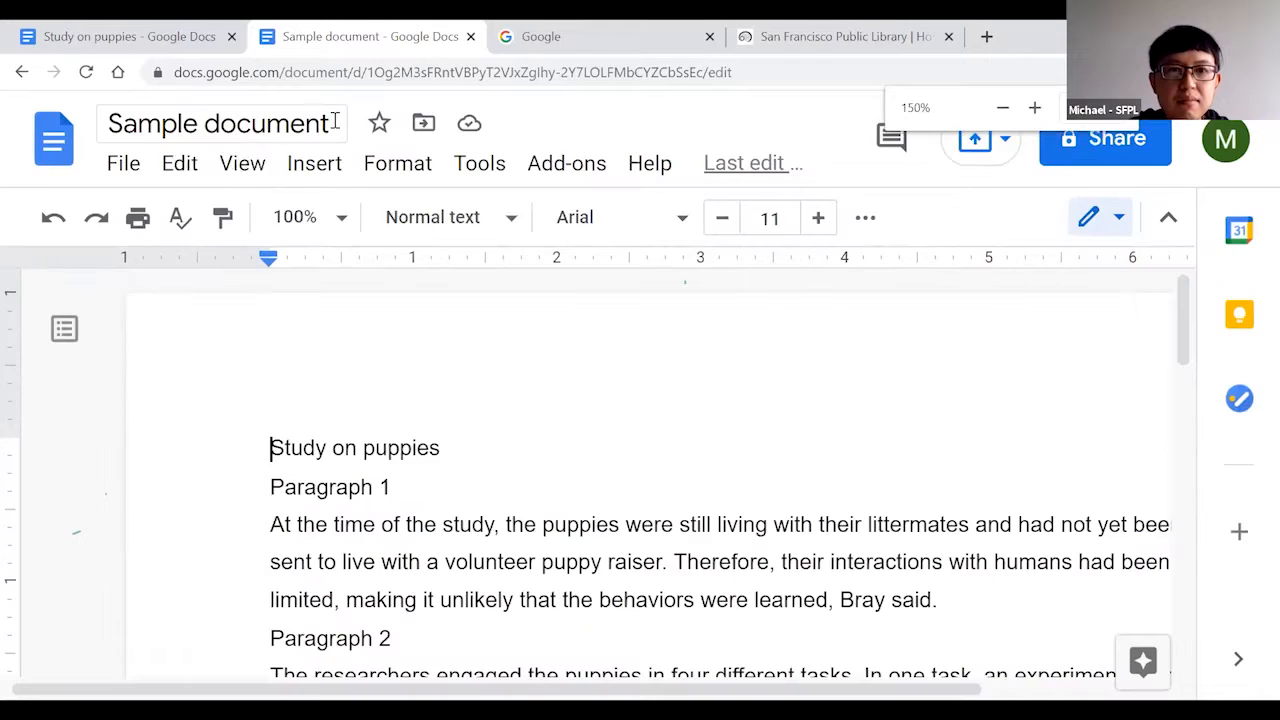
key(ctrl+plus)
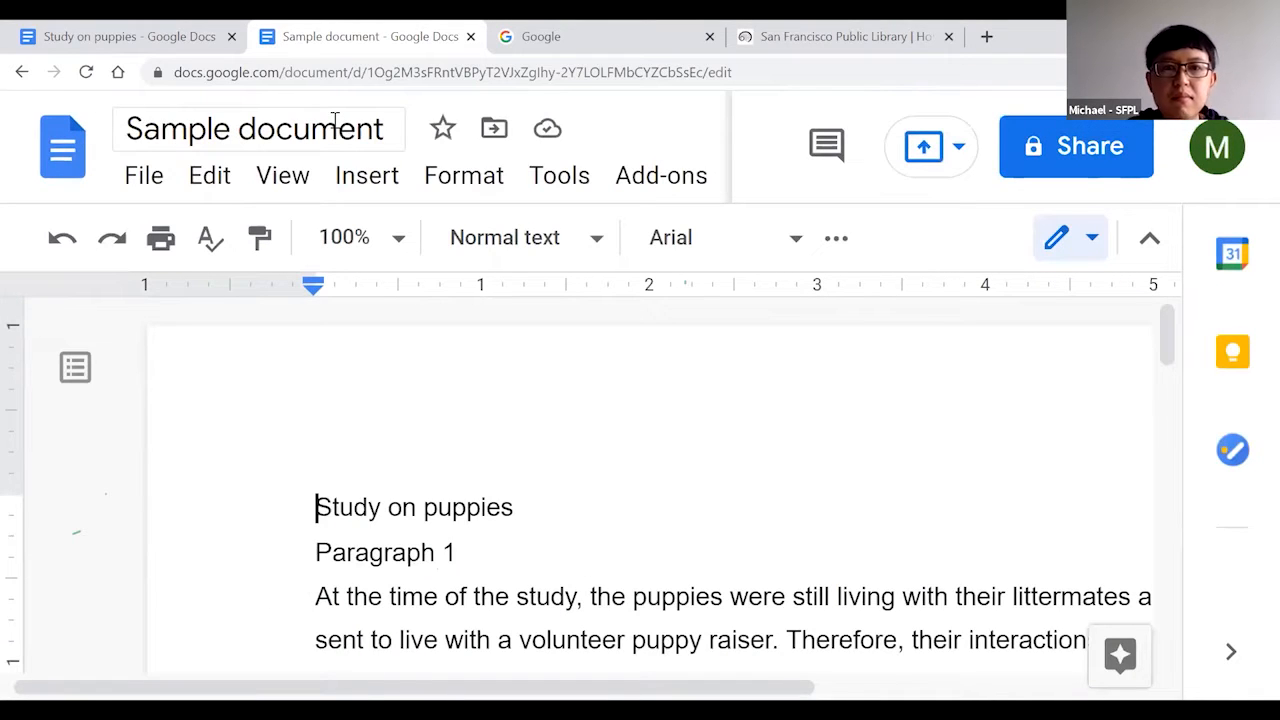
click(547, 140)
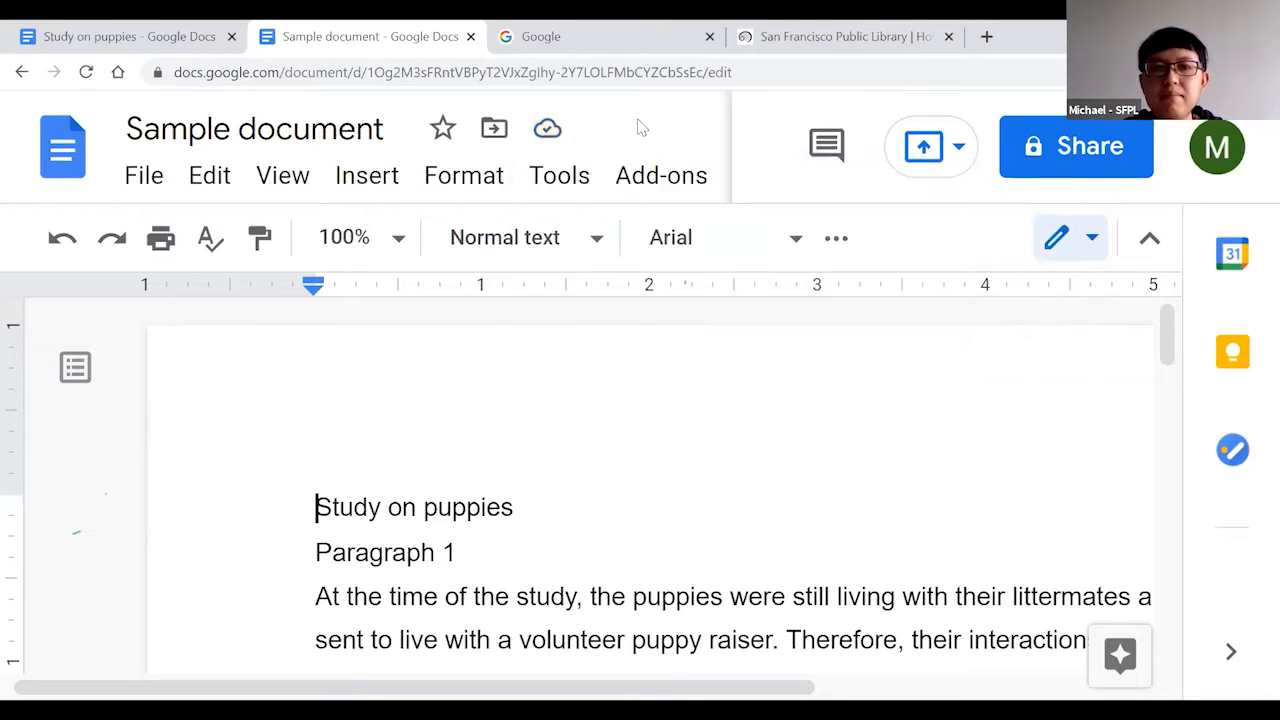
key(ctrl+minus)
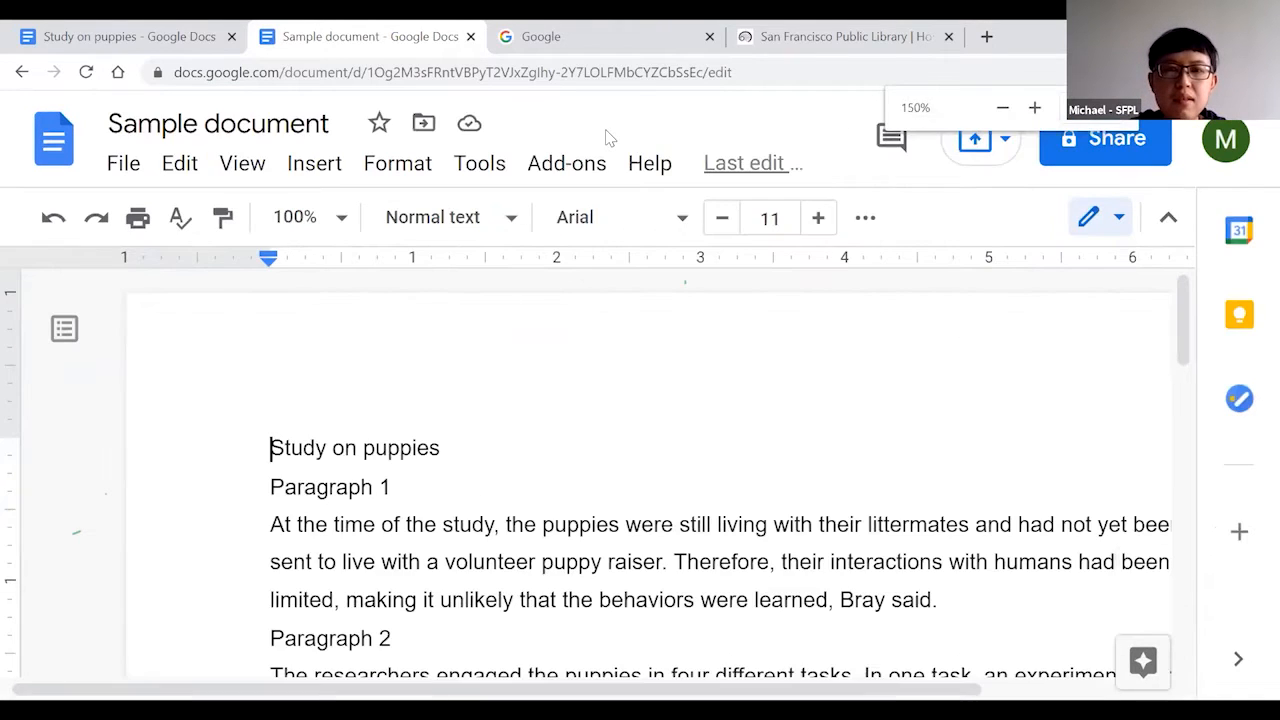
key(ctrl+minus)
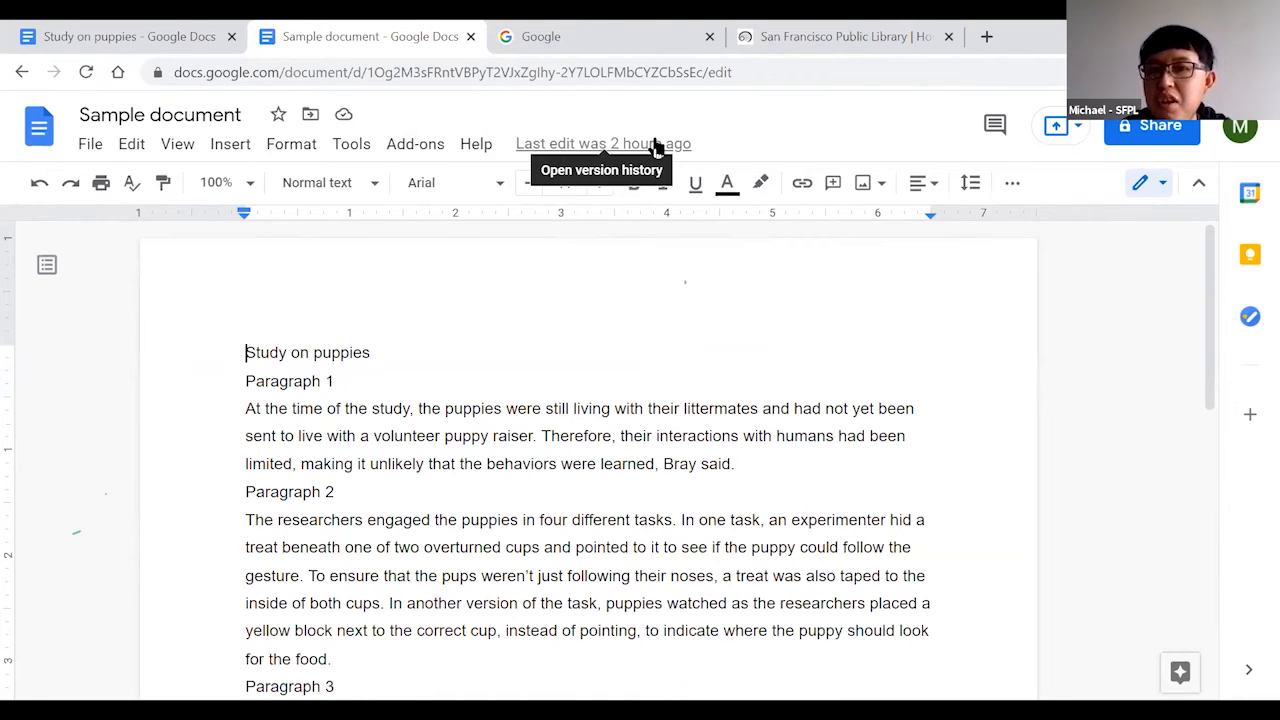
Add the word "hello" at the end of the document's first line, "Study on puppies".
click(392, 356)
text(hello)
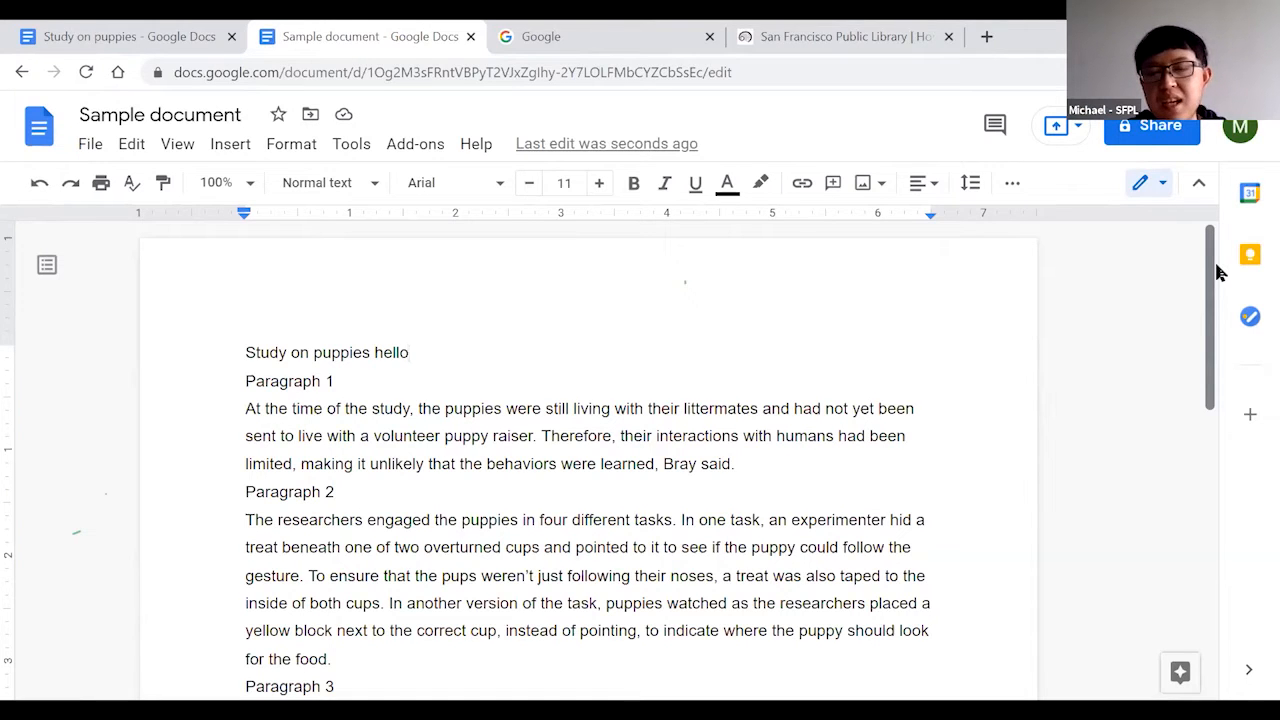
Insert the word "Hello" and a space at the very start of the title line.
key(ctrl+plus)
key(ctrl+plus)
key(ctrl+plus)
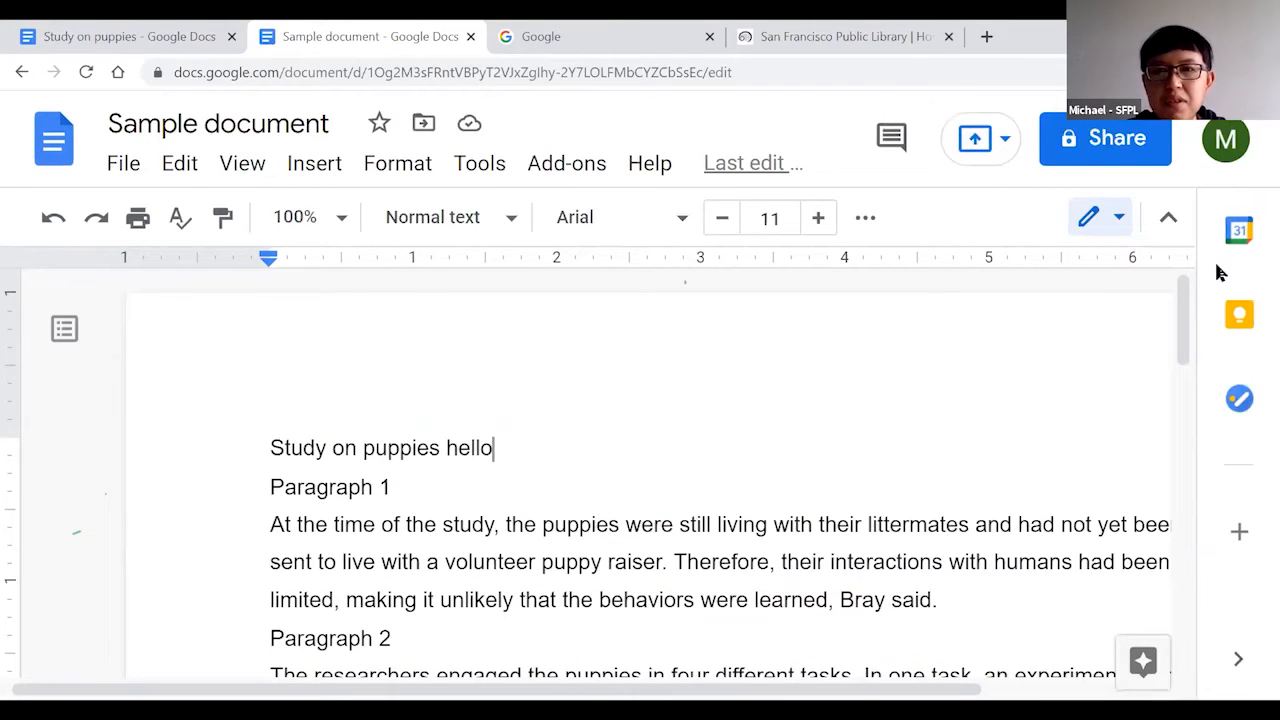
key(ctrl+plus)
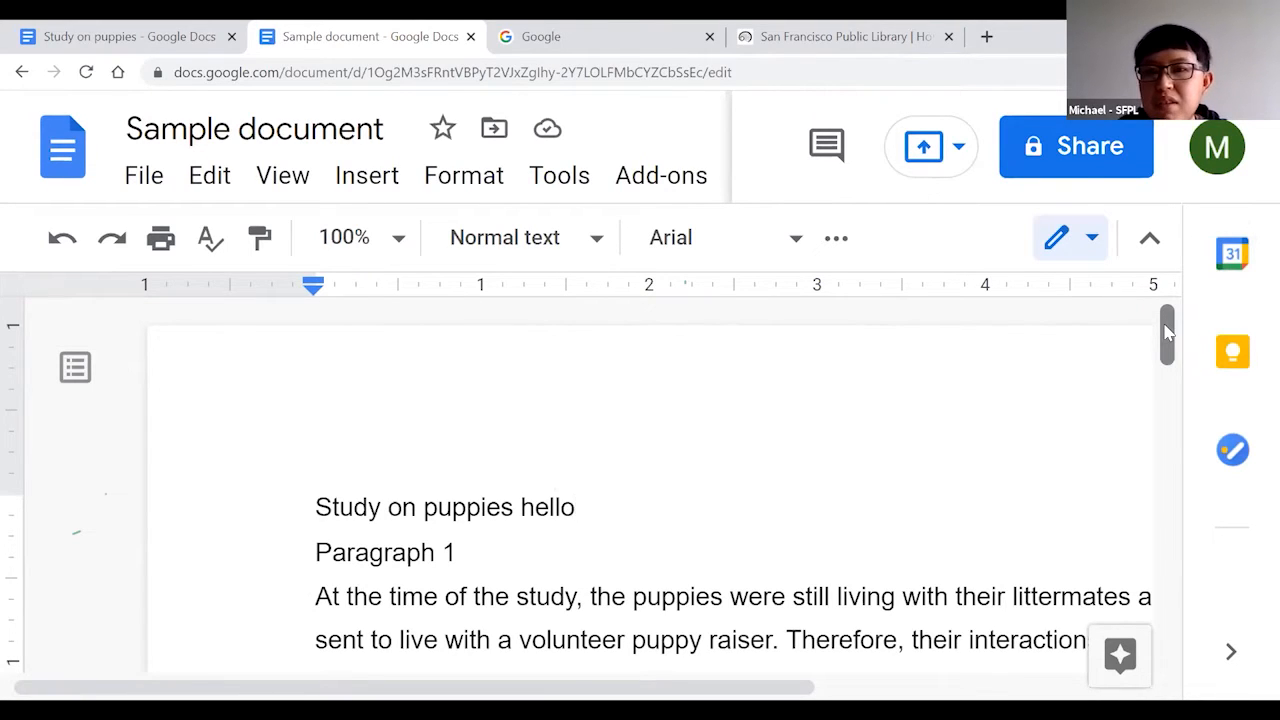
drag(1168, 332, 1170, 346)
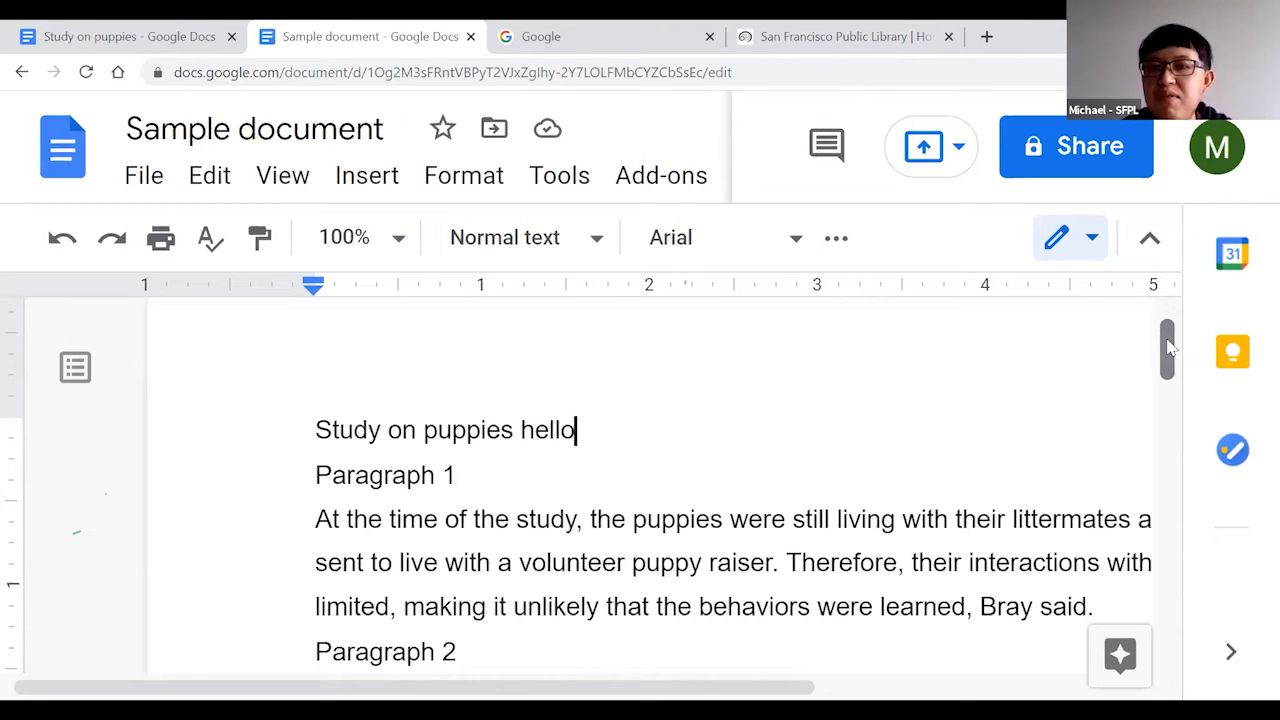
drag(1168, 345, 1167, 347)
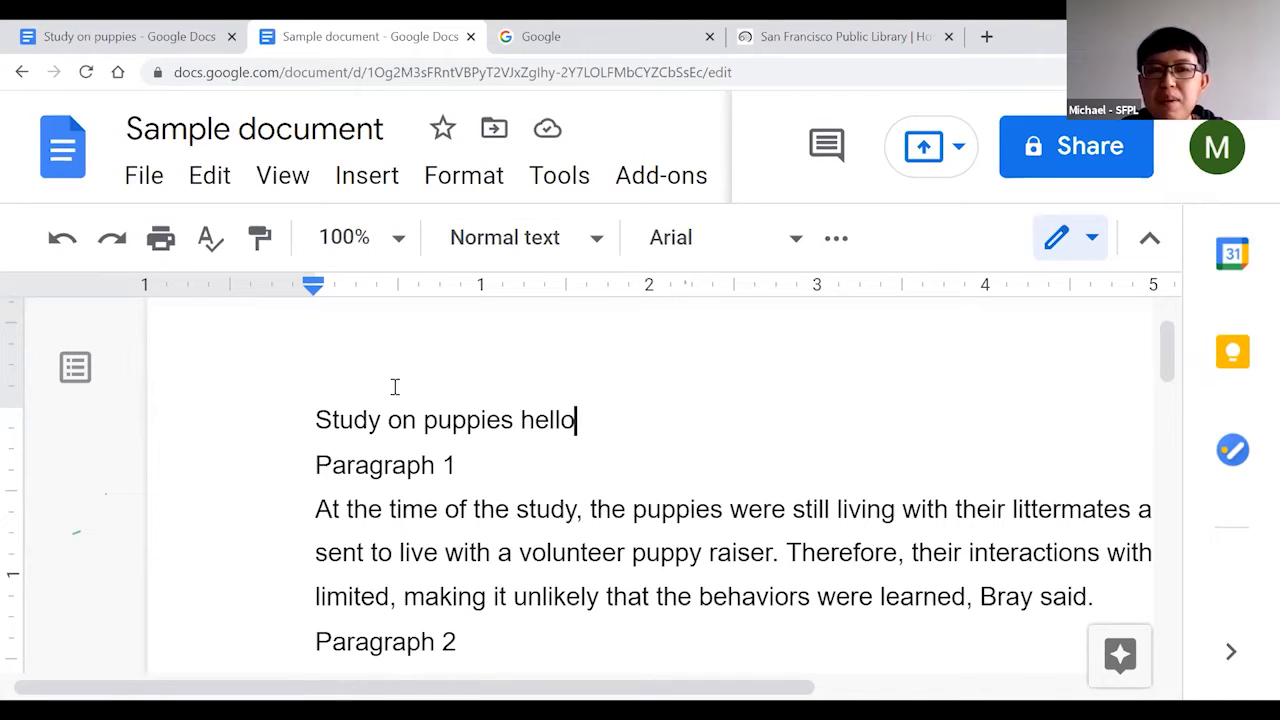
click(316, 425)
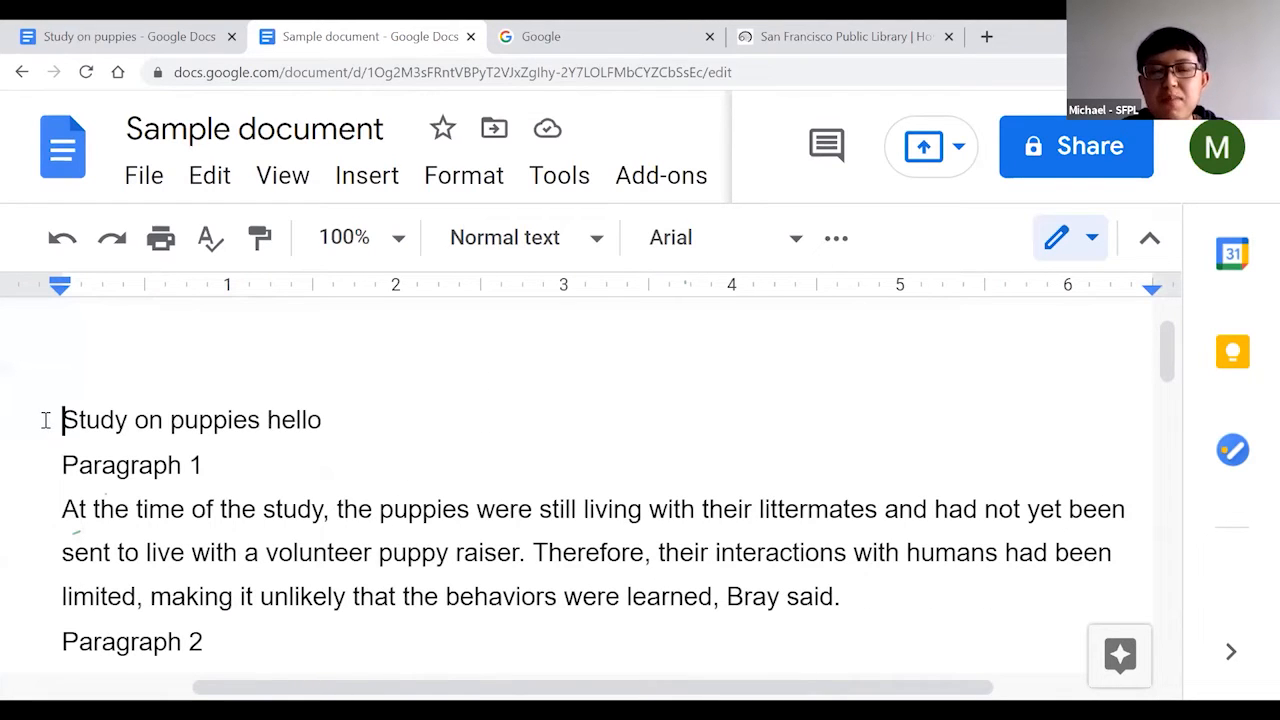
text(Hello)
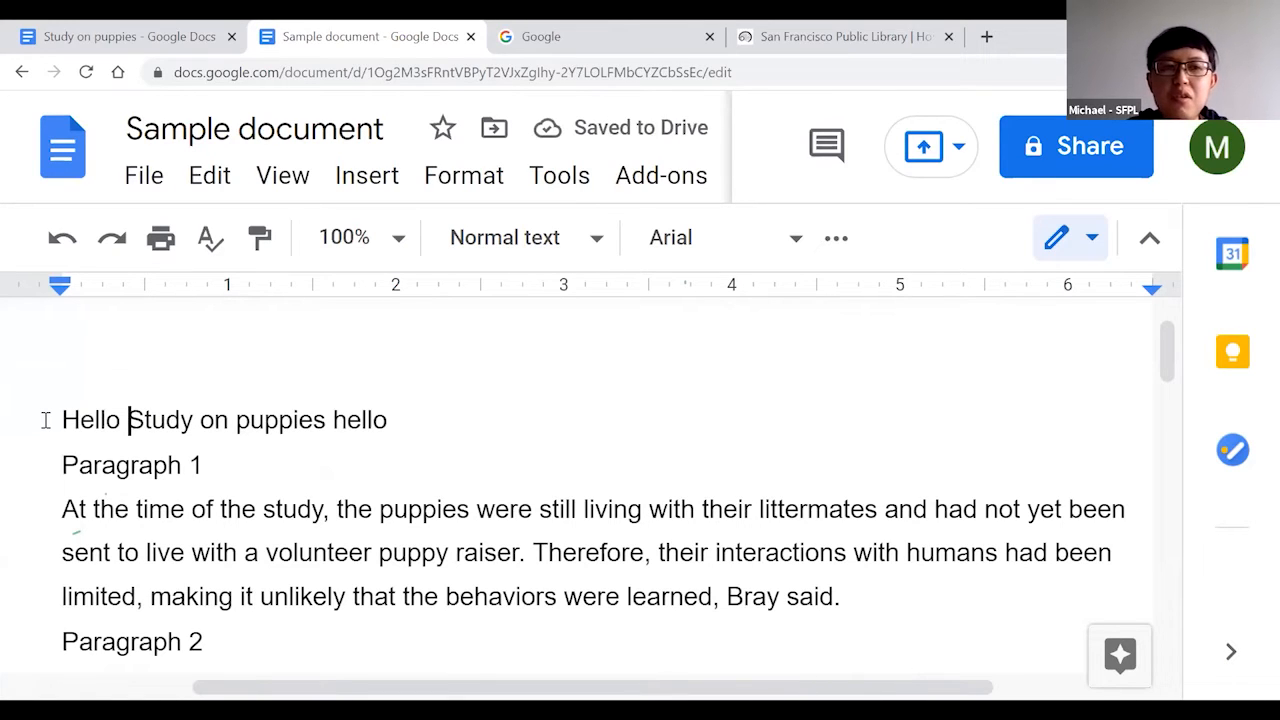
Delete the word "Hello" and its trailing space from the start of the title line.
key(BackSpace)
key(BackSpace)
key(BackSpace)
key(BackSpace)
key(BackSpace)
key(BackSpace)
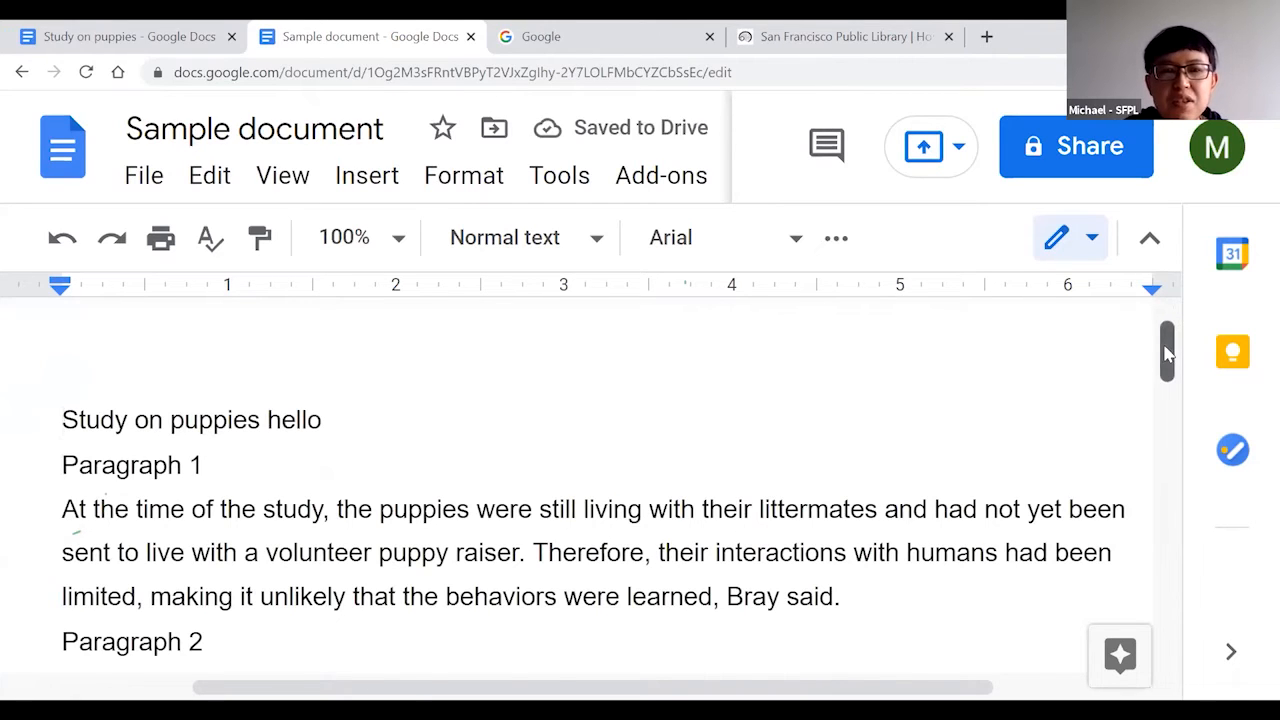
Practise highlighting text by selecting the whole title line, followed by part of the text under Paragraph 1.
scroll(615, 380, down, 1)
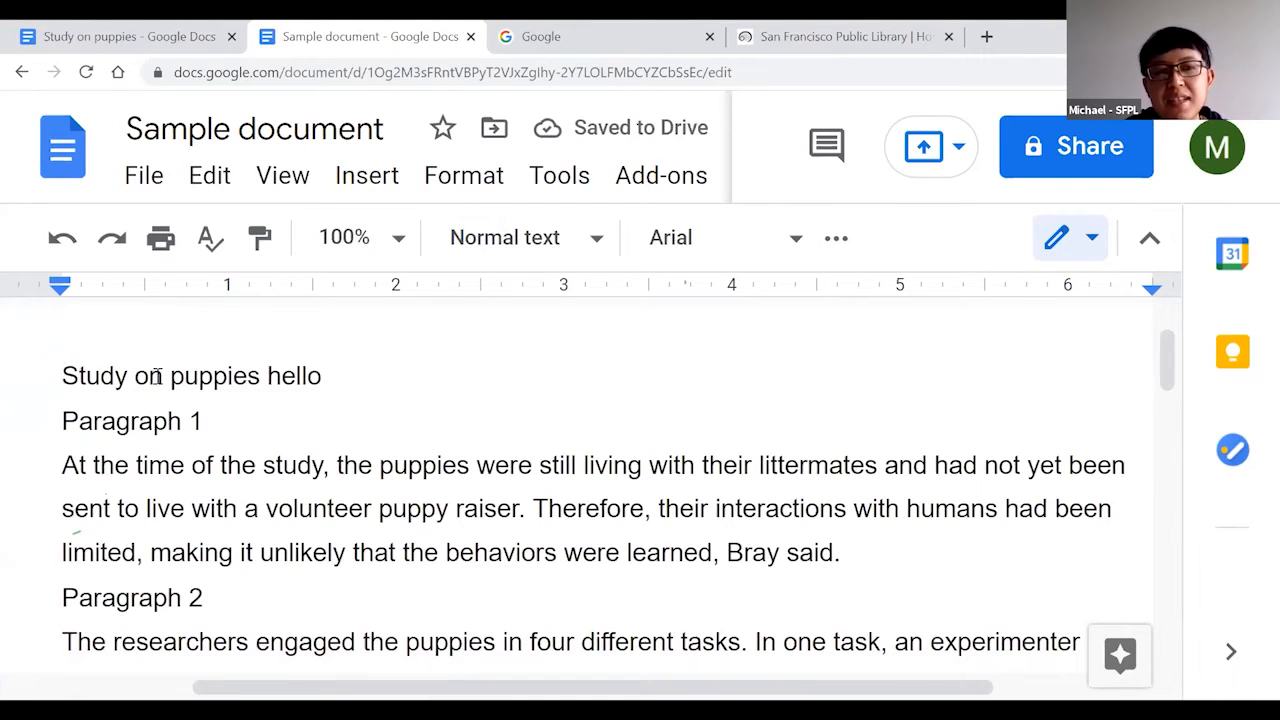
drag(322, 375, 51, 374)
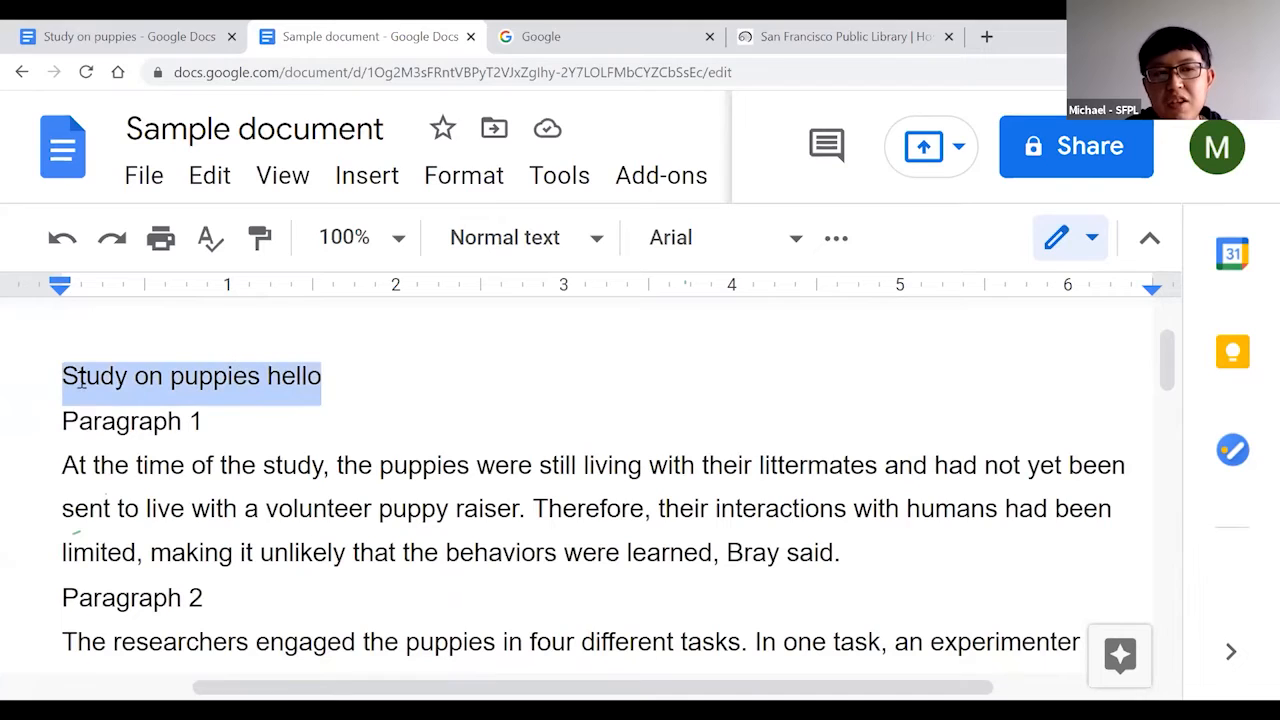
drag(346, 371, 43, 380)
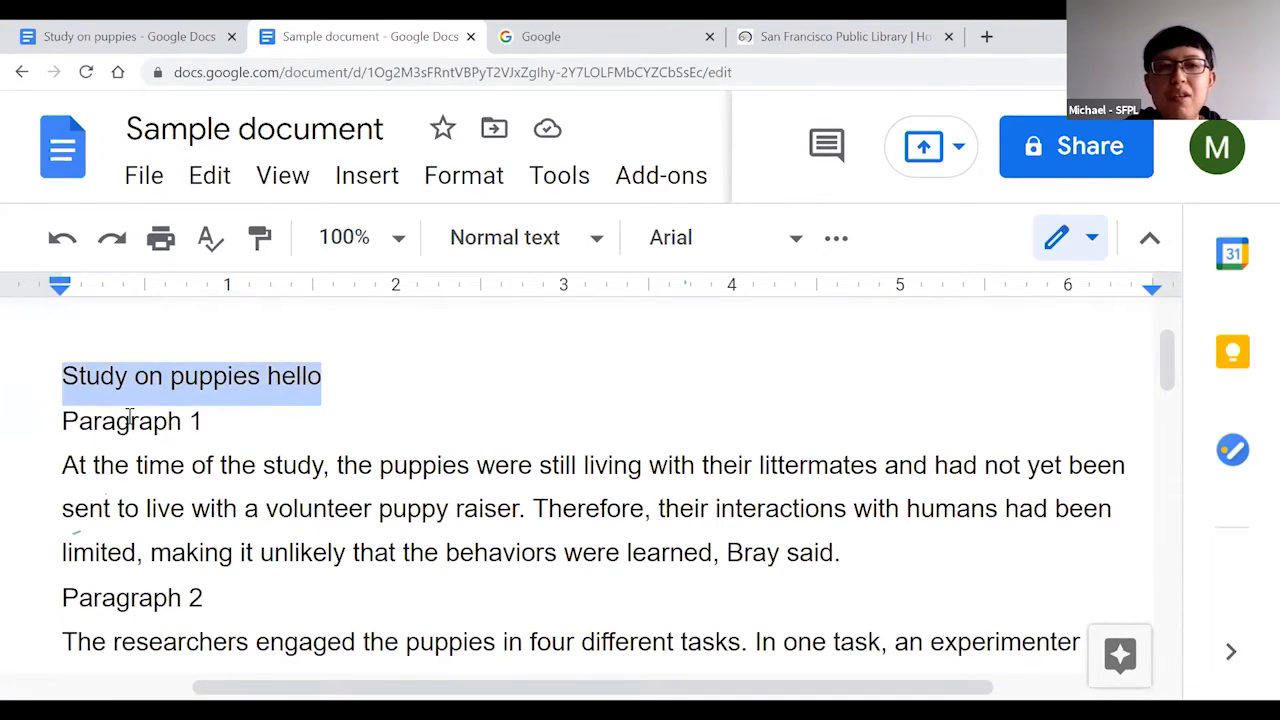
drag(60, 466, 274, 571)
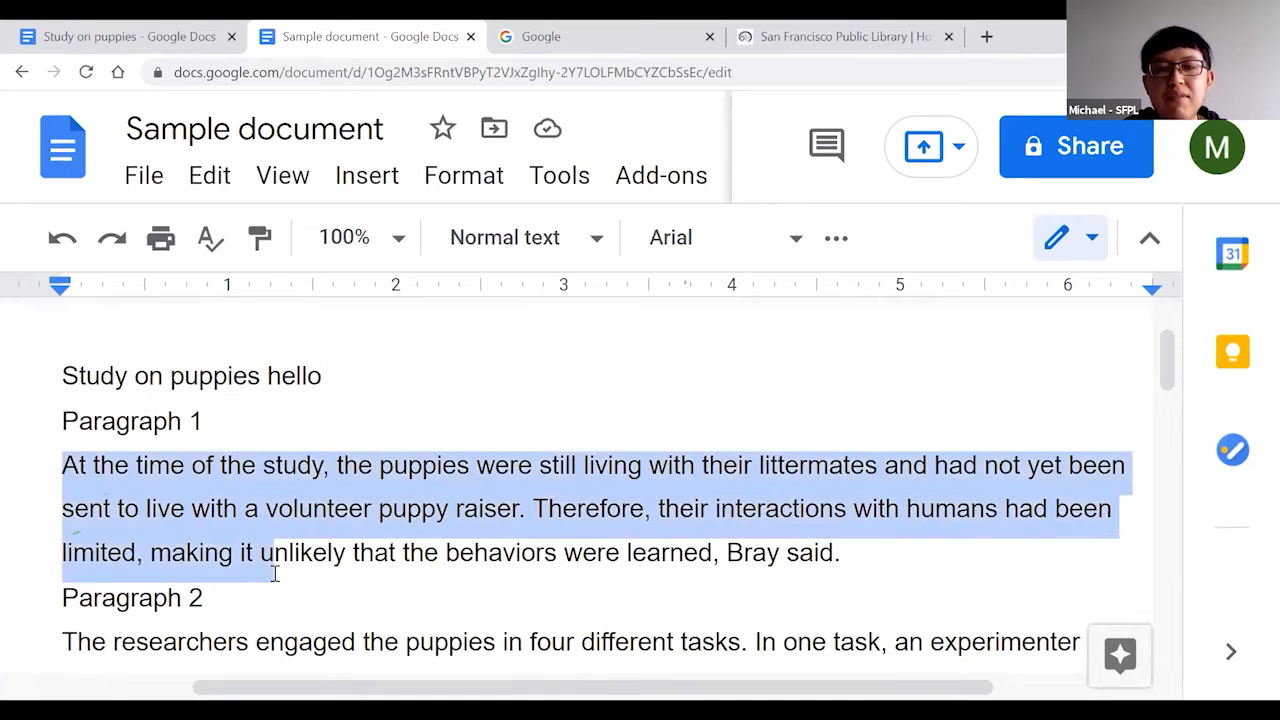
scroll(1166, 362, up, 2)
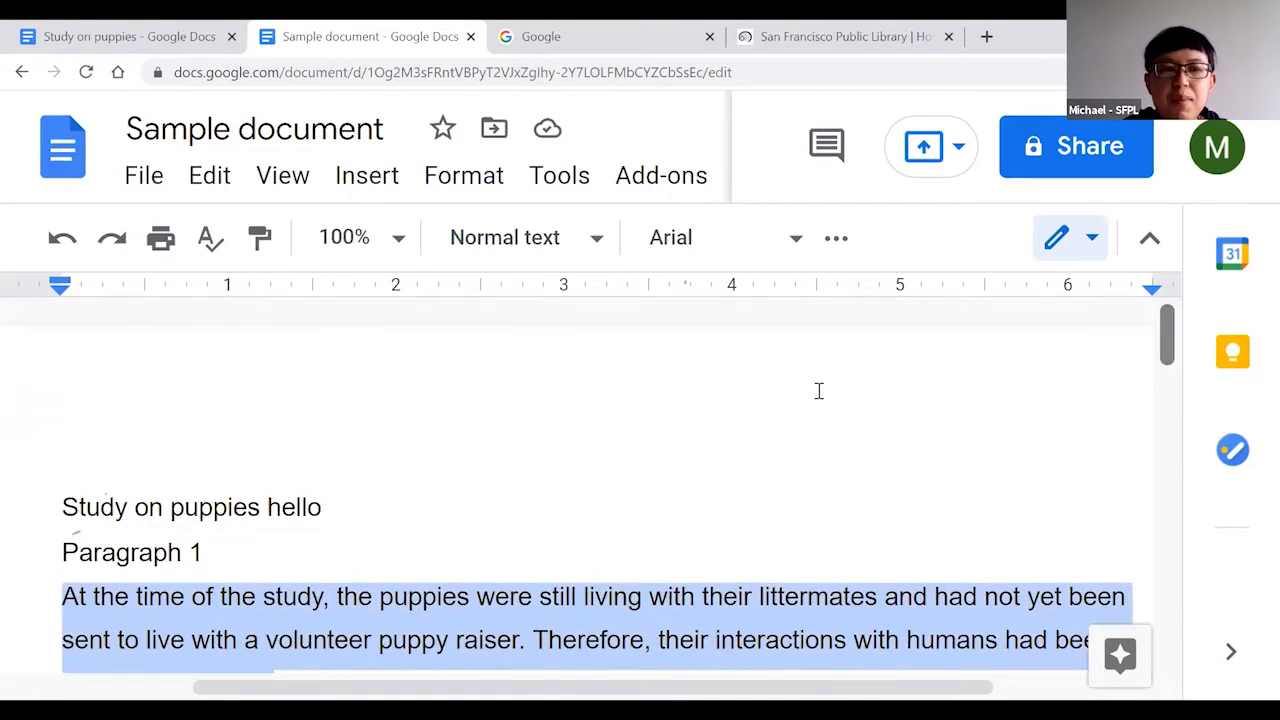
Place the cursor at several points in the title line, and select the whole line "Study on puppies hello".
click(284, 512)
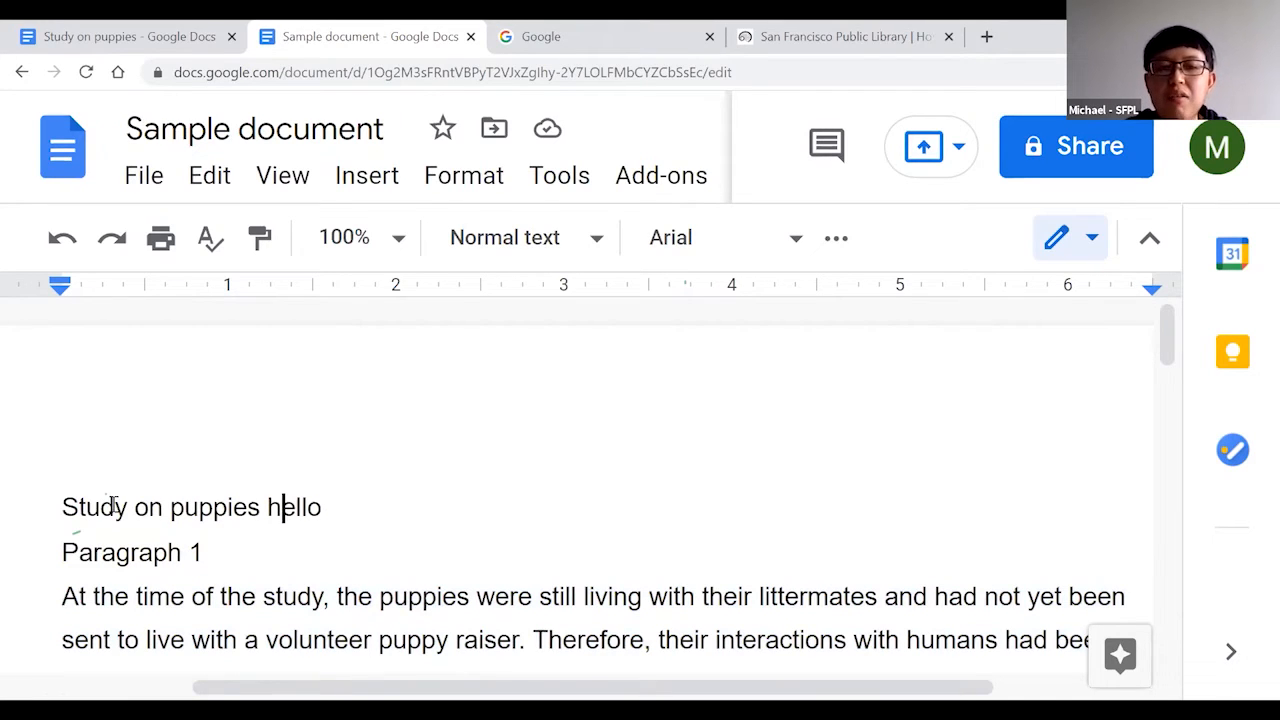
click(331, 503)
click(61, 506)
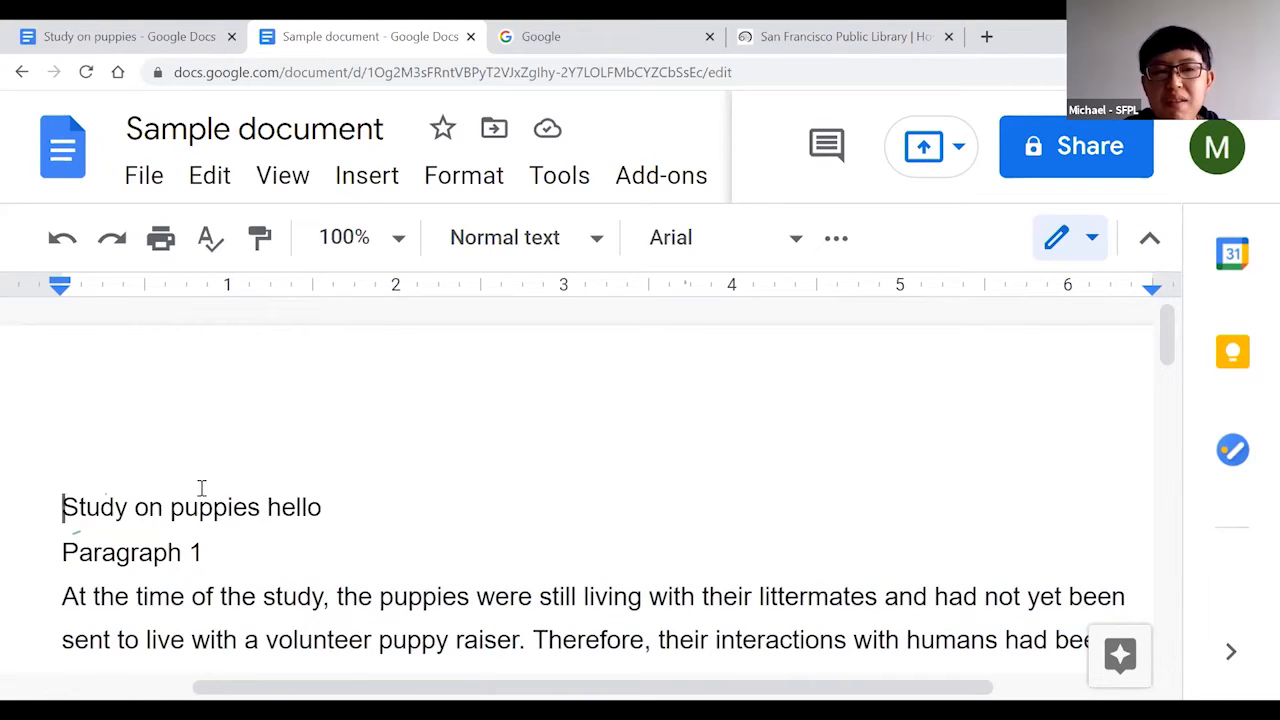
click(165, 512)
click(328, 506)
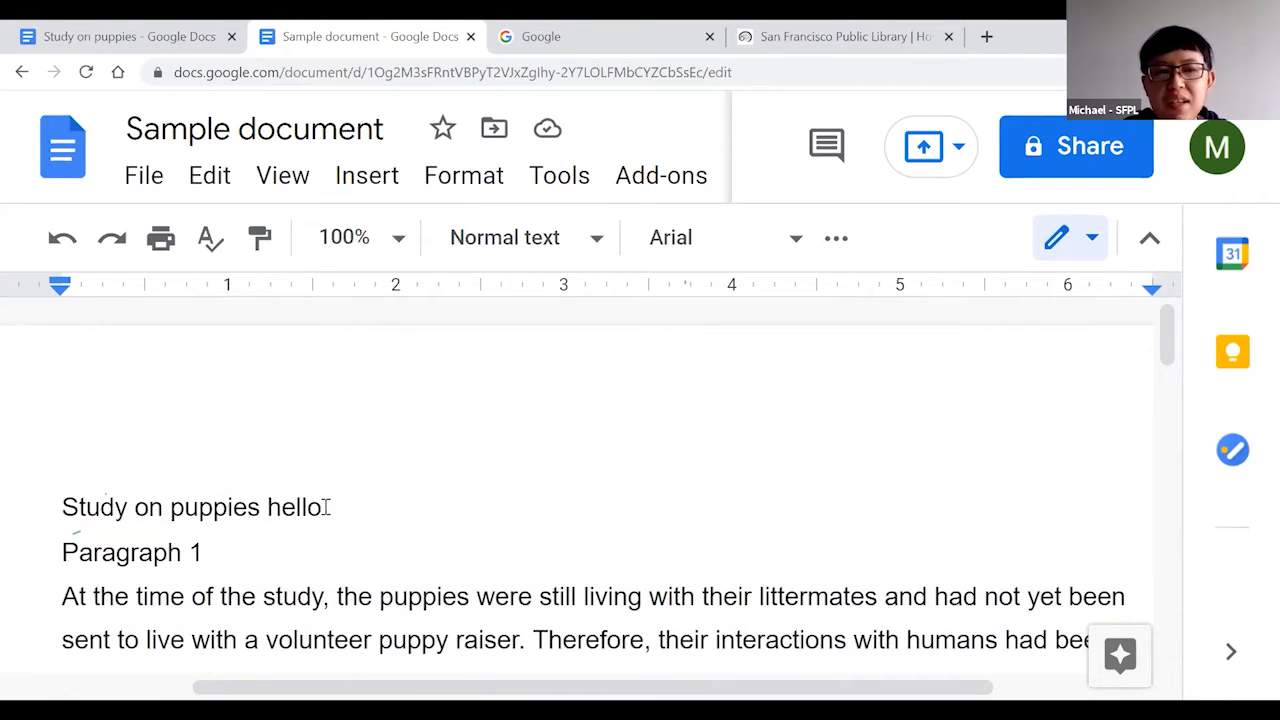
drag(331, 506, 59, 510)
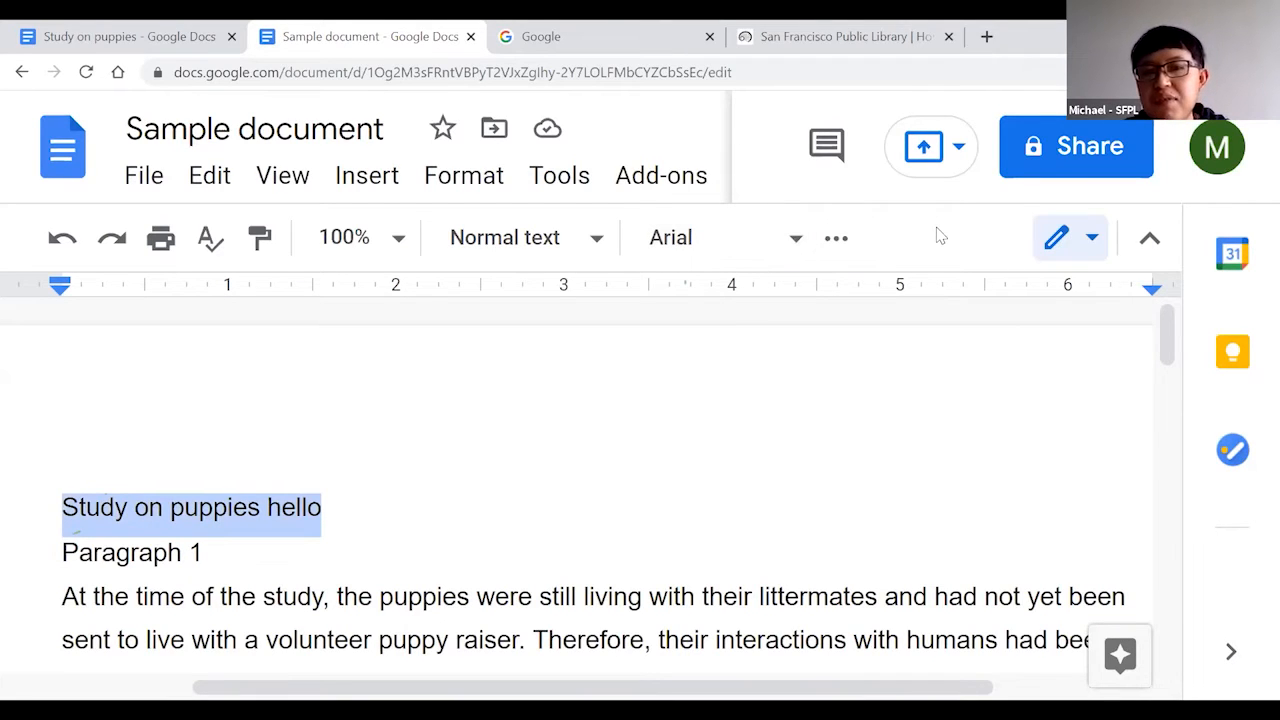
Examine the available file commands, such as Share, Make a copy, Download, Version history and Rename, without applying any.
key(ctrl+minus)
key(ctrl+minus)
key(ctrl+minus)
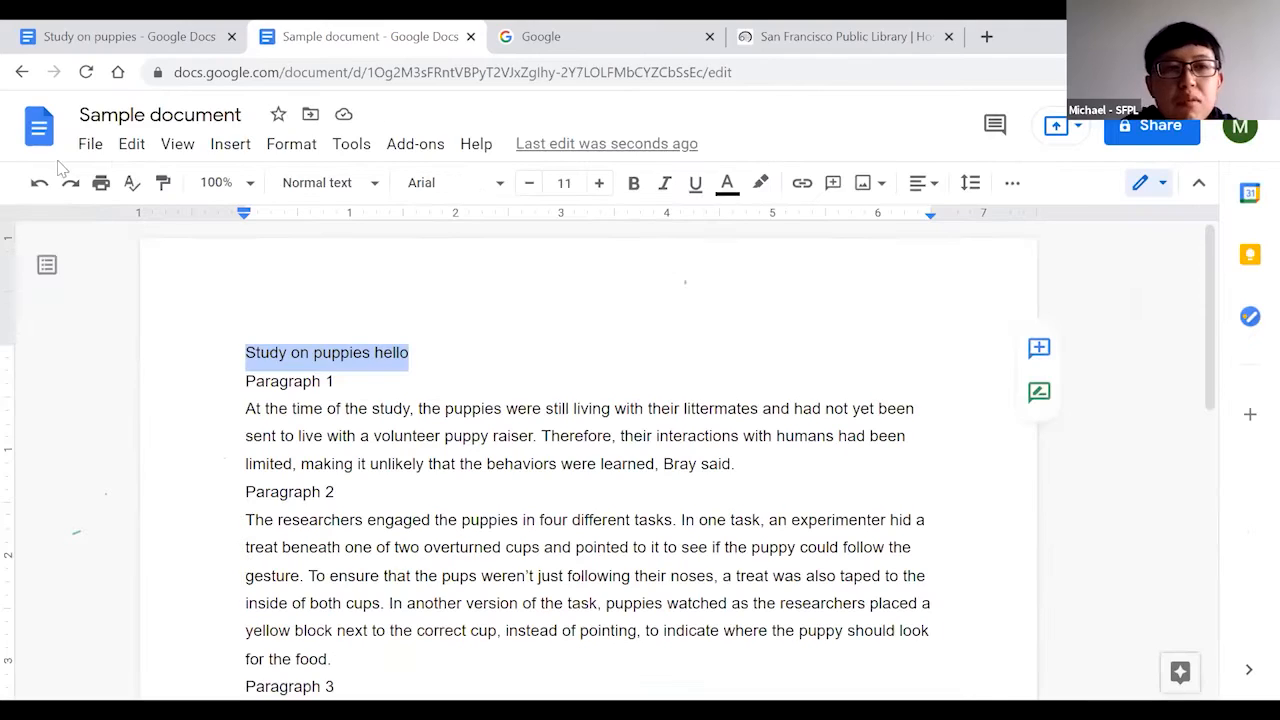
key(ctrl+plus)
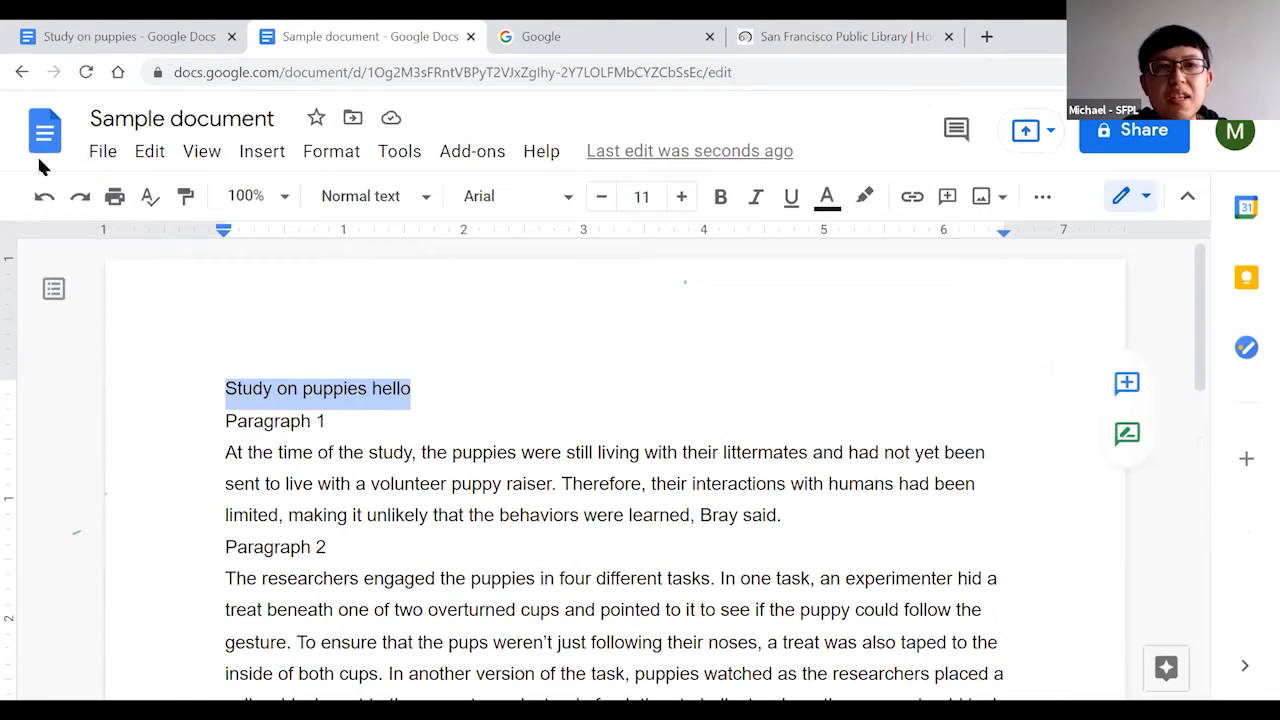
click(103, 160)
click(150, 152)
click(198, 152)
mouse_move(100, 160)
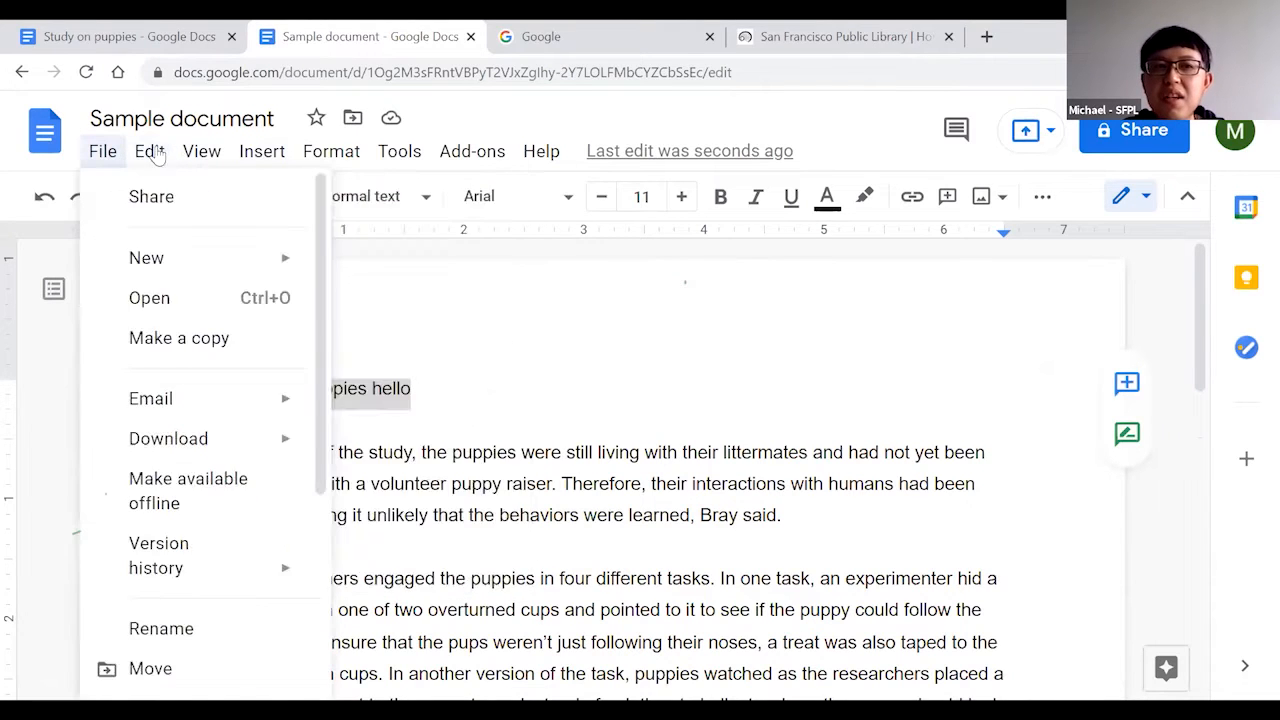
mouse_move(226, 158)
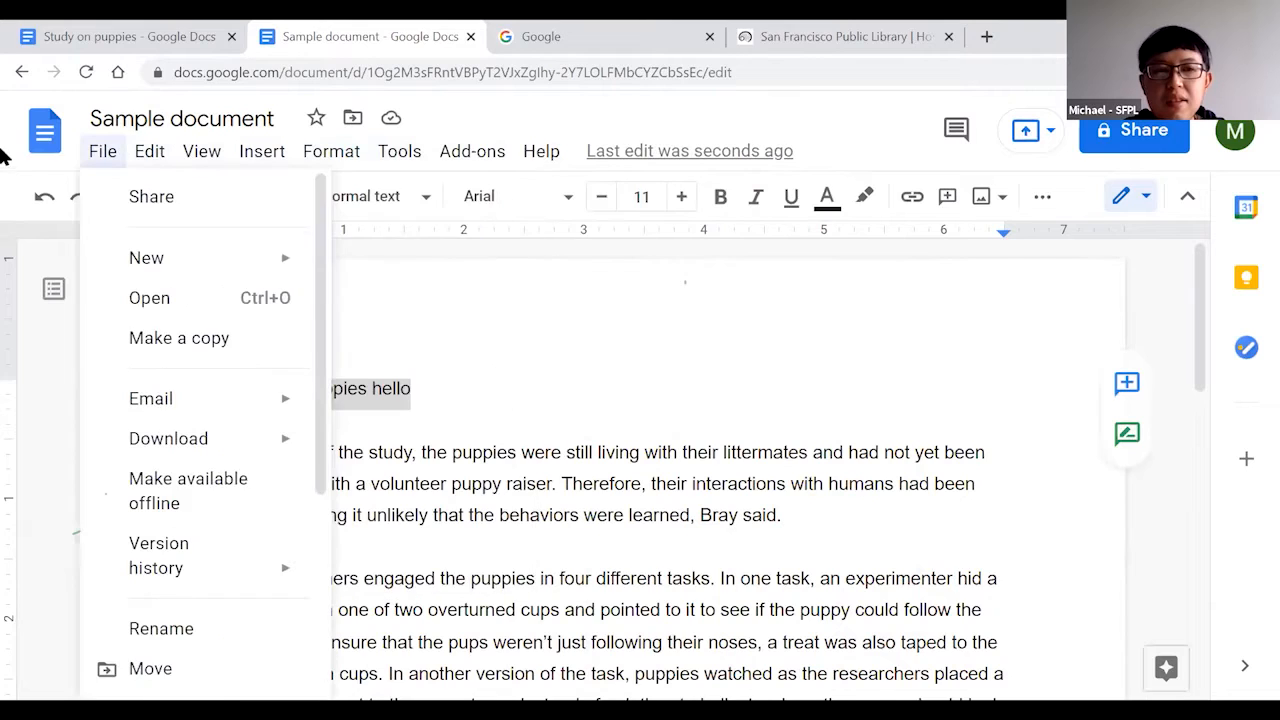
click(445, 127)
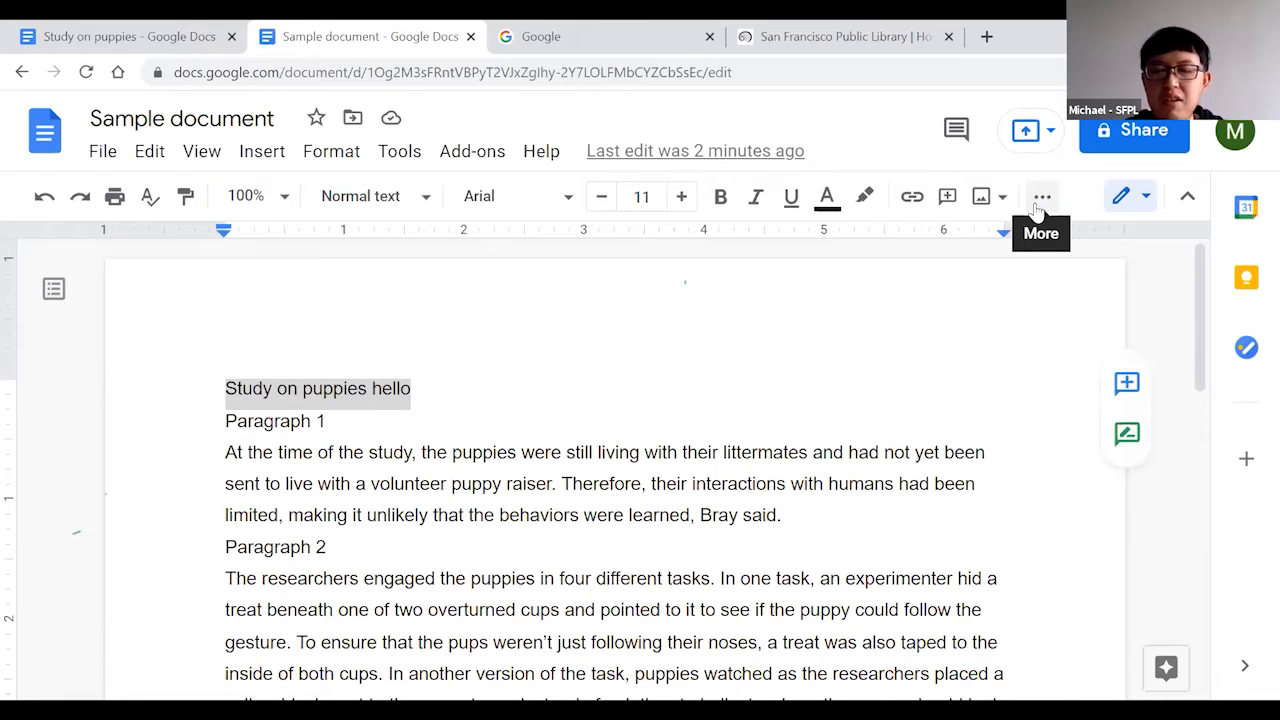
Center-align the selected title line "Study on puppies hello" and clear the selection.
key(ctrl+plus)
key(ctrl+plus)
key(ctrl+plus)
key(ctrl+plus)
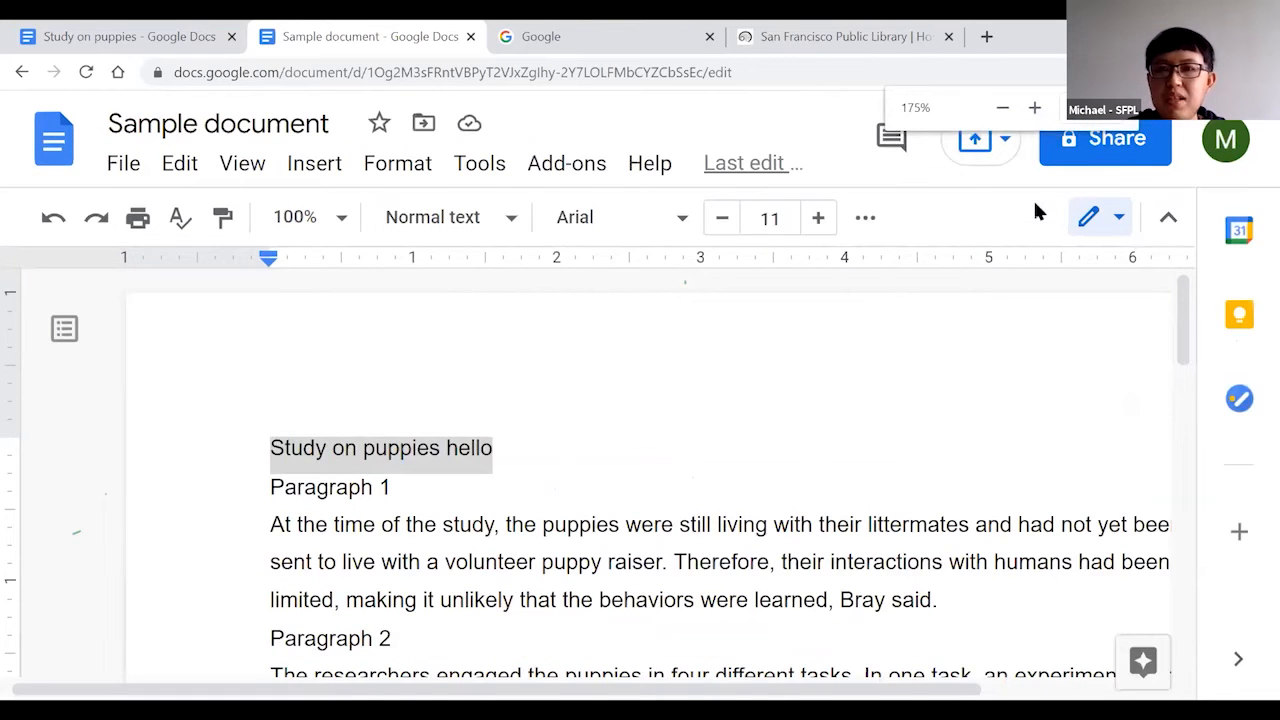
key(ctrl+plus)
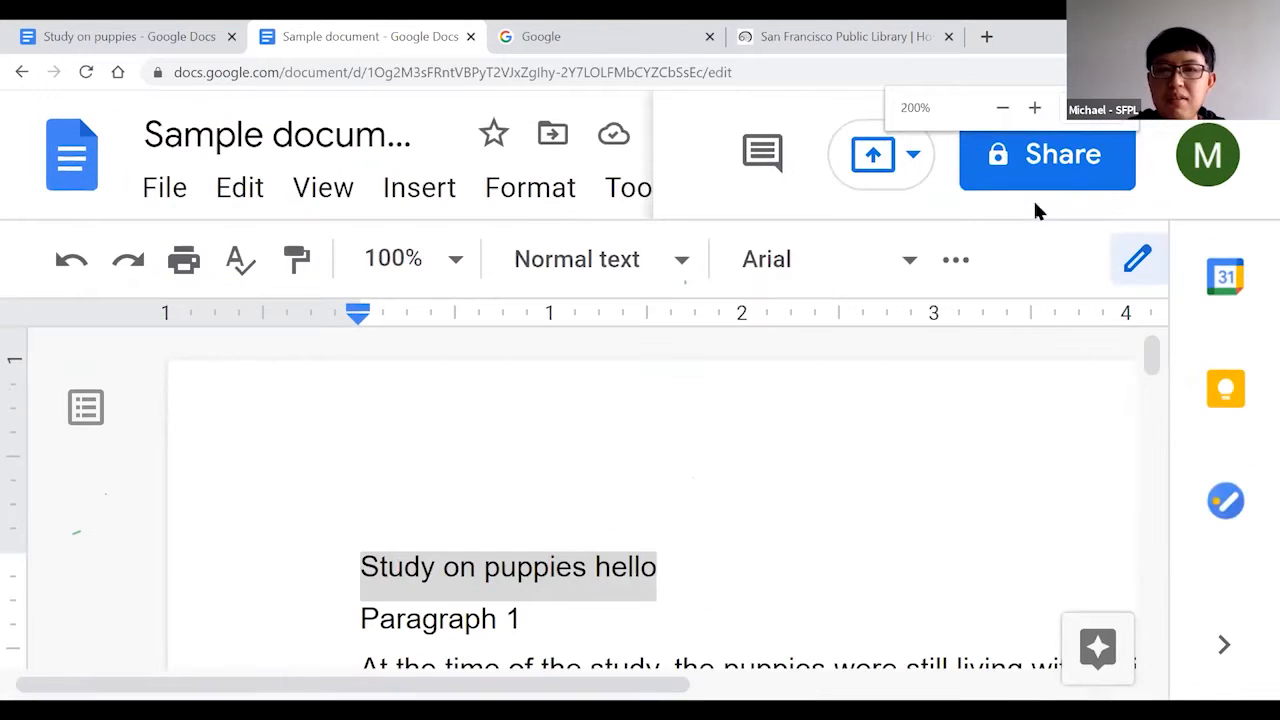
click(953, 268)
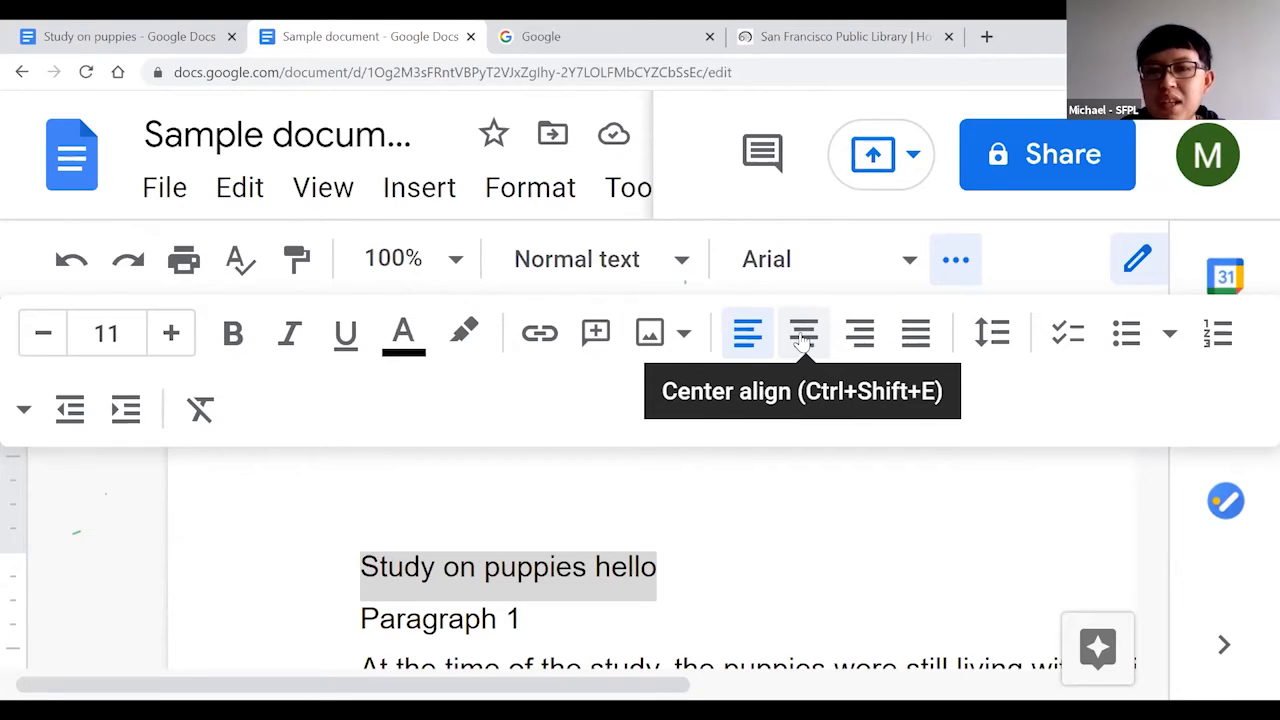
click(803, 338)
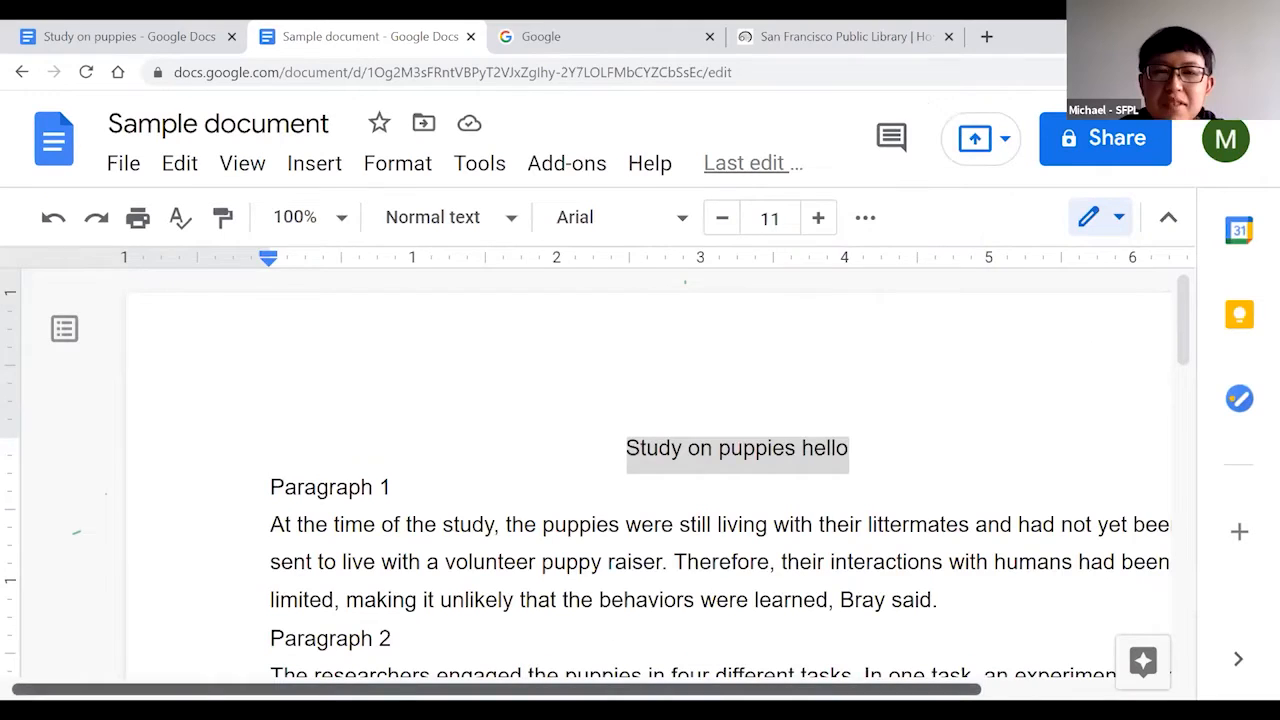
drag(530, 688, 614, 687)
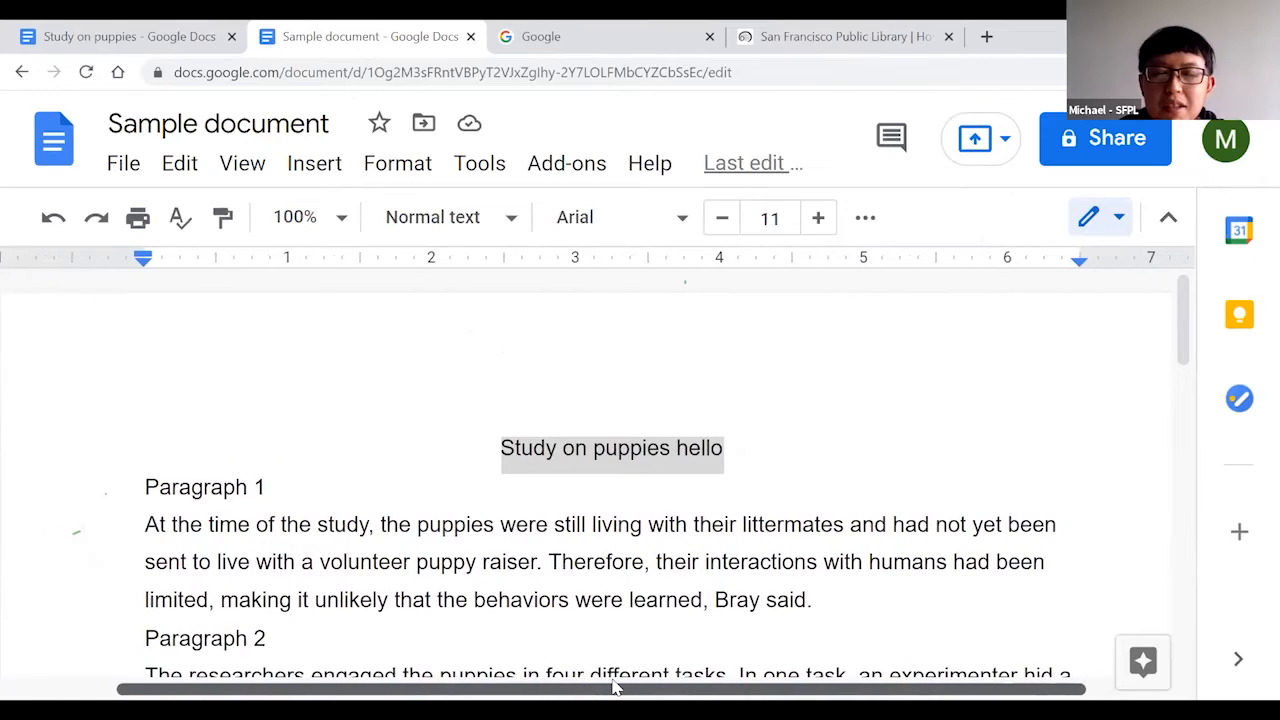
click(552, 457)
click(502, 449)
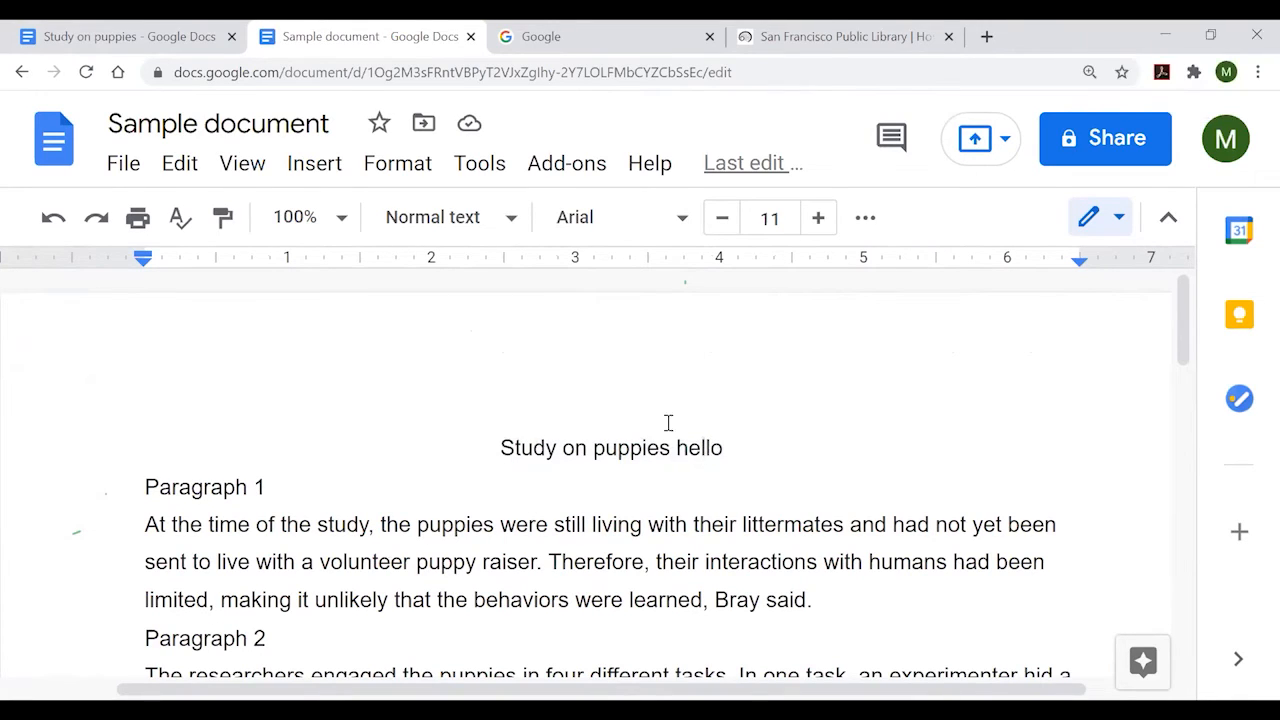
Try a 0.5 inch first-line indent on the text under Paragraph 1 twice, removing it each time.
drag(1190, 326, 1190, 346)
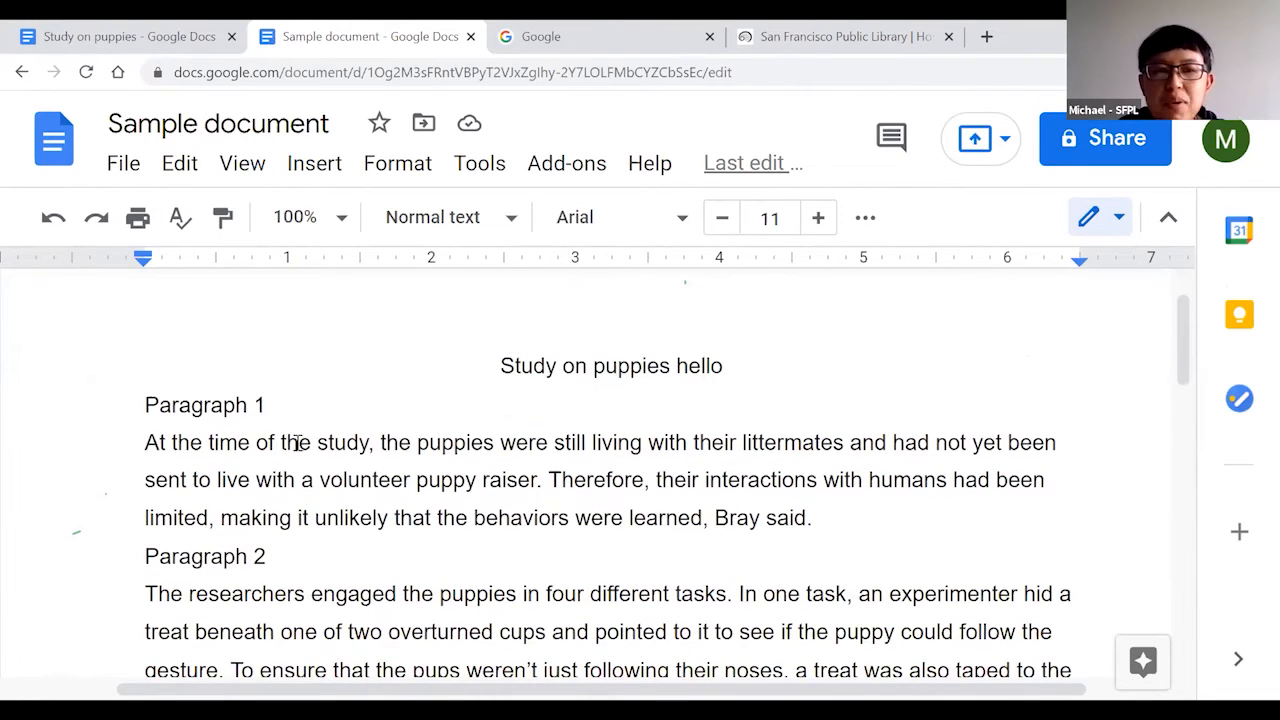
drag(1183, 345, 1183, 366)
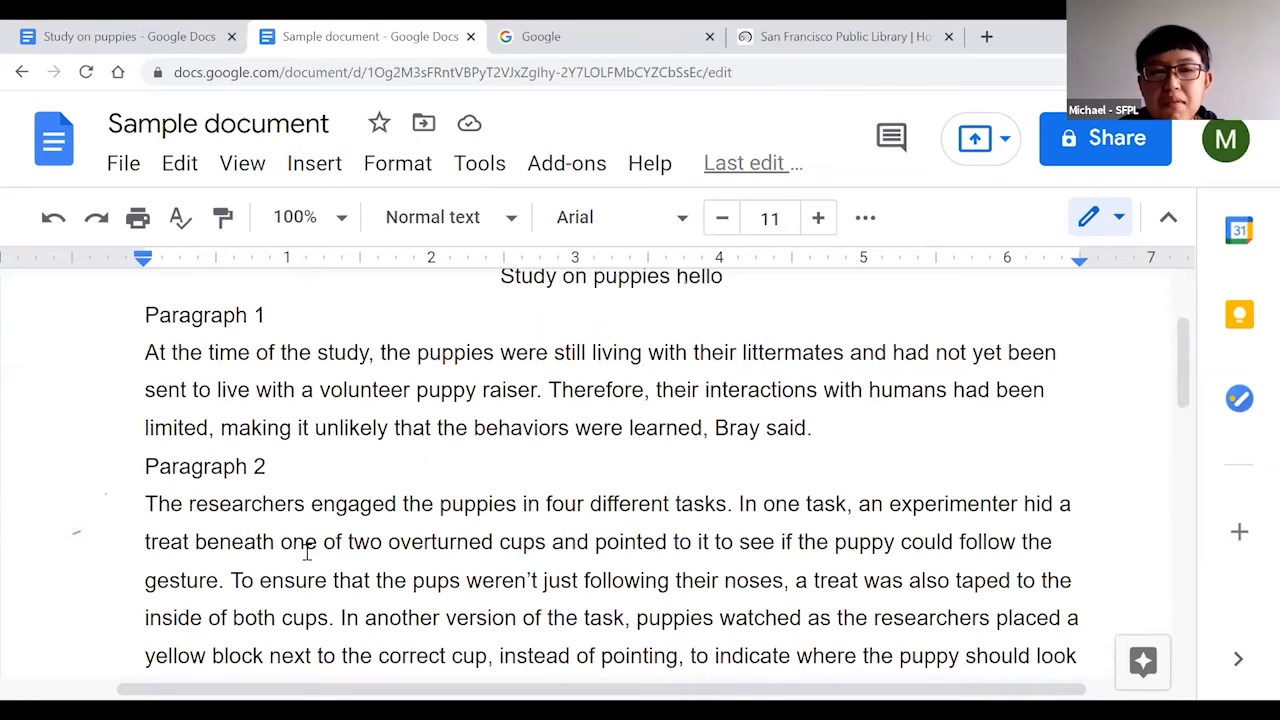
click(150, 353)
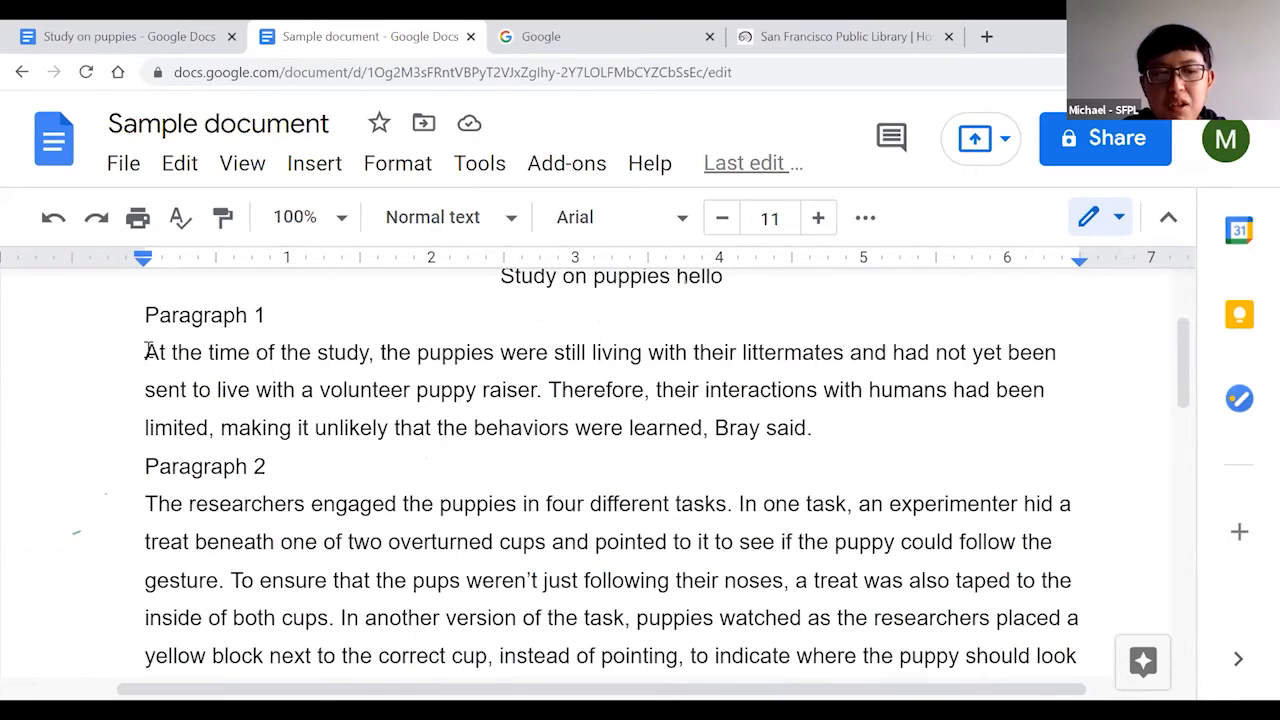
key(Tab)
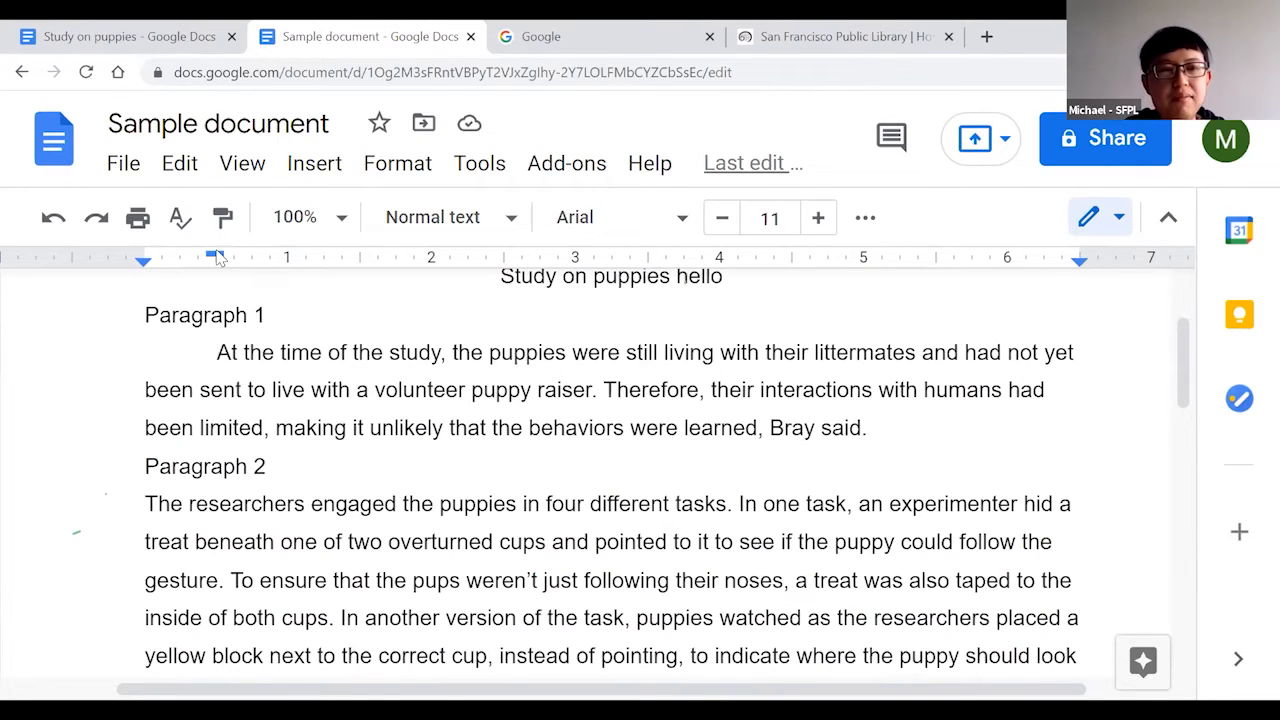
drag(220, 256, 145, 257)
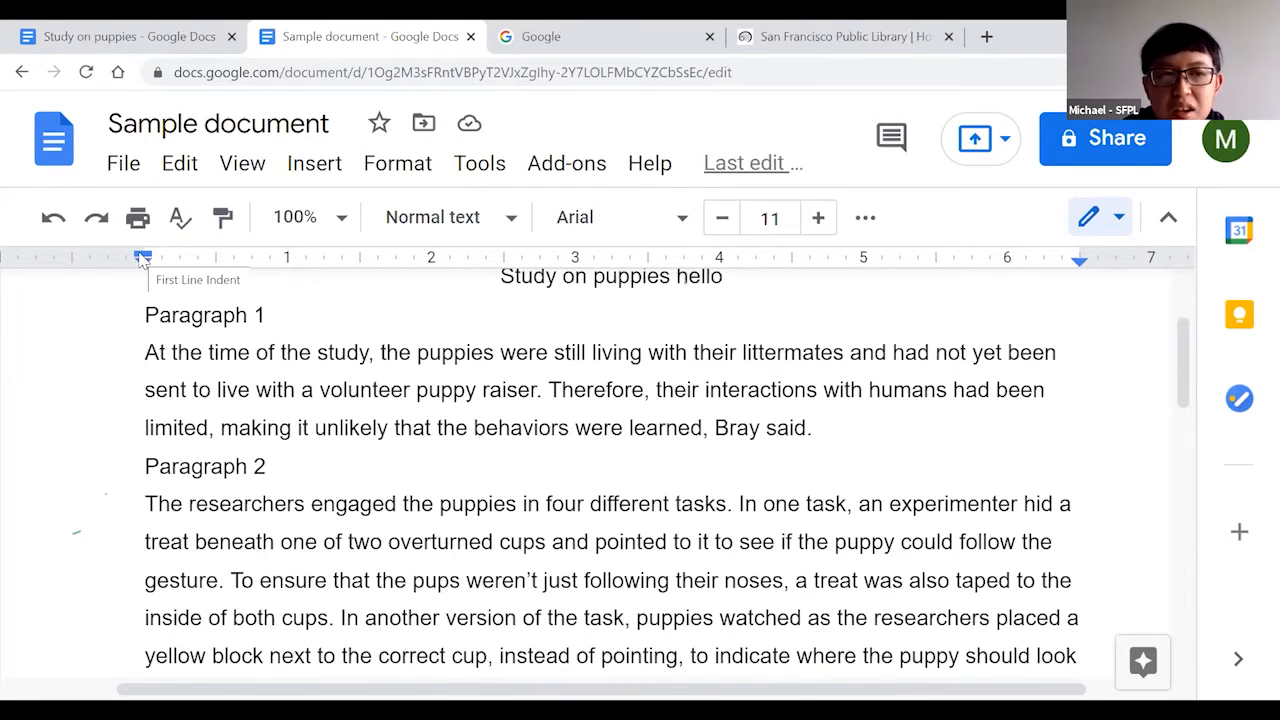
drag(143, 258, 216, 258)
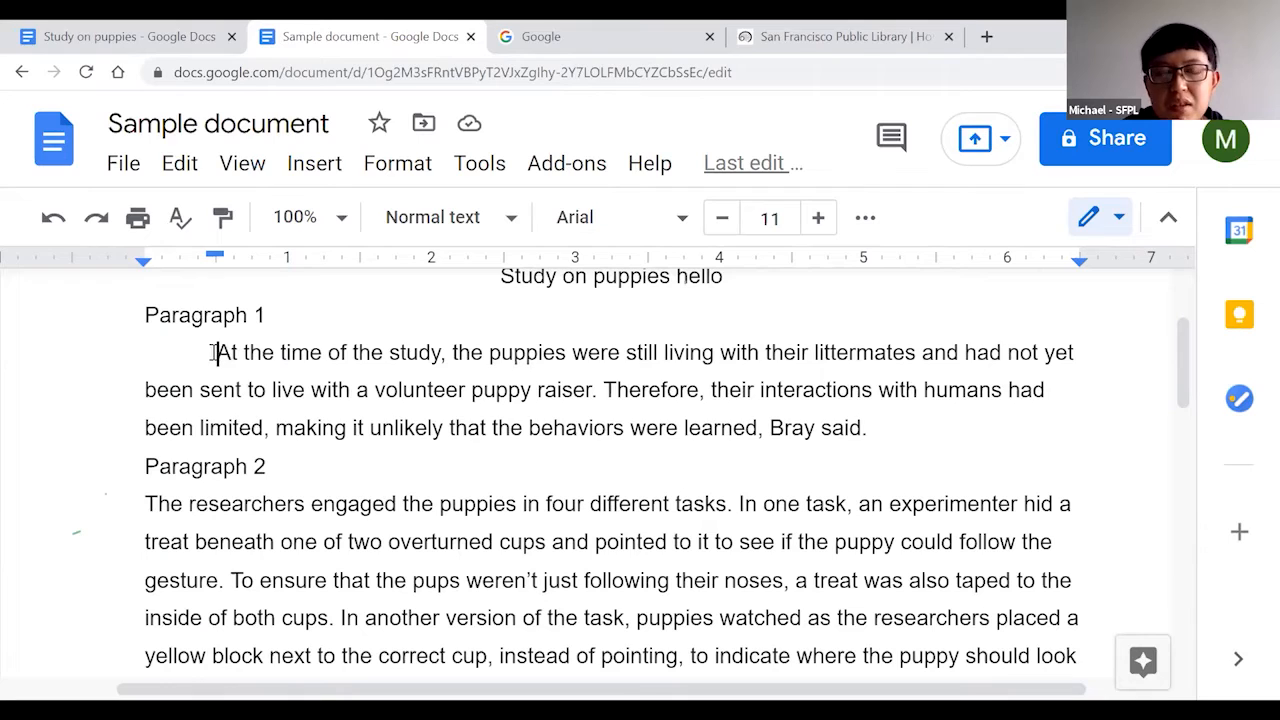
key(BackSpace)
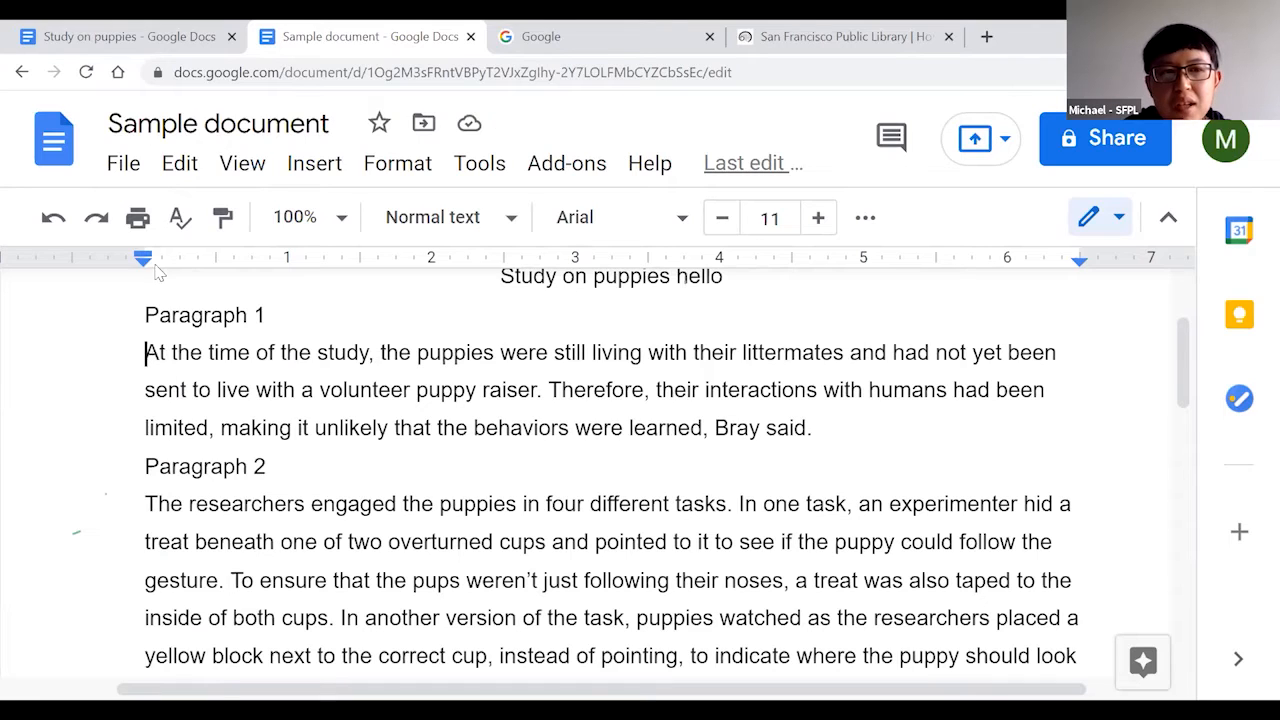
Apply a 0.5 inch first-line indent to the body text under Paragraph 1 and under Paragraph 2.
drag(144, 256, 215, 257)
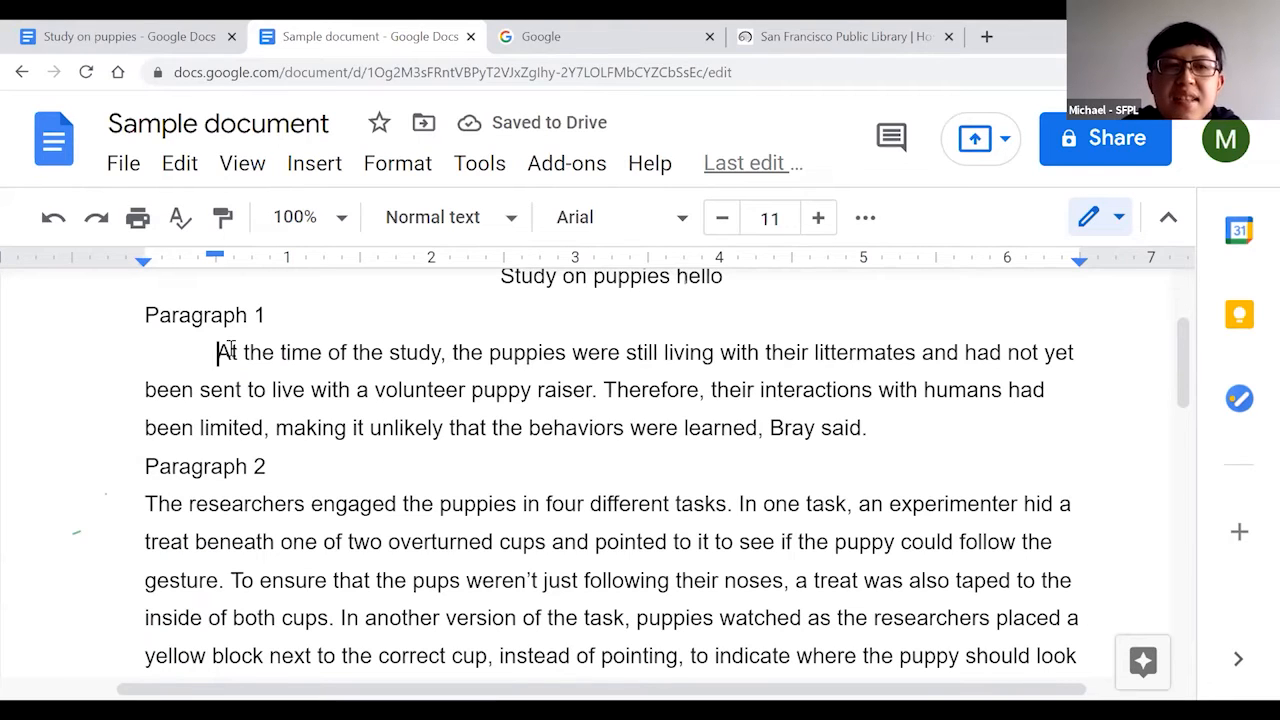
mouse_move(214, 257)
mouse_down()
mouse_move(260, 257)
mouse_move(214, 258)
mouse_up()
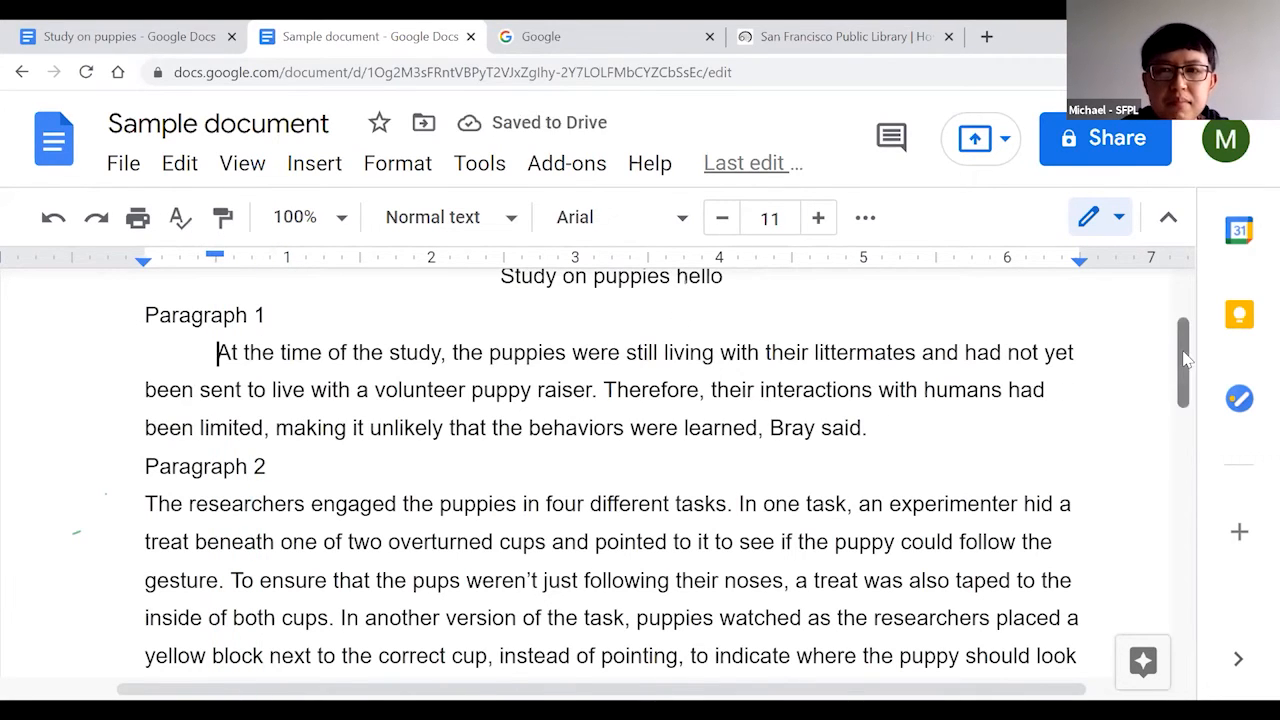
drag(1185, 365, 1185, 387)
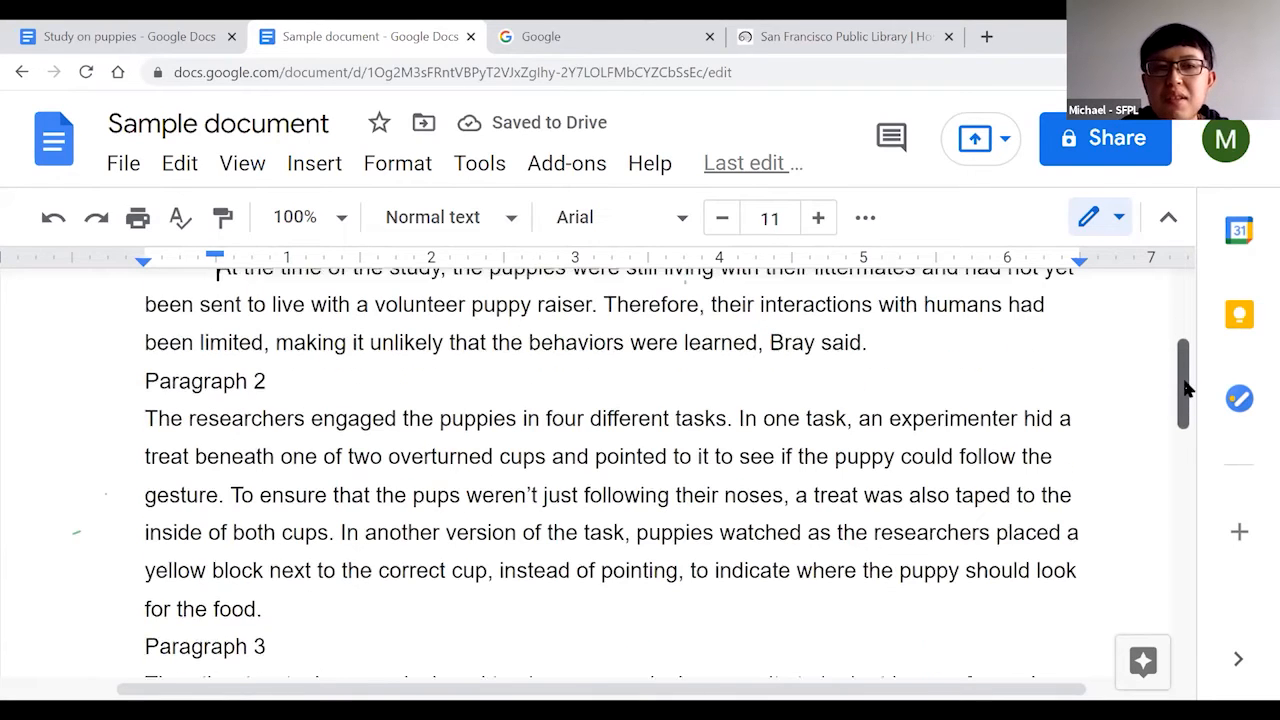
click(155, 419)
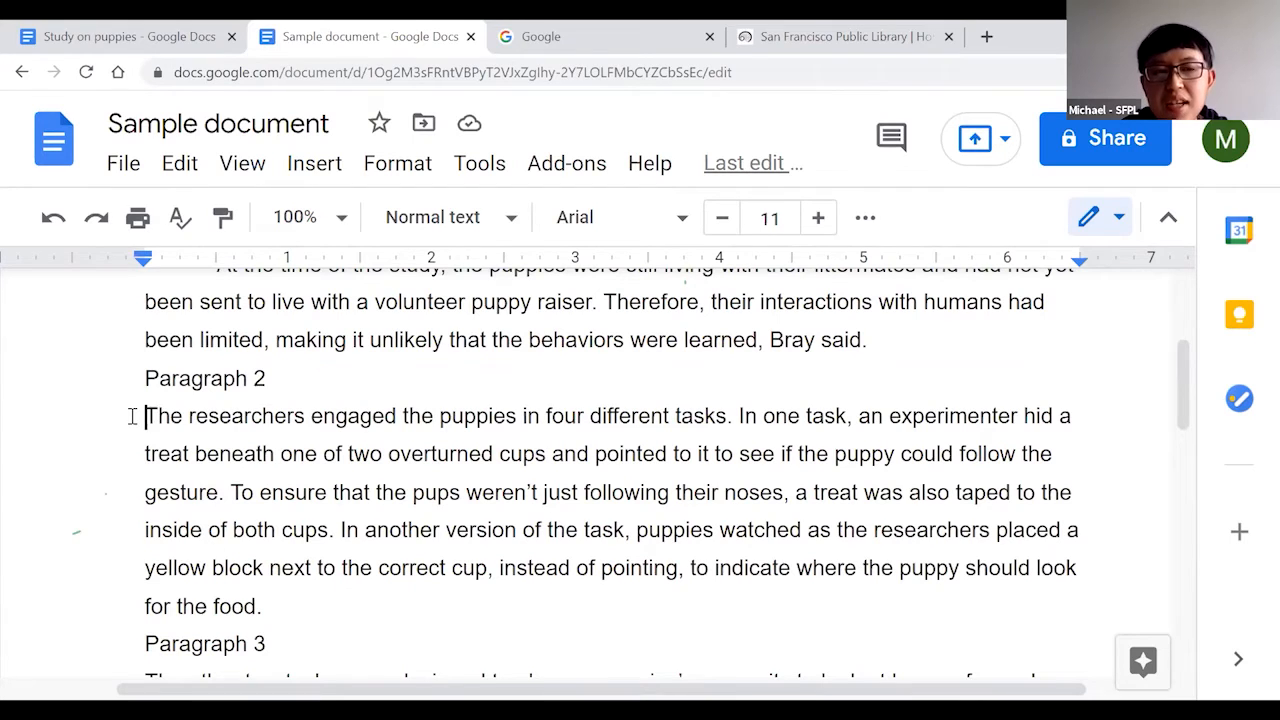
key(Tab)
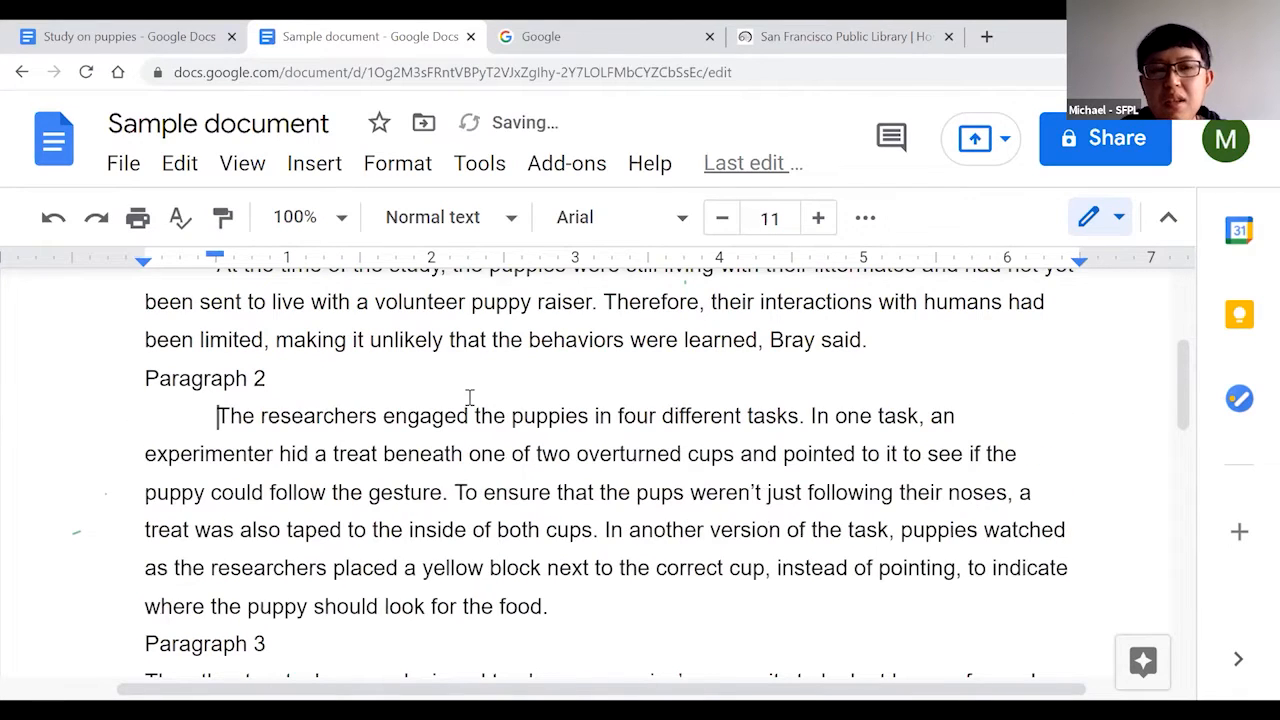
Change the font of the body text under Paragraph 1 to Lobster and clear the selection.
drag(1188, 378, 1176, 347)
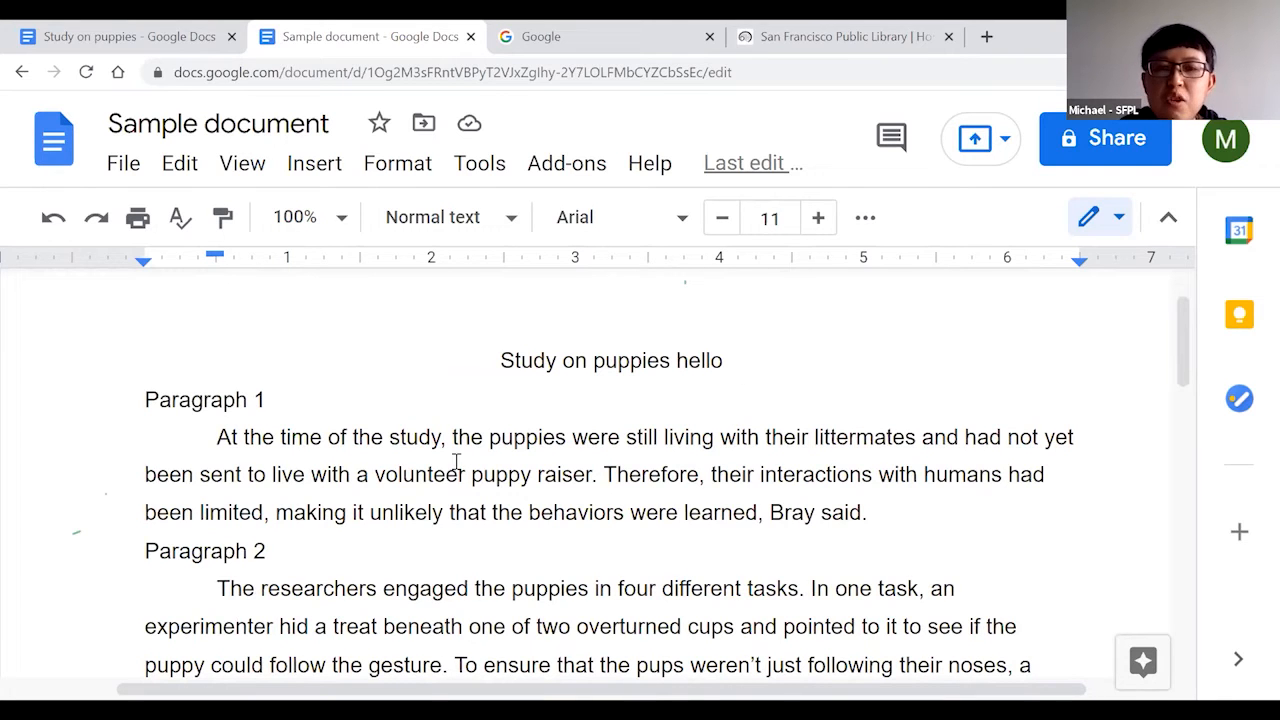
drag(1181, 357, 1183, 335)
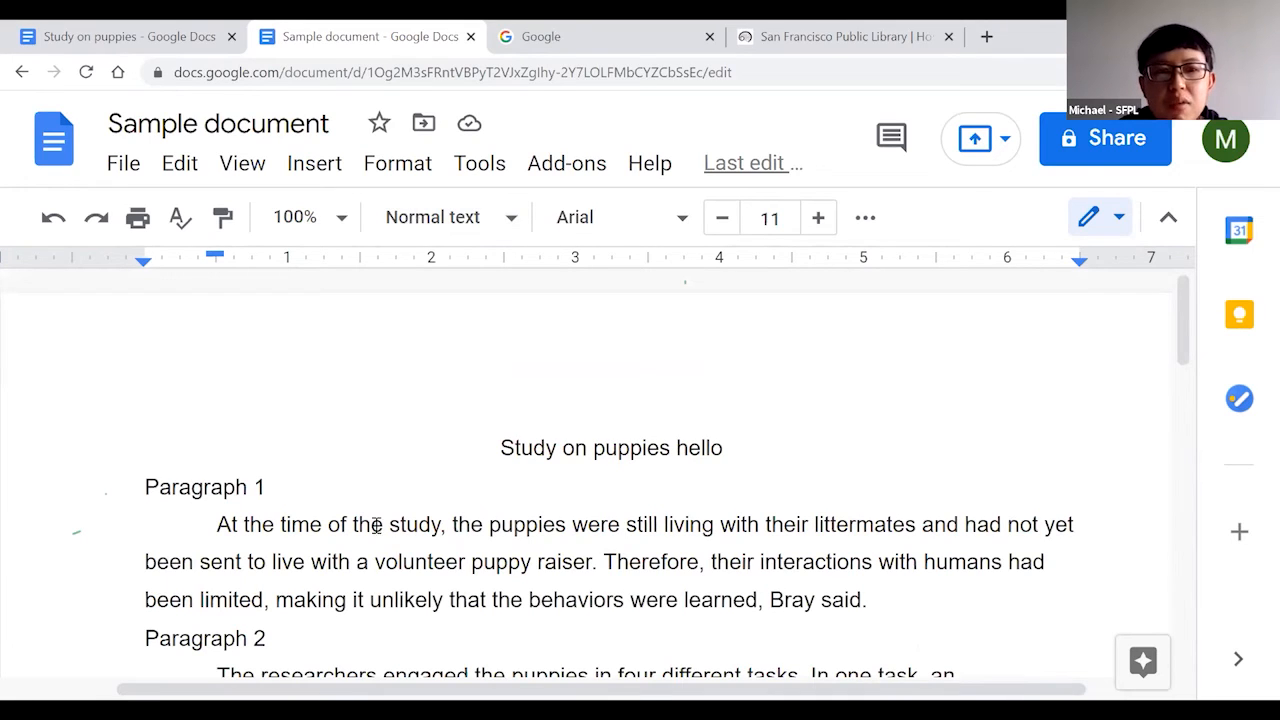
click(214, 525)
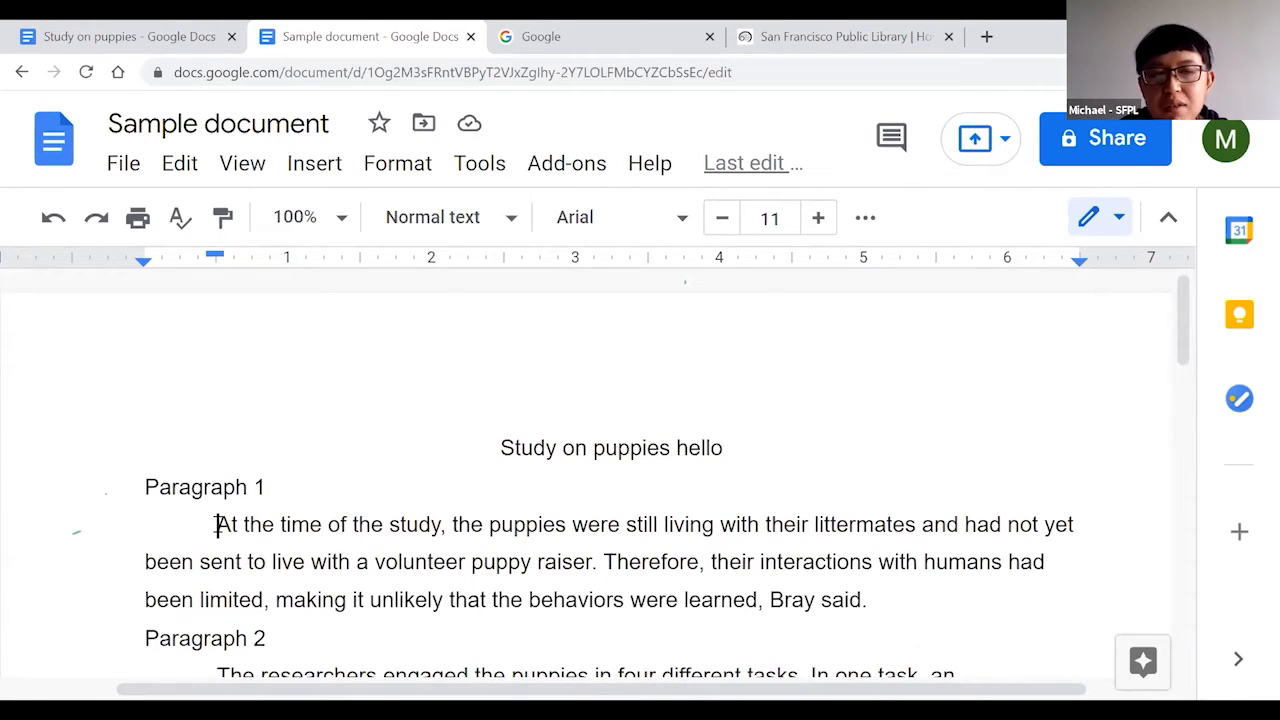
drag(216, 525, 912, 600)
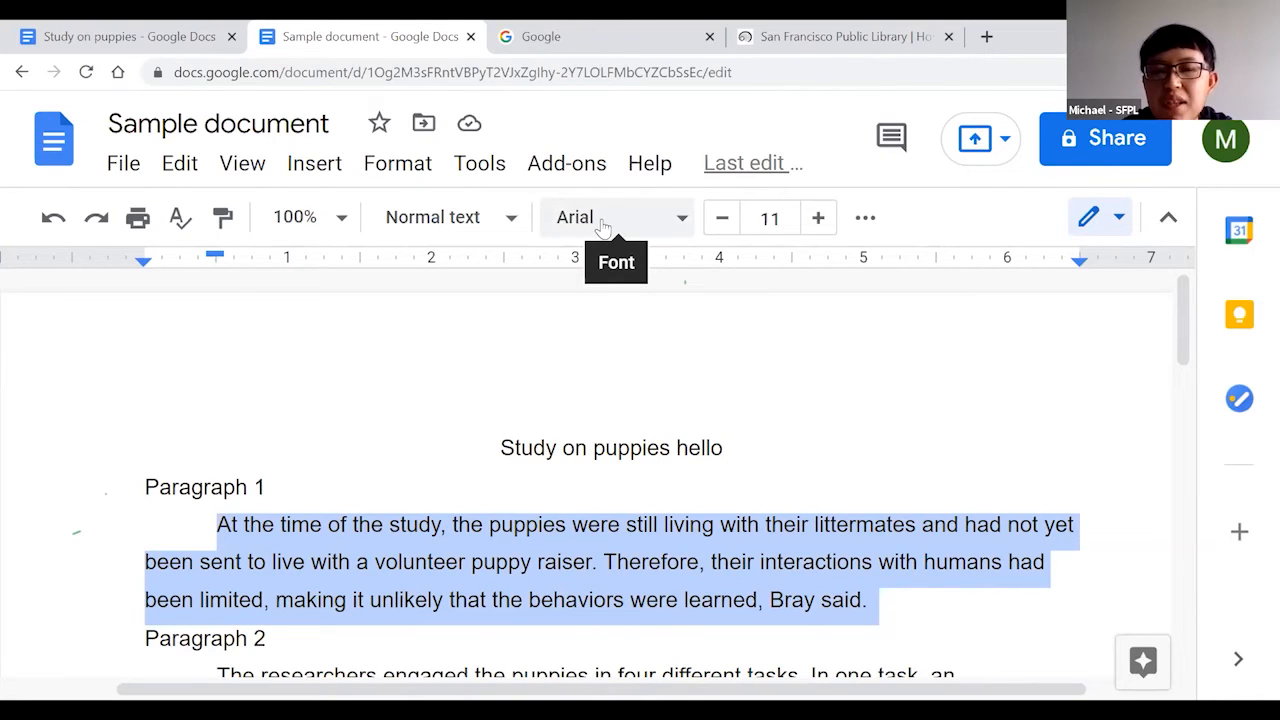
click(677, 222)
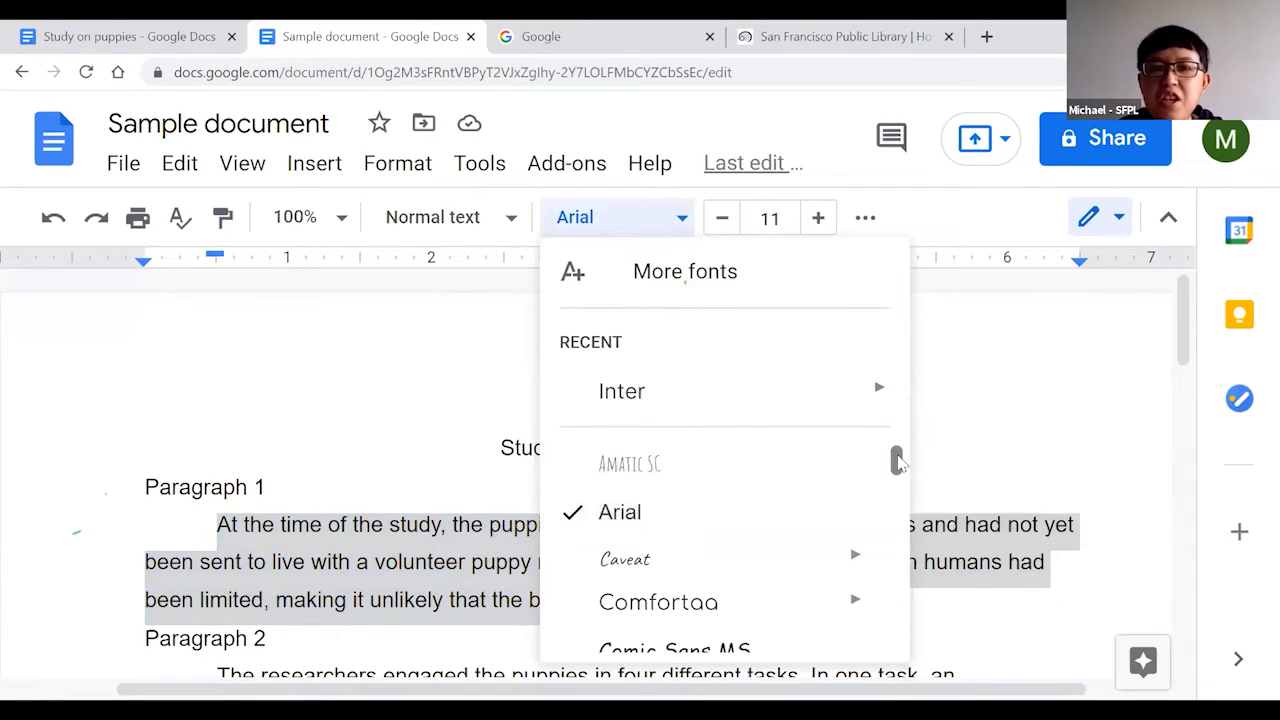
drag(897, 462, 894, 523)
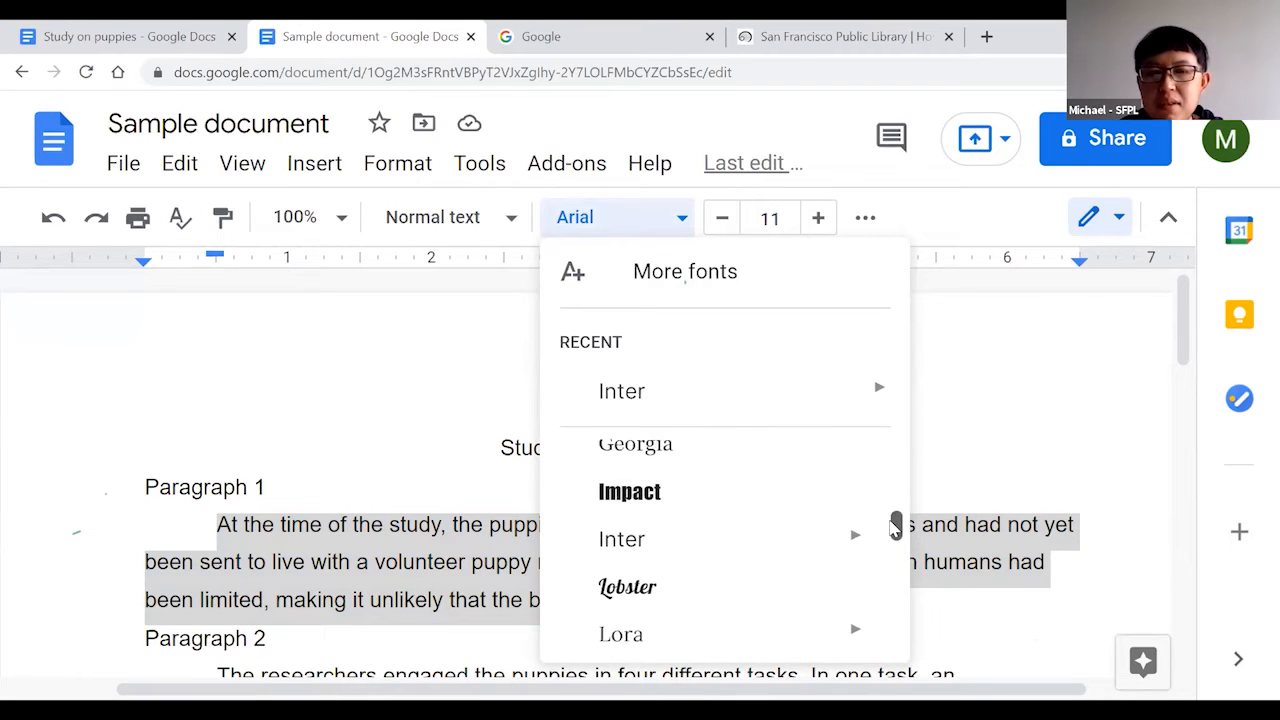
click(616, 590)
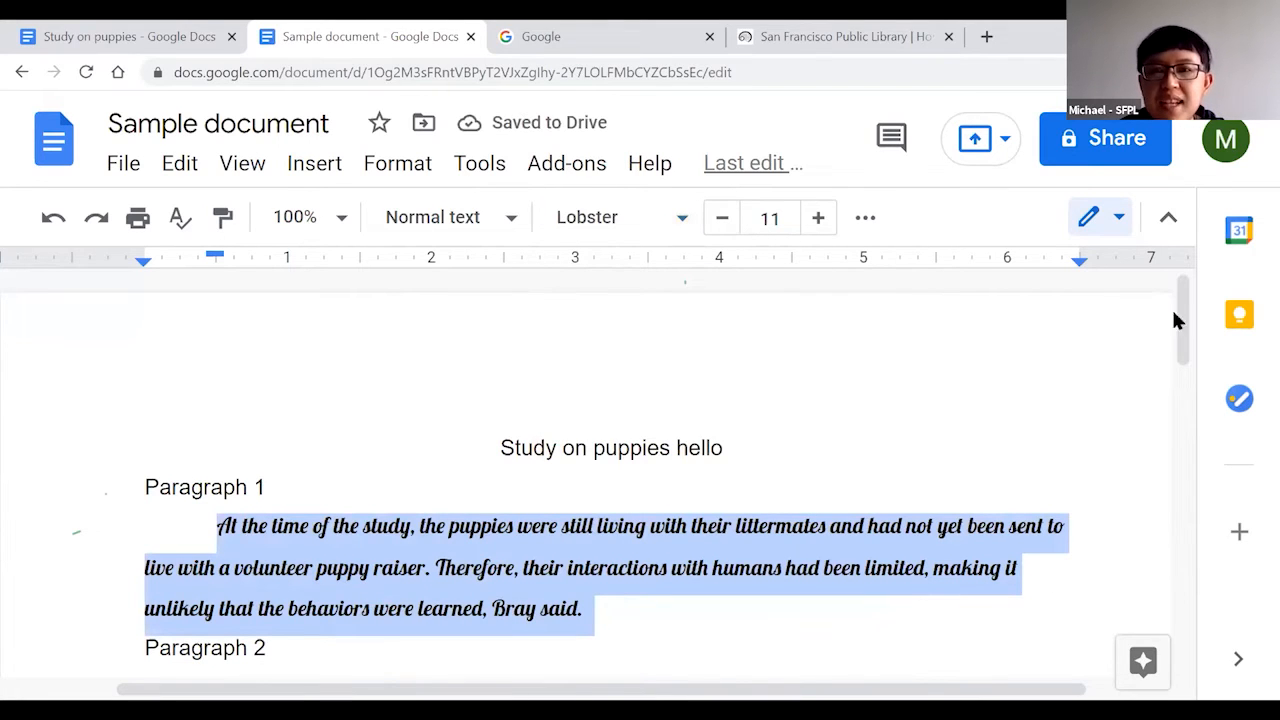
drag(1190, 318, 1187, 343)
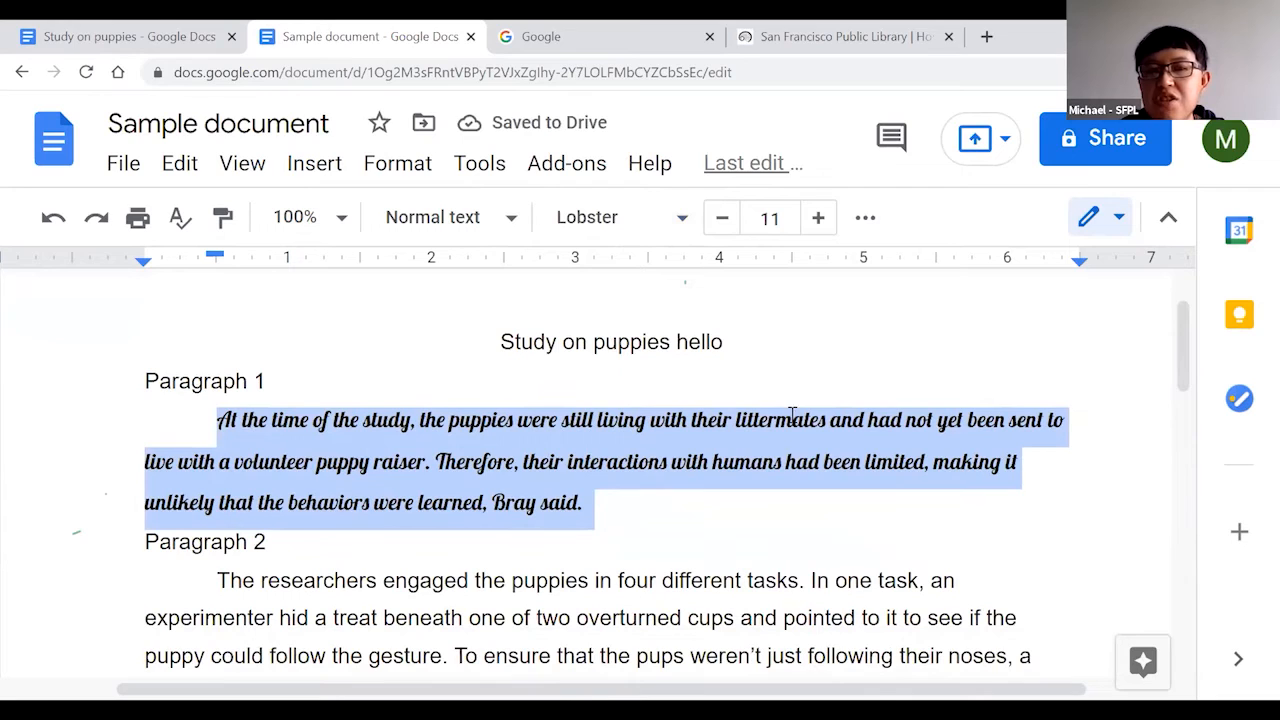
click(511, 500)
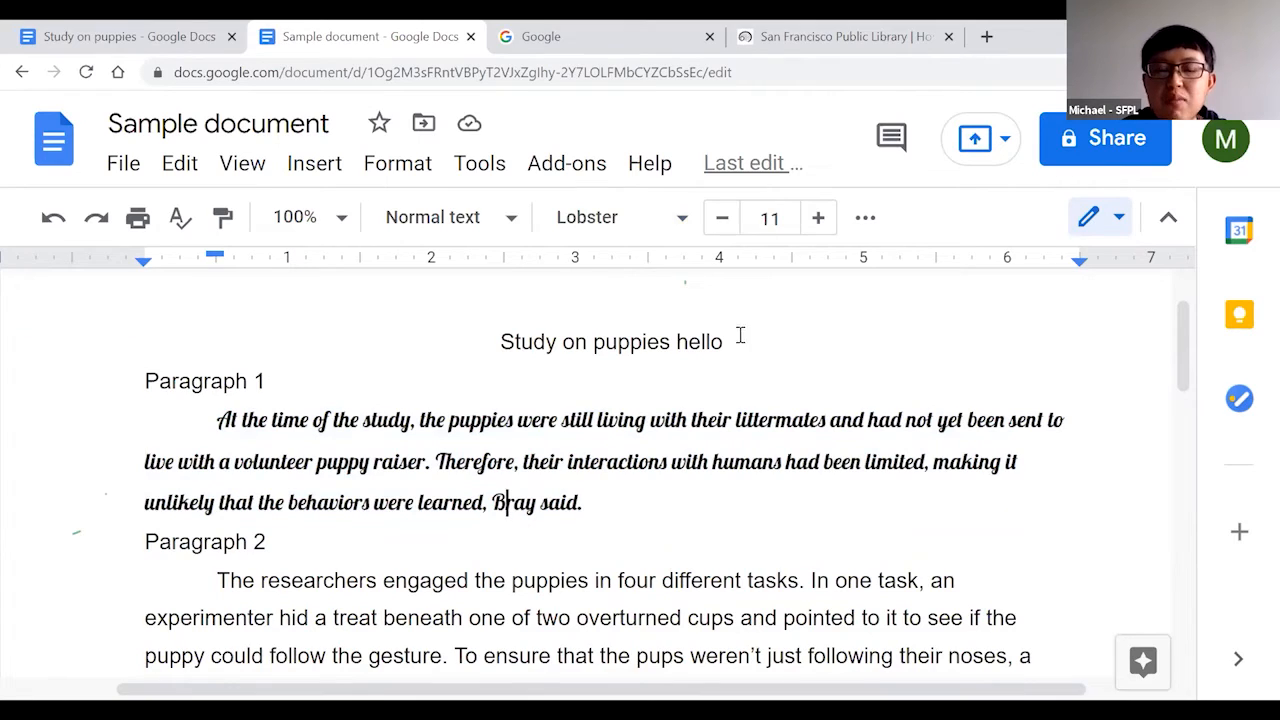
Change the font of the title line "Study on puppies hello" to Comic Sans MS and clear the selection.
click(621, 341)
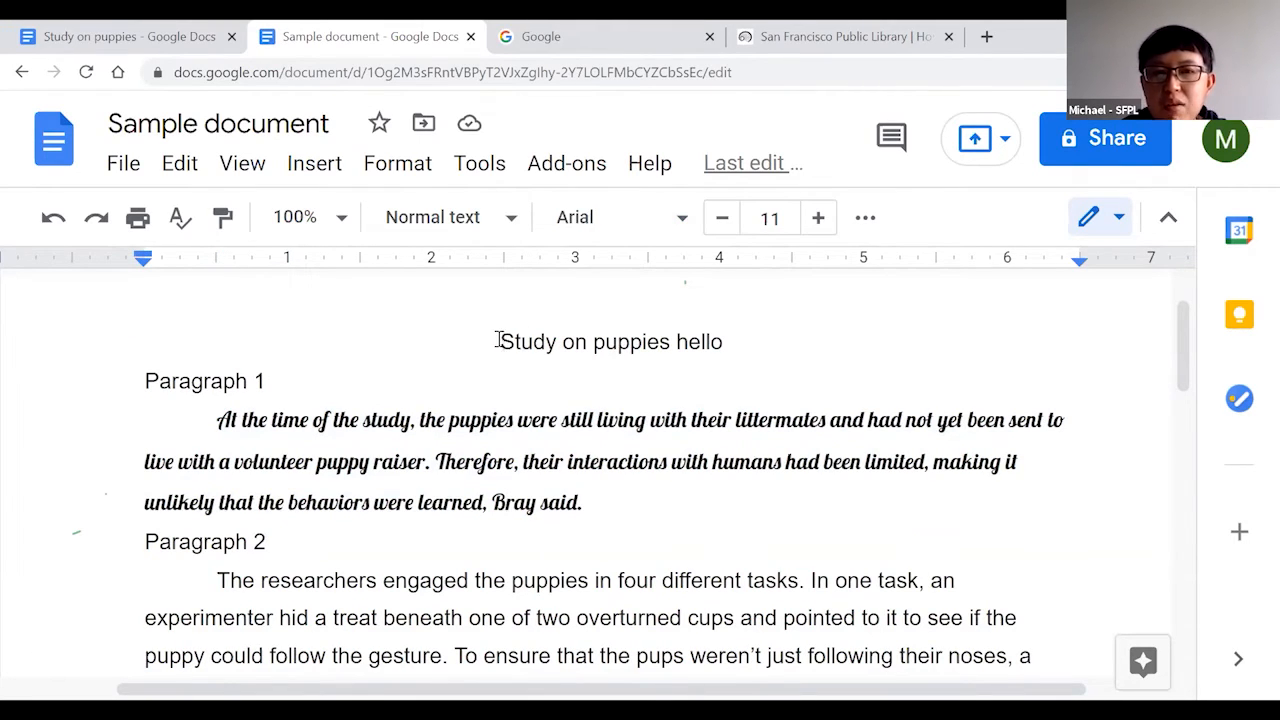
drag(505, 341, 728, 341)
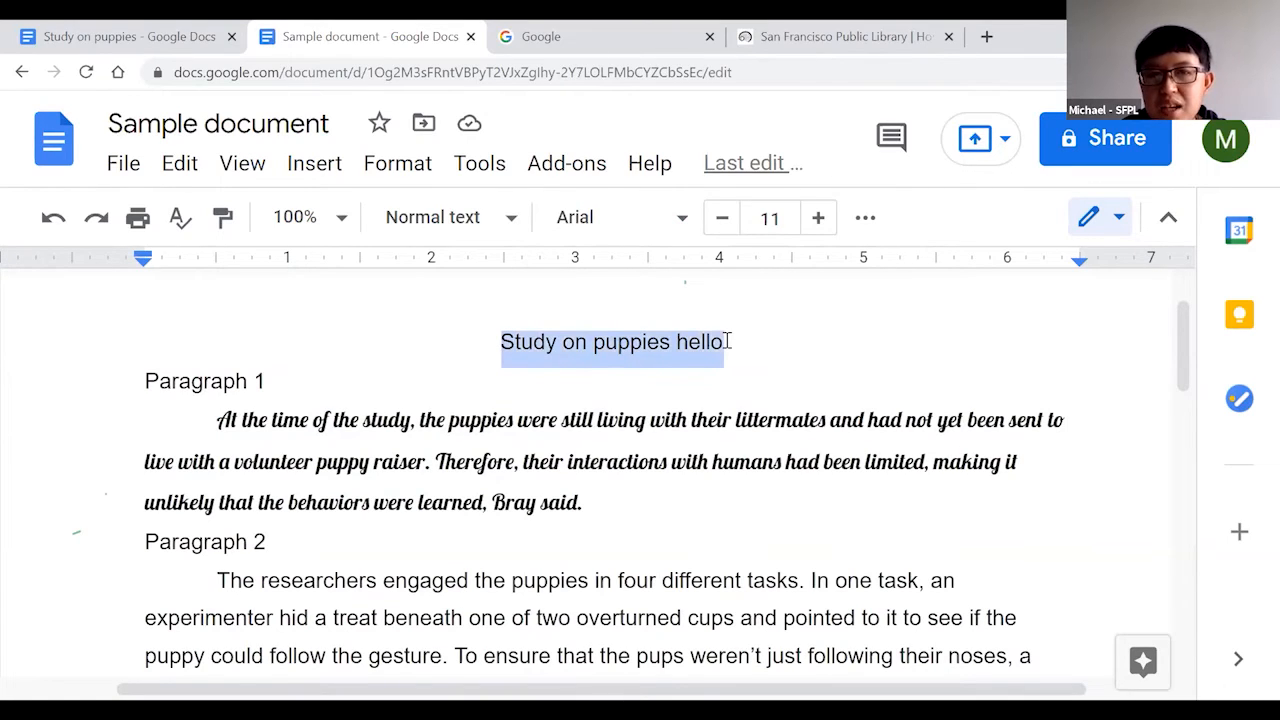
click(587, 232)
drag(898, 512, 902, 547)
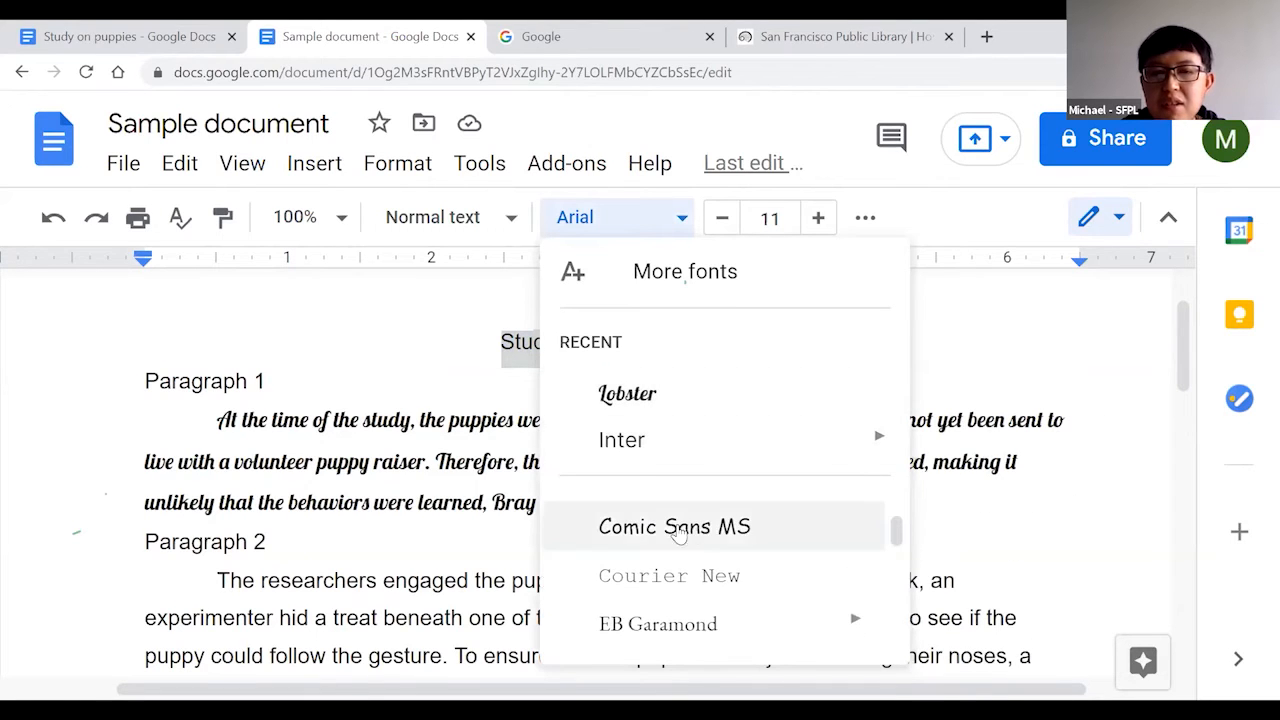
click(614, 541)
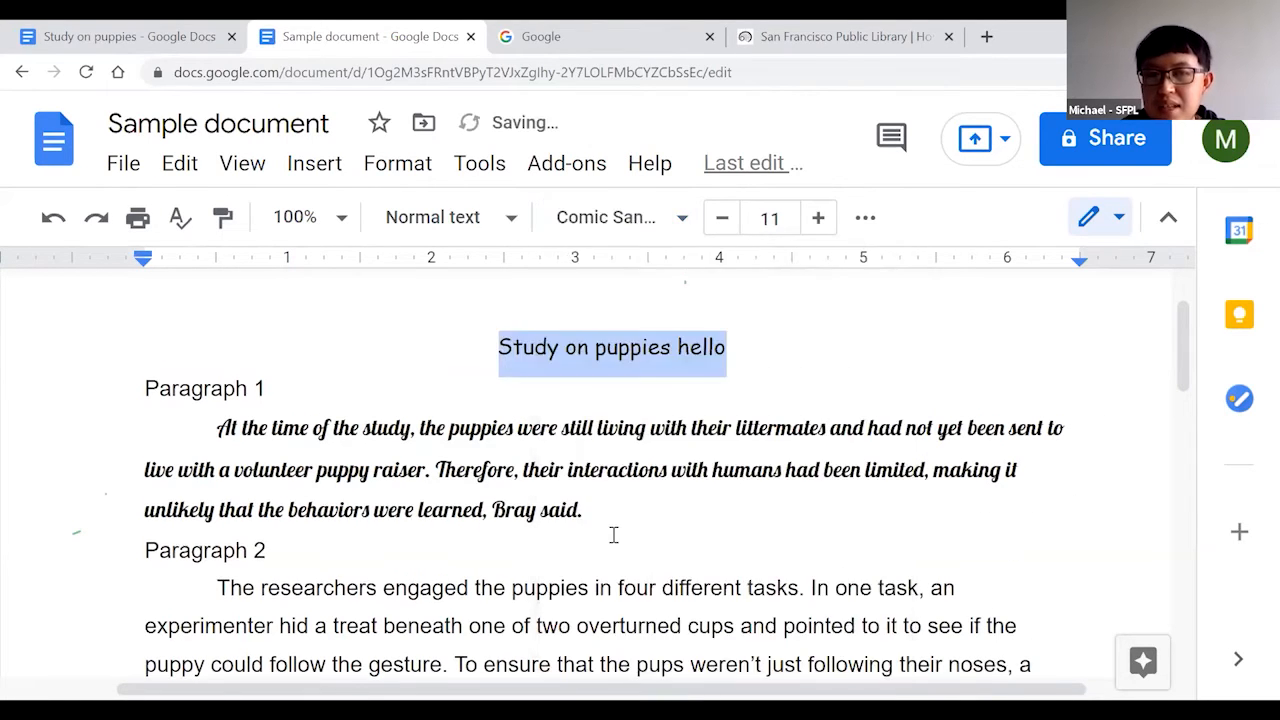
click(551, 355)
click(731, 340)
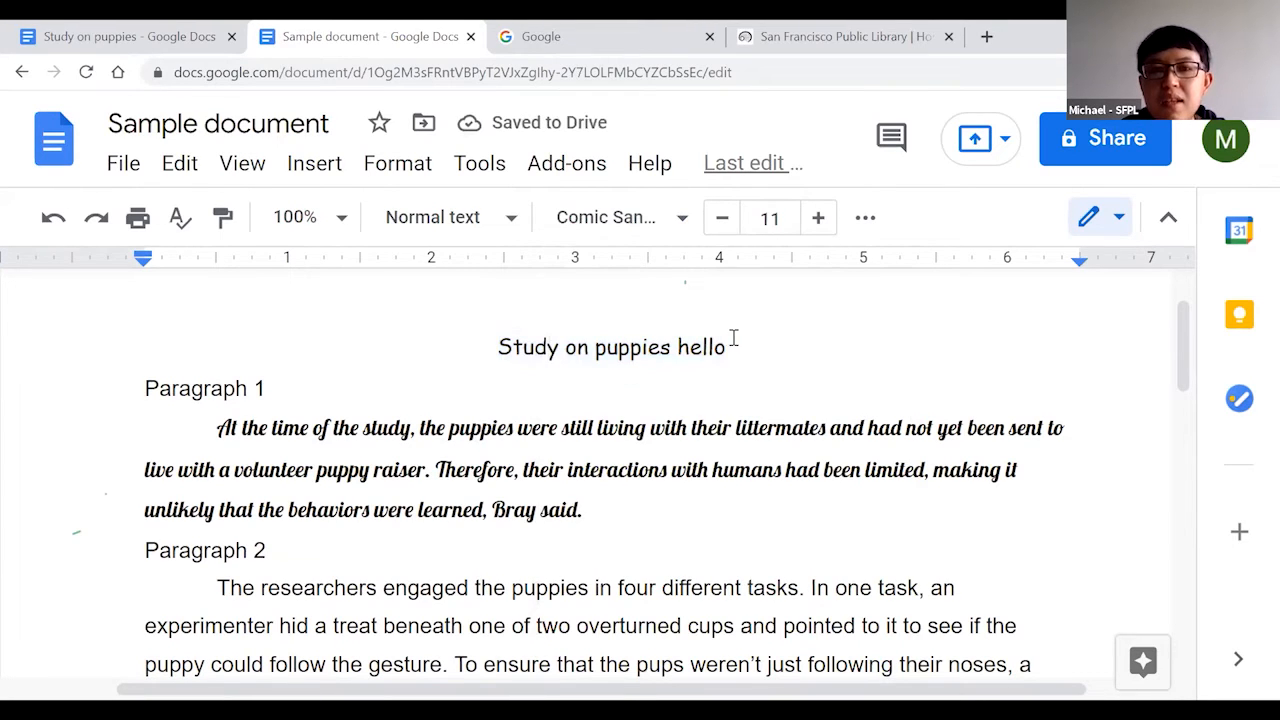
Select the whole title line "Study on puppies hello" and set its font size to 26.
drag(731, 340, 491, 345)
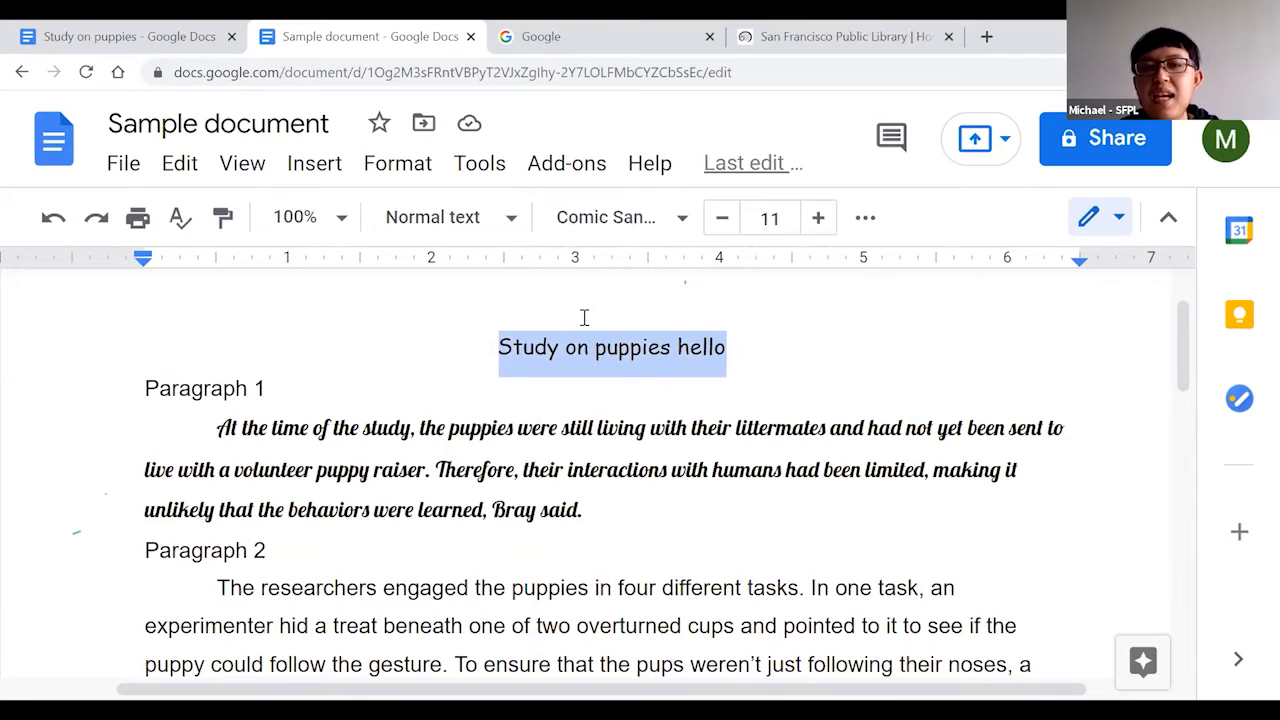
click(505, 345)
drag(501, 345, 731, 349)
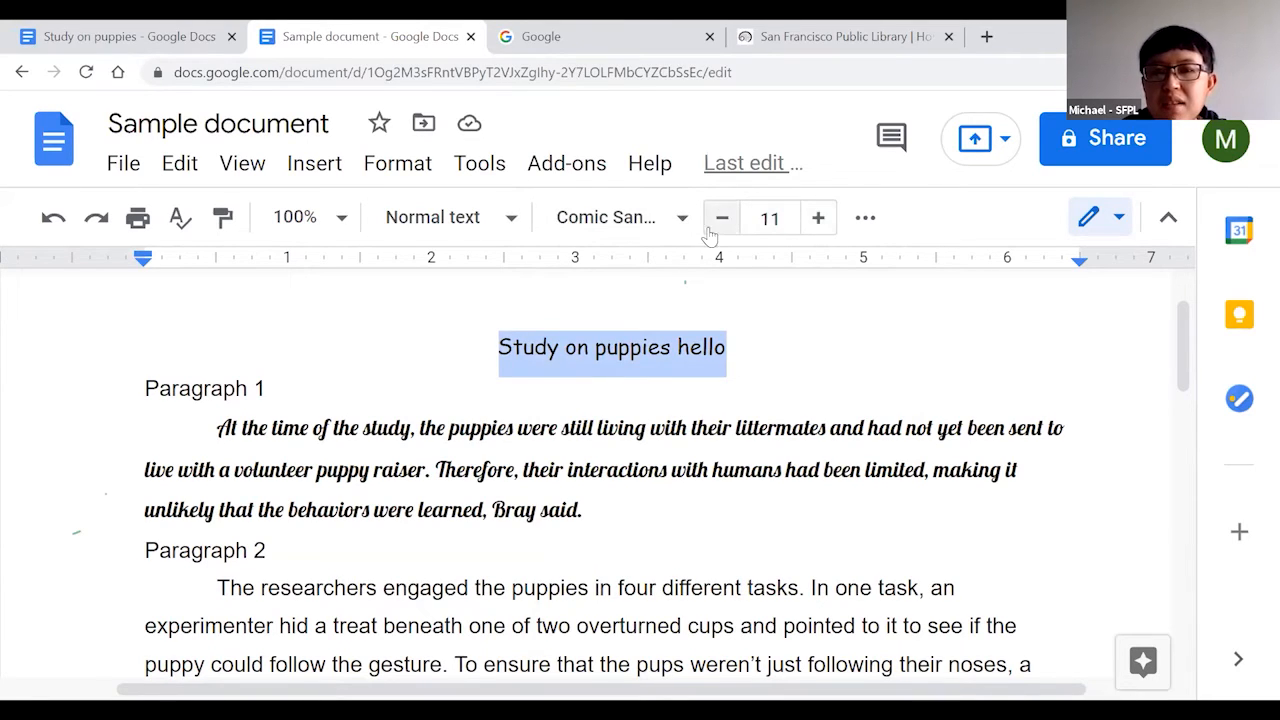
click(776, 220)
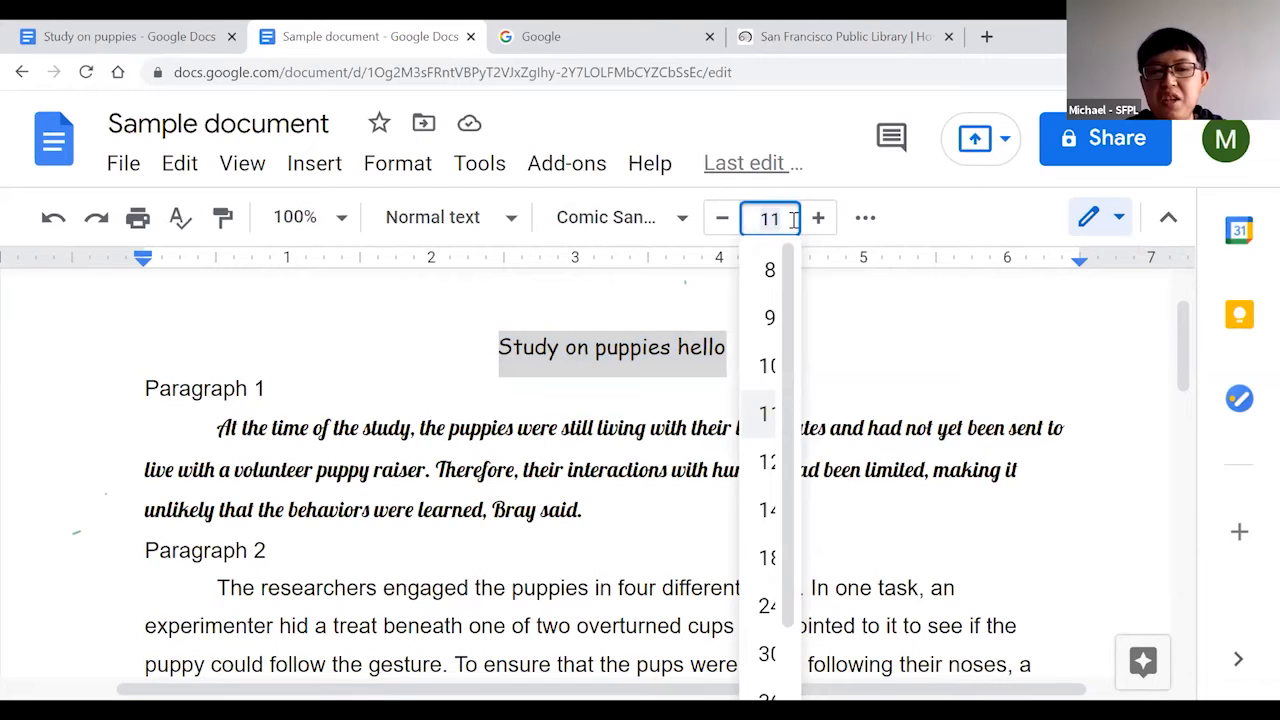
text(26)
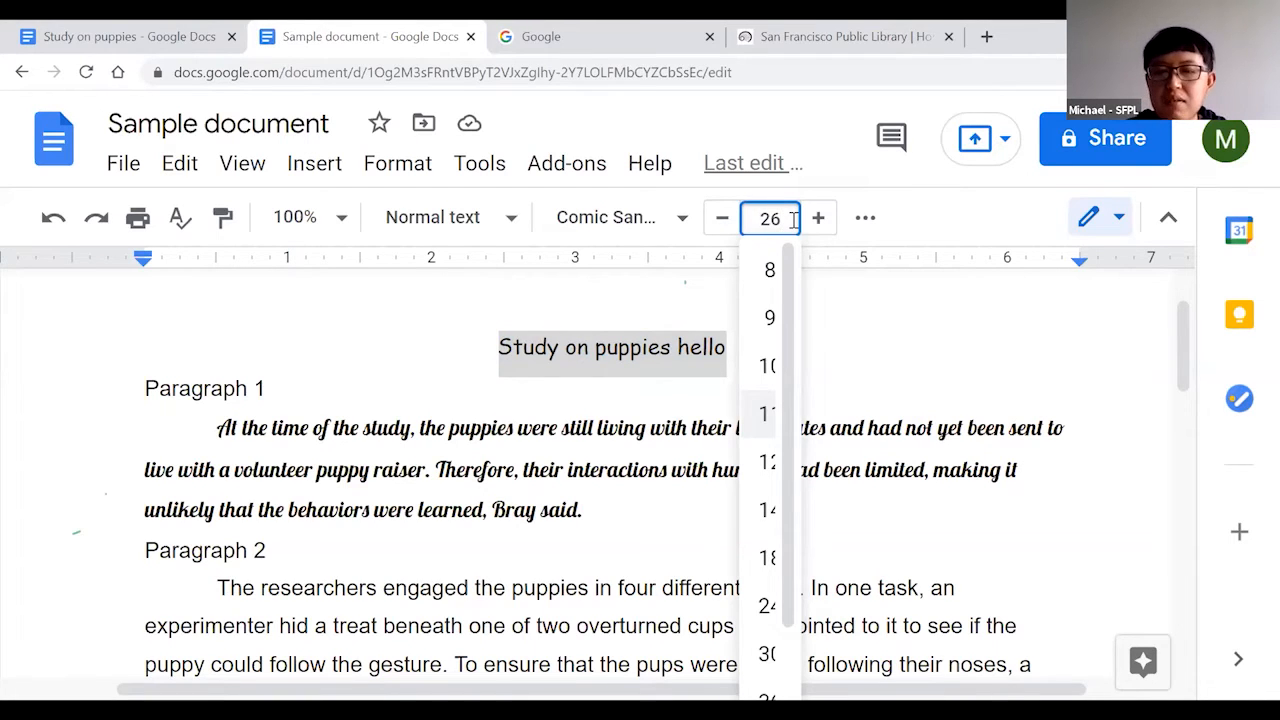
key(Return)
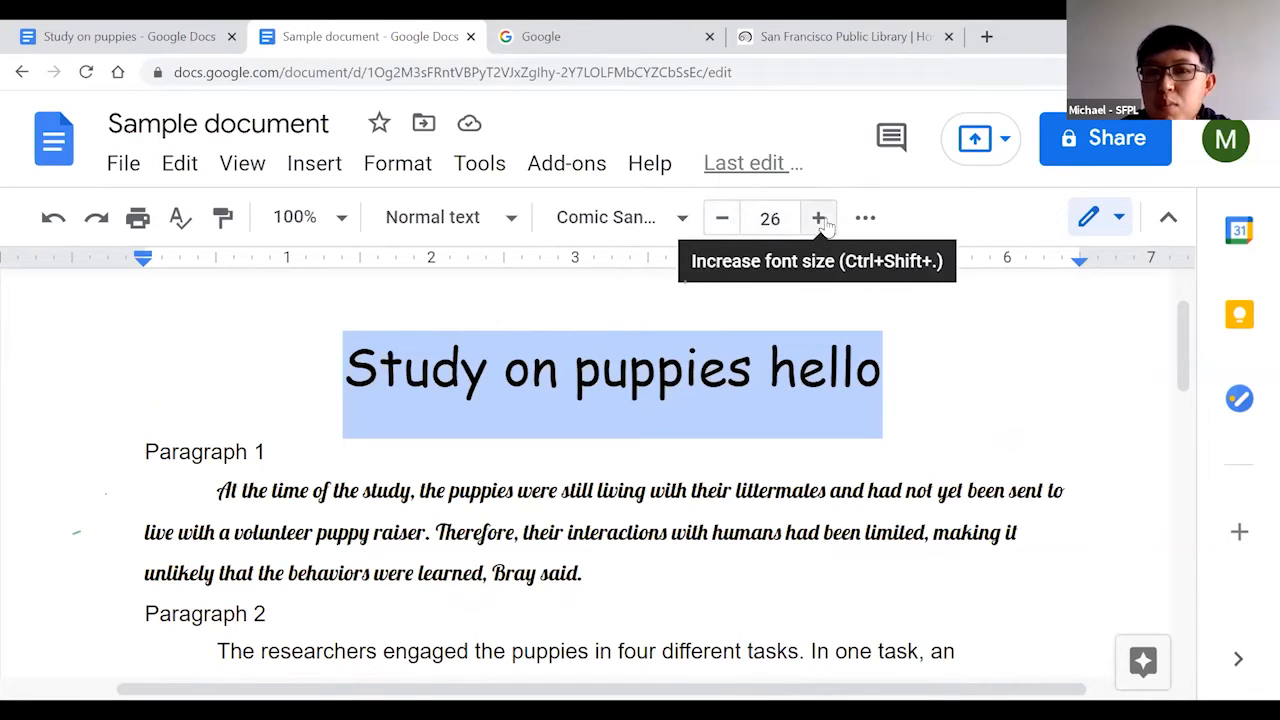
Decrease the title's font size one point at a time to 14 and clear the selection.
click(721, 218)
click(721, 218)
click(721, 218)
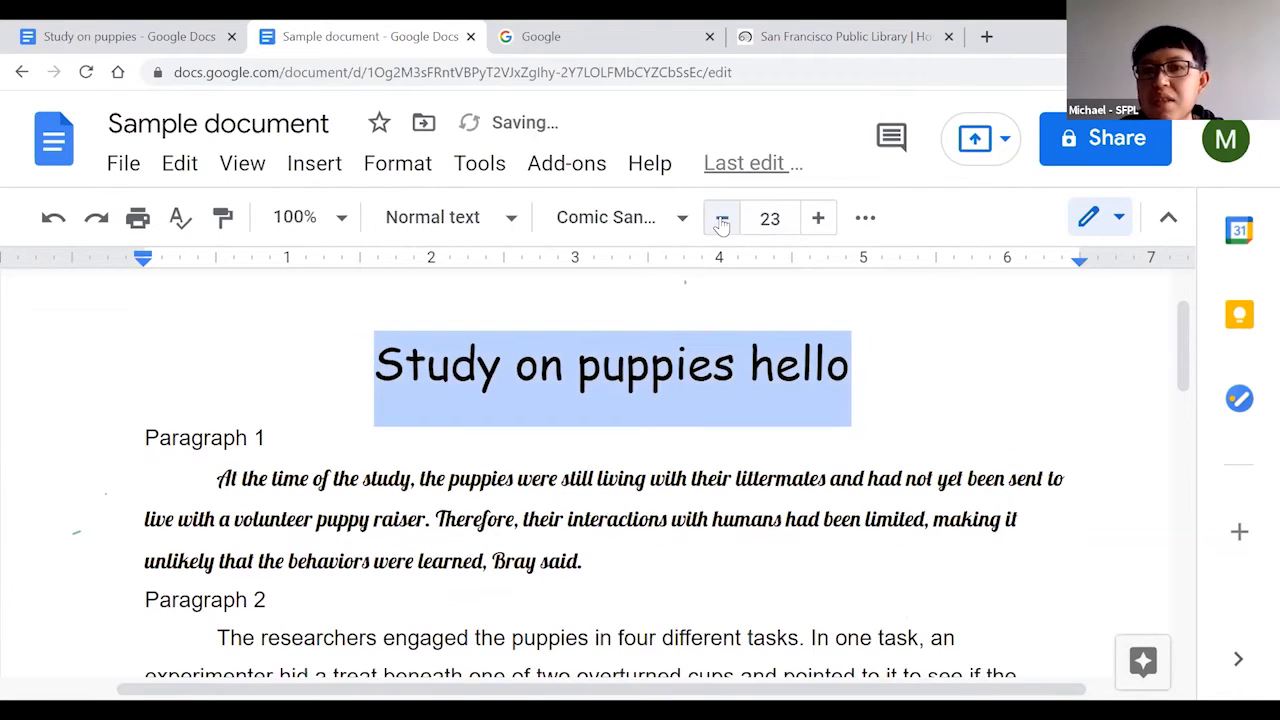
click(721, 218)
click(721, 218)
click(721, 218)
click(721, 218)
click(721, 218)
click(721, 218)
click(721, 218)
click(721, 218)
click(721, 218)
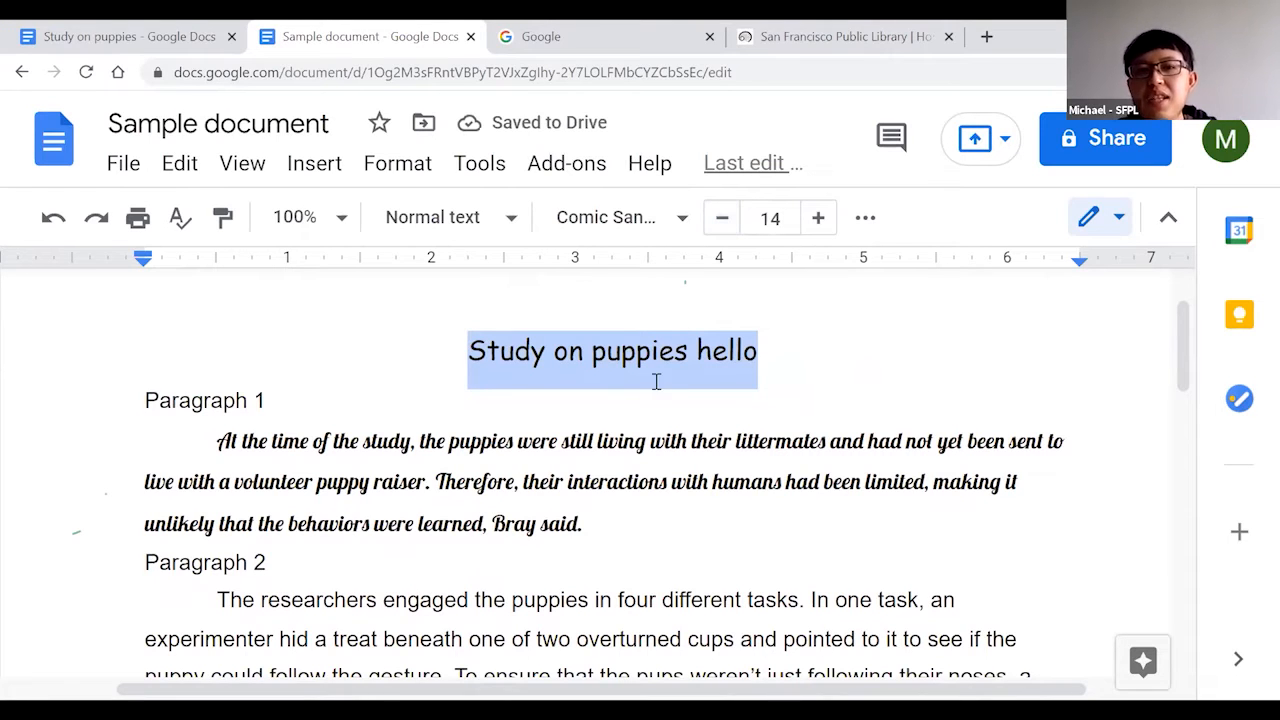
click(487, 442)
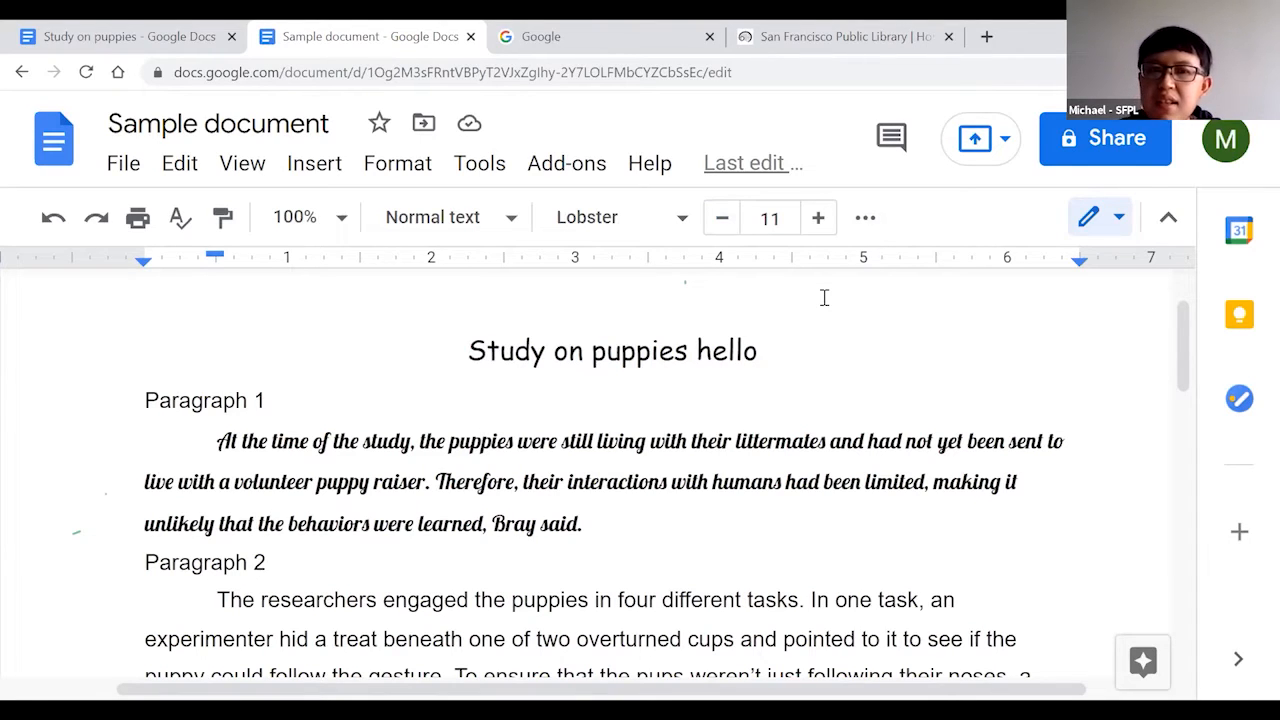
Make the body text under Paragraph 1 bold and orange, and clear the selection.
click(865, 220)
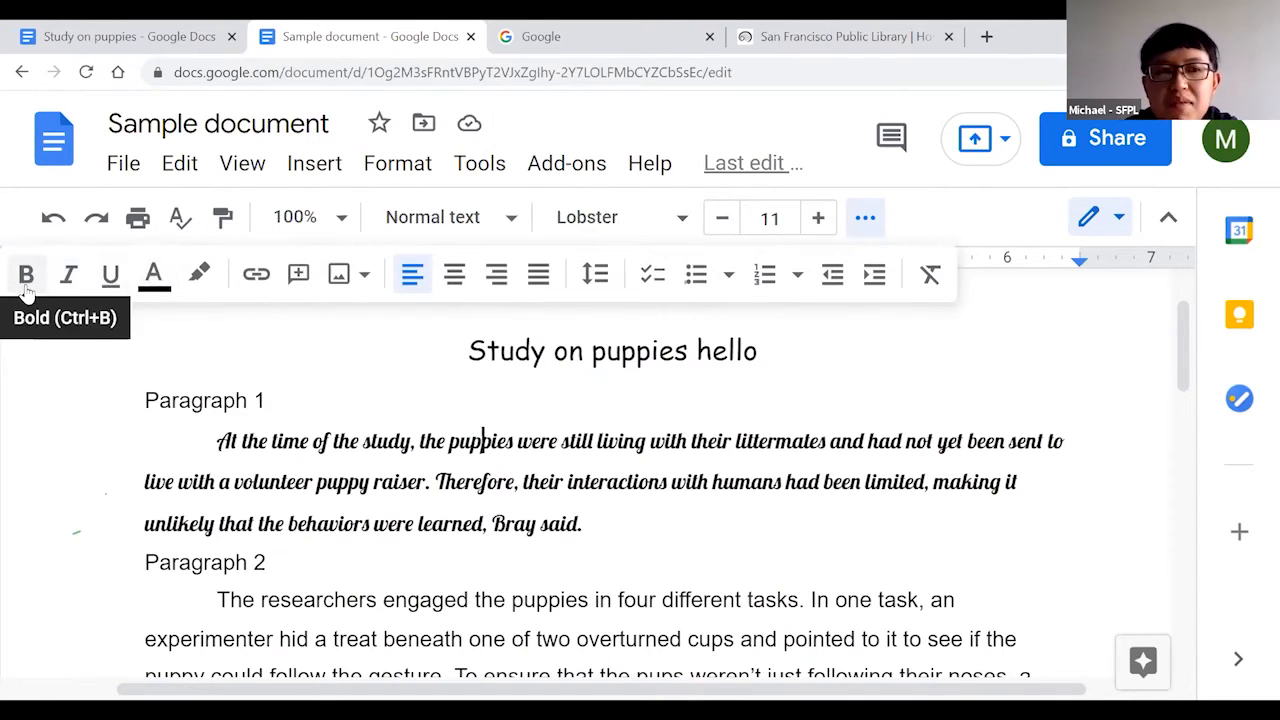
drag(583, 523, 214, 445)
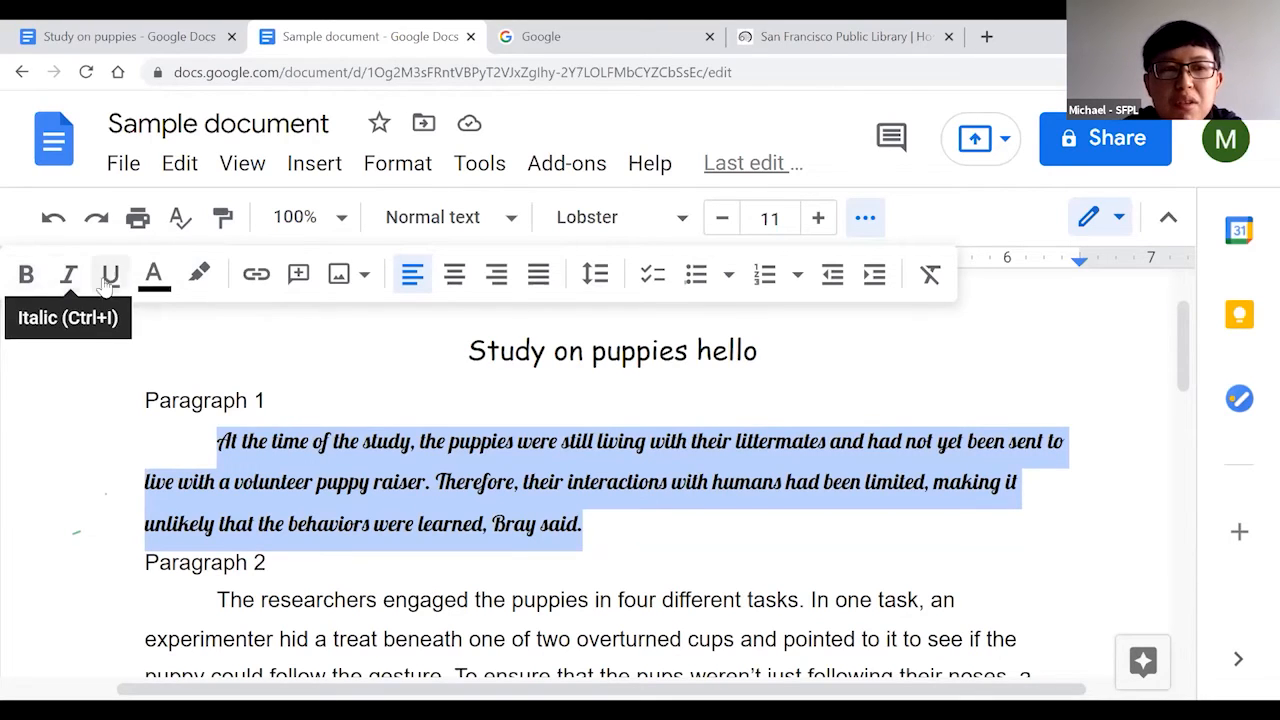
click(26, 276)
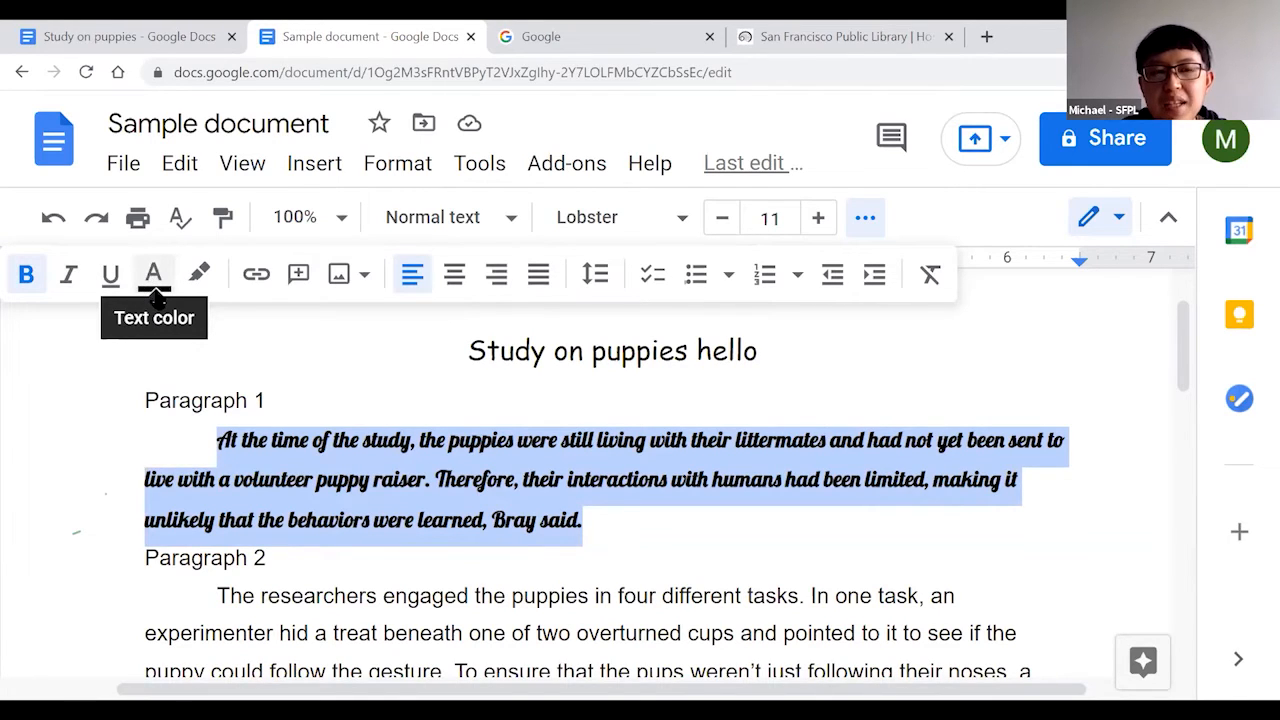
click(153, 275)
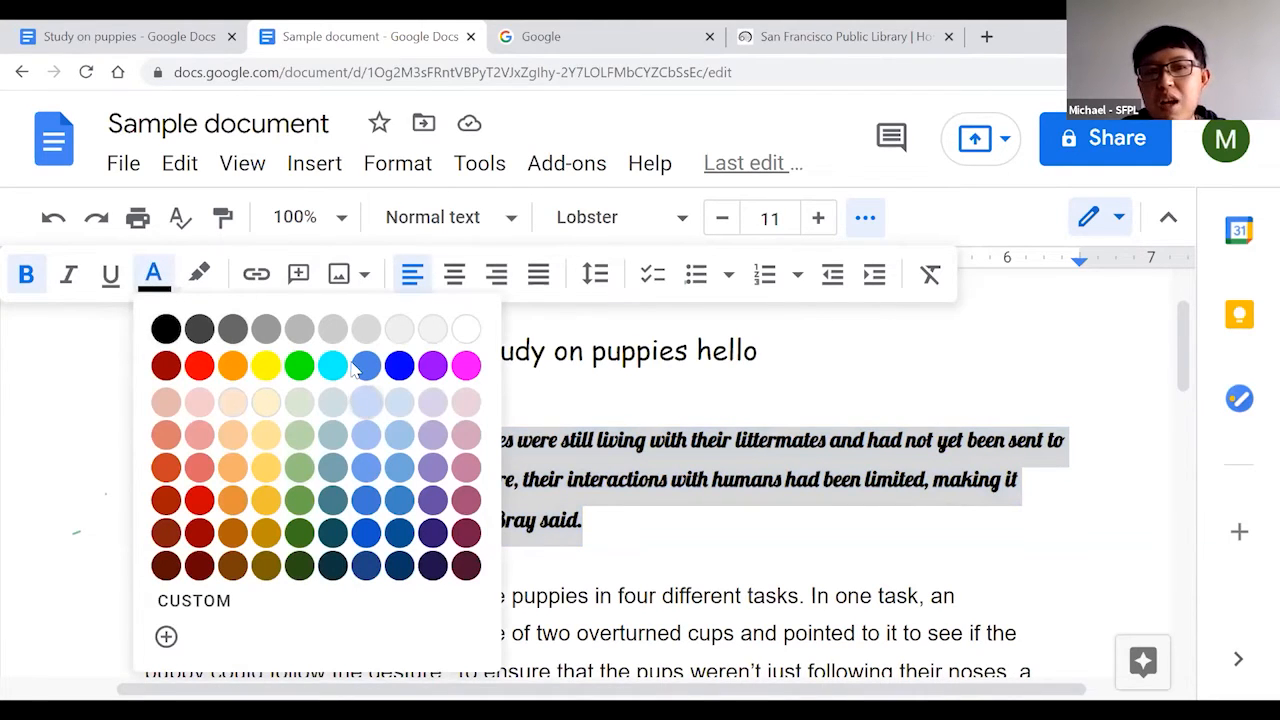
click(232, 366)
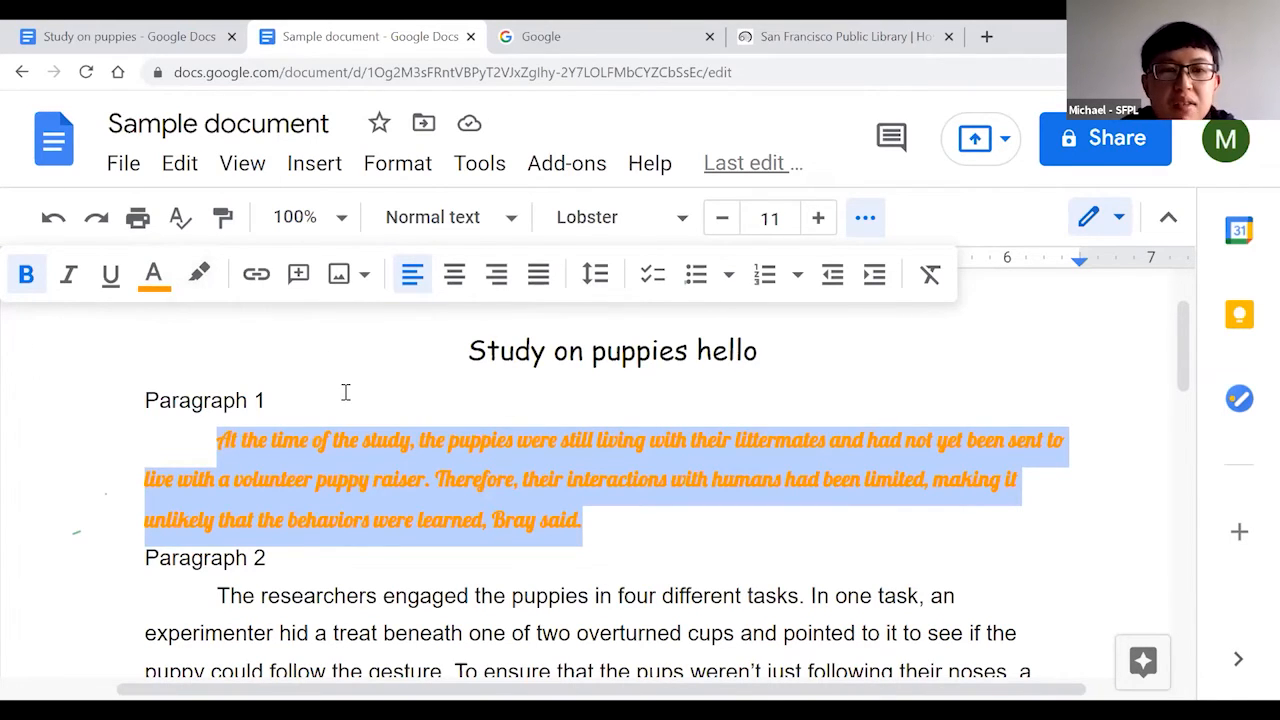
click(620, 478)
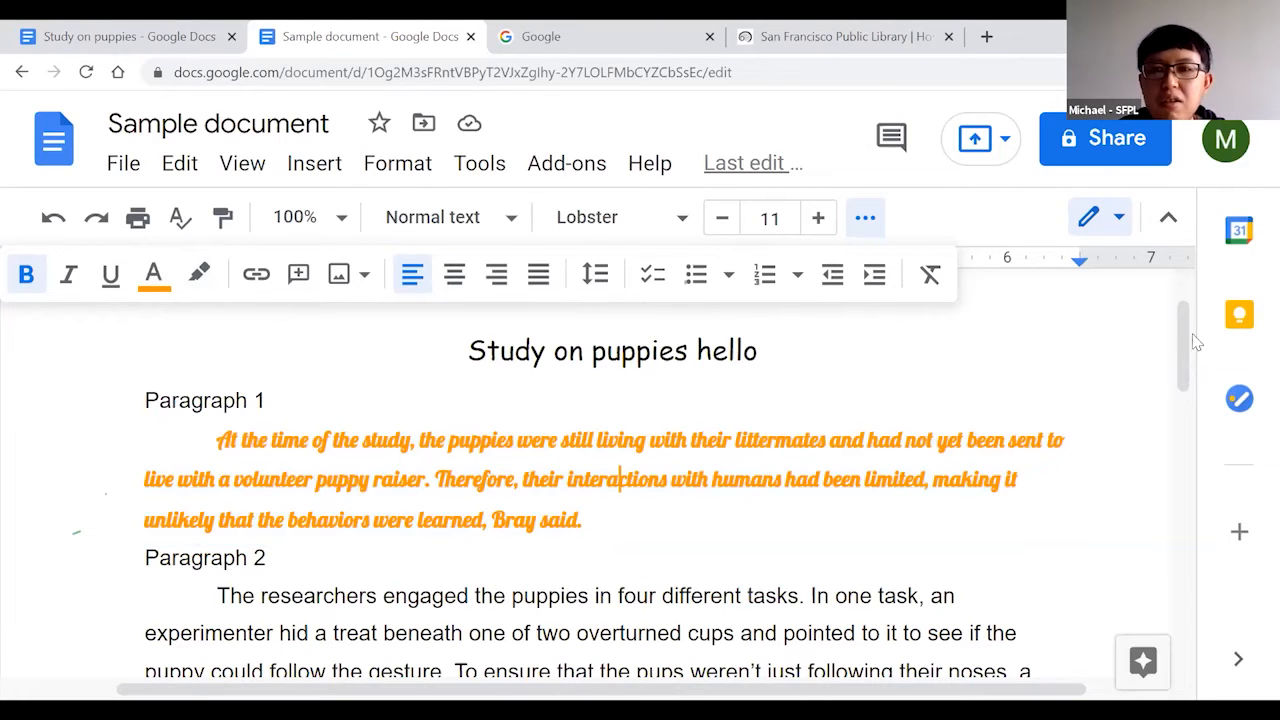
Highlight the sentence "To ensure that the pups weren't just following their noses..." under Paragraph 2 in purple and clear the selection.
drag(1183, 366, 1183, 403)
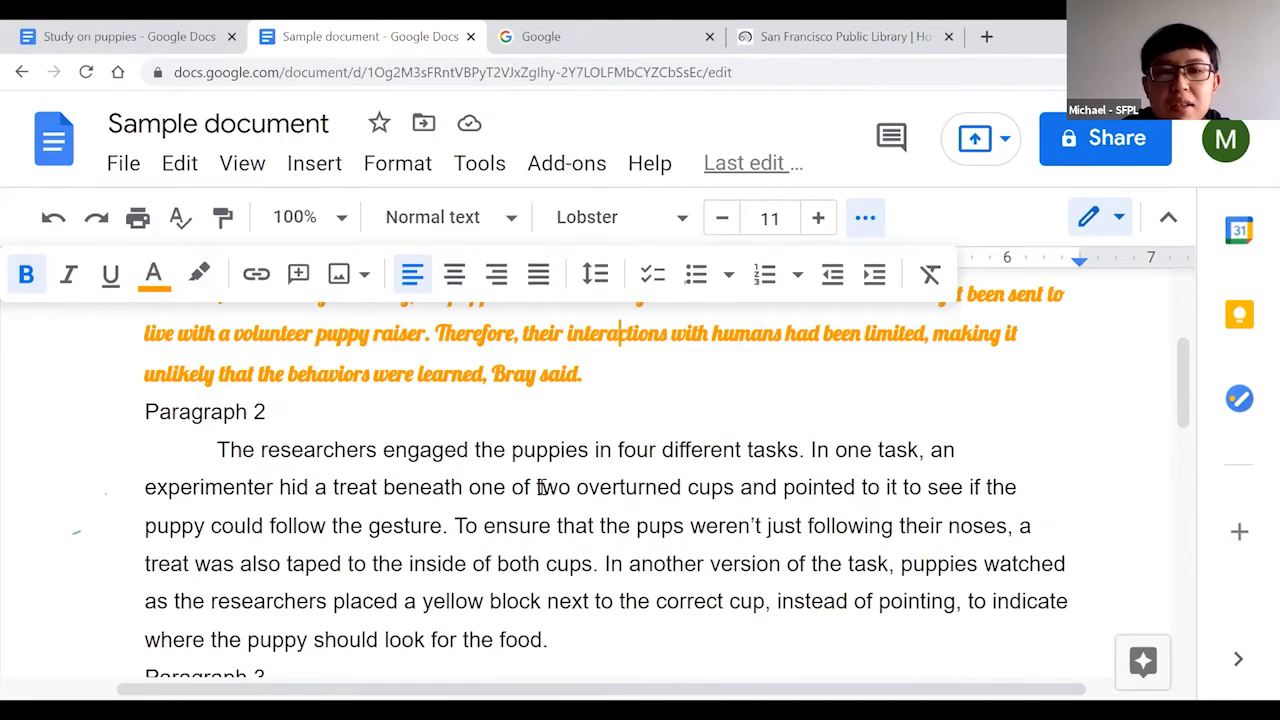
drag(455, 525, 814, 526)
drag(706, 567, 600, 563)
click(455, 524)
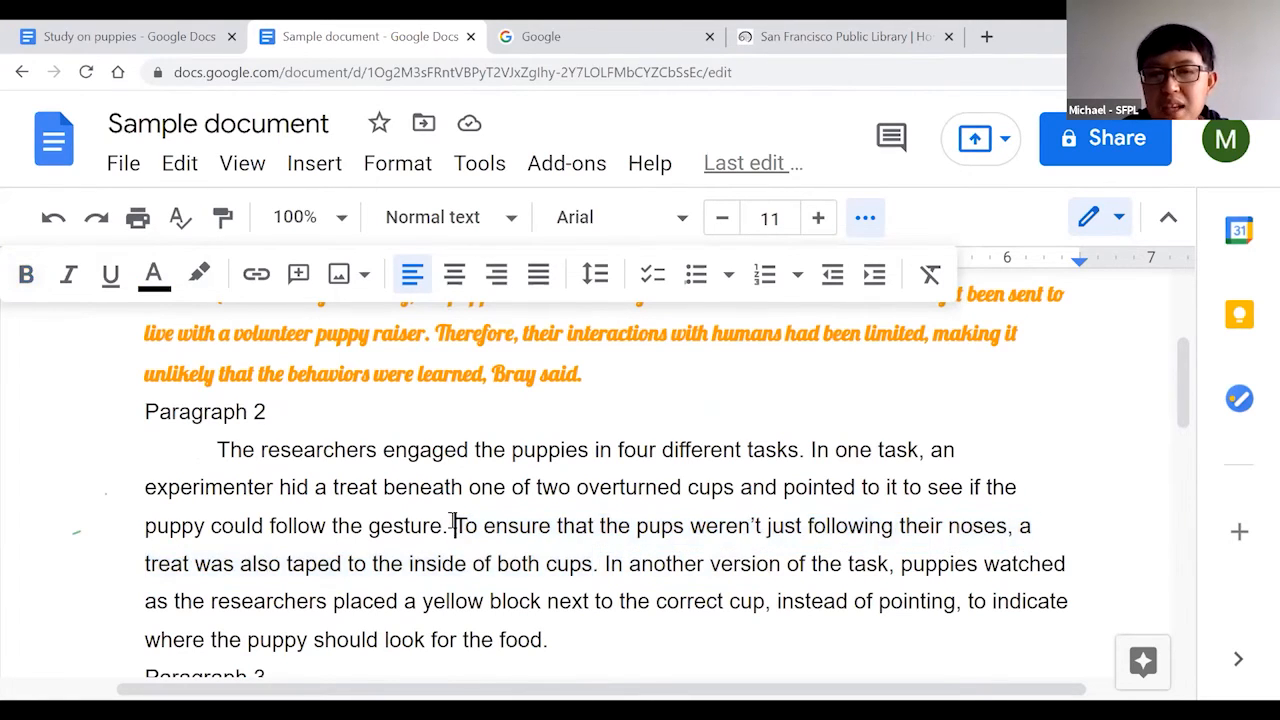
drag(452, 521, 598, 569)
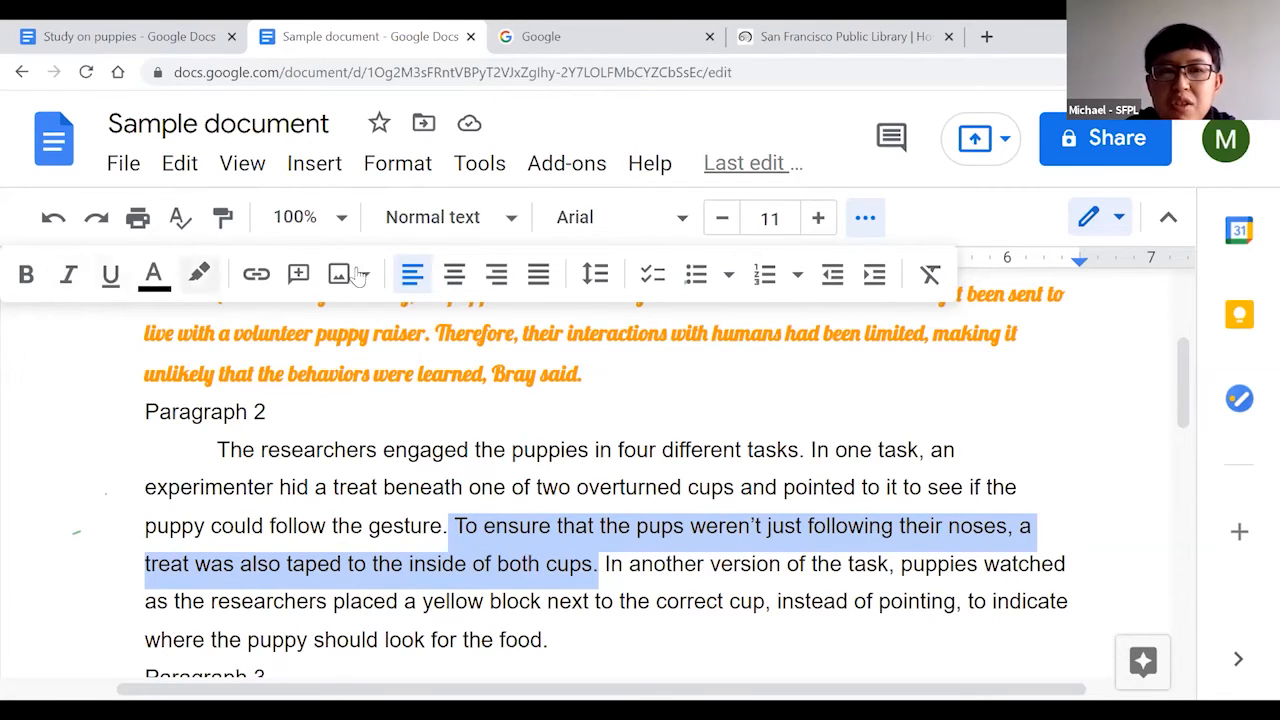
click(200, 276)
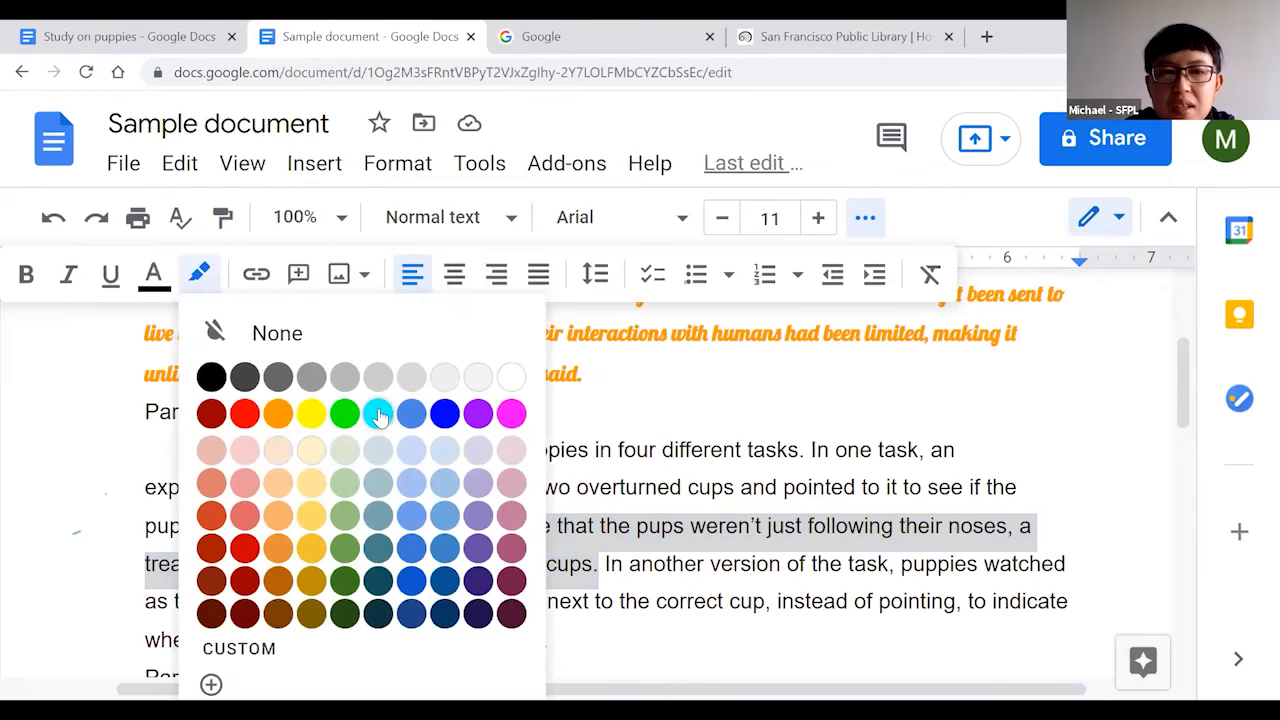
click(481, 416)
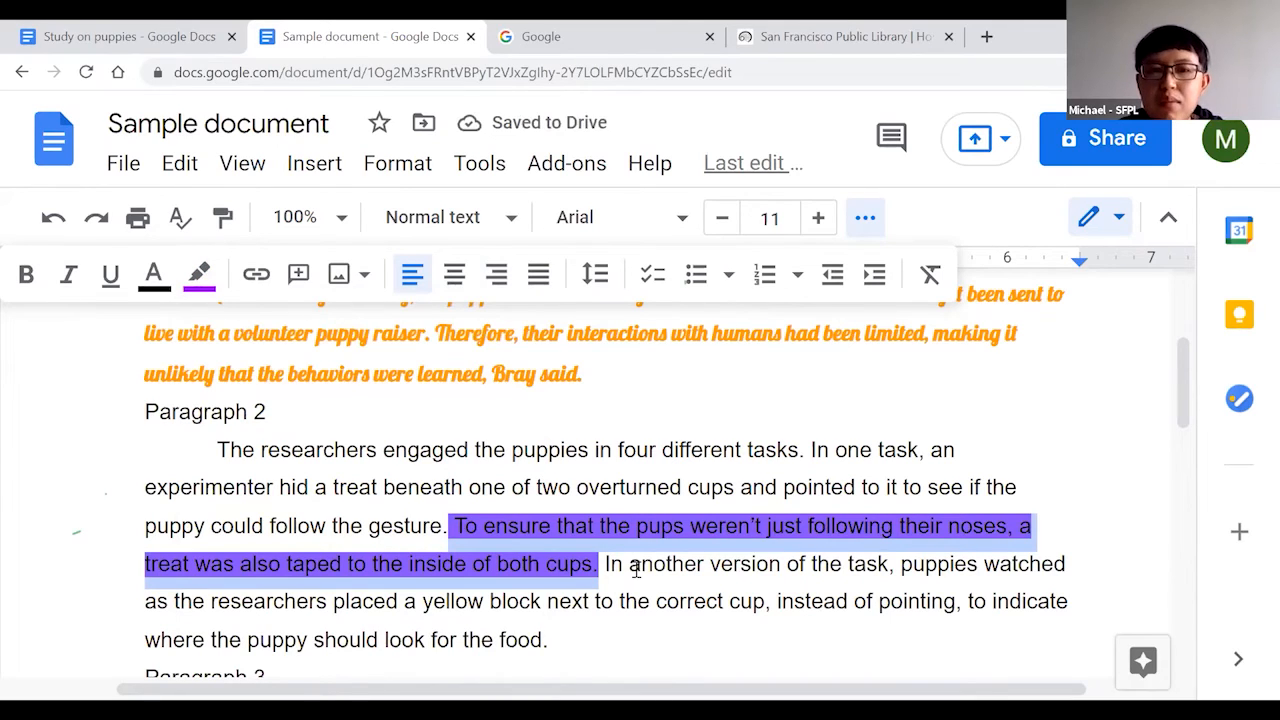
click(810, 397)
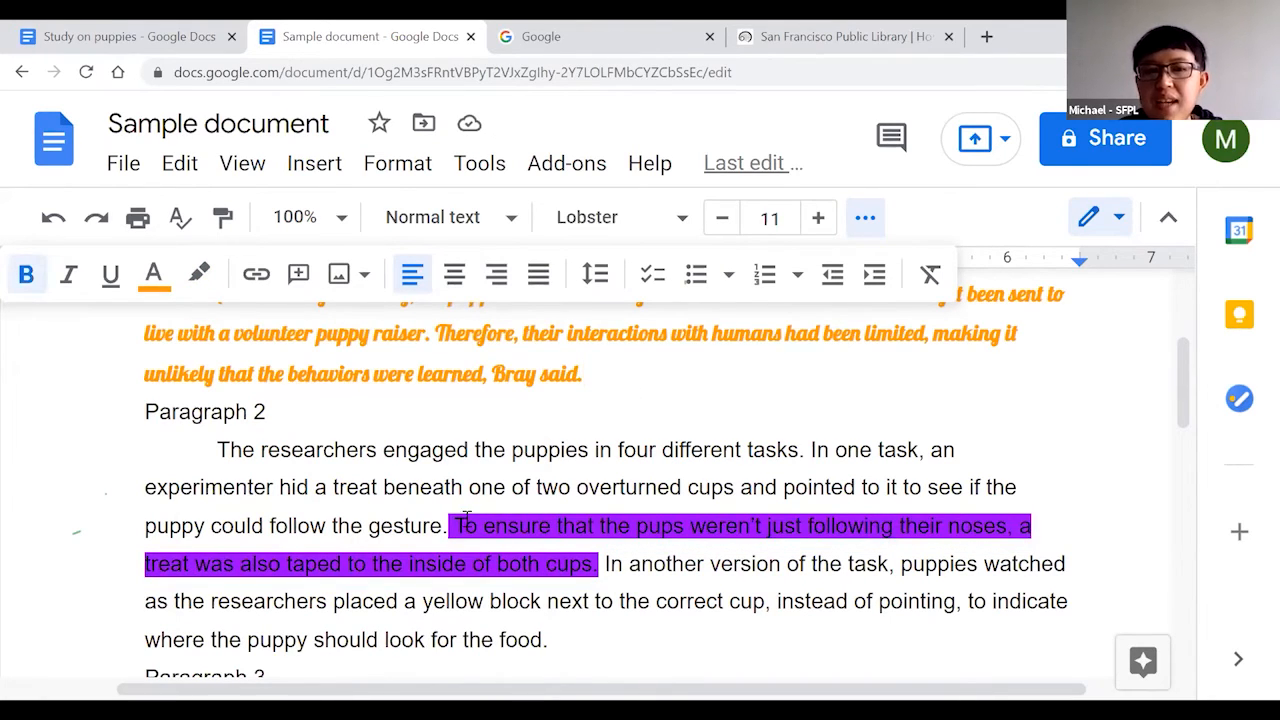
drag(455, 520, 598, 566)
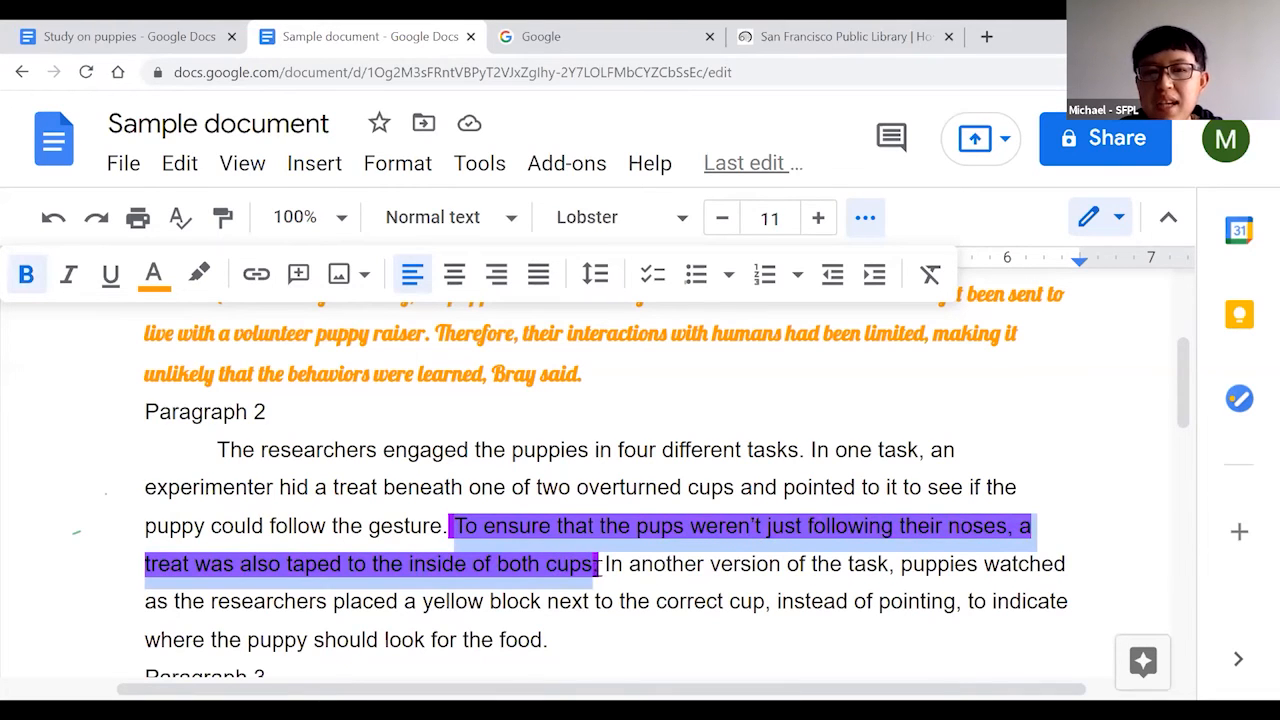
click(469, 520)
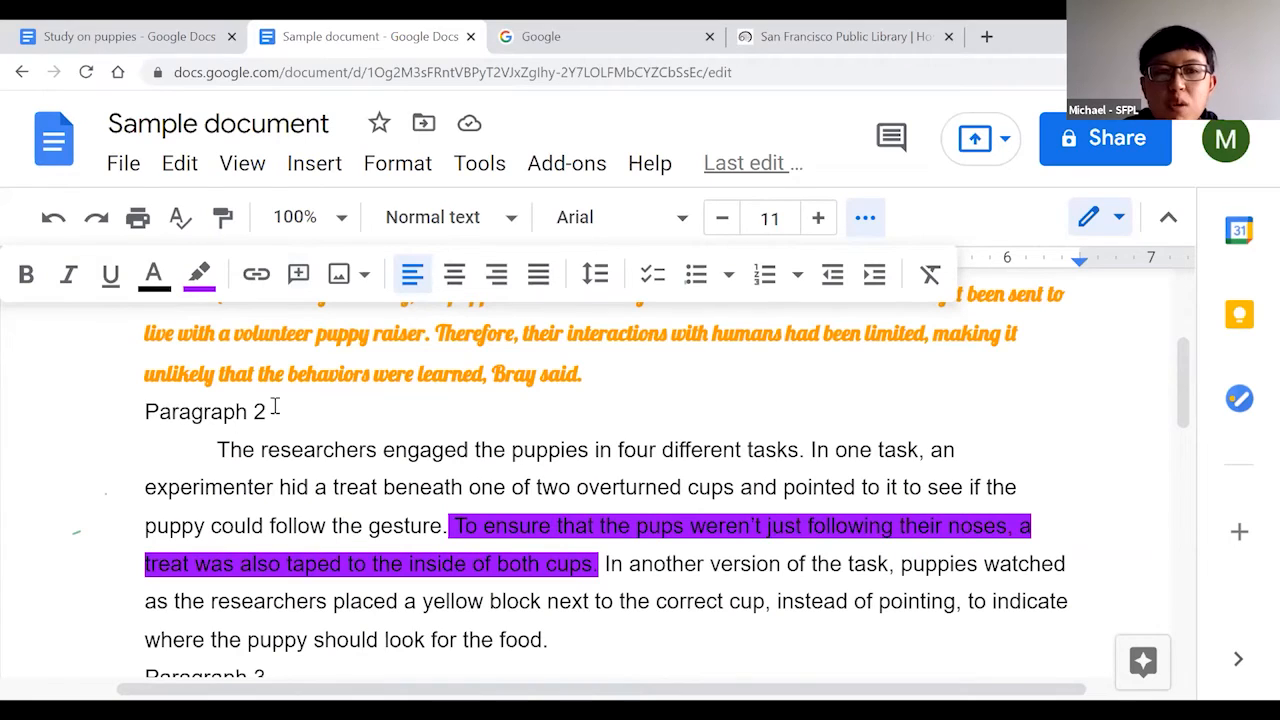
Add the comment "I don't like this title" to the Paragraph 2 heading.
drag(268, 410, 134, 413)
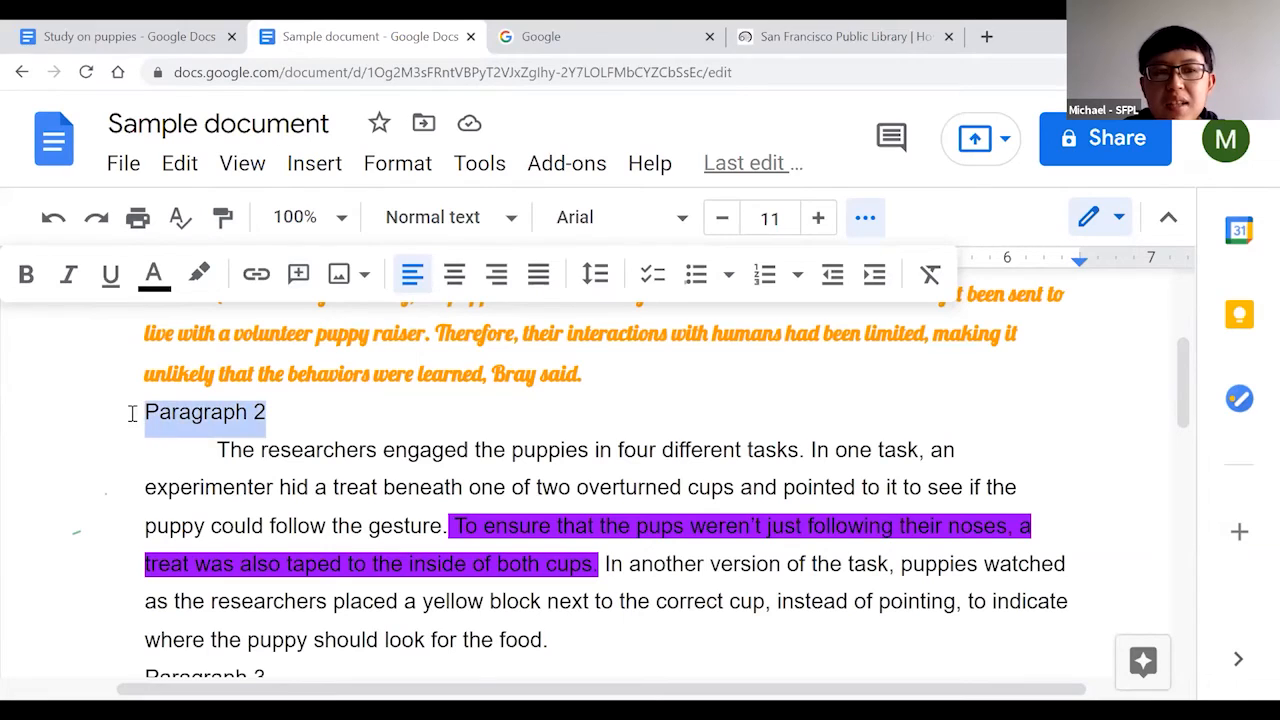
click(295, 280)
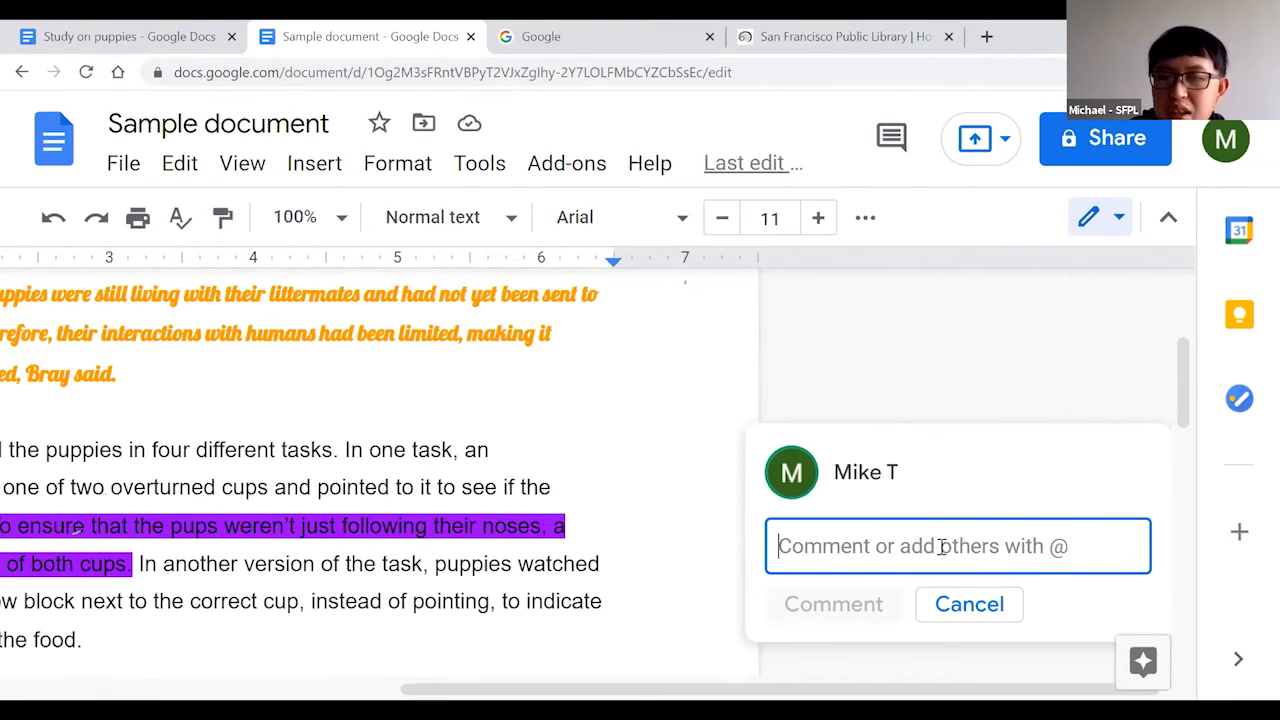
text(I do)
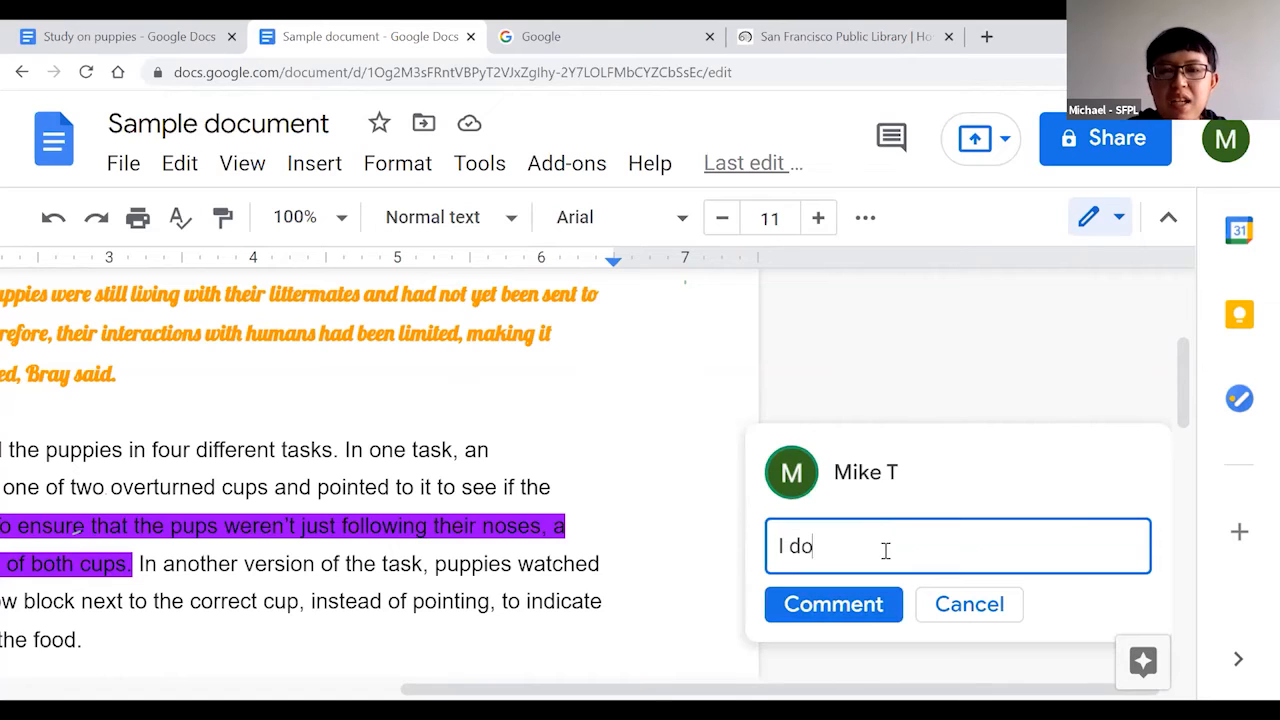
text(n't like this title)
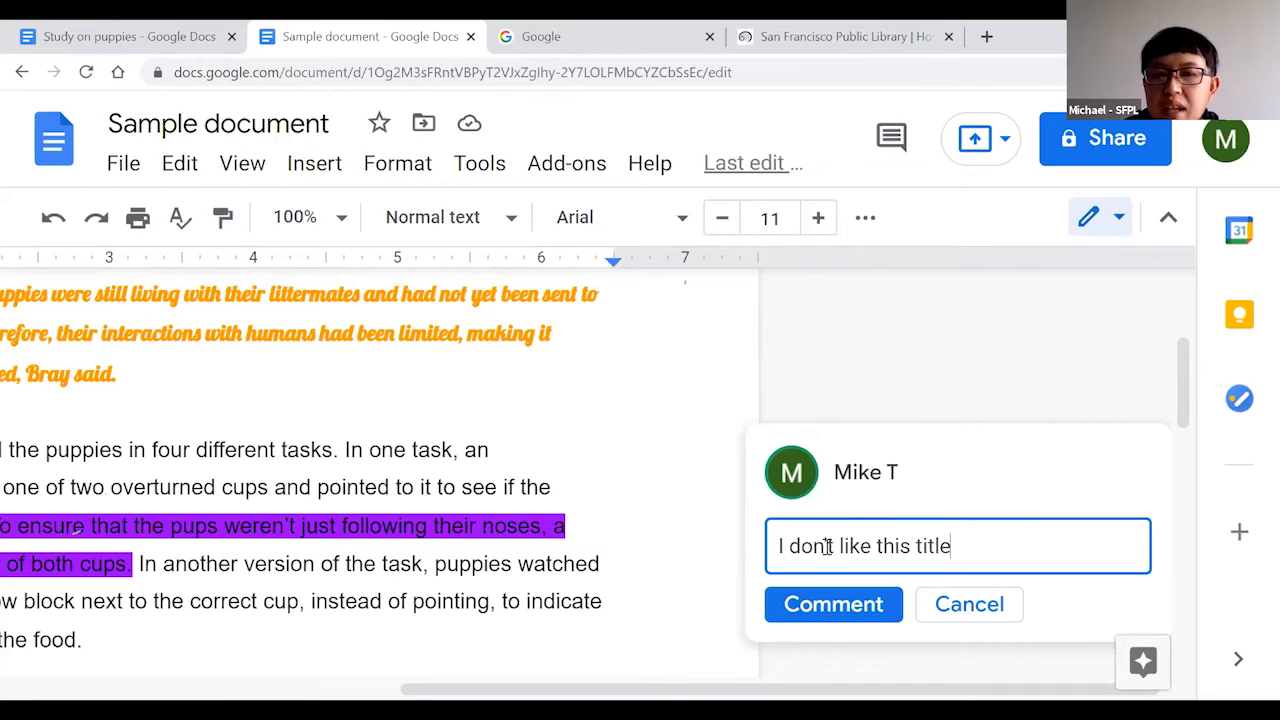
click(808, 610)
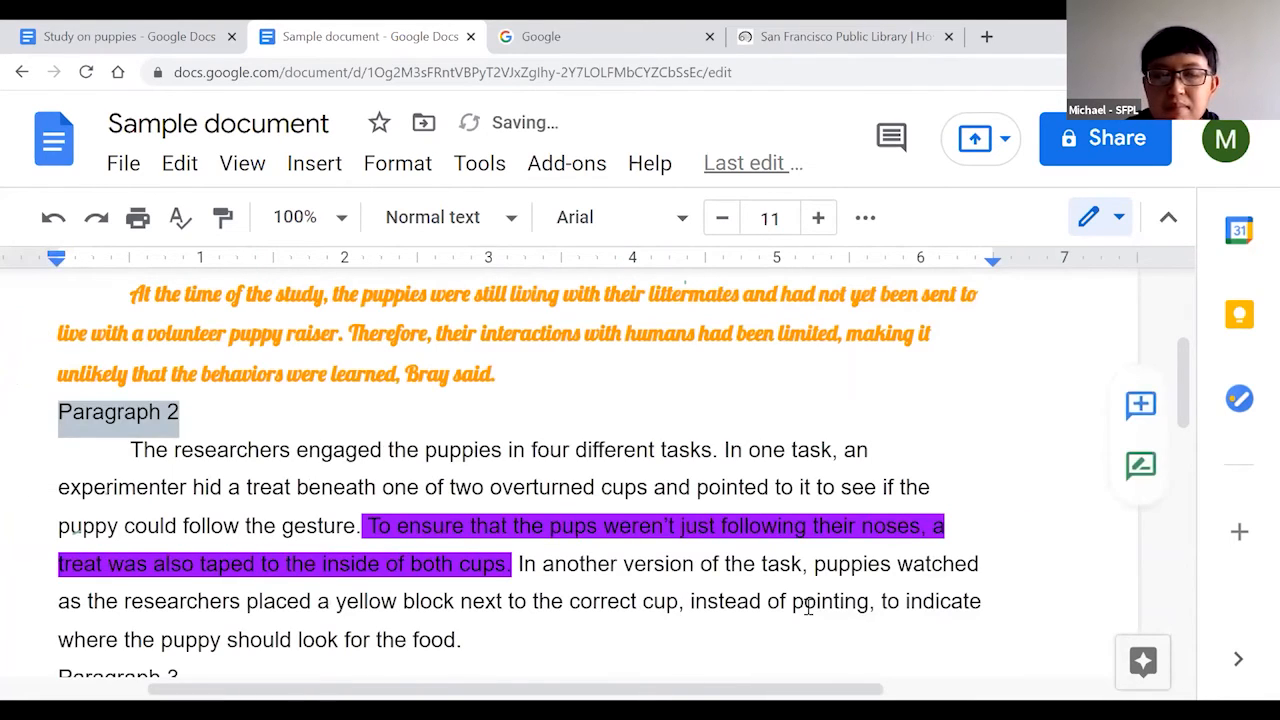
Open the comment attached to the Paragraph 2 heading and view it beside the page.
click(208, 414)
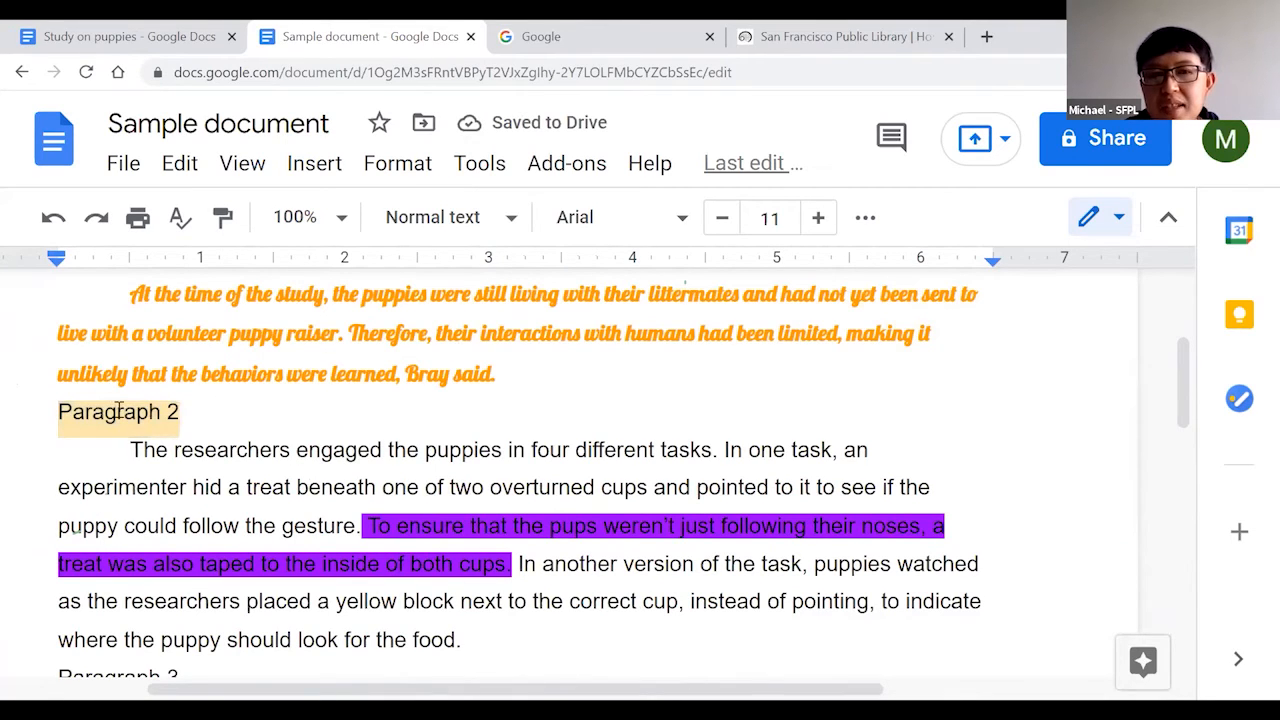
click(105, 412)
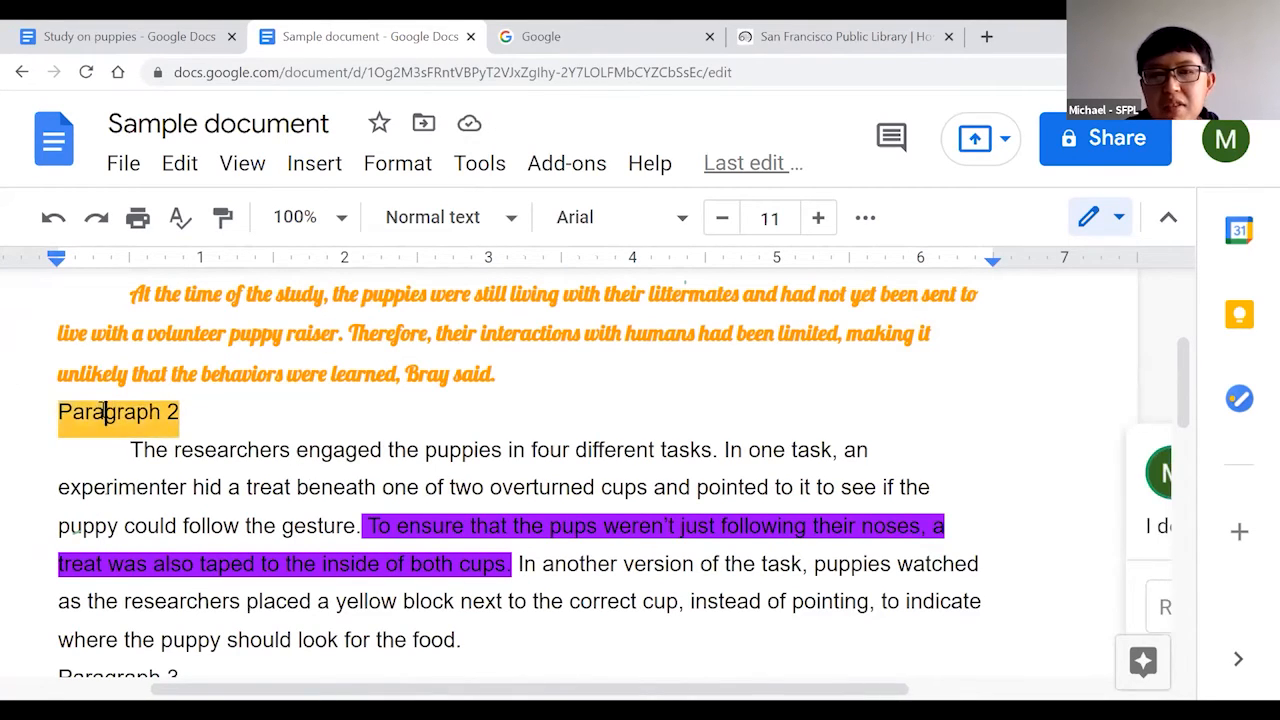
click(252, 420)
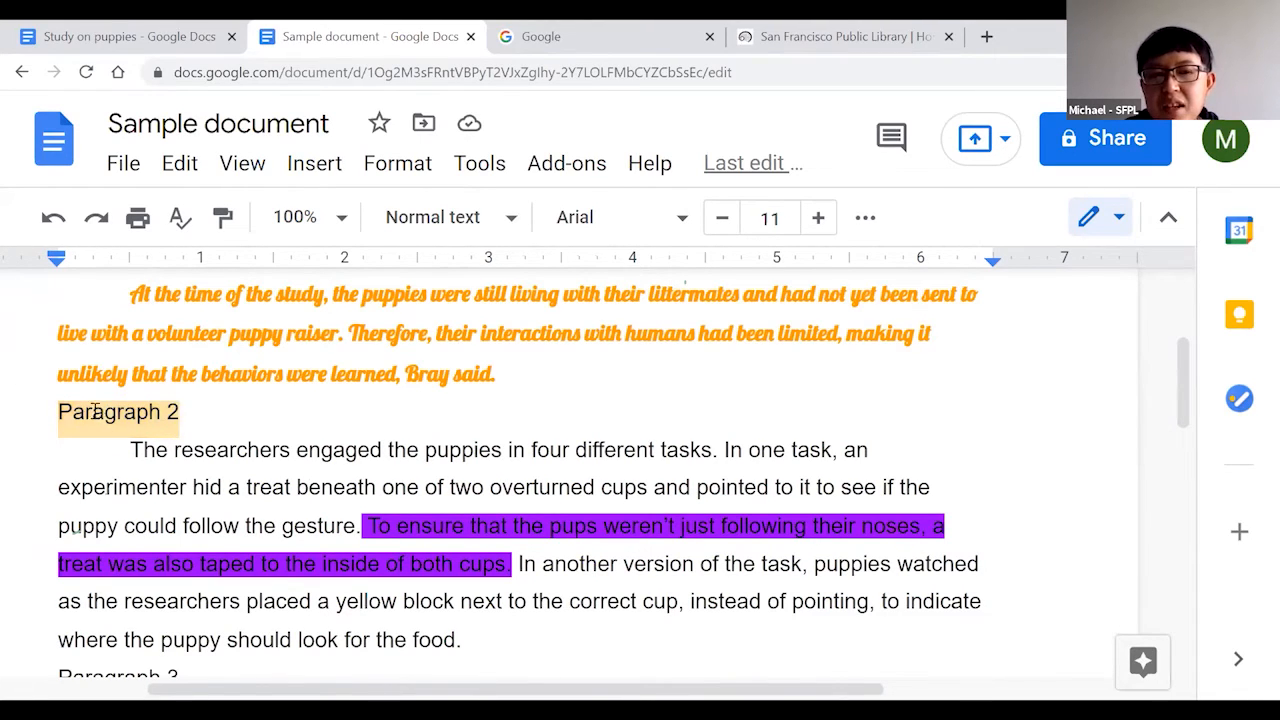
click(505, 330)
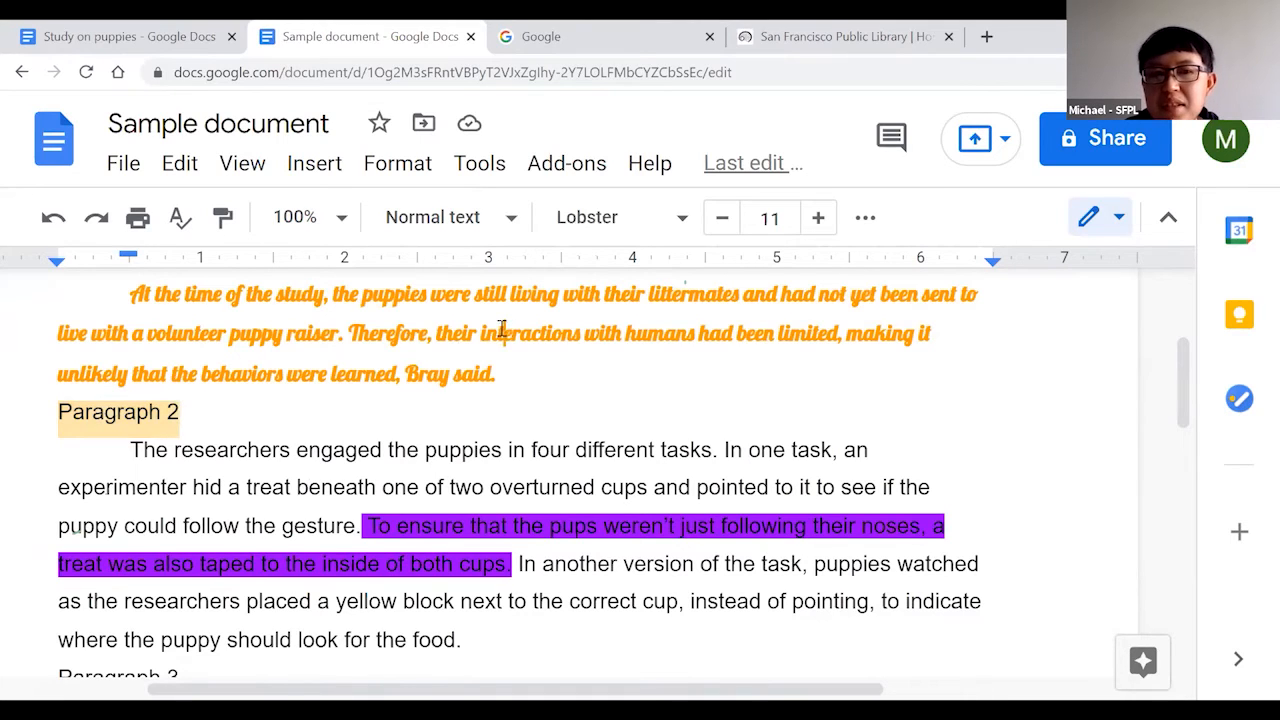
click(118, 415)
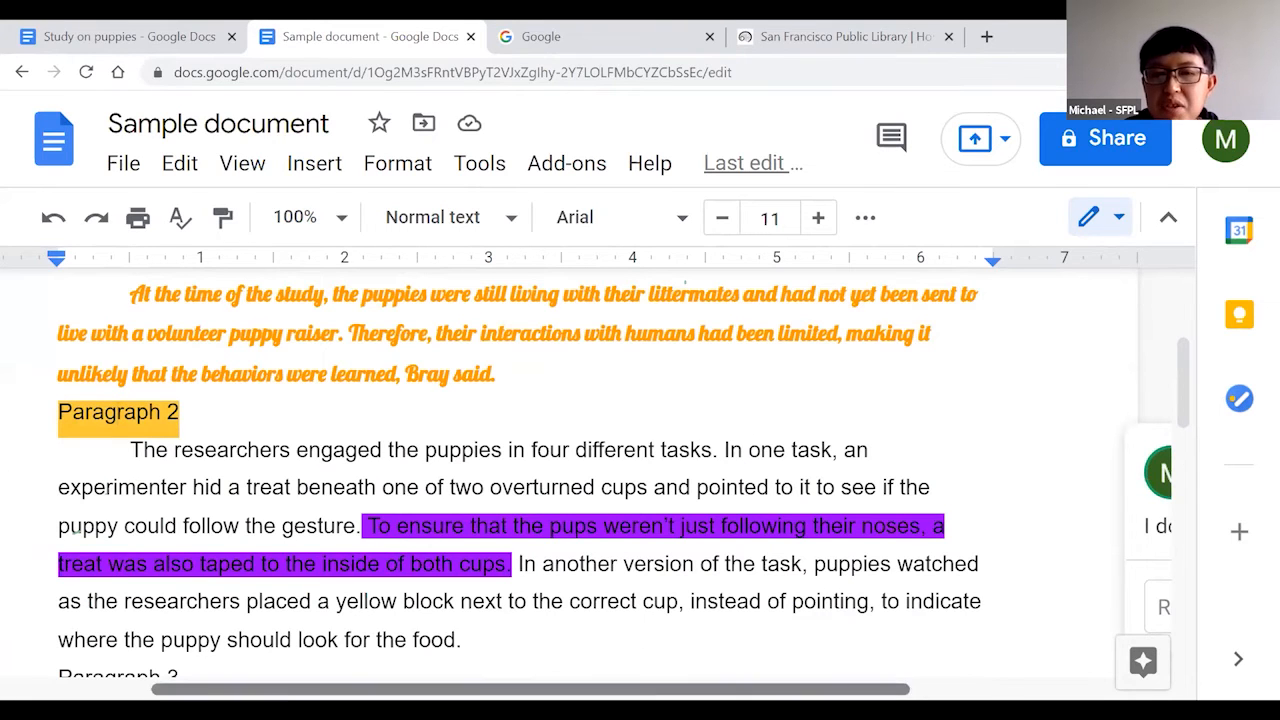
scroll(760, 668, right, 3)
scroll(840, 662, right, 5)
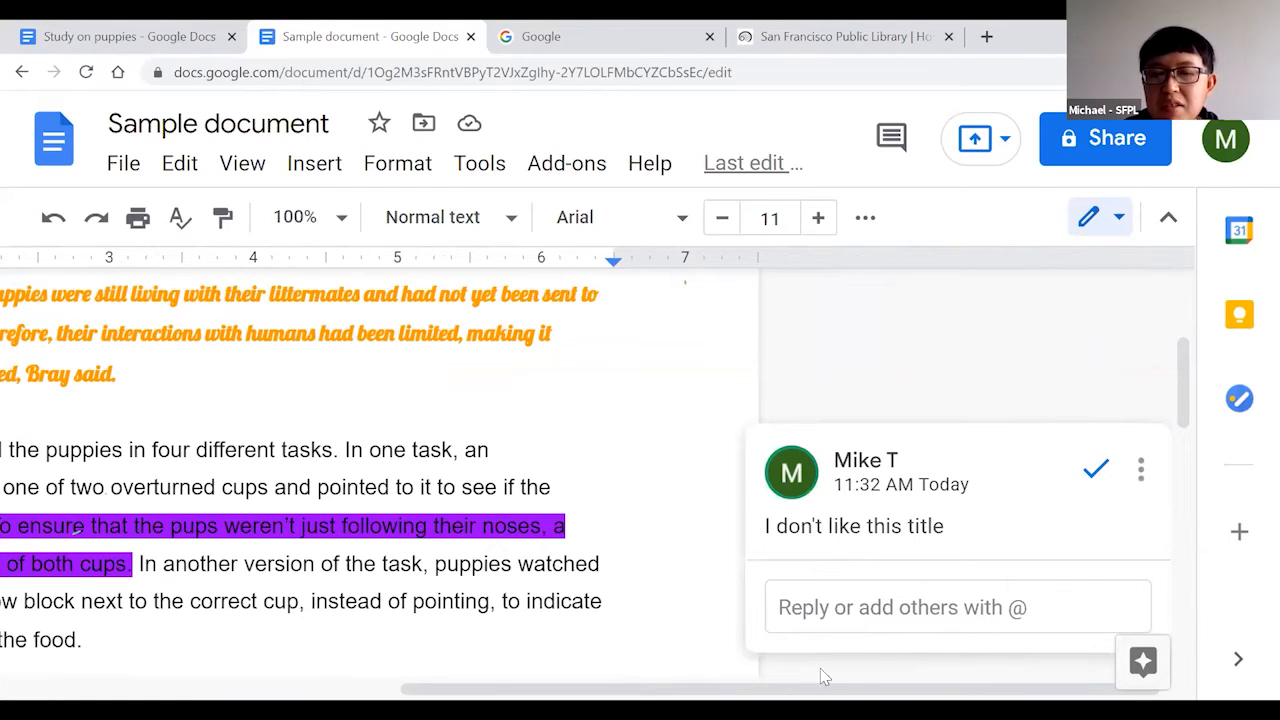
scroll(443, 674, left, 11)
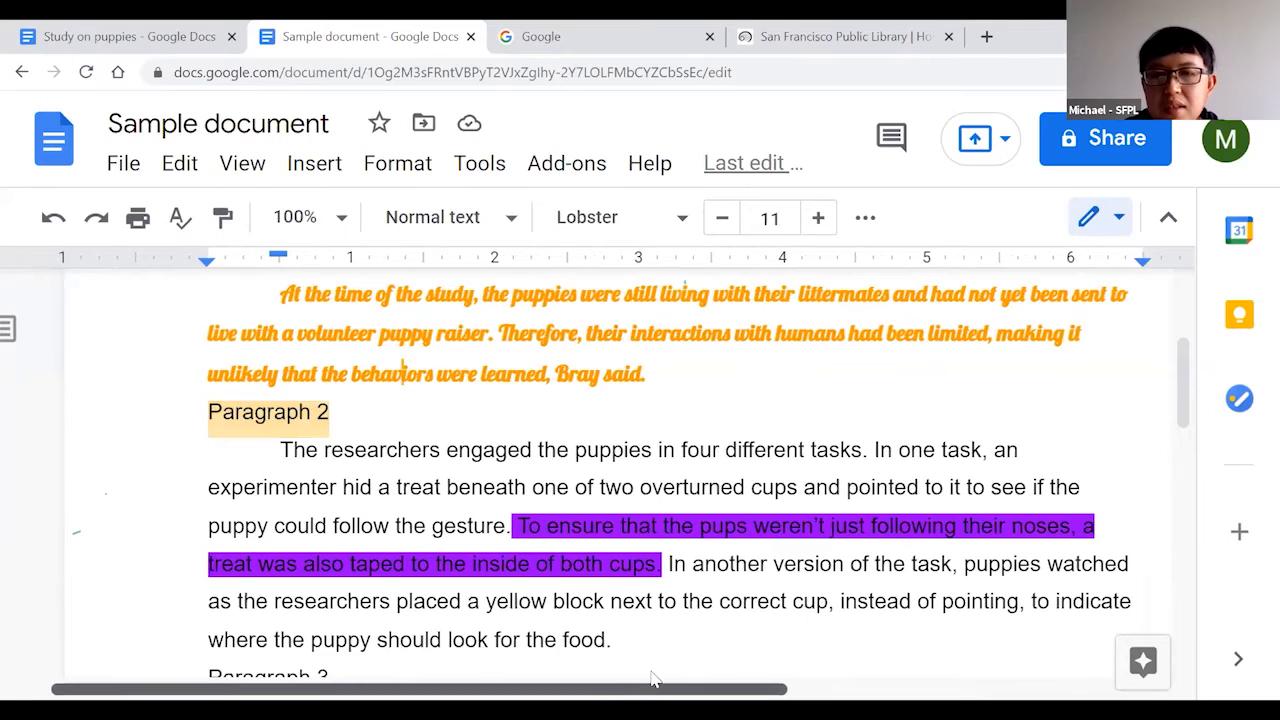
Mark the comment on the Paragraph 2 heading as resolved.
scroll(823, 680, right, 11)
drag(828, 675, 829, 673)
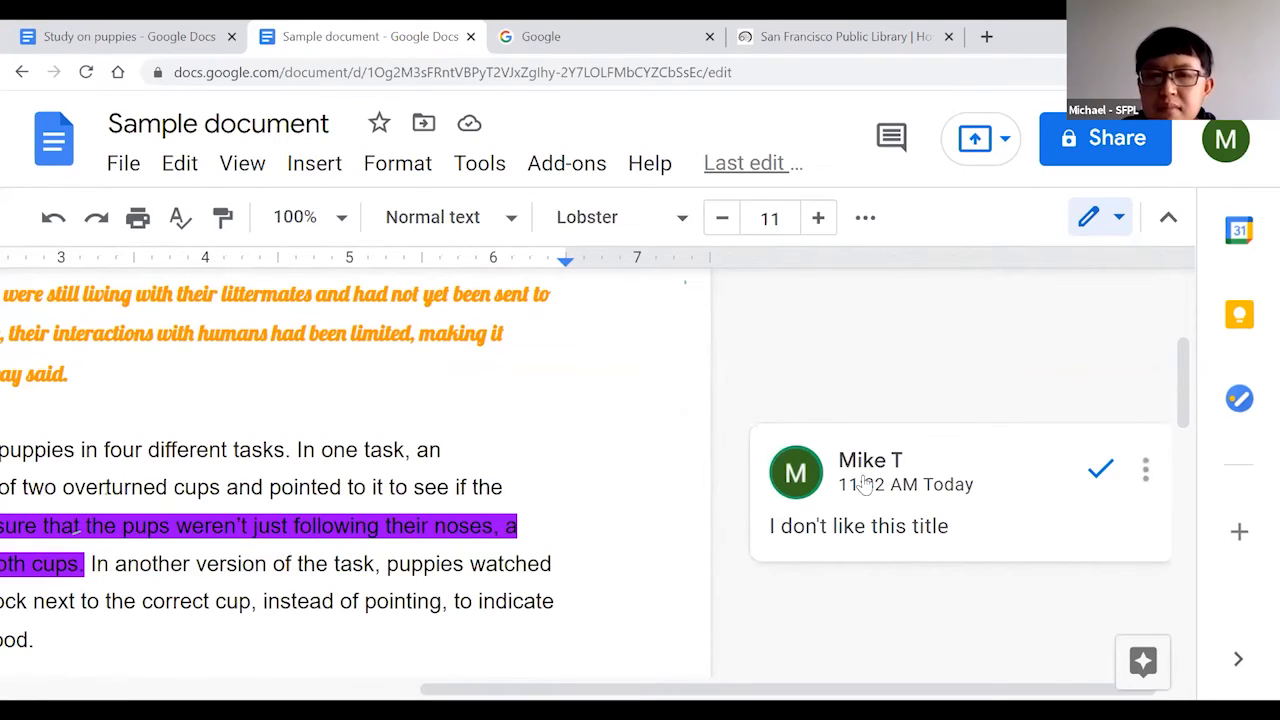
click(1099, 470)
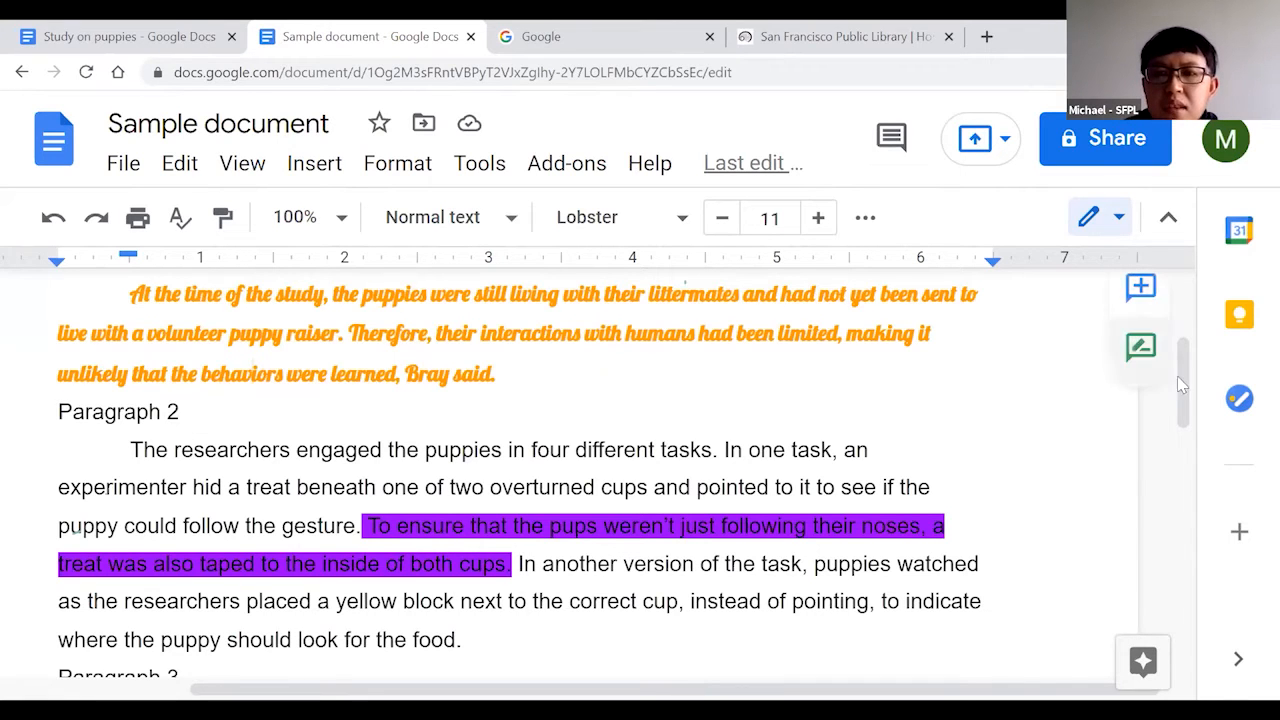
drag(1190, 405, 1182, 370)
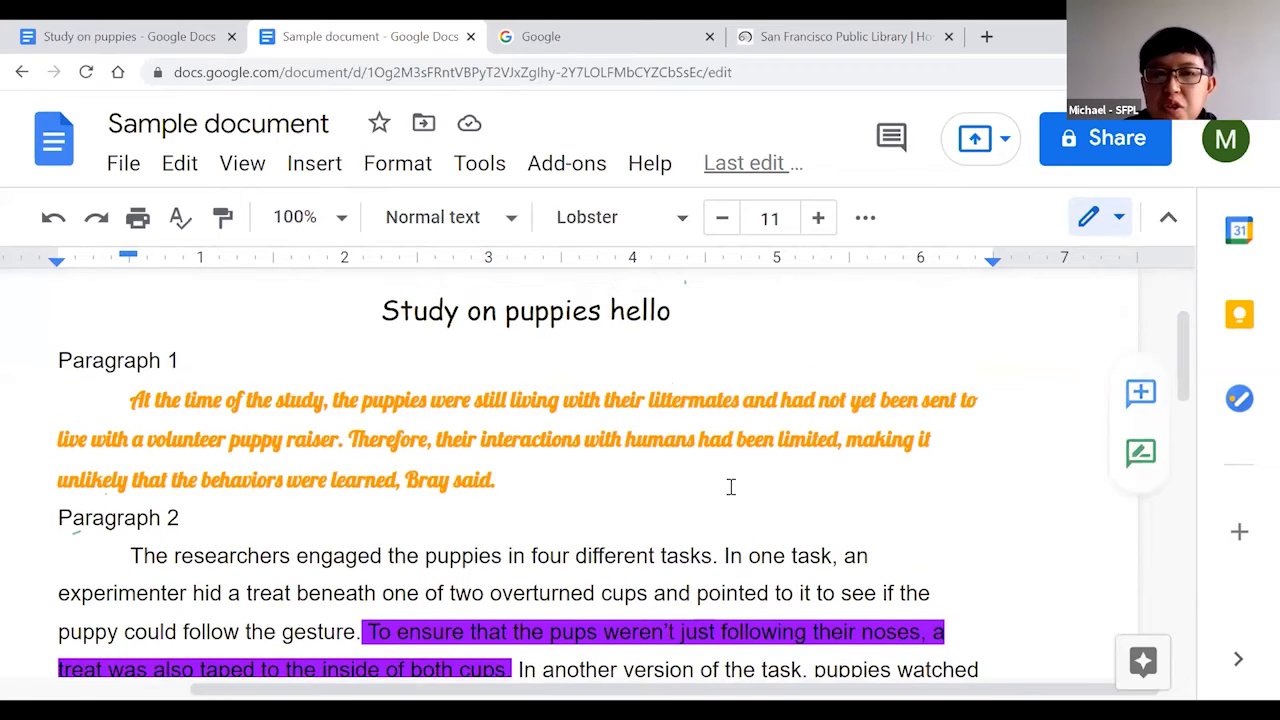
drag(180, 519, 50, 519)
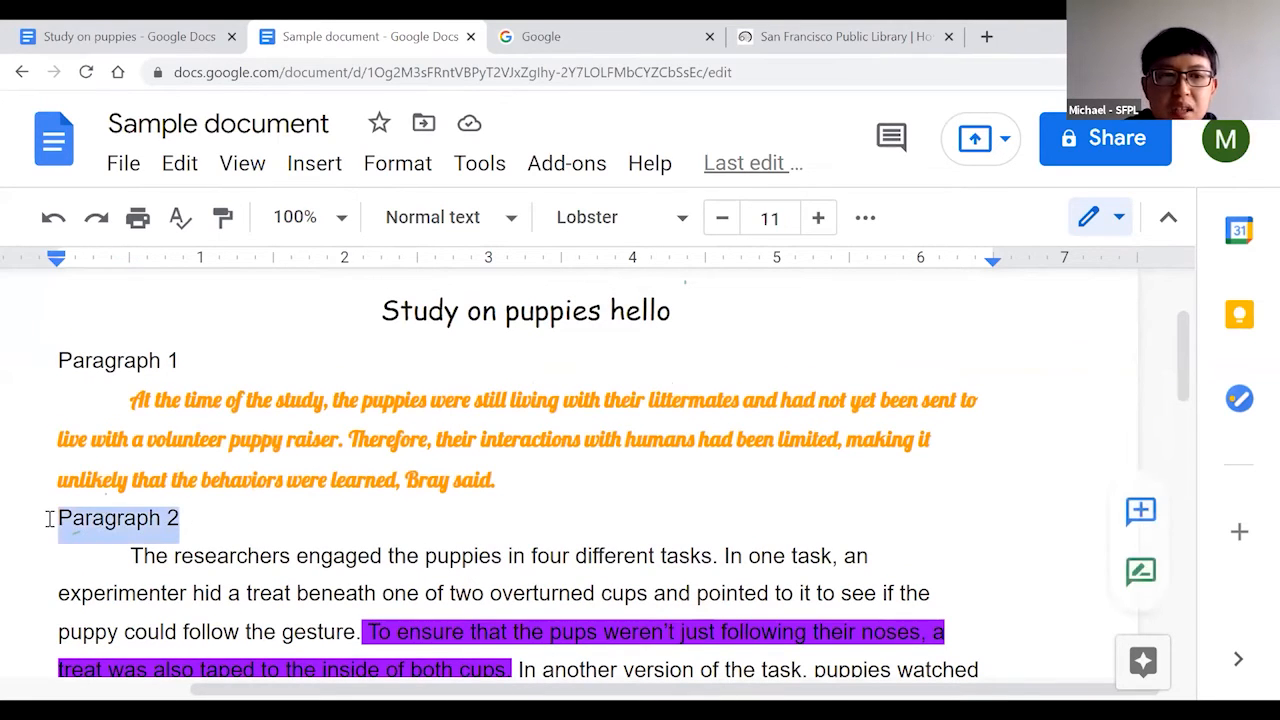
click(865, 220)
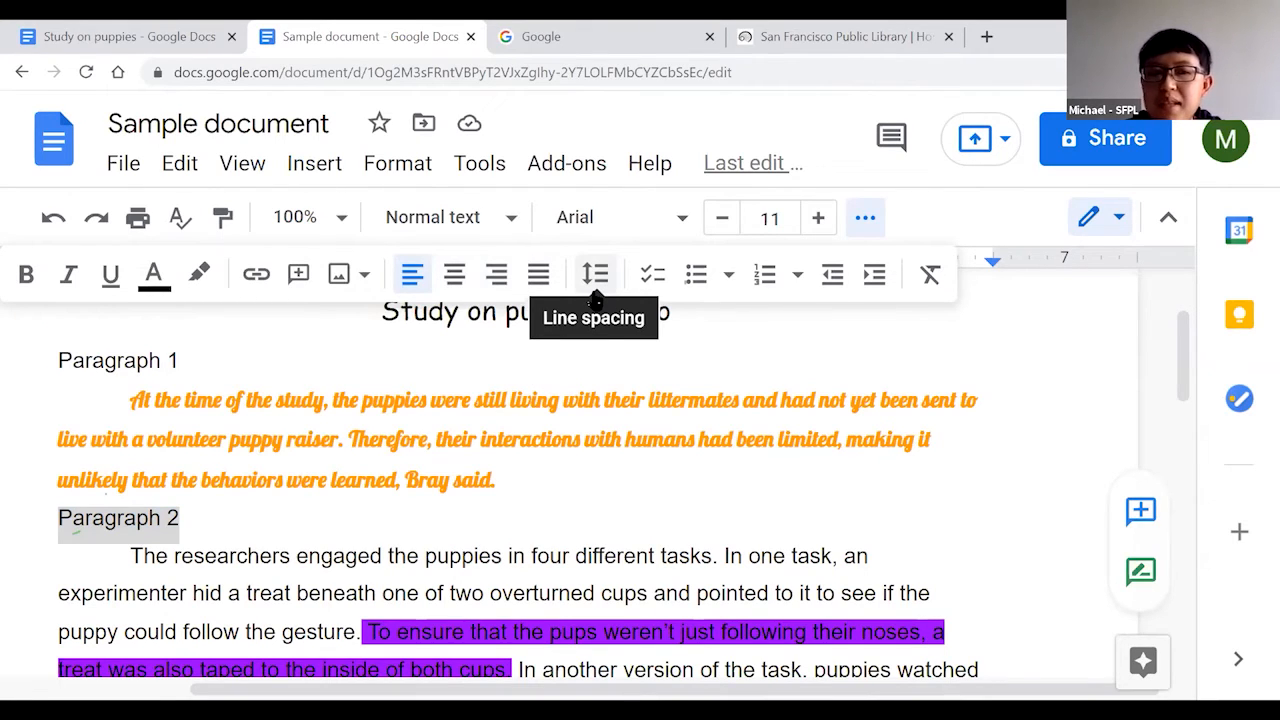
click(561, 400)
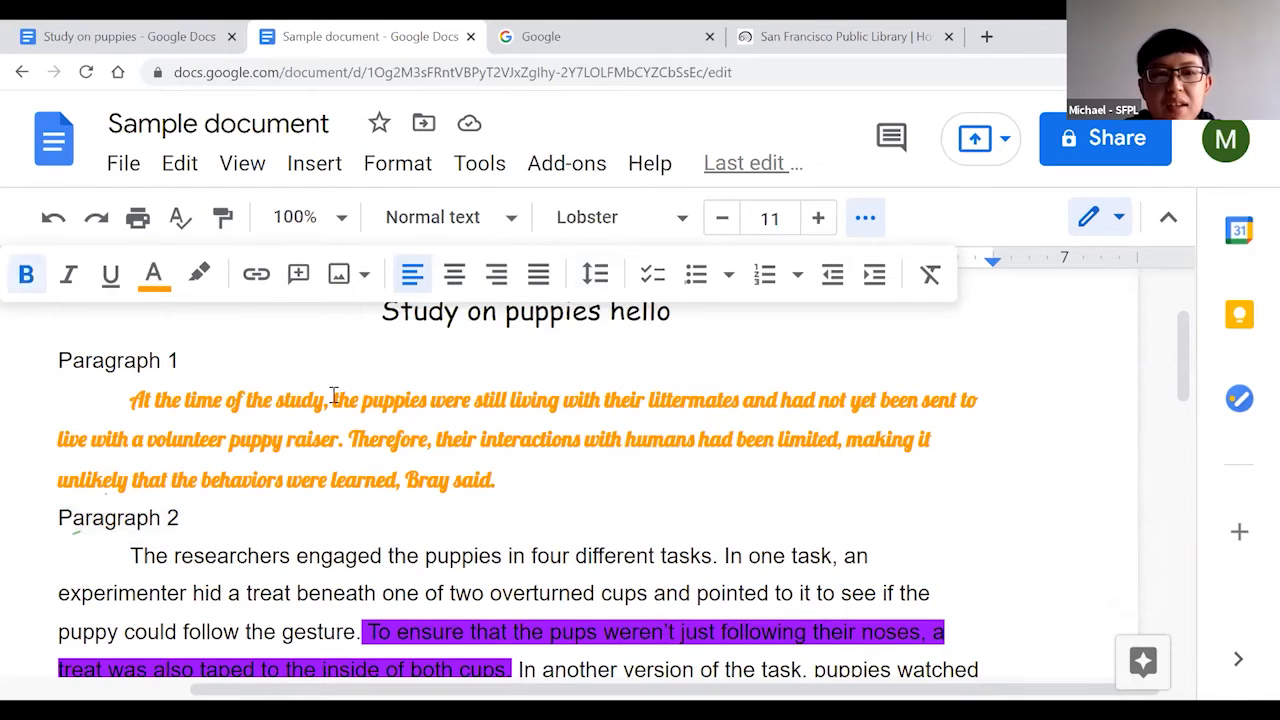
Set the line spacing of the whole orange body text under Paragraph 1 to Single and clear the selection.
drag(500, 480, 330, 444)
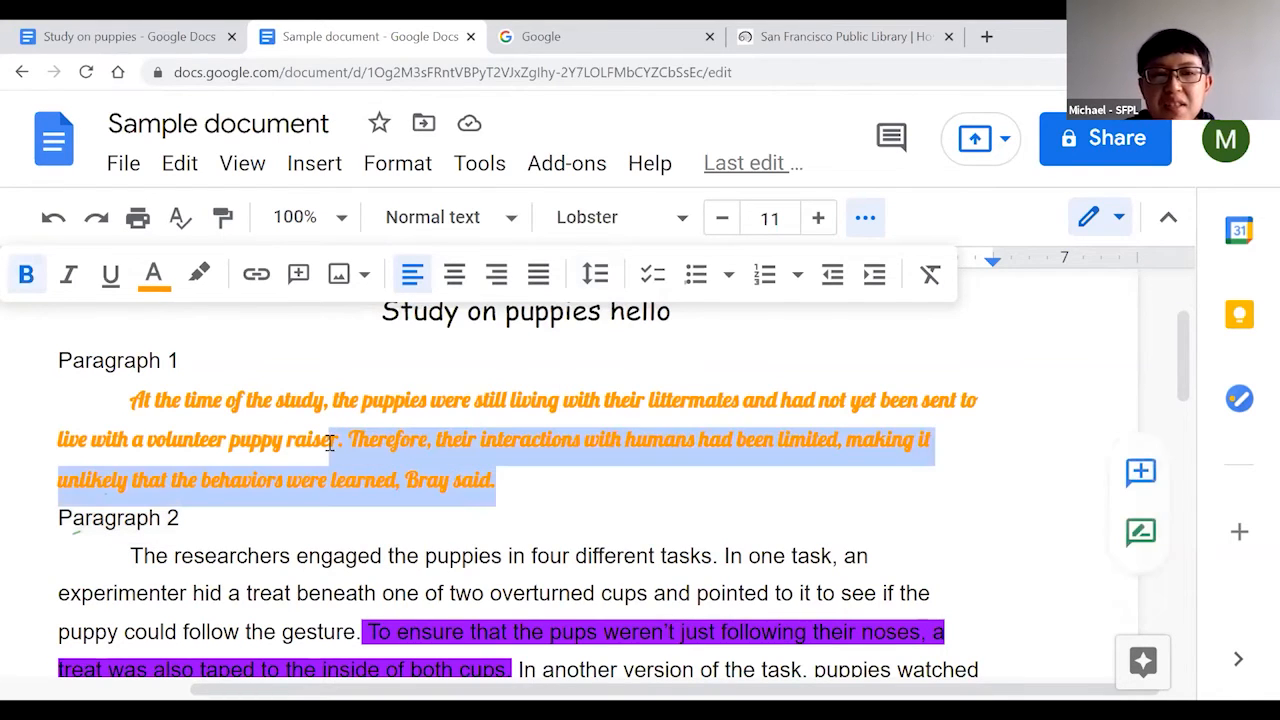
click(480, 478)
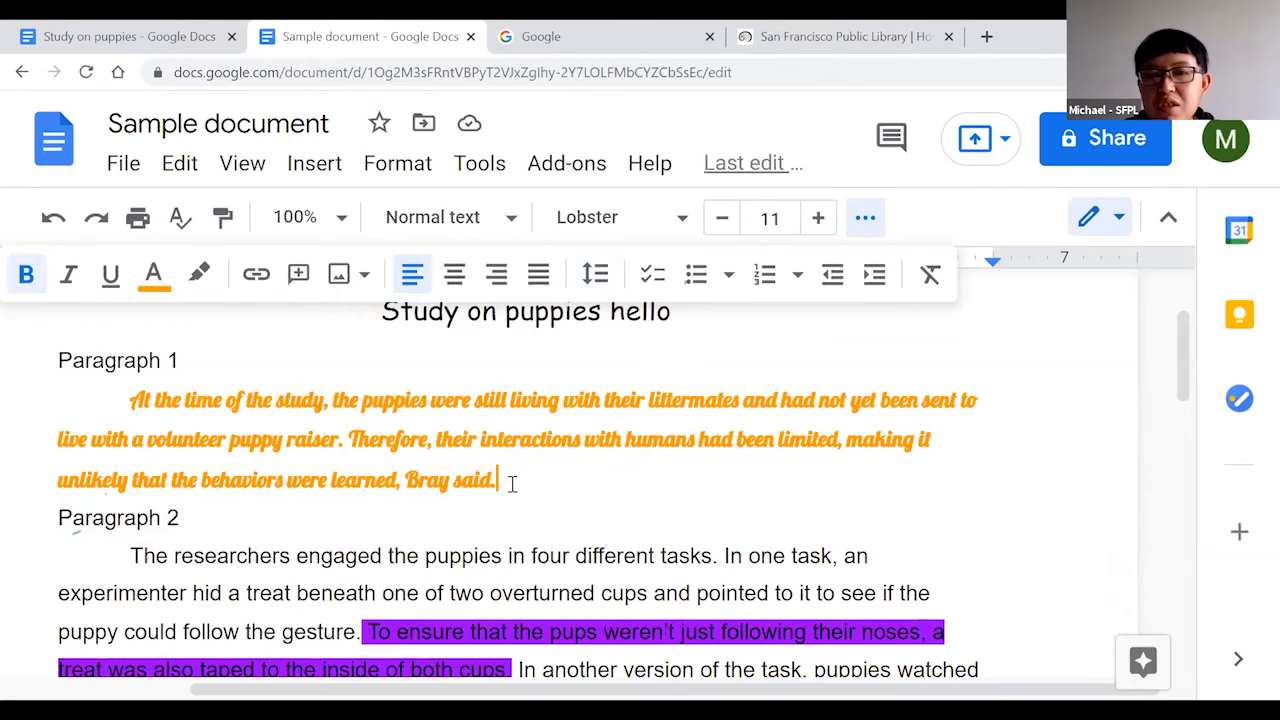
drag(500, 480, 120, 400)
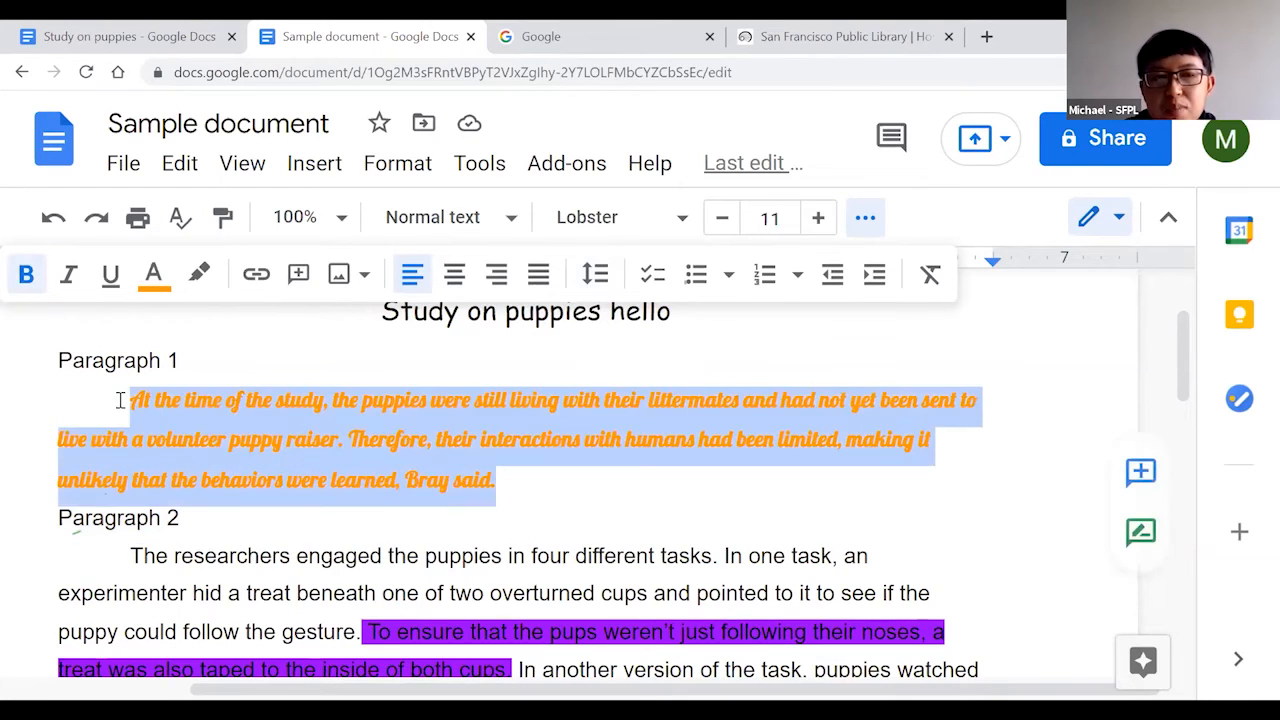
click(865, 218)
click(865, 218)
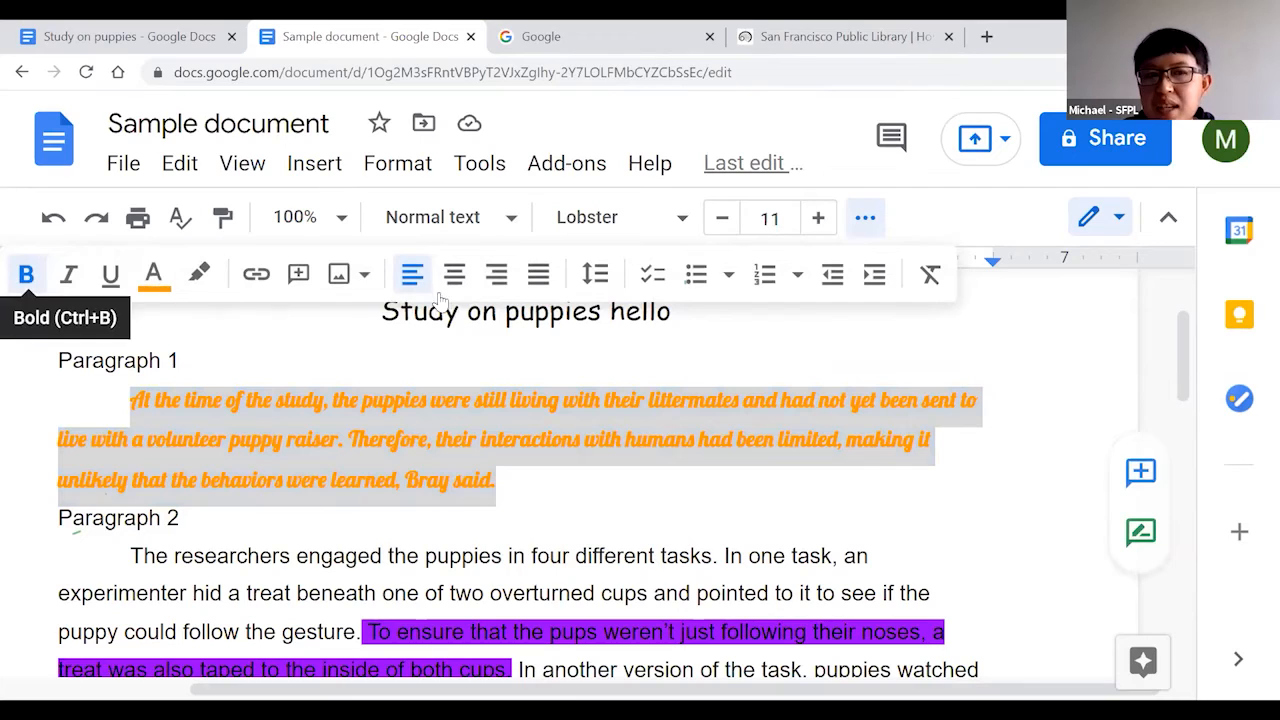
click(597, 276)
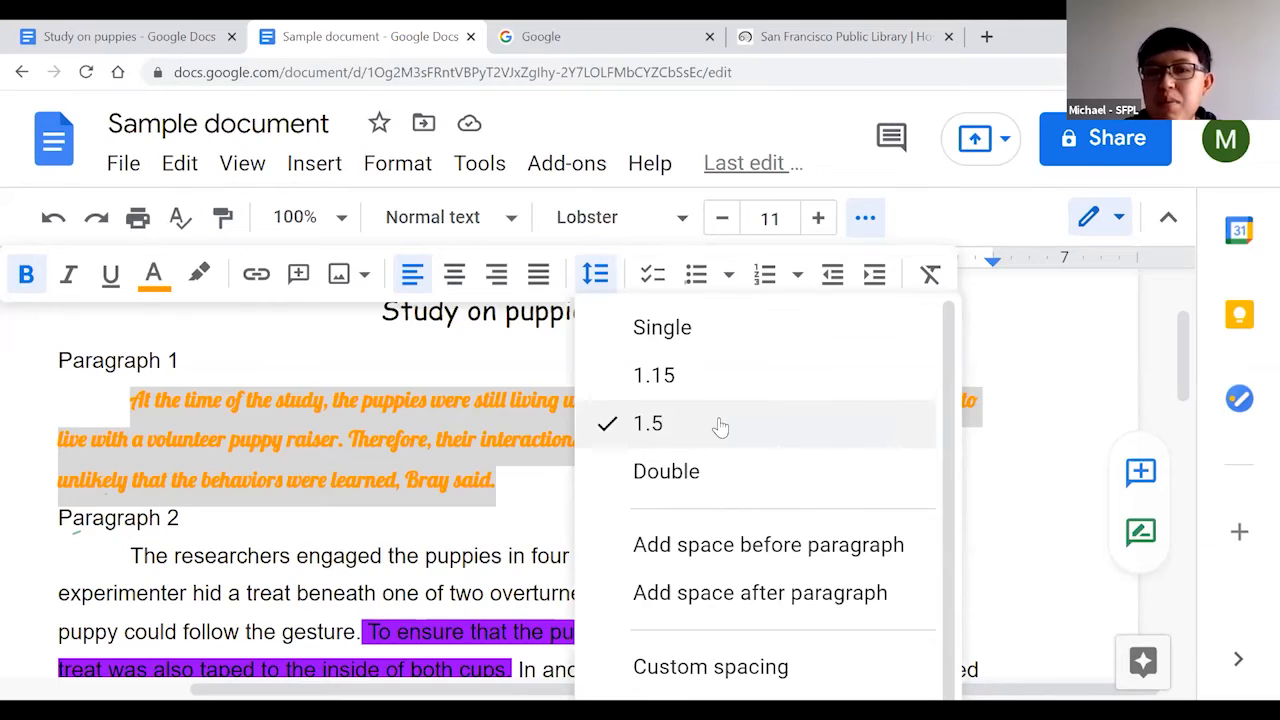
click(653, 340)
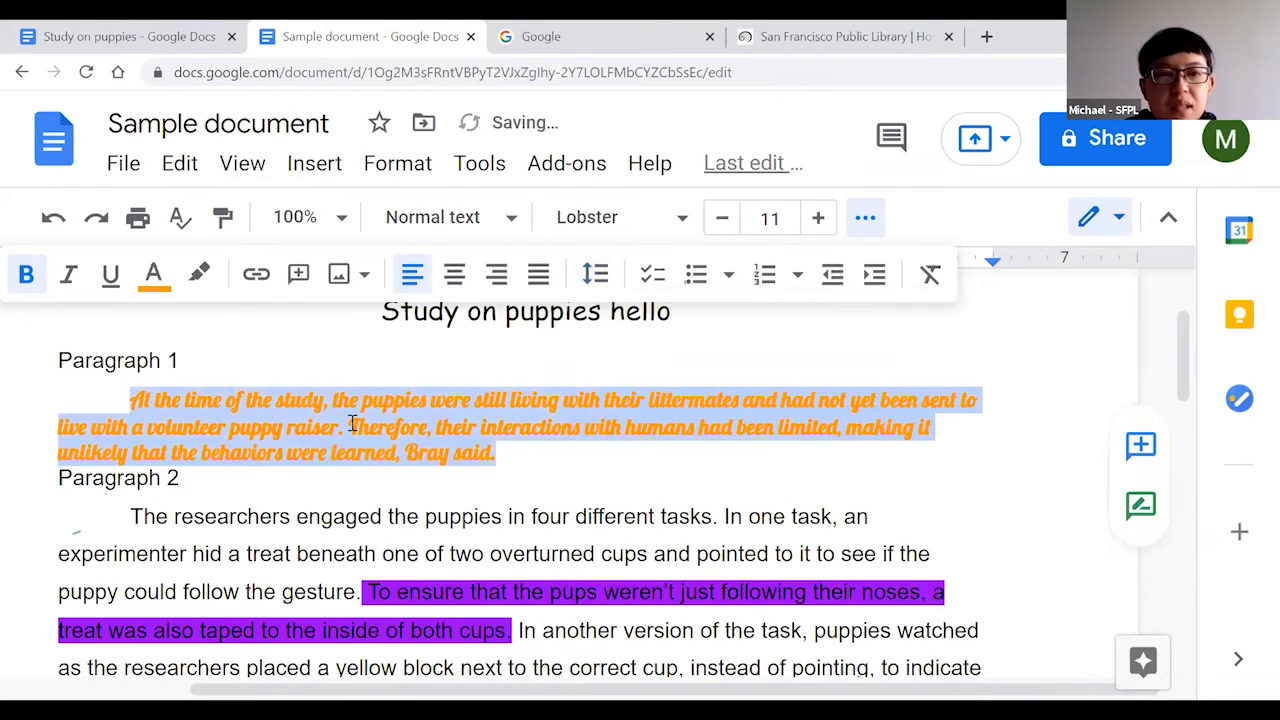
click(430, 379)
click(262, 402)
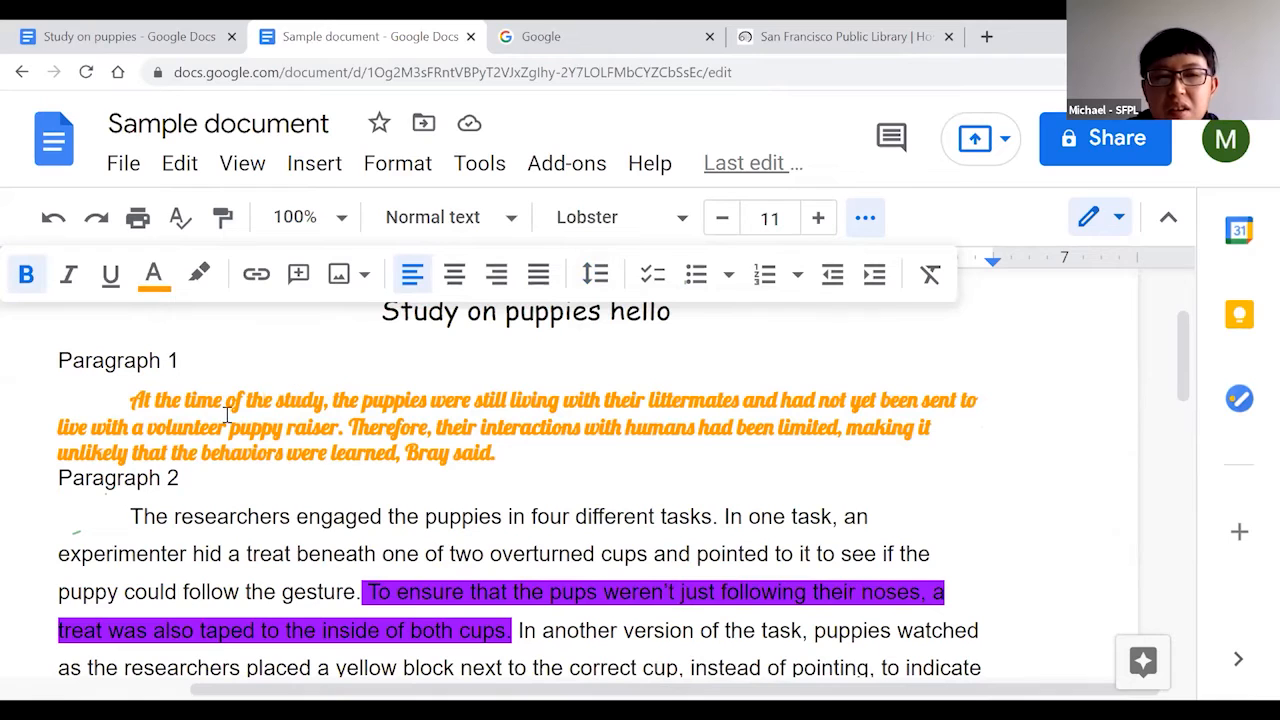
drag(130, 402, 547, 453)
click(414, 400)
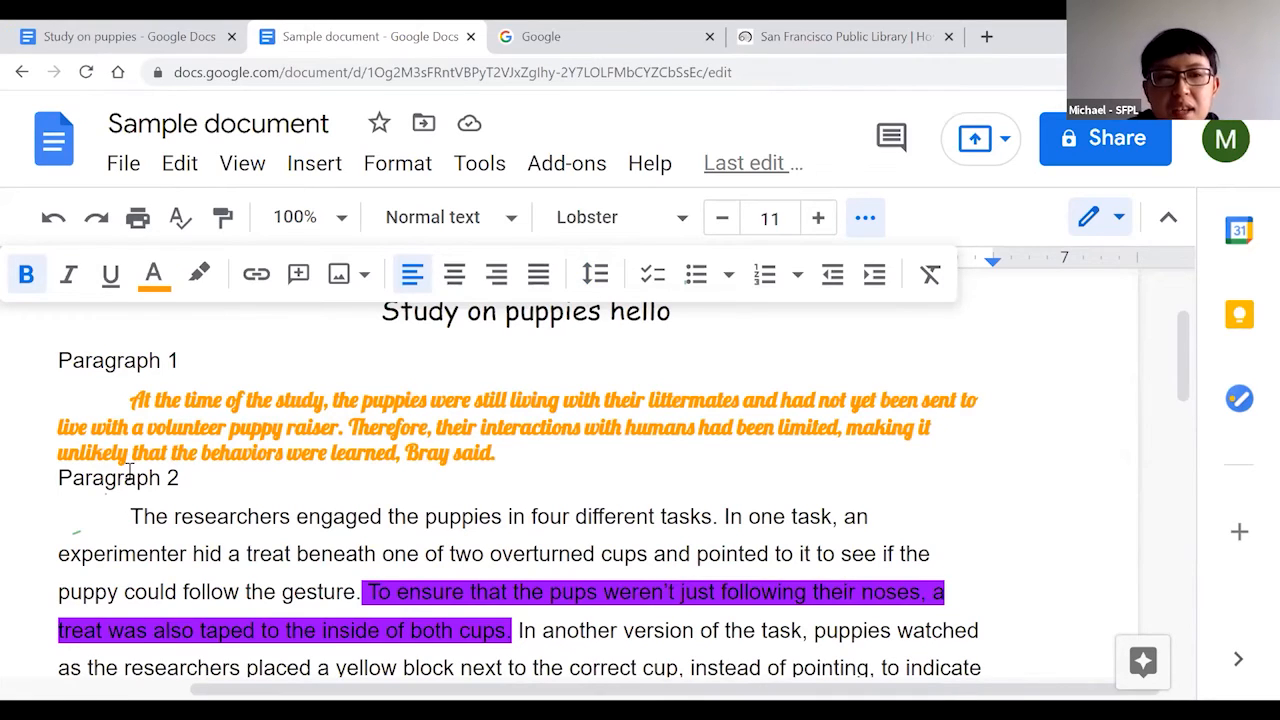
click(66, 477)
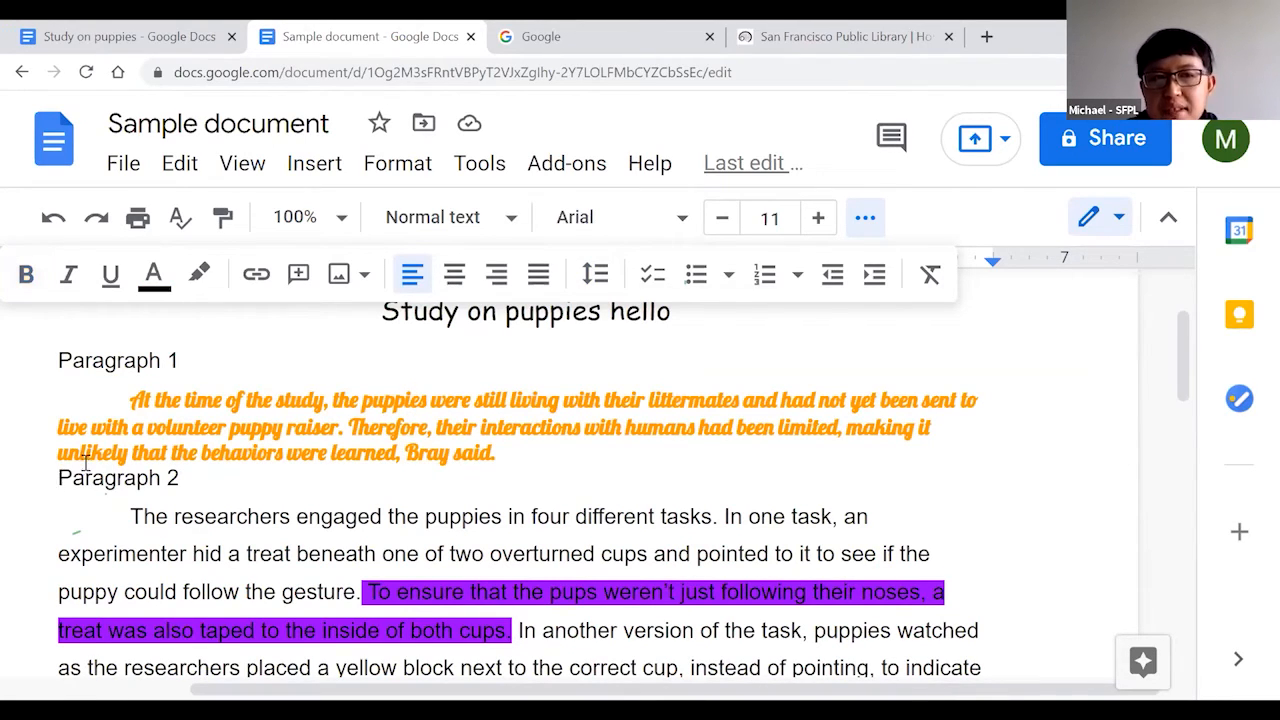
Insert a blank line between the orange paragraph and the Paragraph 2 heading, and remove it again.
click(150, 478)
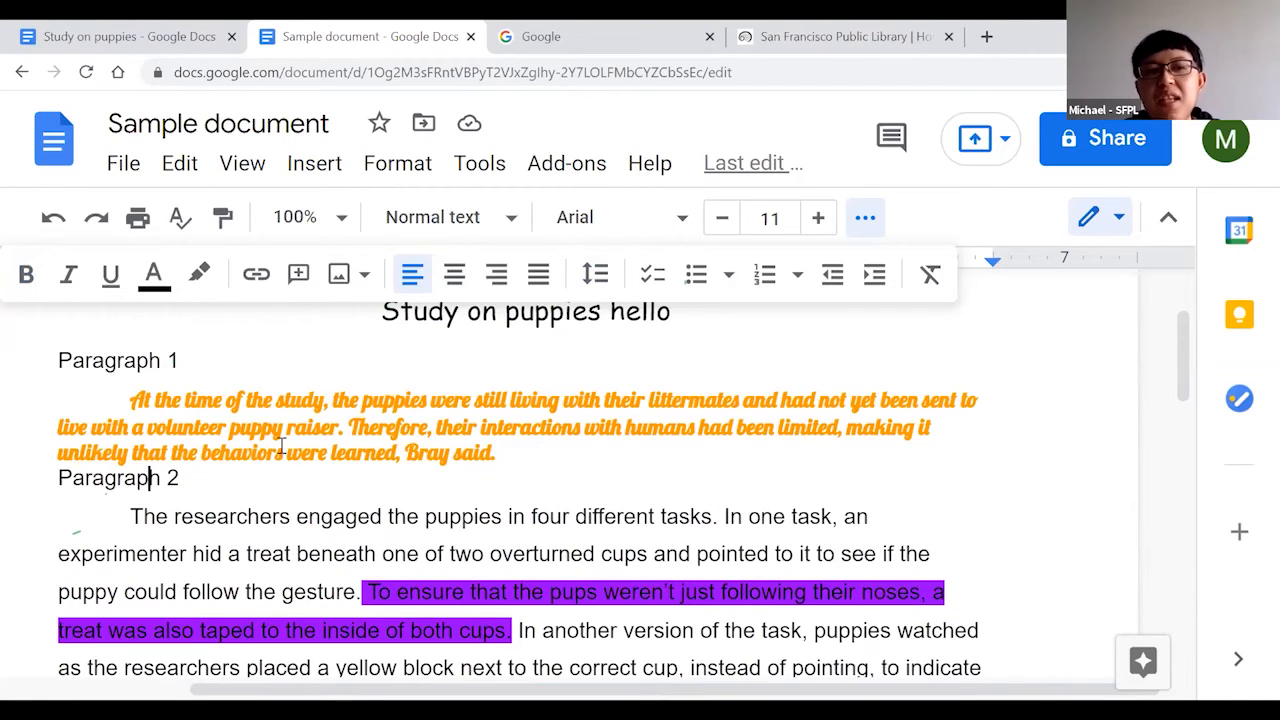
click(511, 452)
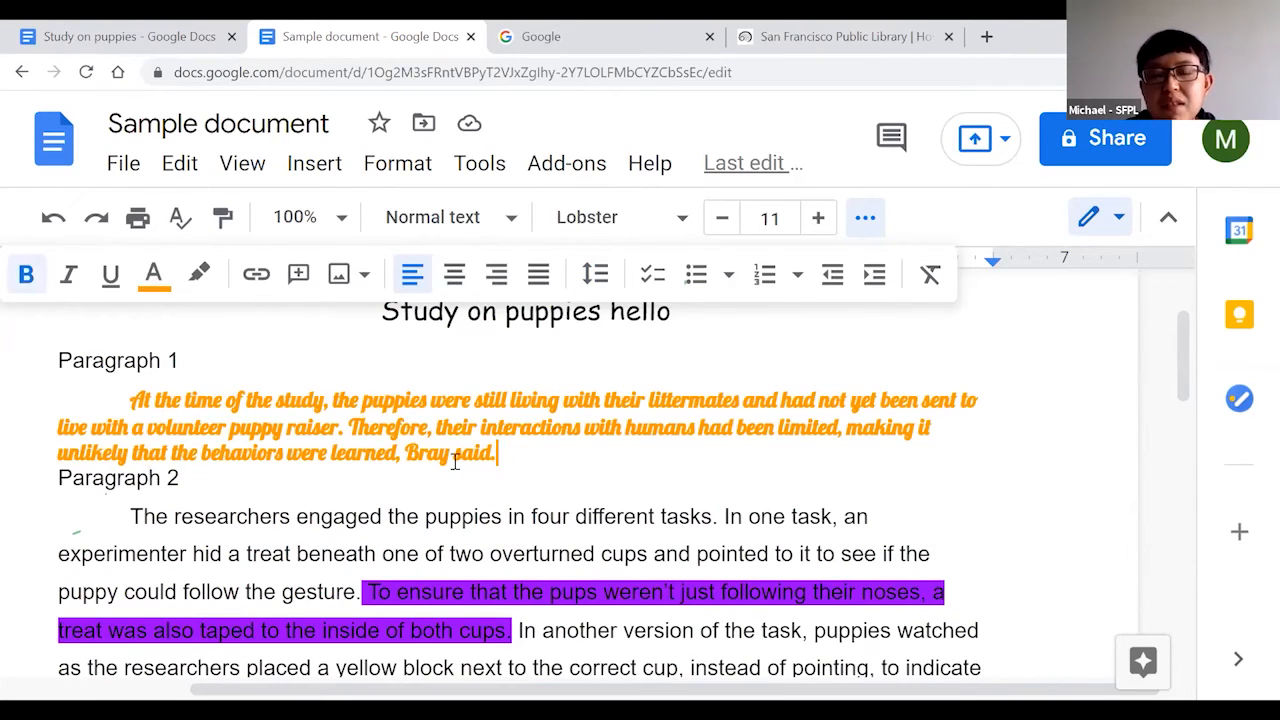
key(Return)
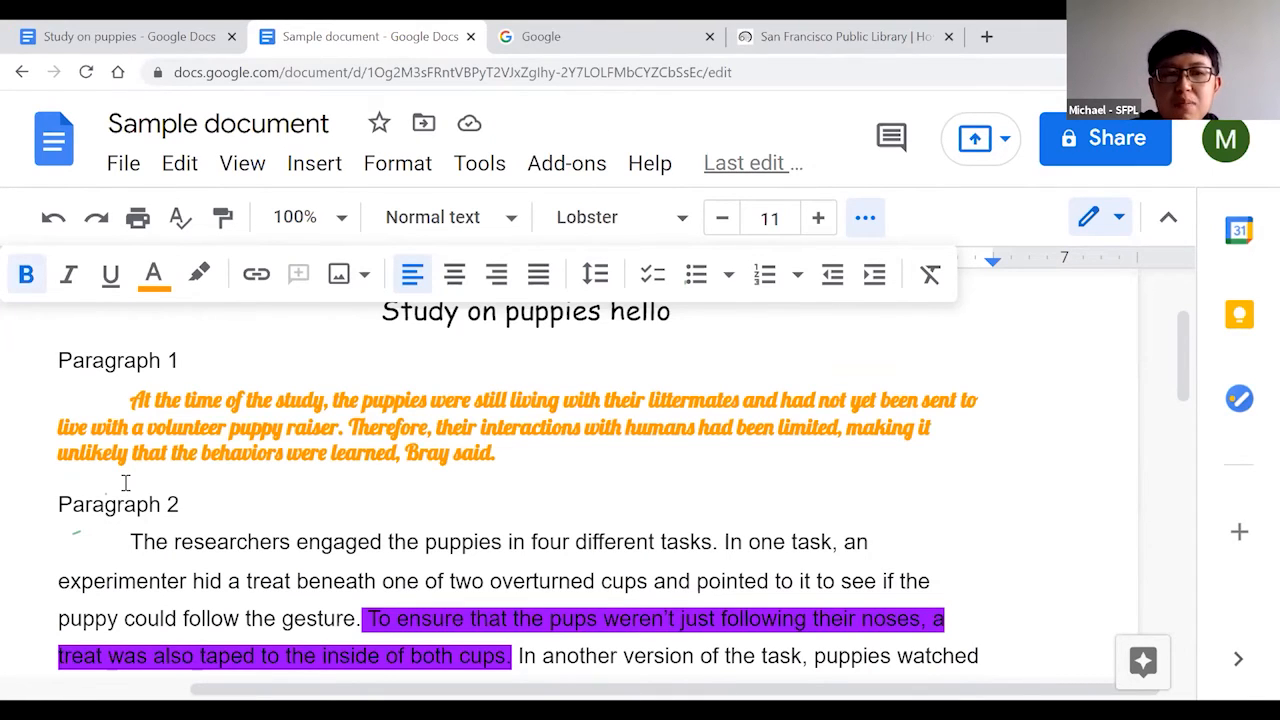
key(BackSpace)
key(BackSpace)
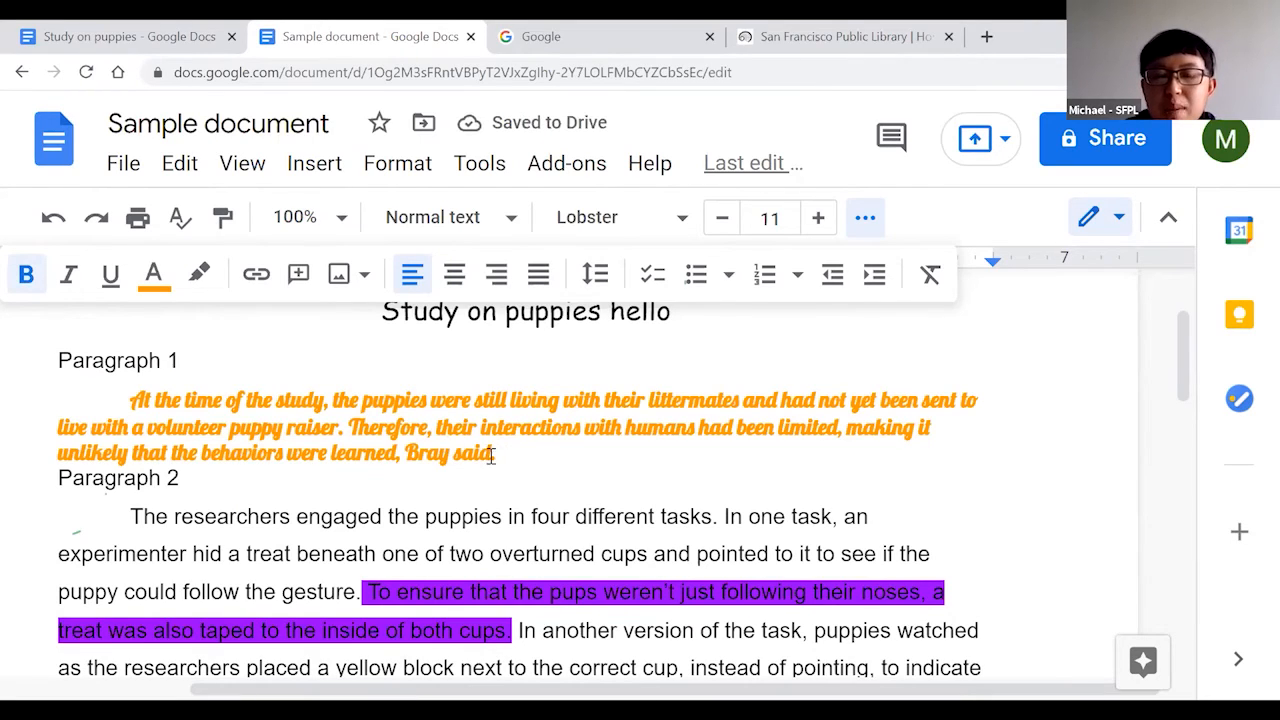
Try adding space before the orange paragraph under Paragraph 1 and undo that spacing change.
click(603, 287)
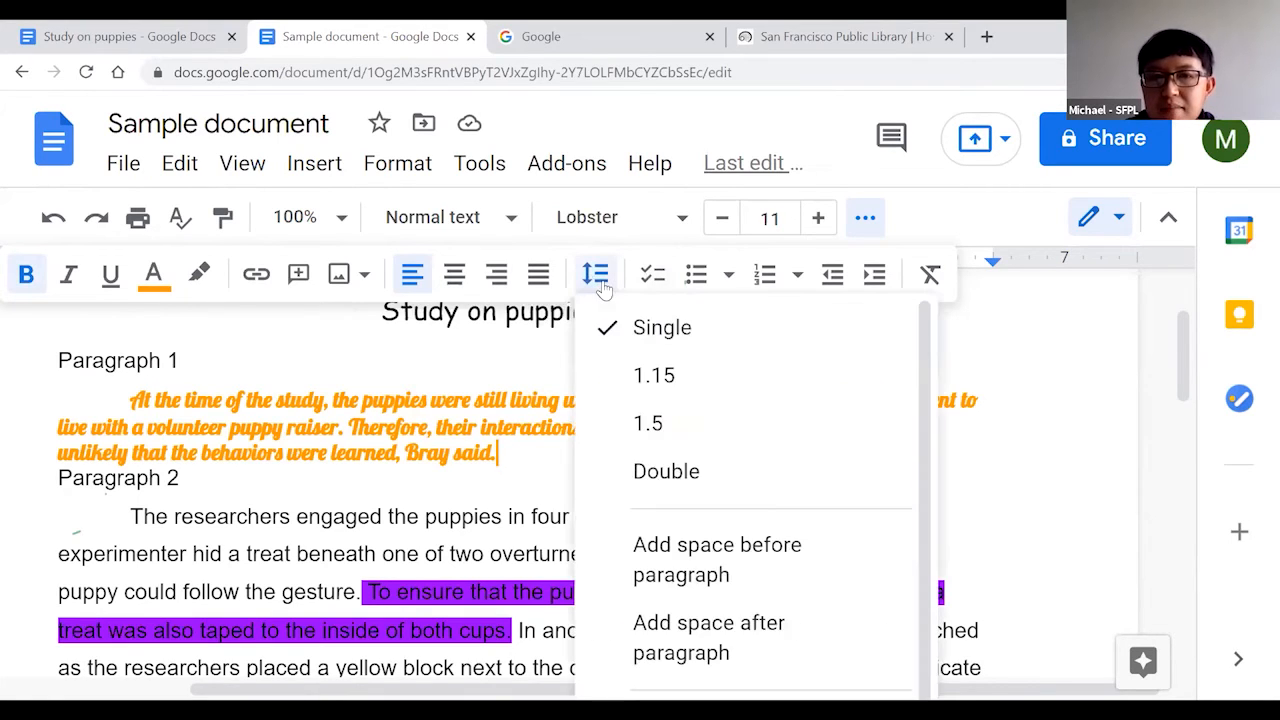
drag(920, 432, 905, 521)
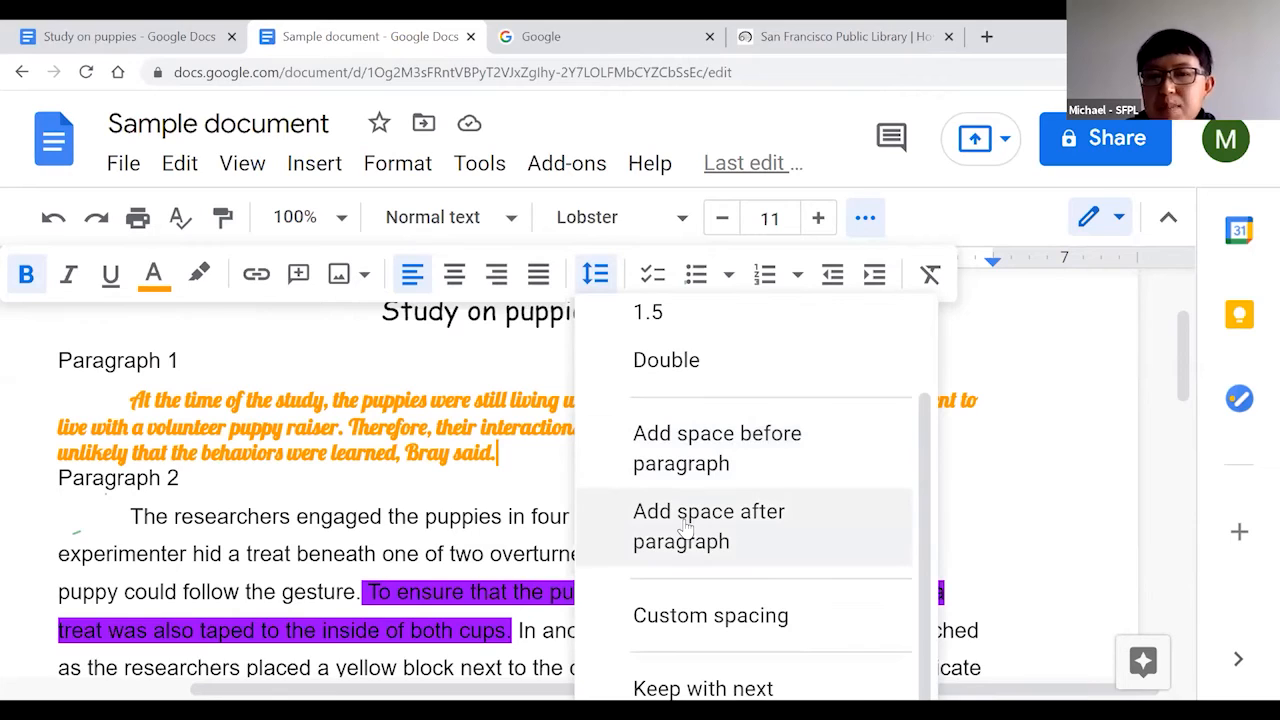
click(720, 463)
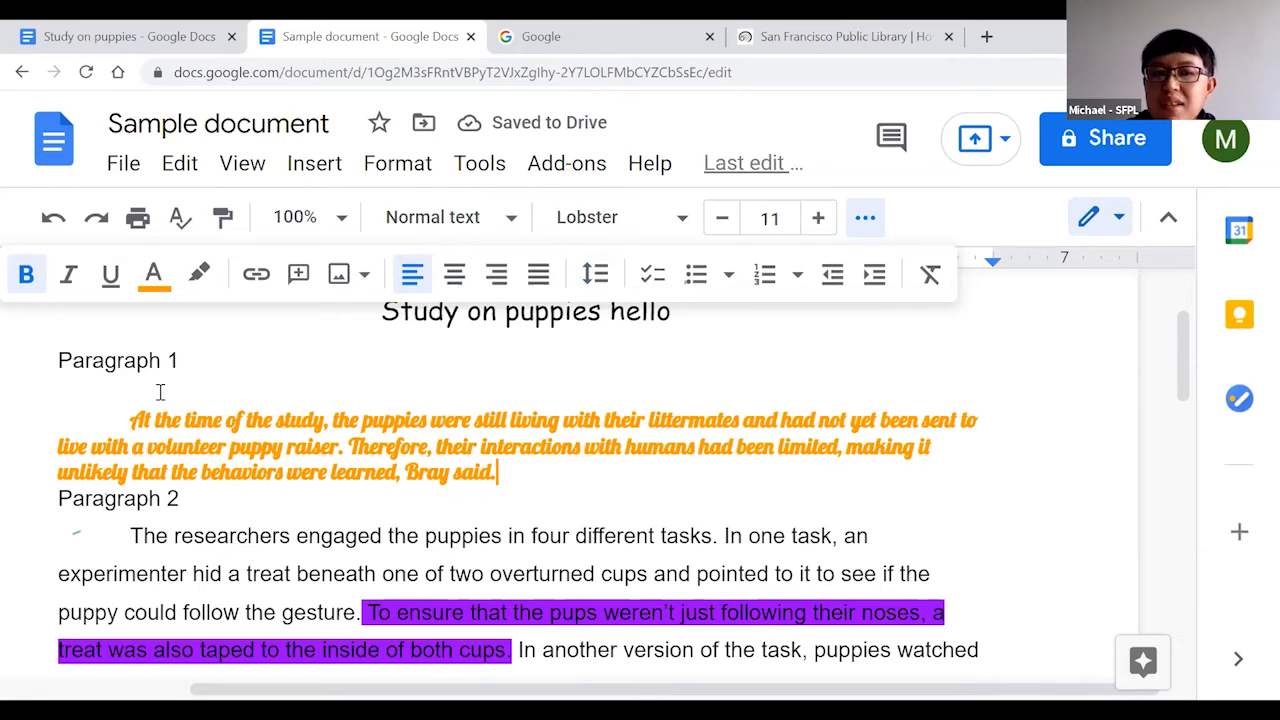
key(ctrl+z)
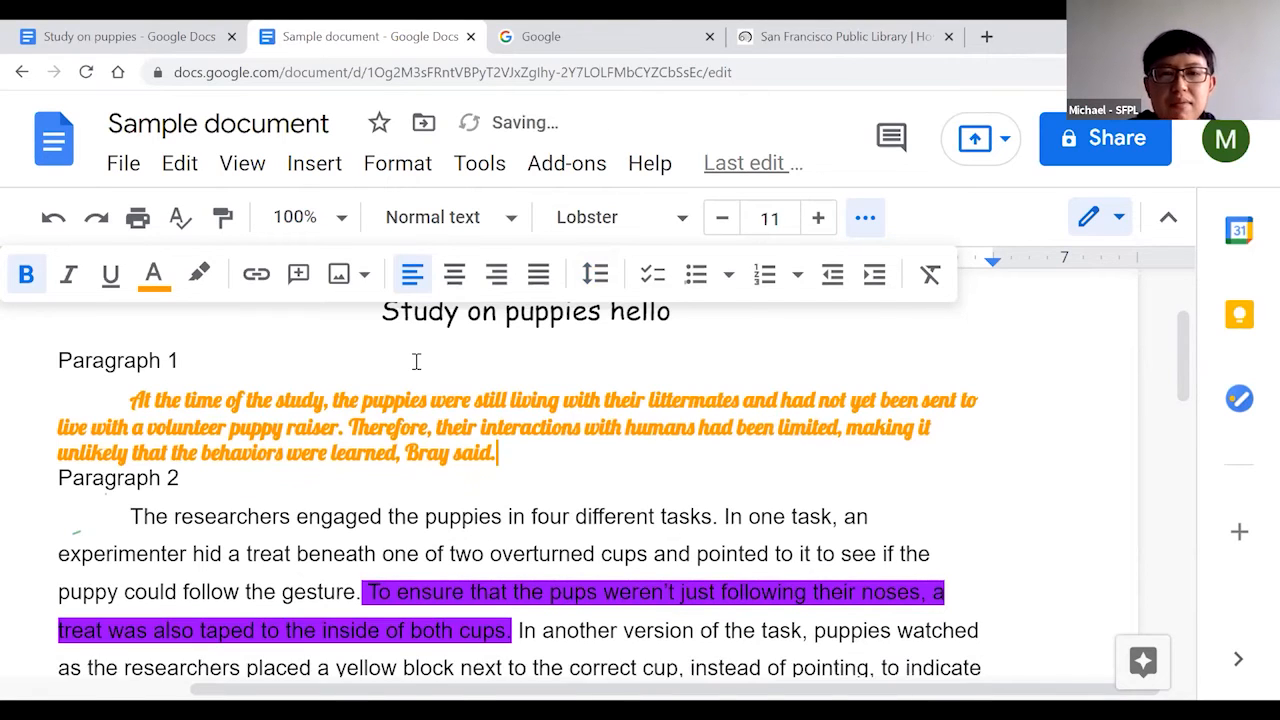
Add space after the orange paragraph to separate it from the Paragraph 2 heading.
click(595, 275)
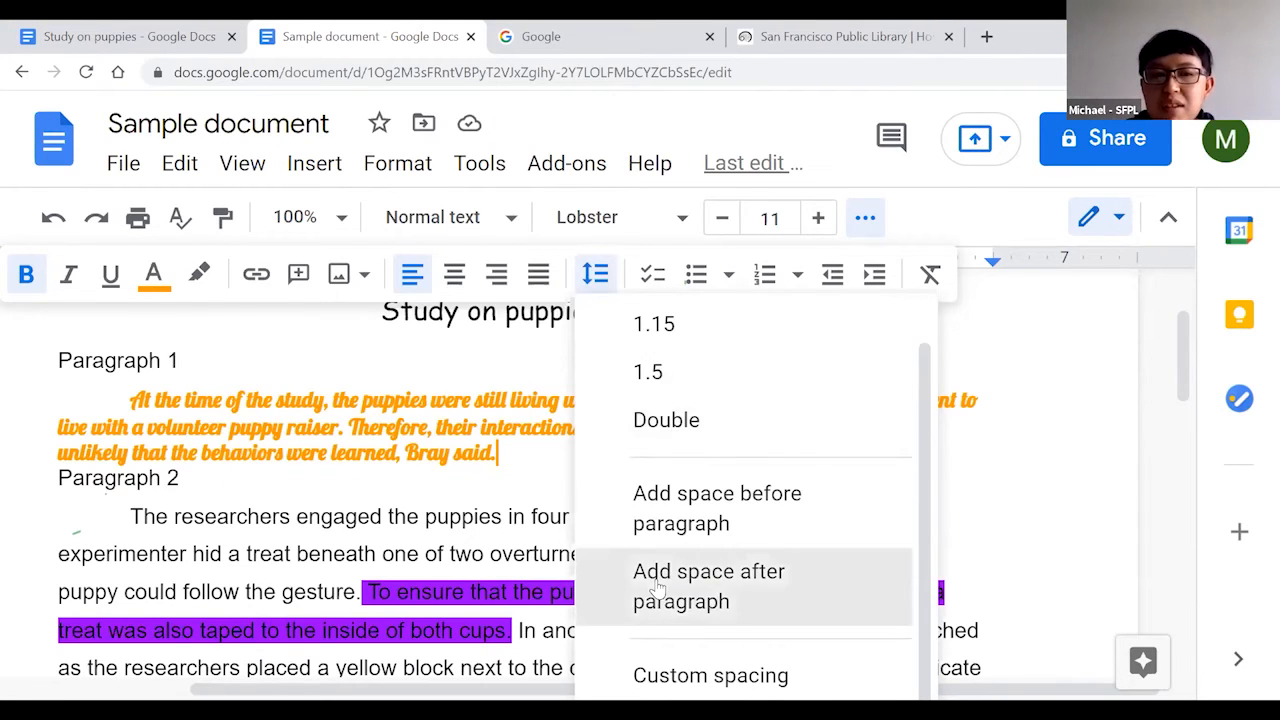
click(656, 587)
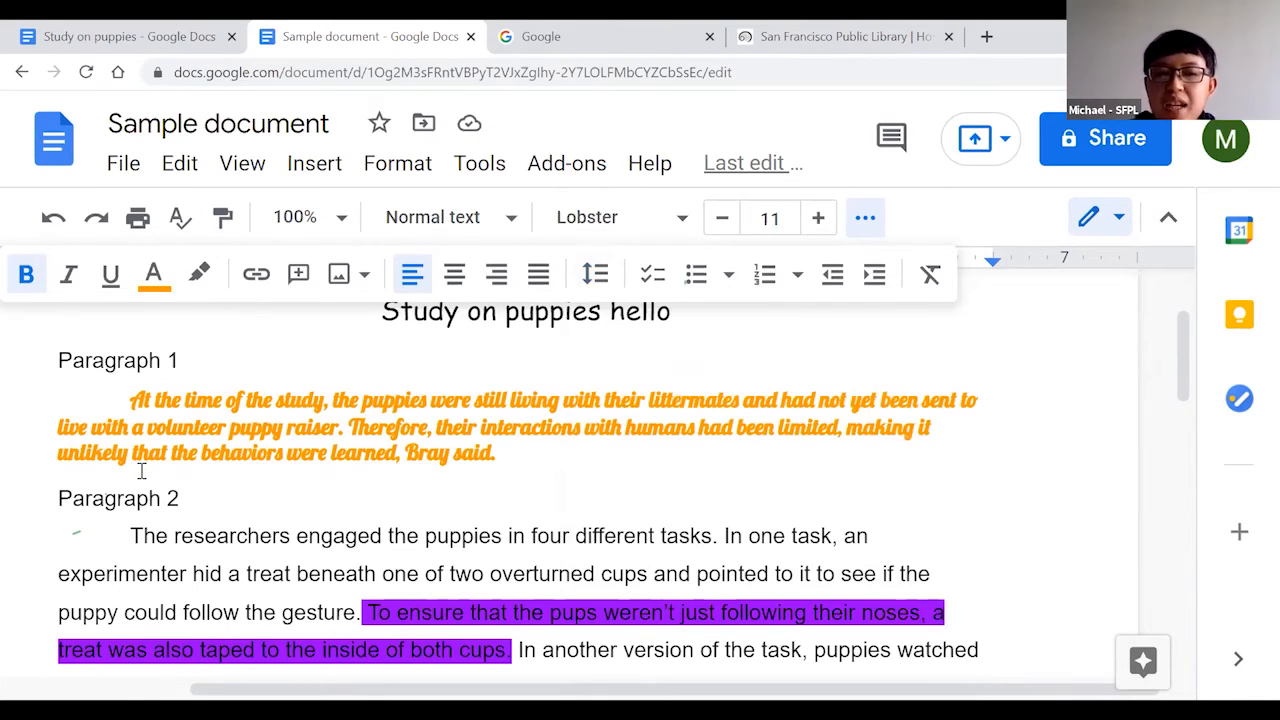
click(51, 477)
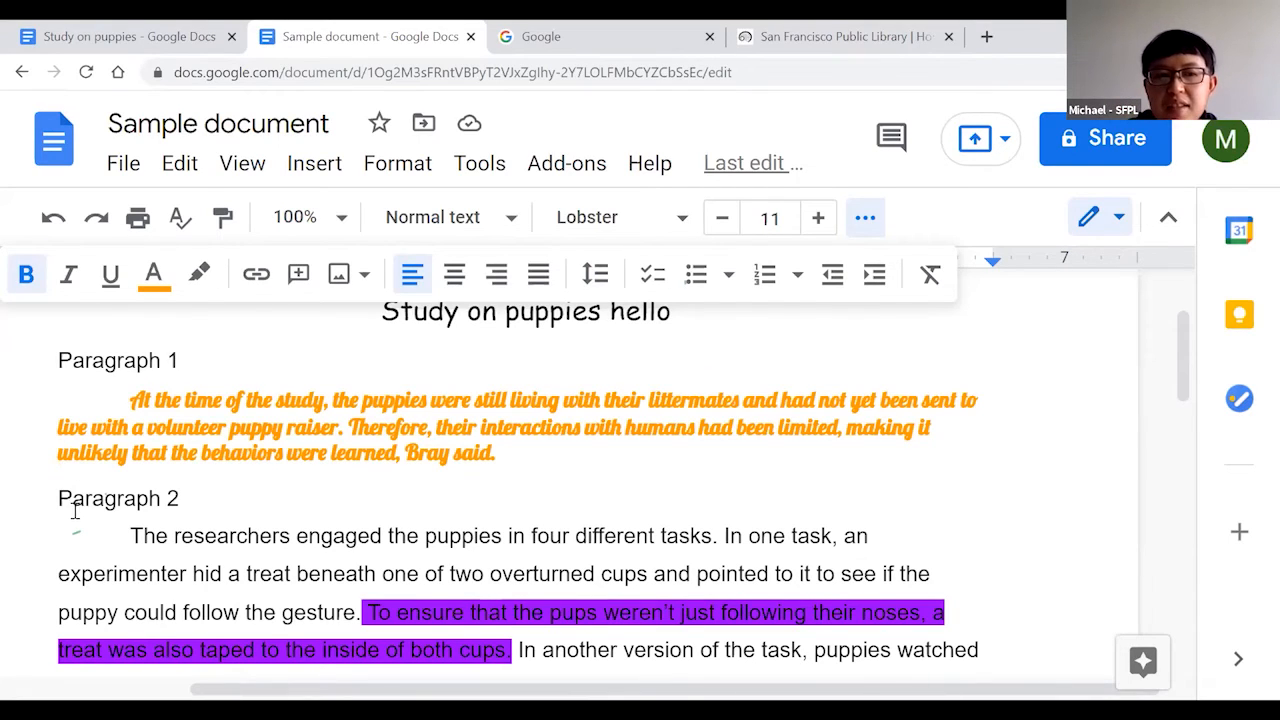
click(73, 505)
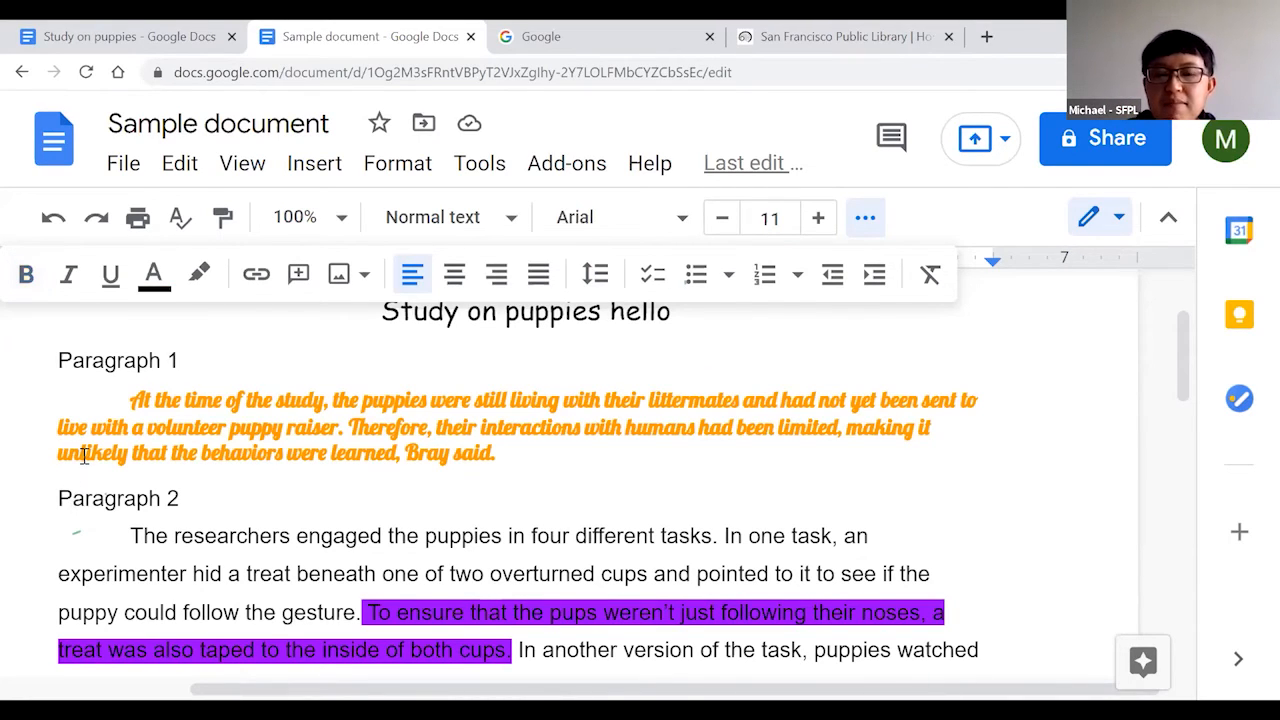
Below the document's last paragraph, enter three separate lines reading "Puppies", "Dogs" and "Cats".
mouse_move(1183, 350)
mouse_down()
mouse_move(1185, 385)
mouse_move(1188, 338)
mouse_up()
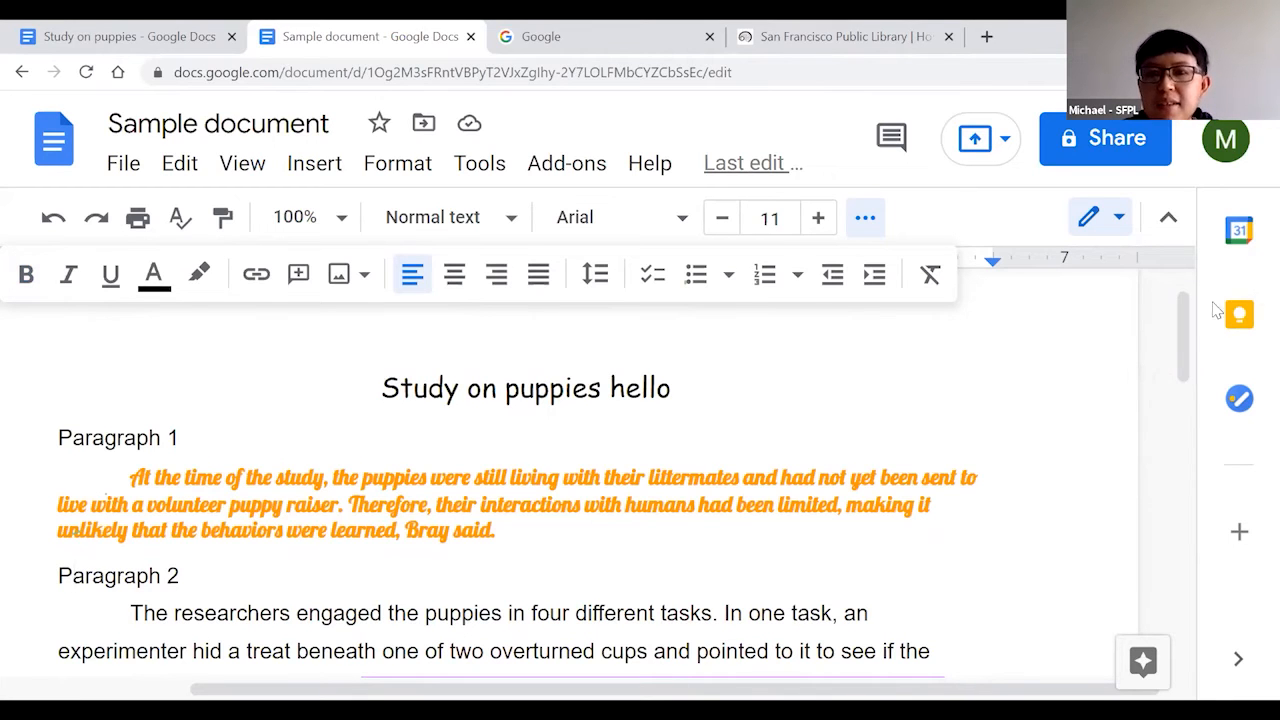
scroll(1172, 400, down, 3)
scroll(1168, 425, down, 5)
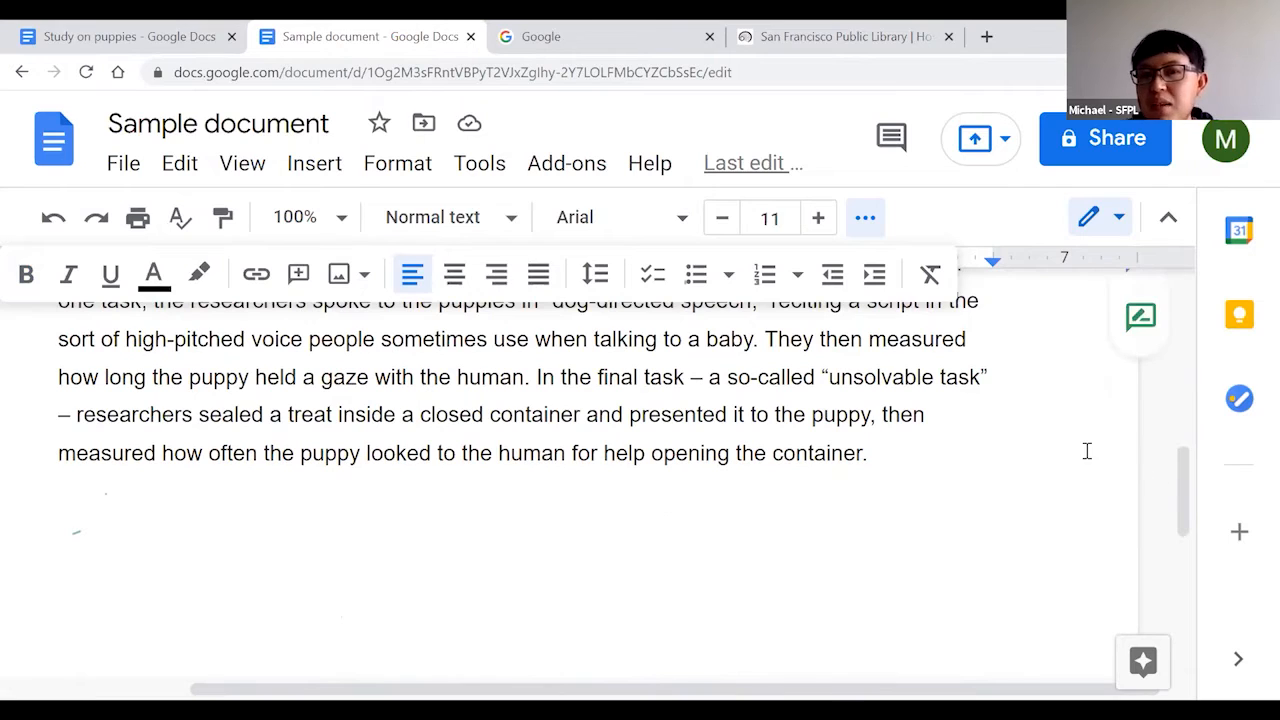
click(884, 455)
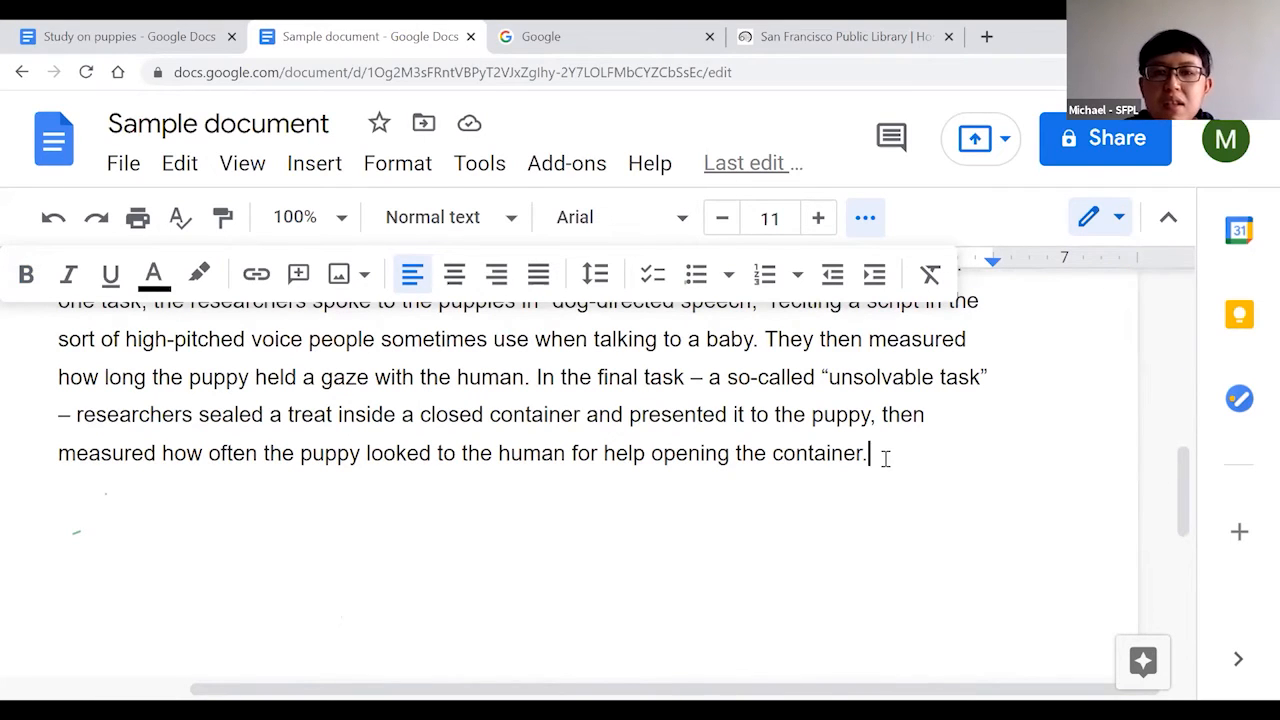
scroll(1190, 487, down, 1)
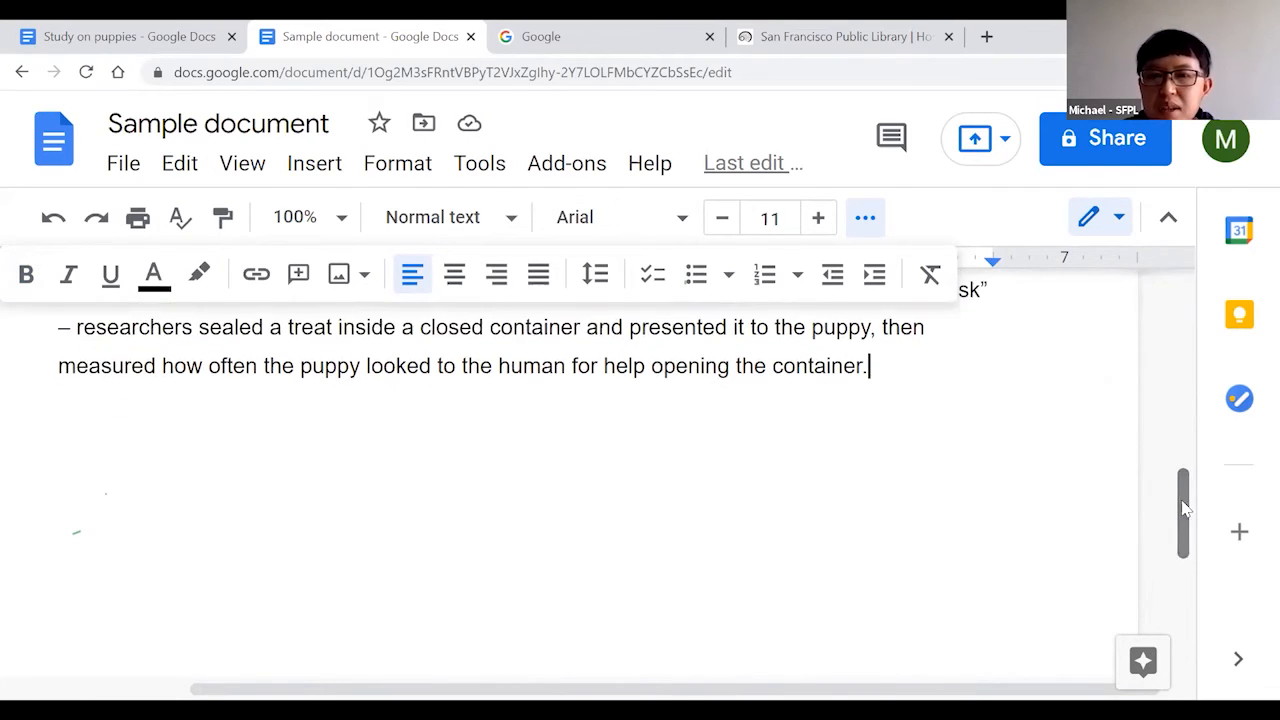
key(Return)
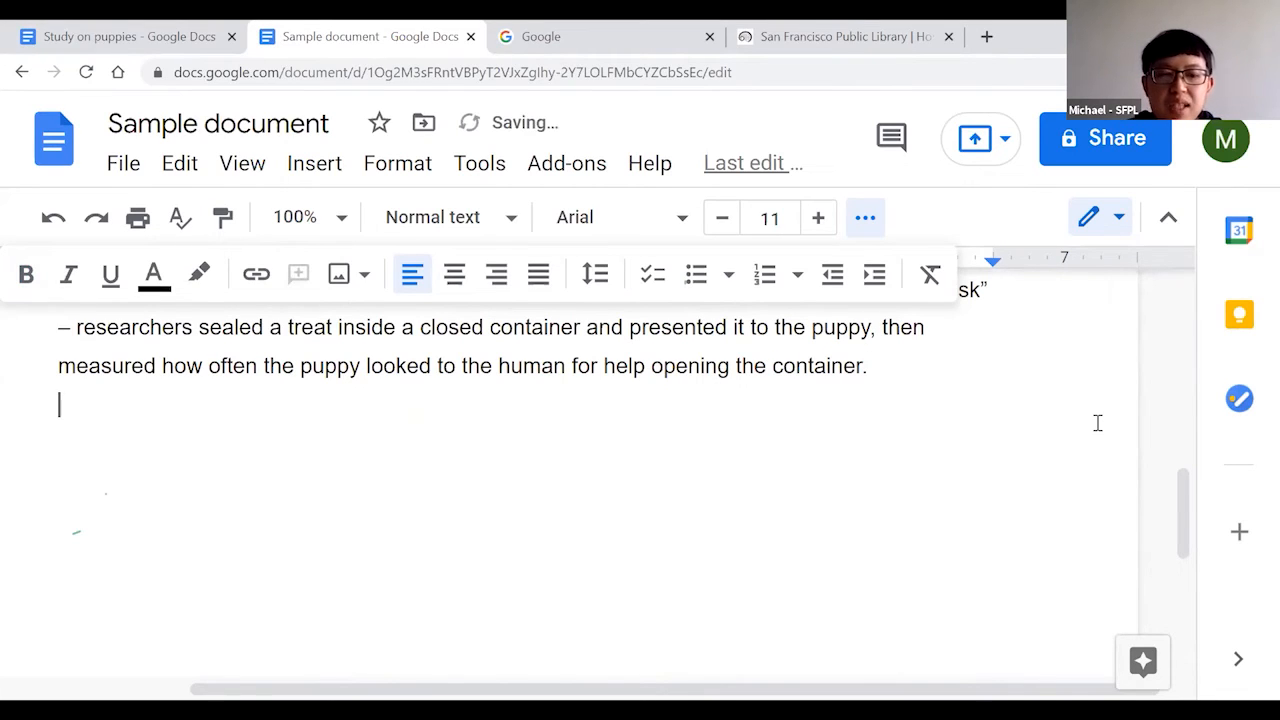
text(Puppies)
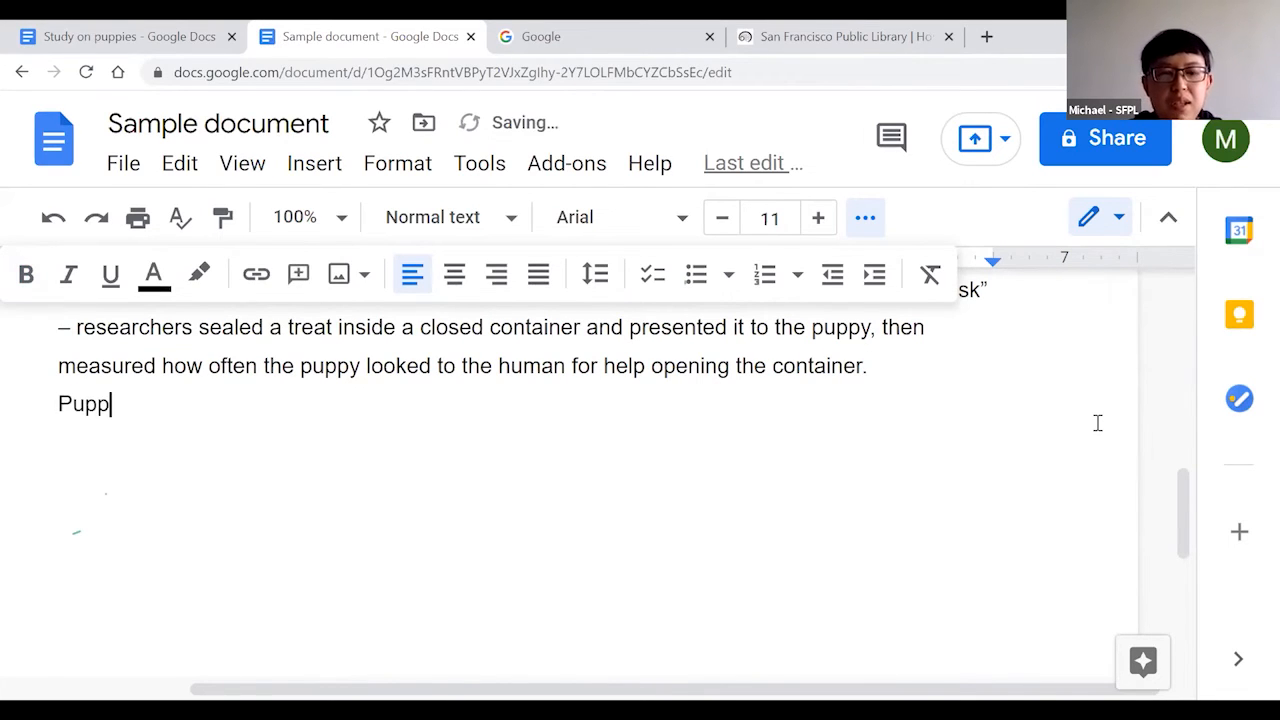
key(Return)
text(DOgs)
key(BackSpace)
key(BackSpace)
key(BackSpace)
text(ogs)
key(Return)
text(Cats)
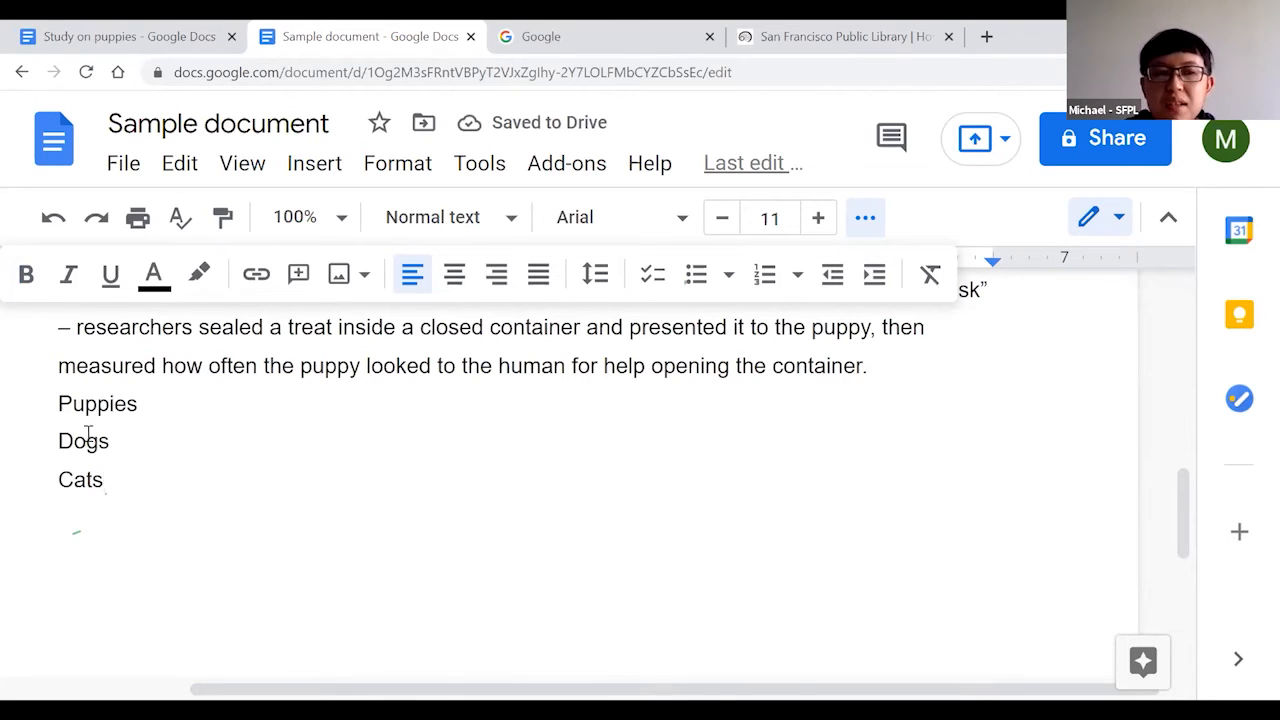
Turn the Puppies, Dogs and Cats lines into a numbered list.
drag(56, 398, 133, 477)
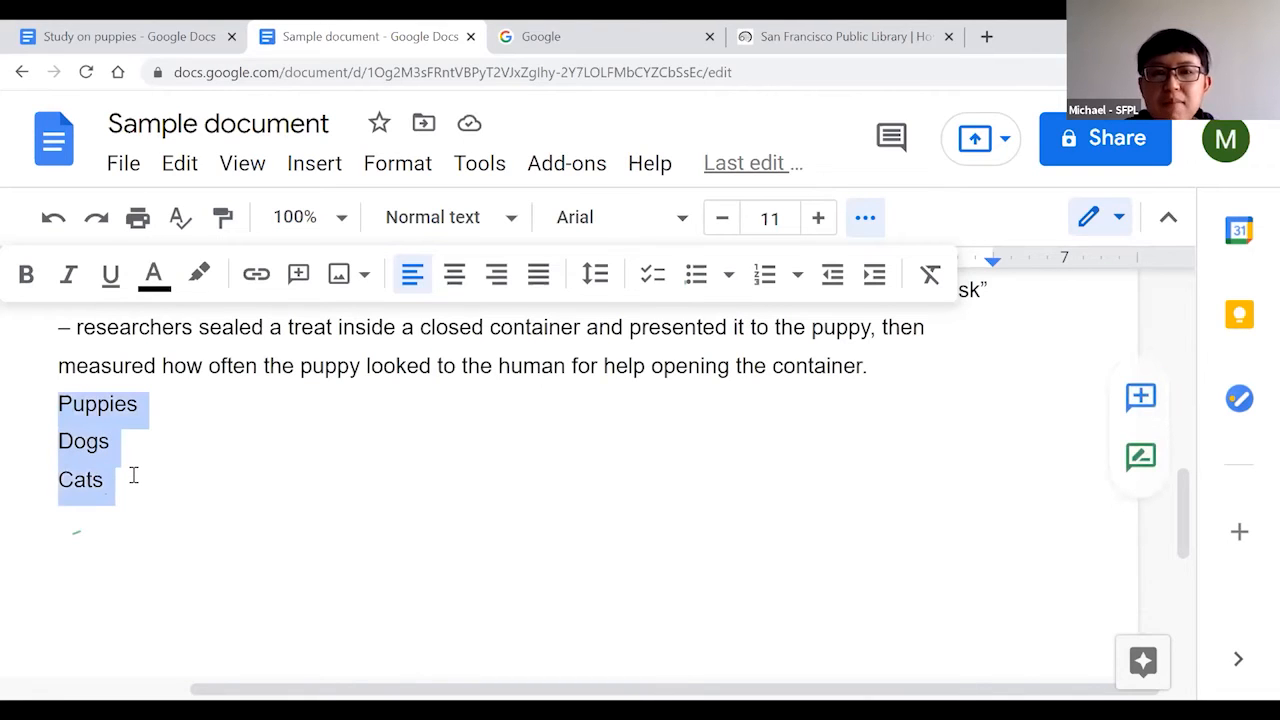
click(865, 222)
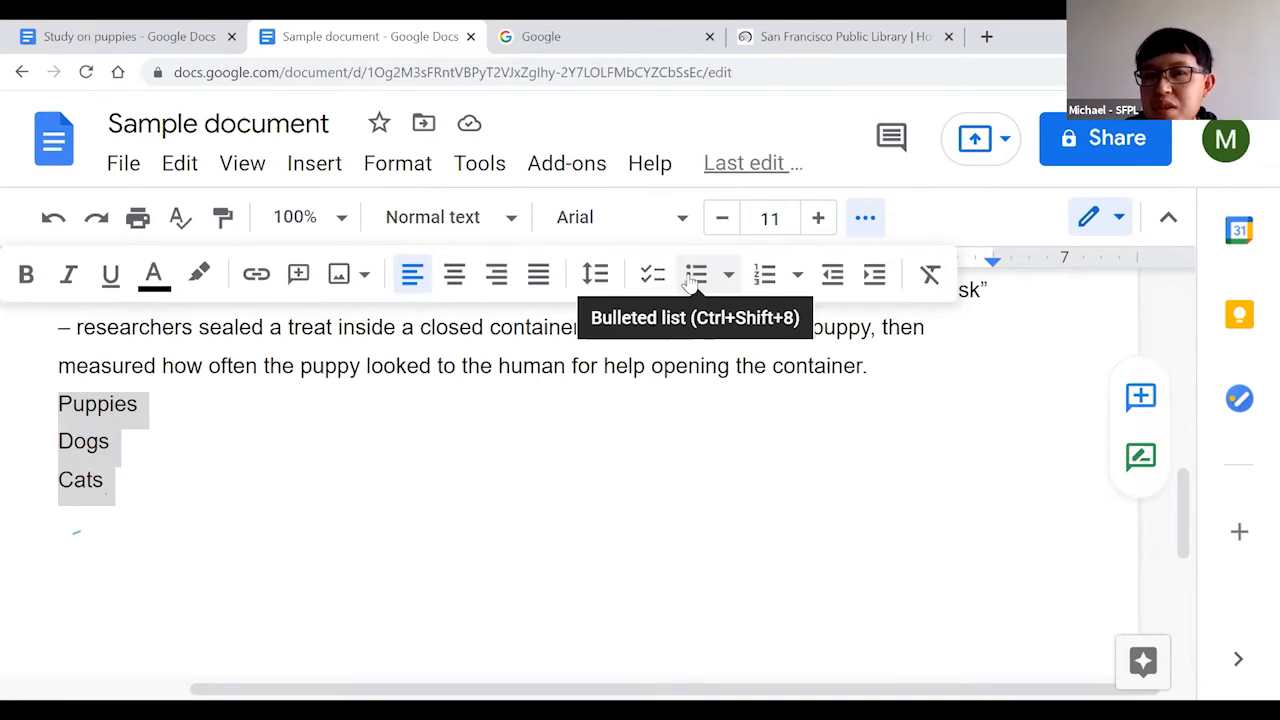
click(766, 280)
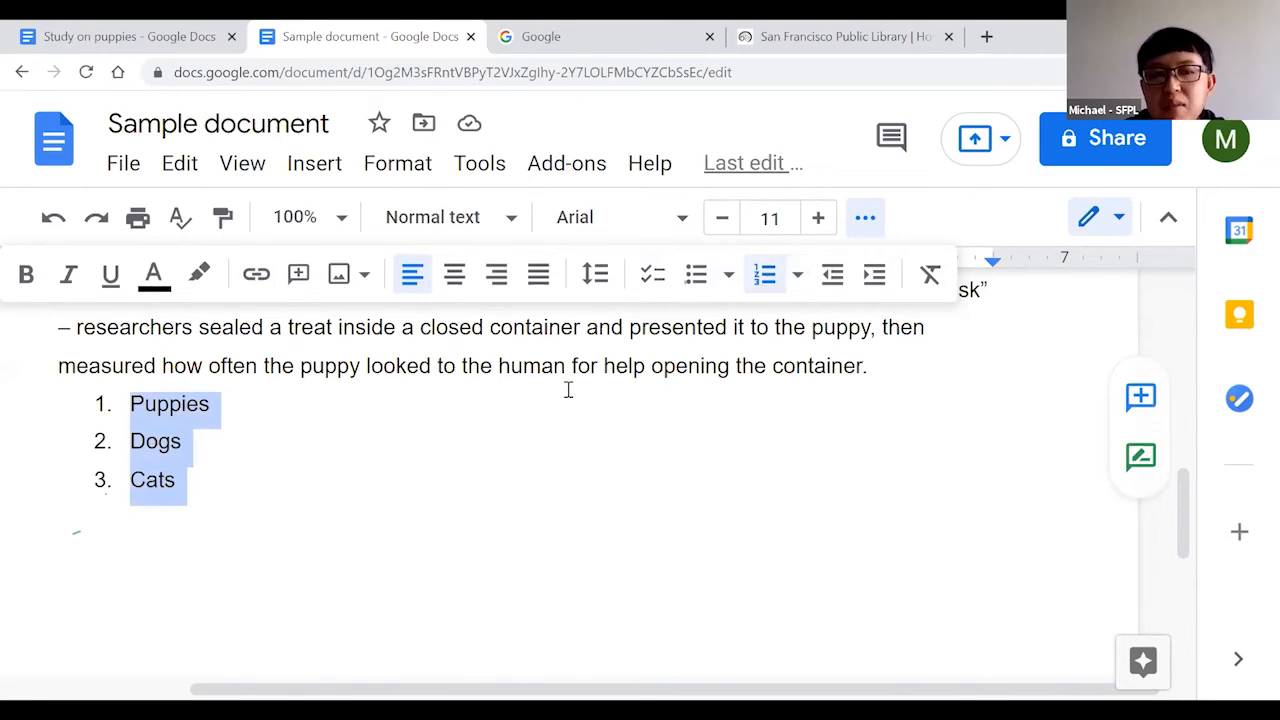
Try the Roman numeral style on the Puppies, Dogs, Cats list, change its numbering to the 1), 2), 3) style and clear the selection.
click(797, 276)
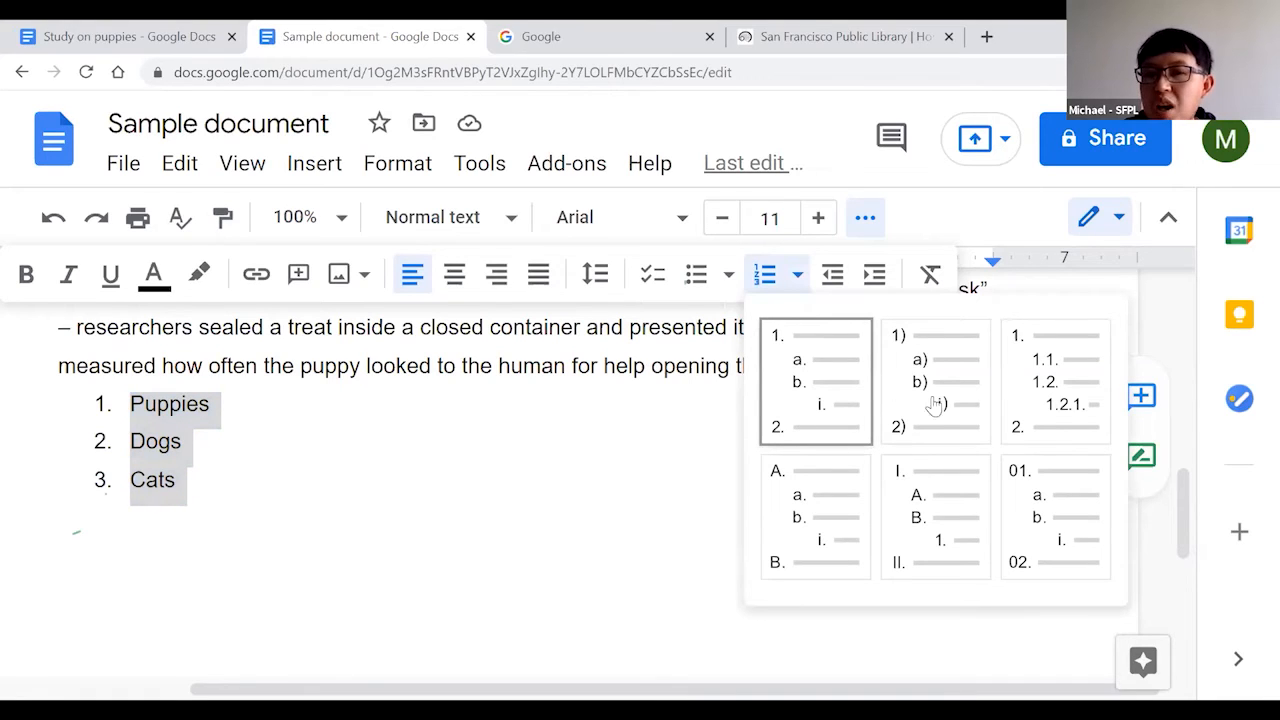
click(925, 507)
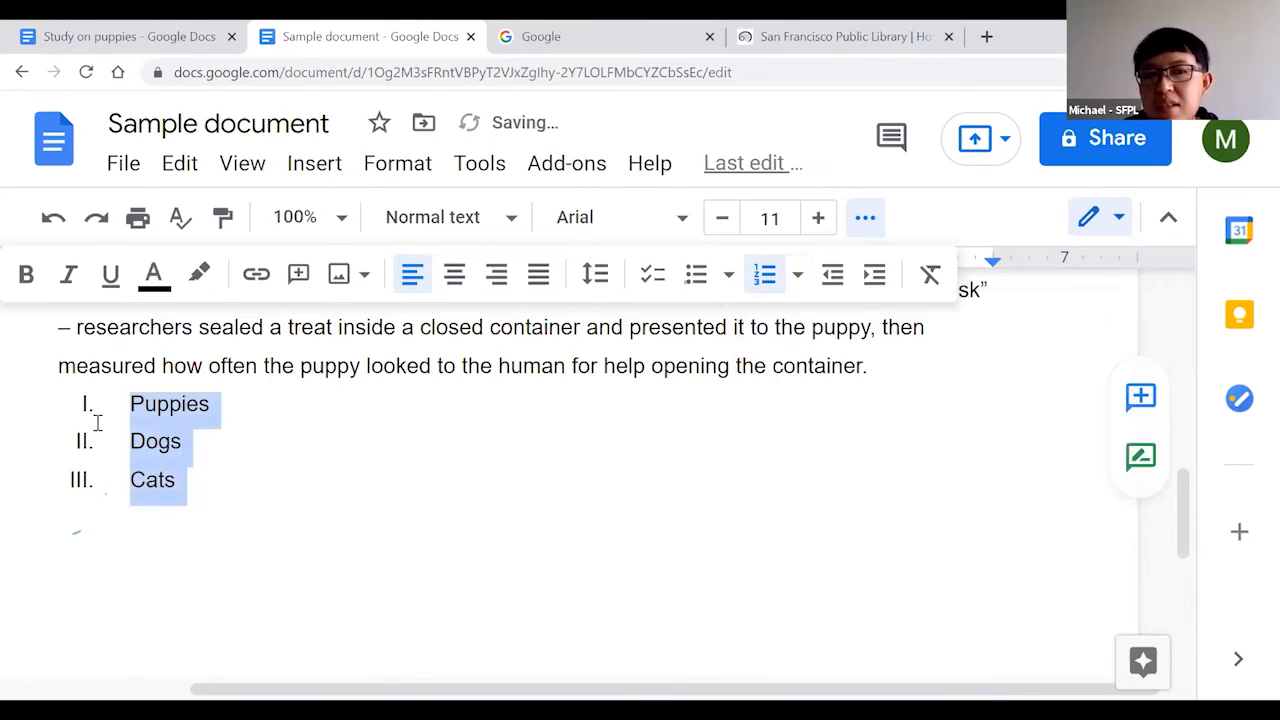
click(798, 276)
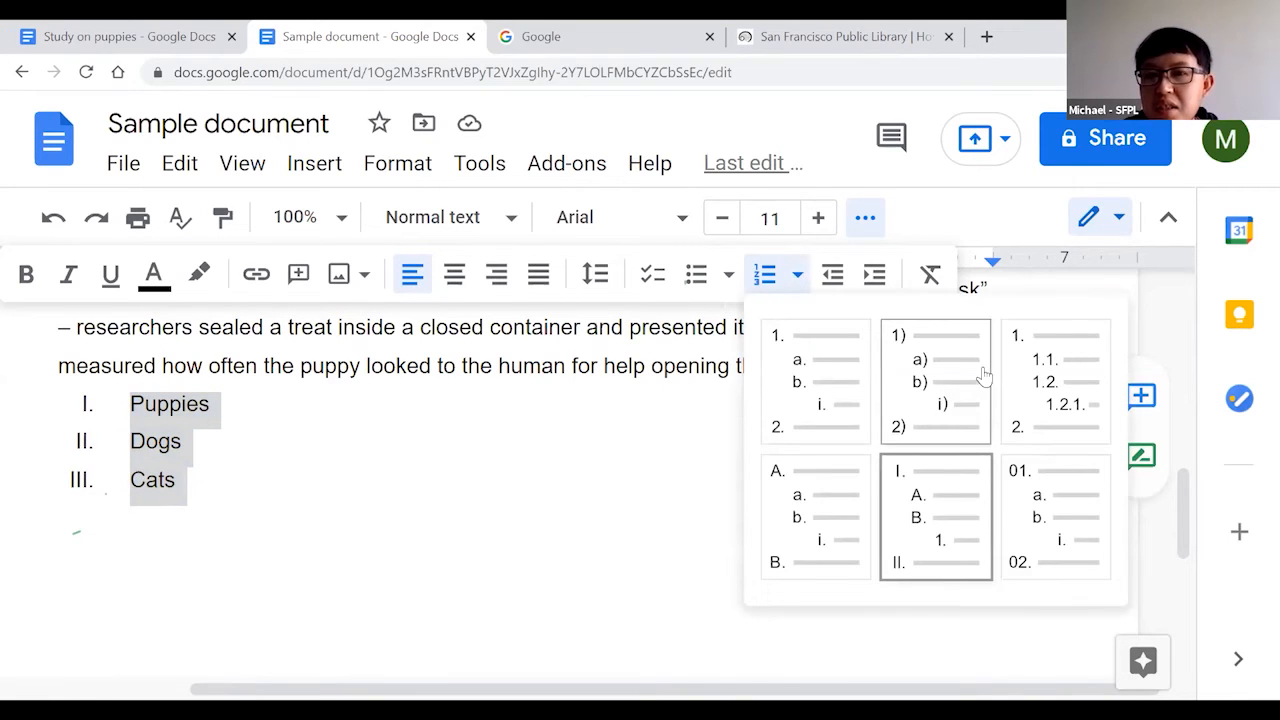
click(966, 396)
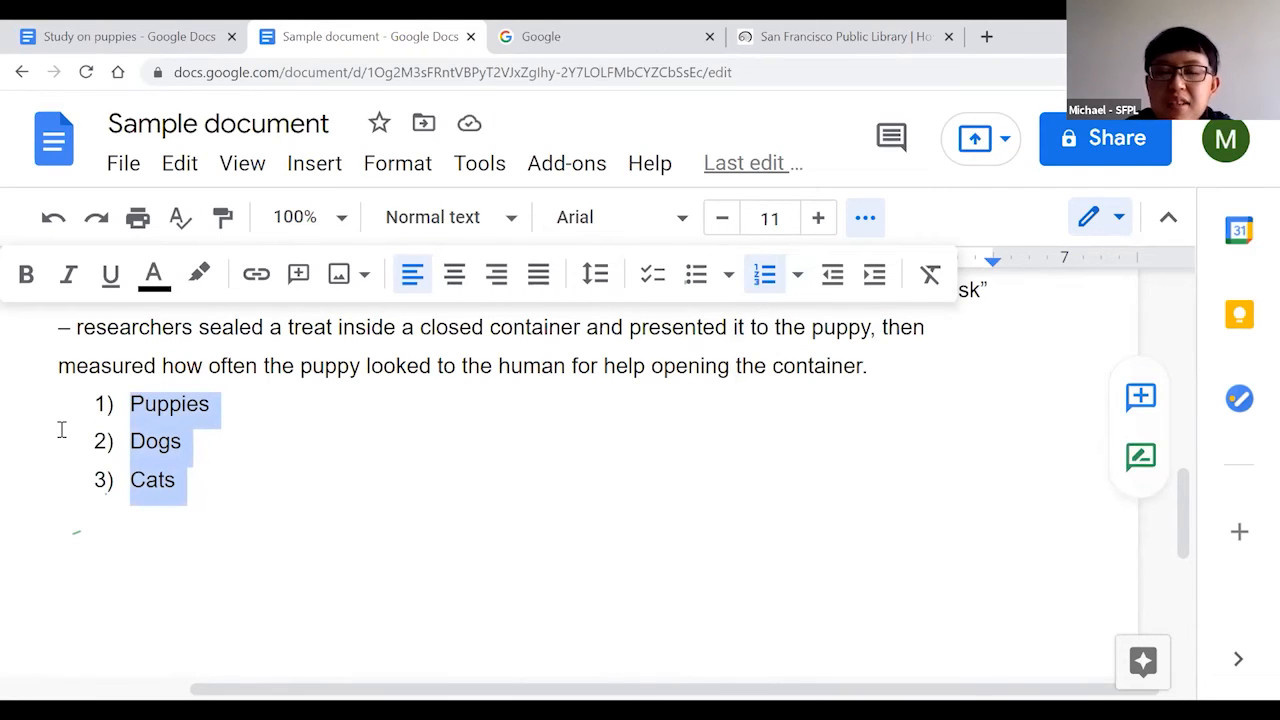
click(218, 490)
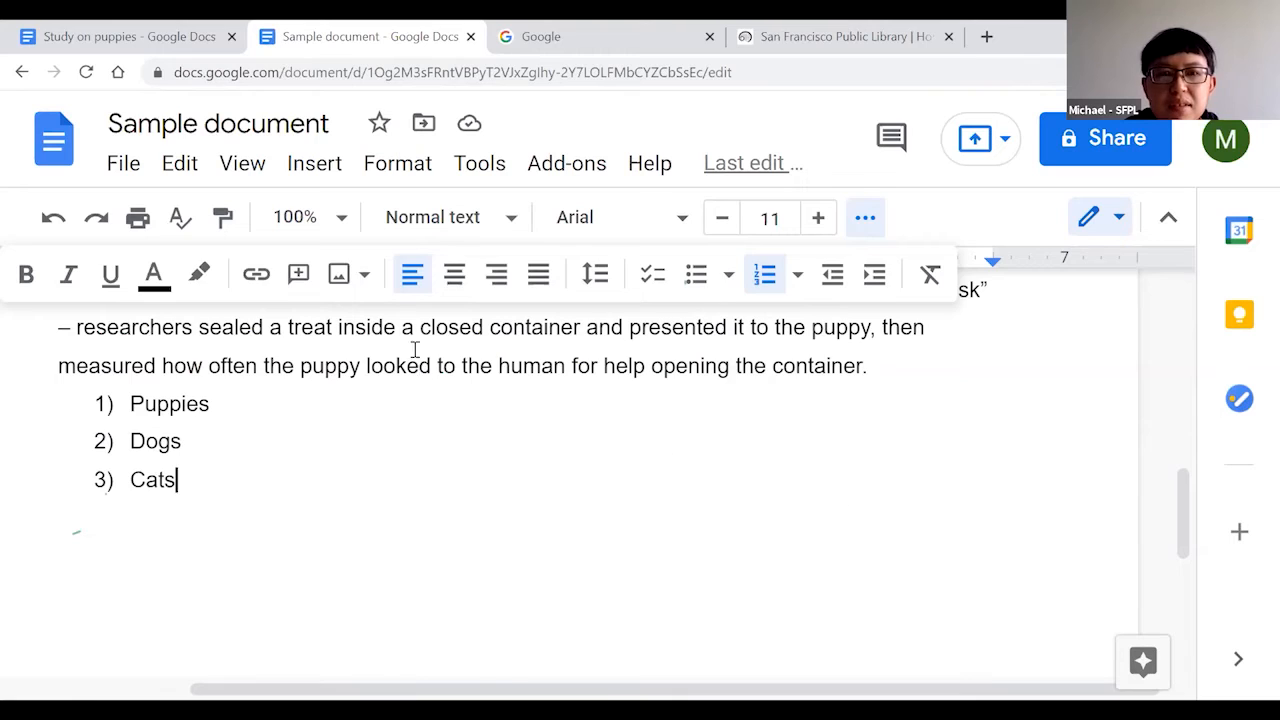
Look over the document and review the elements available for insertion, from tables and drawings to links, bookmarks and a table of contents.
scroll(736, 325, up, 10)
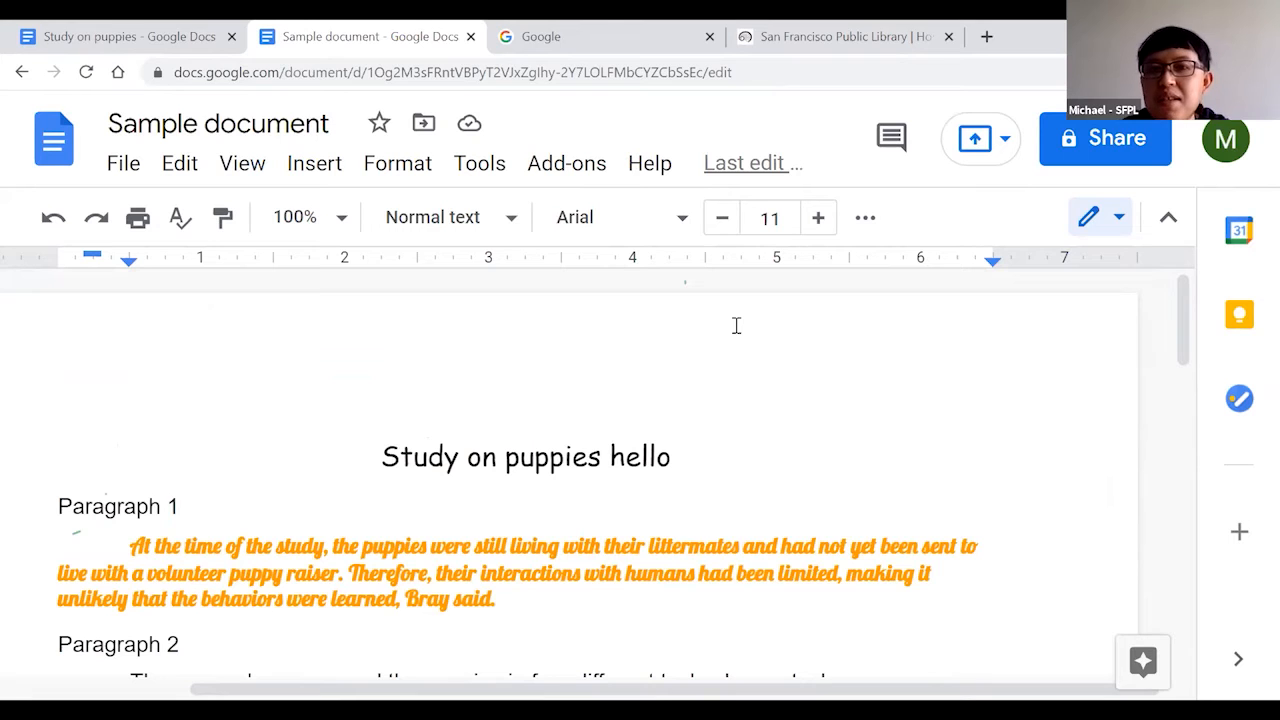
drag(1192, 318, 1170, 550)
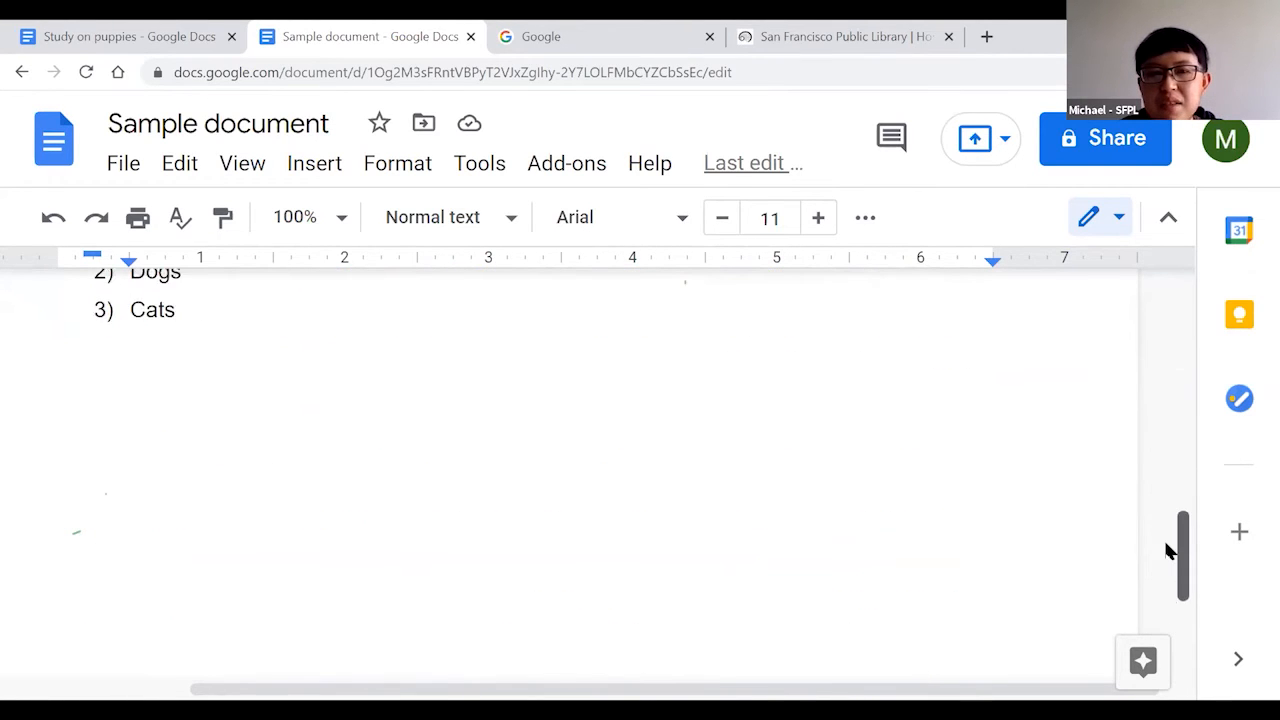
drag(1163, 466, 1187, 290)
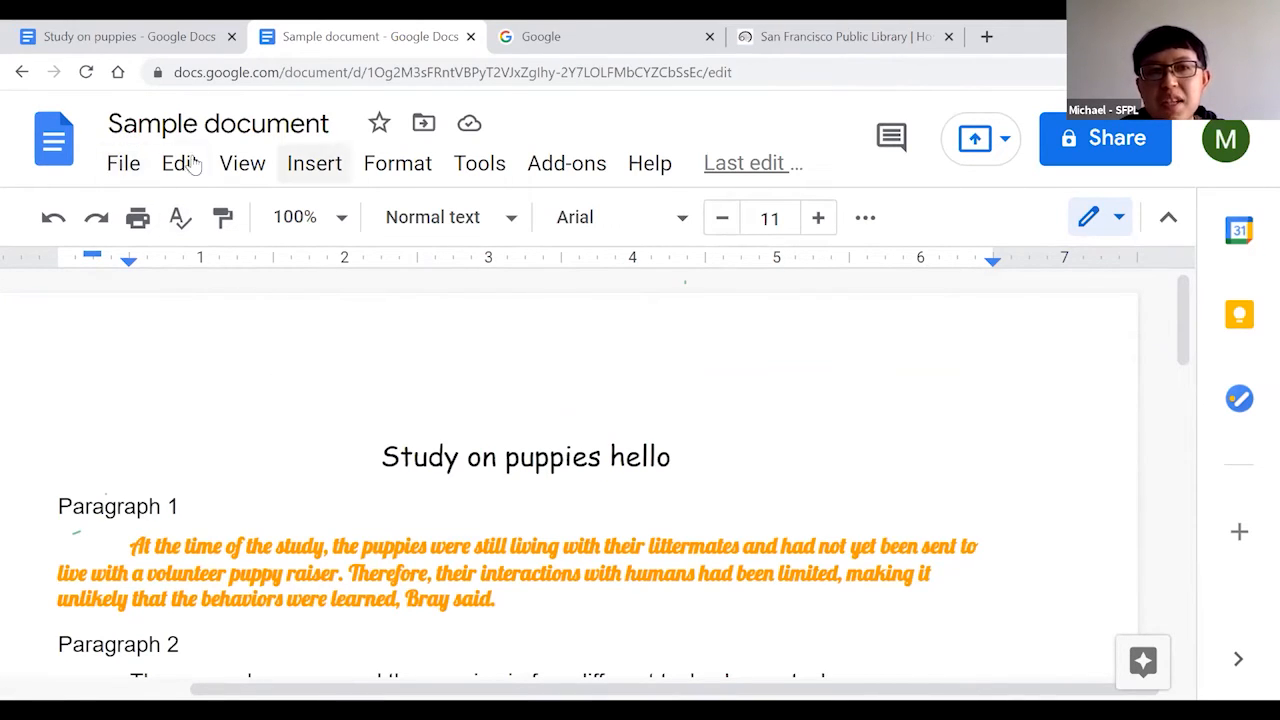
click(296, 177)
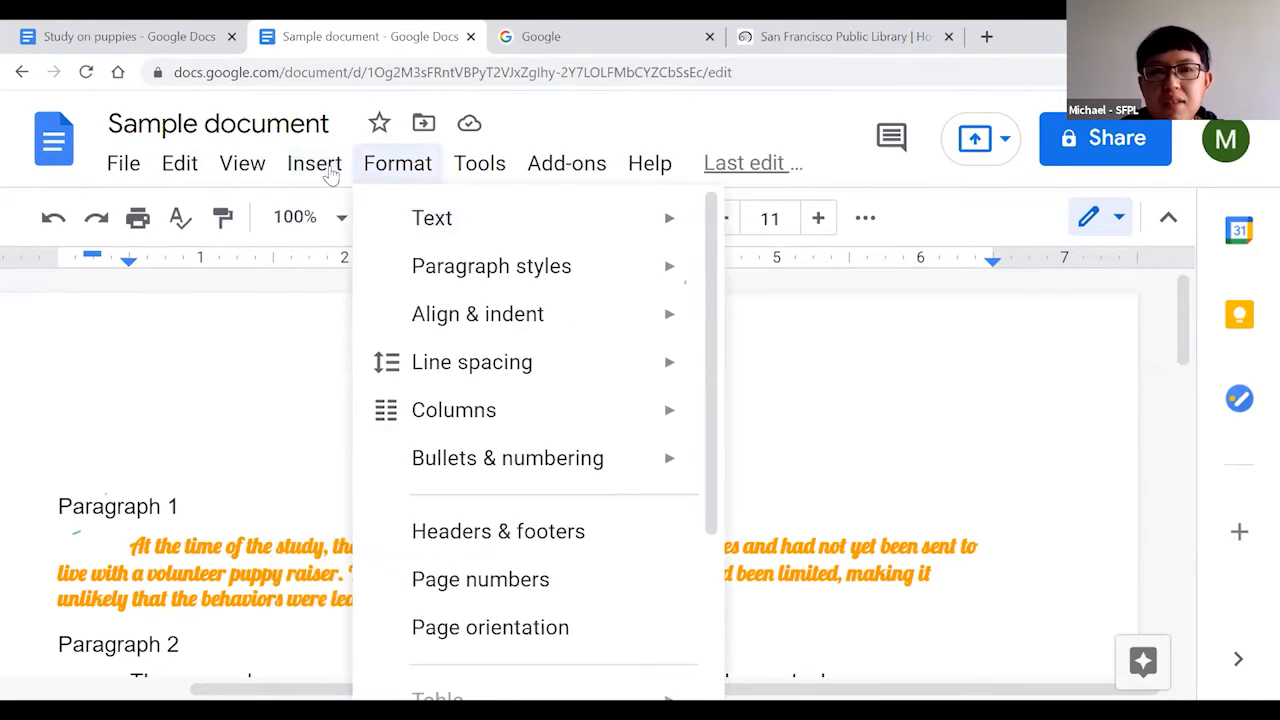
scroll(617, 330, down, 2)
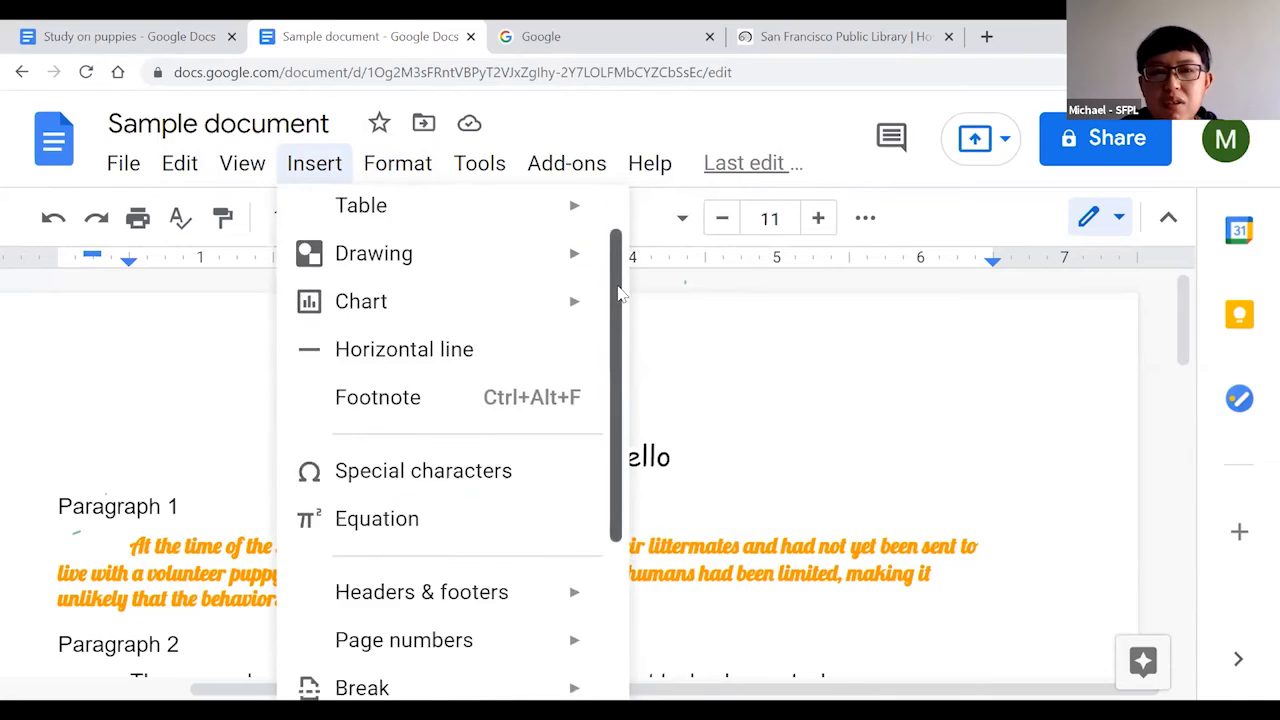
scroll(614, 370, down, 4)
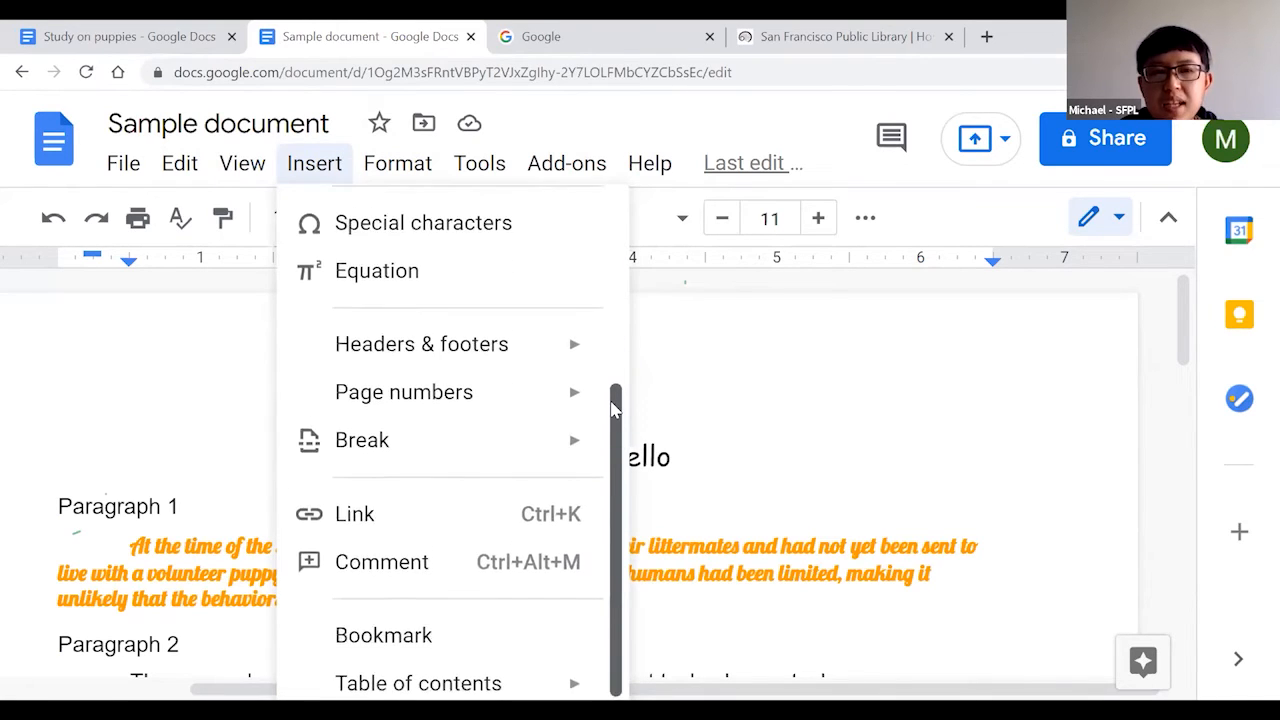
scroll(614, 378, up, 2)
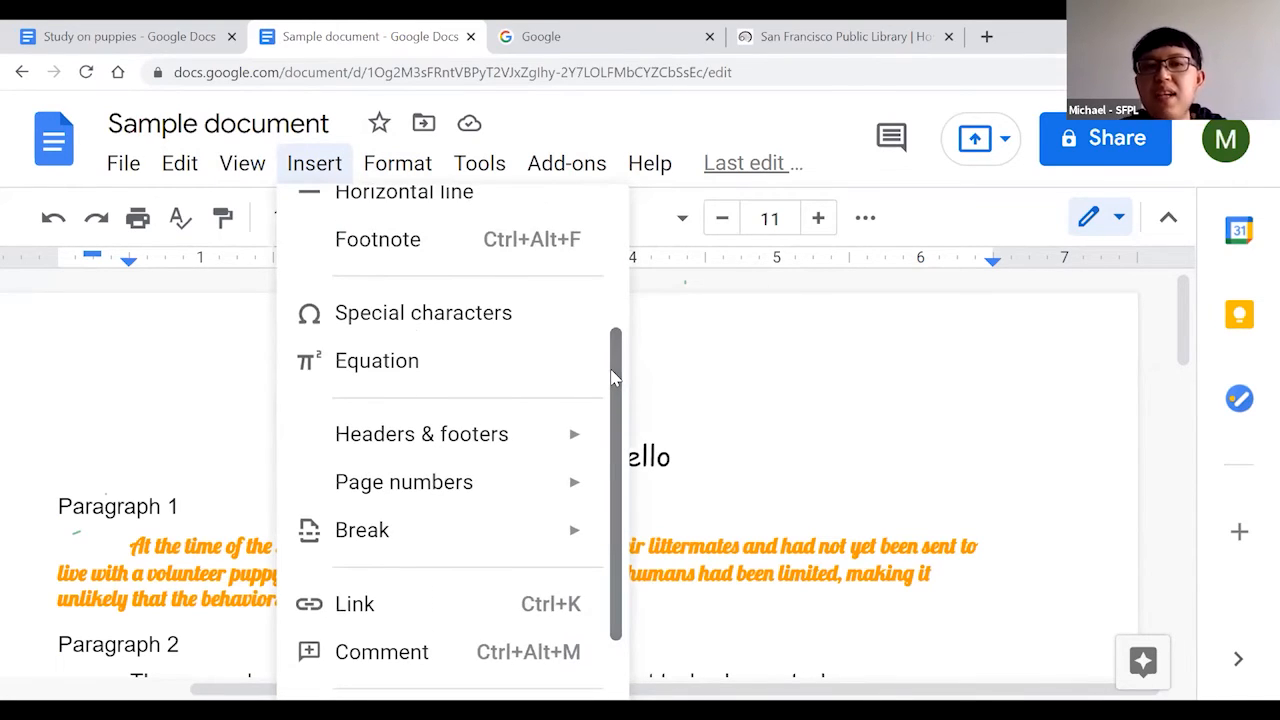
drag(614, 378, 614, 450)
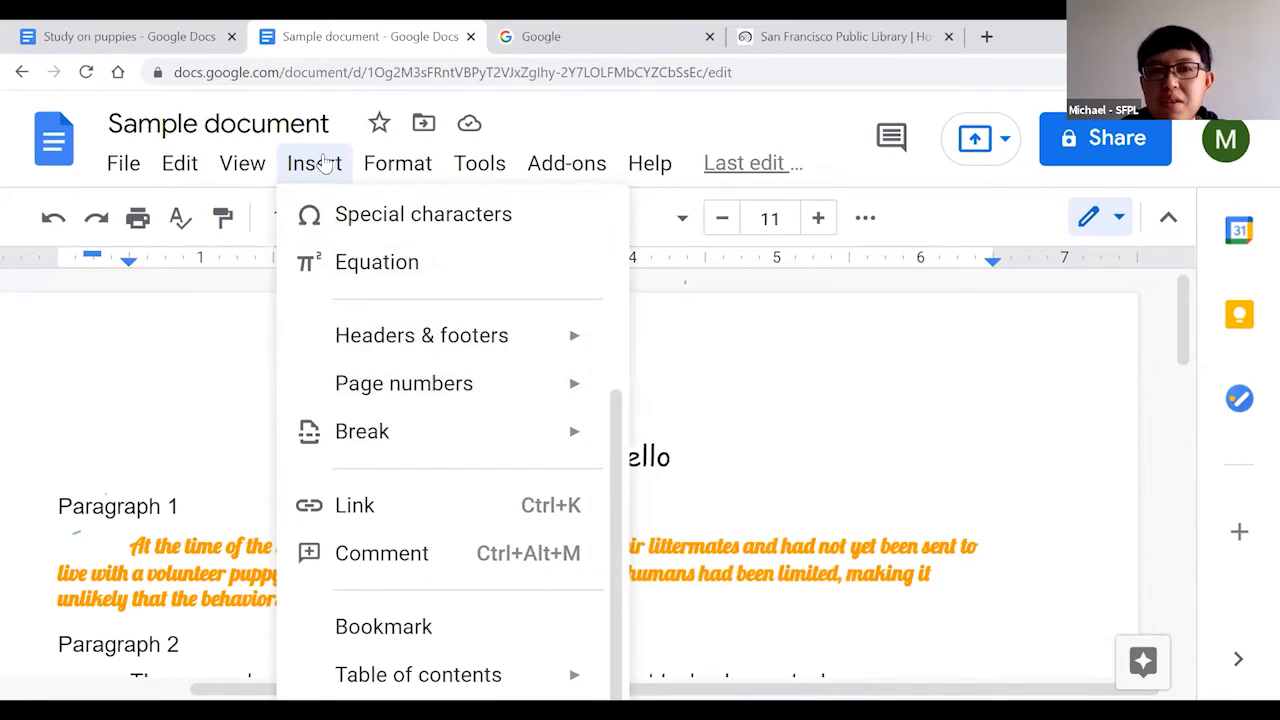
Add page numbers to the header's right side, starting from the first page, and return to the body text.
mouse_move(383, 382)
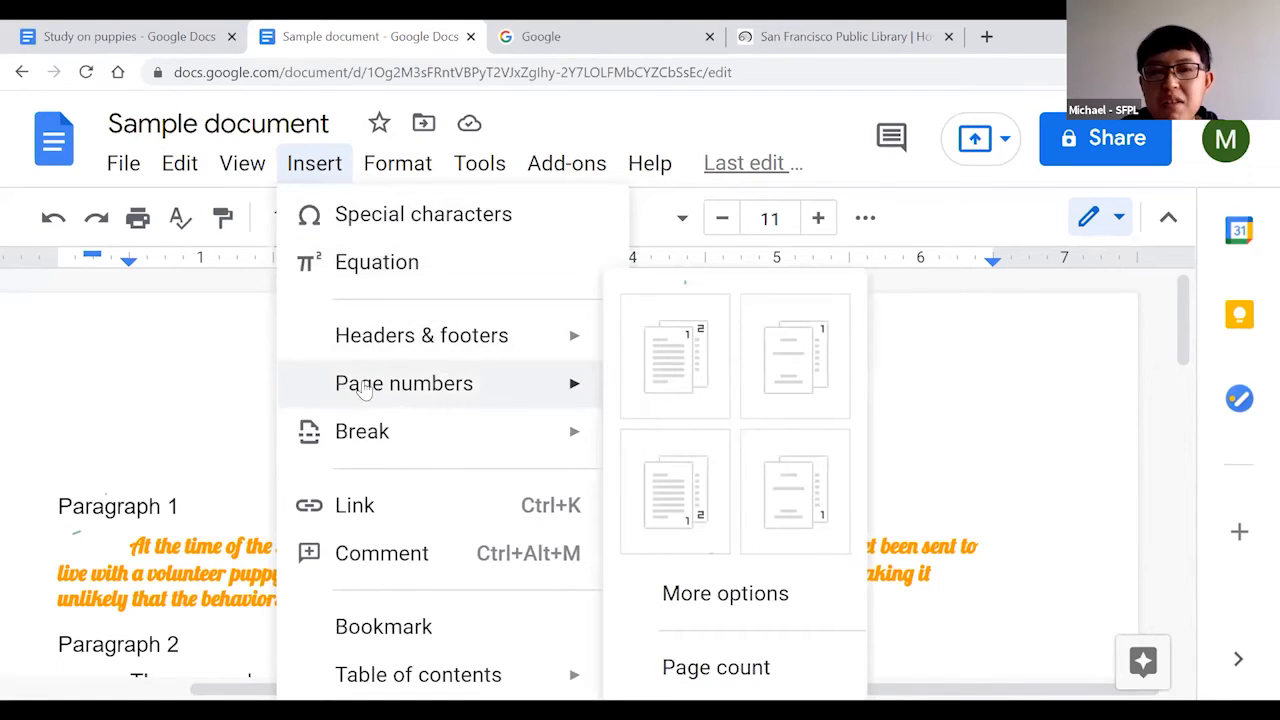
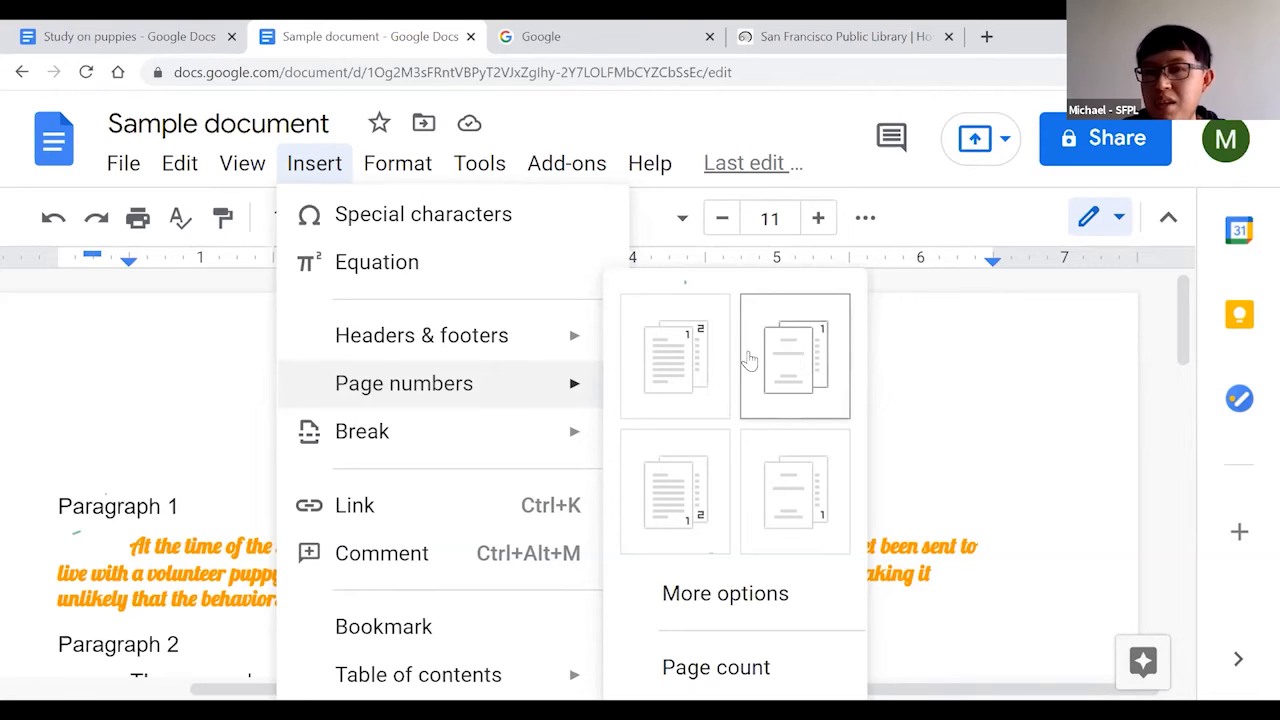
click(676, 362)
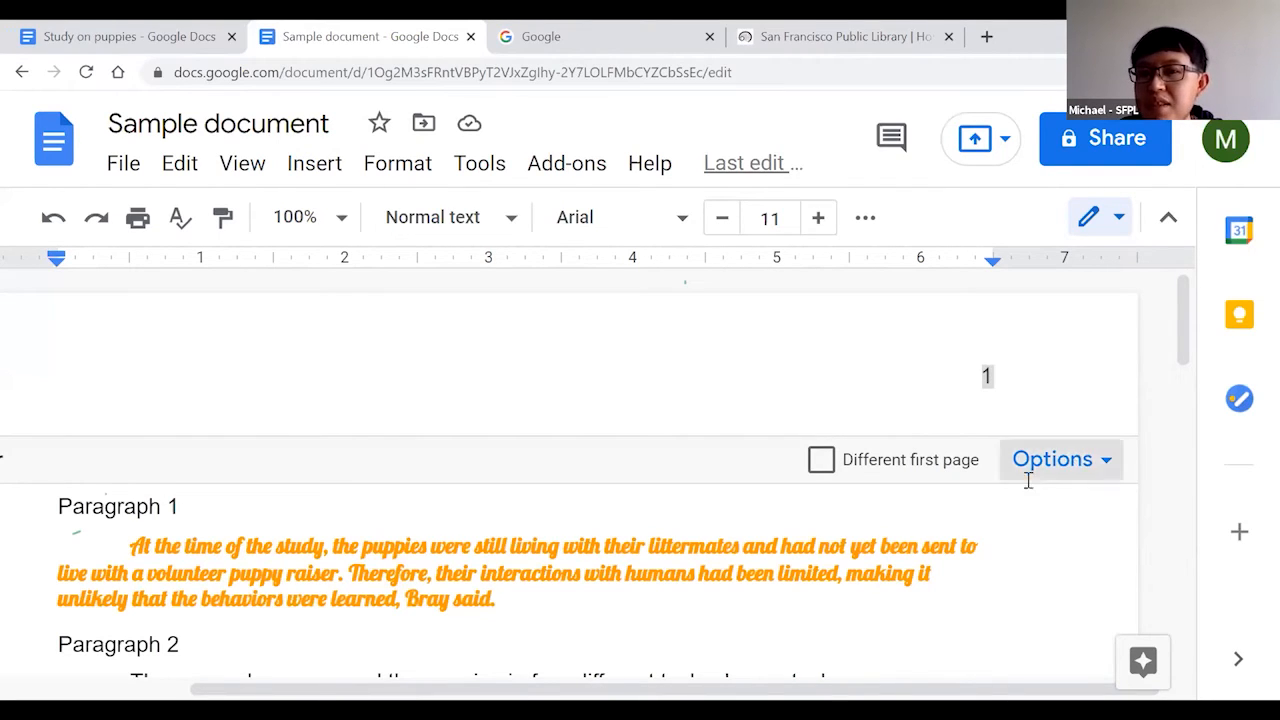
click(976, 624)
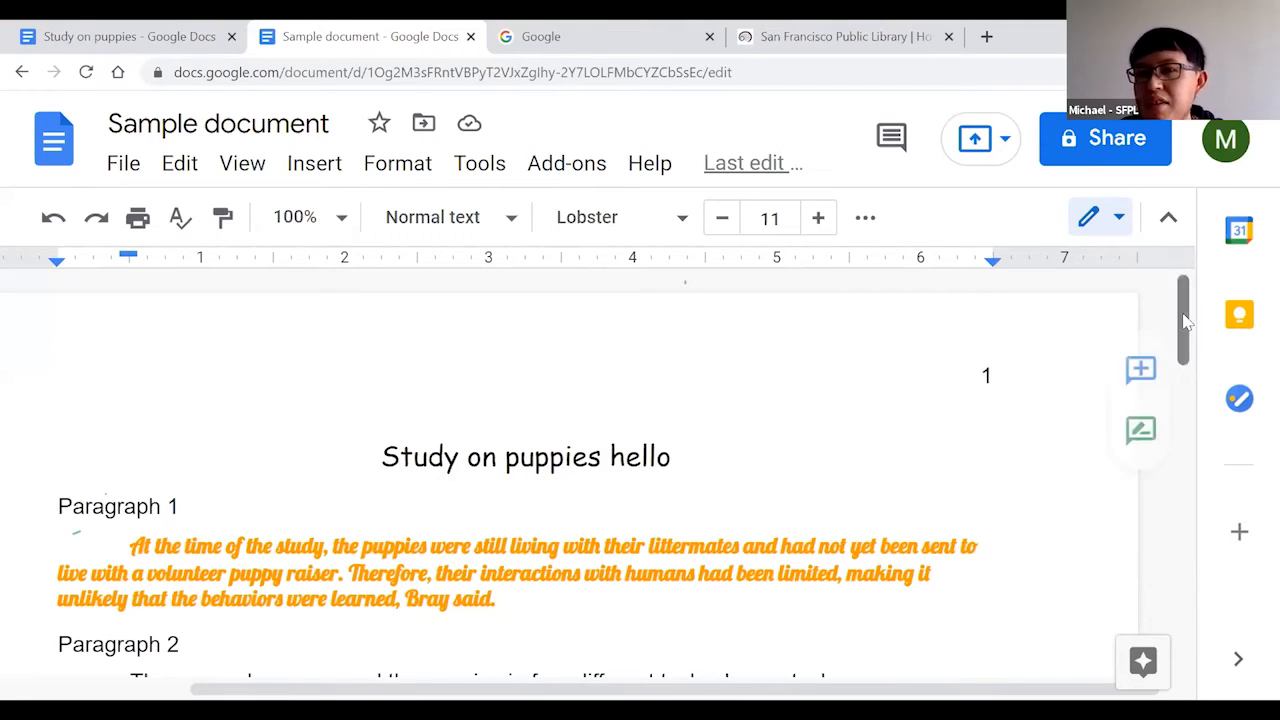
Add blank lines below the Puppies, Dogs, Cats list until the document runs onto a second page.
scroll(1186, 404, down, 2)
scroll(1186, 404, down, 8)
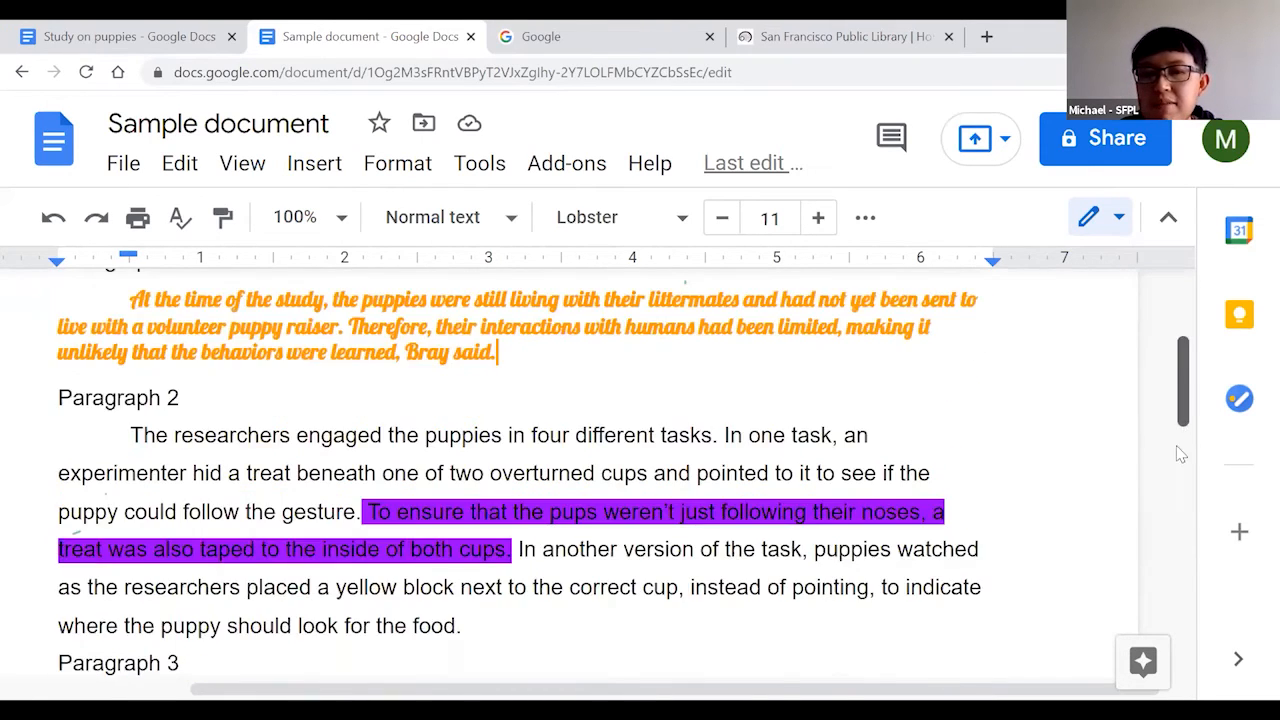
click(359, 441)
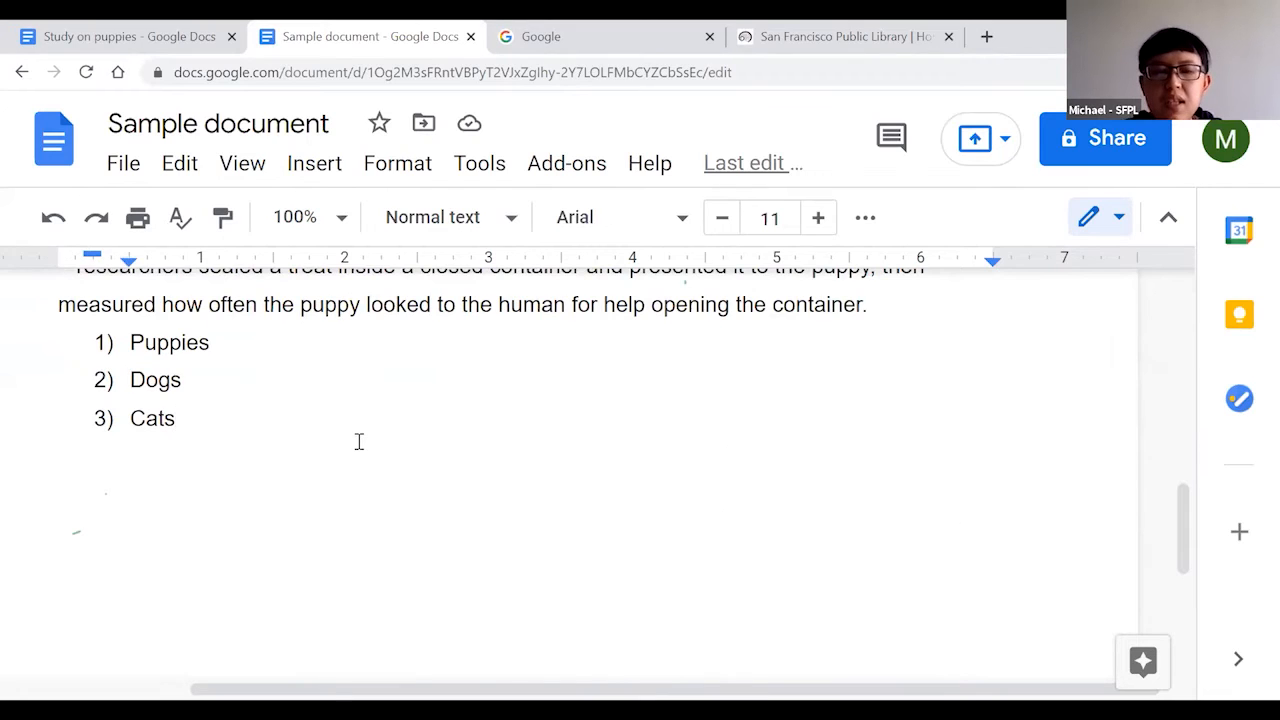
key(Return)
key(Return)
key(Return)
key(Return)
key(Return)
key(Return)
key(Return)
key(Return)
key(Return)
key(Return)
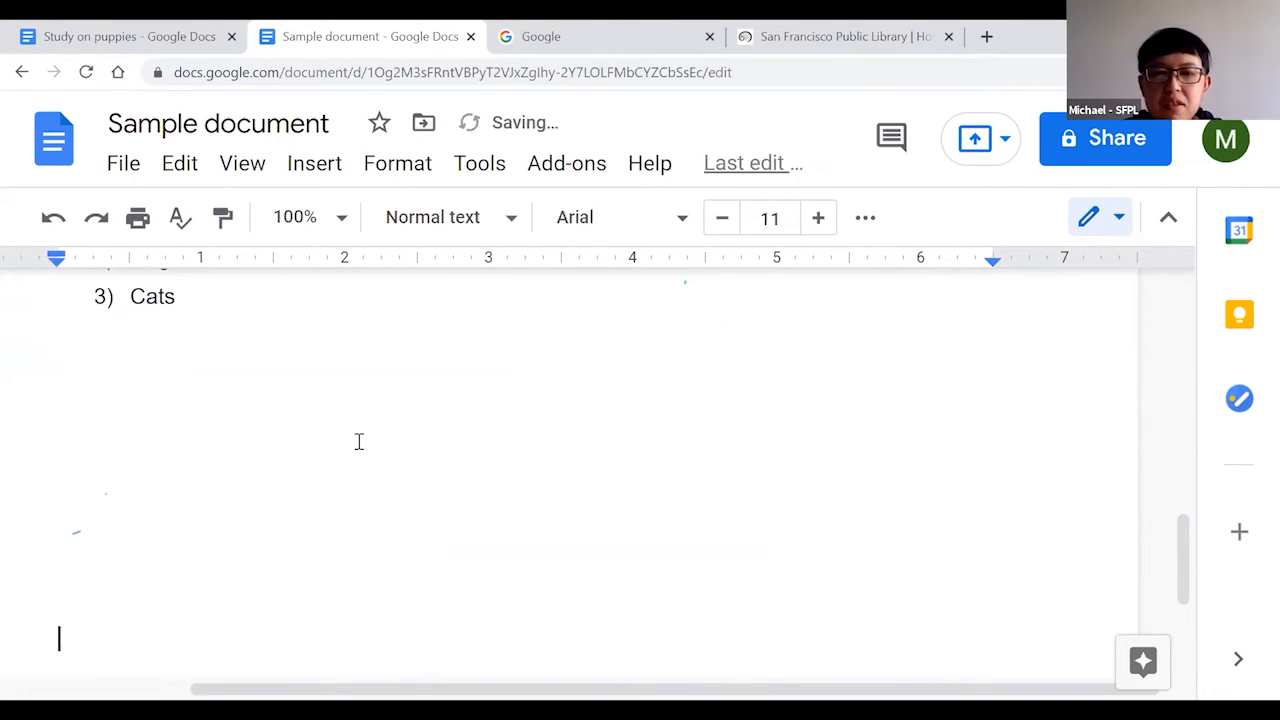
key(Return)
key(Return)
key(Return)
key(Return)
key(Return)
key(Return)
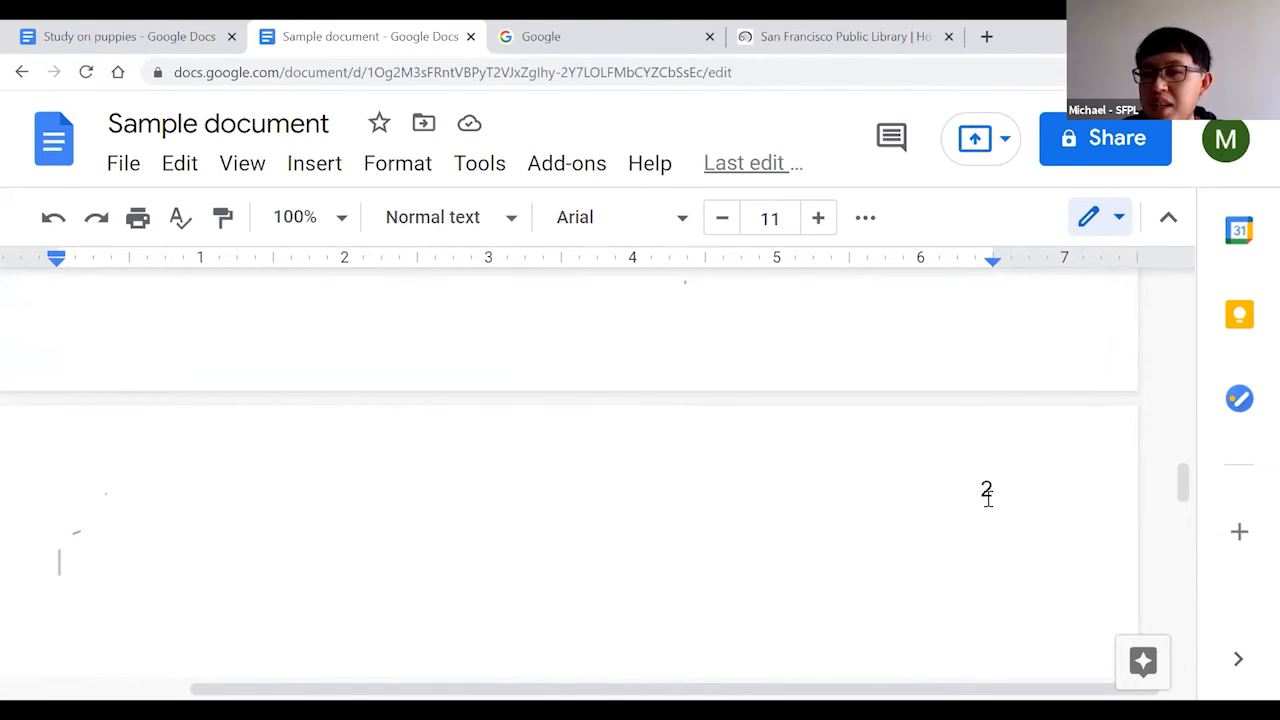
Add an empty line between the end of Paragraph 2's text and the Paragraph 3 heading.
drag(1183, 481, 1190, 318)
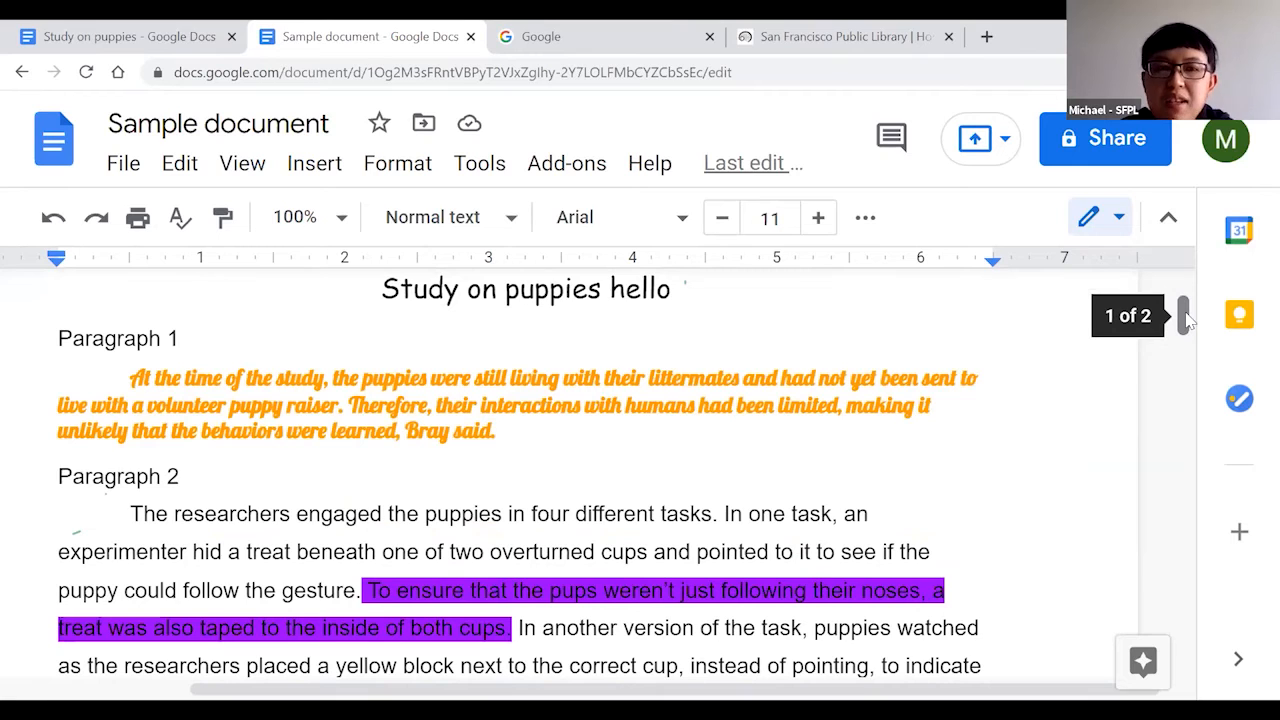
drag(1186, 318, 1186, 345)
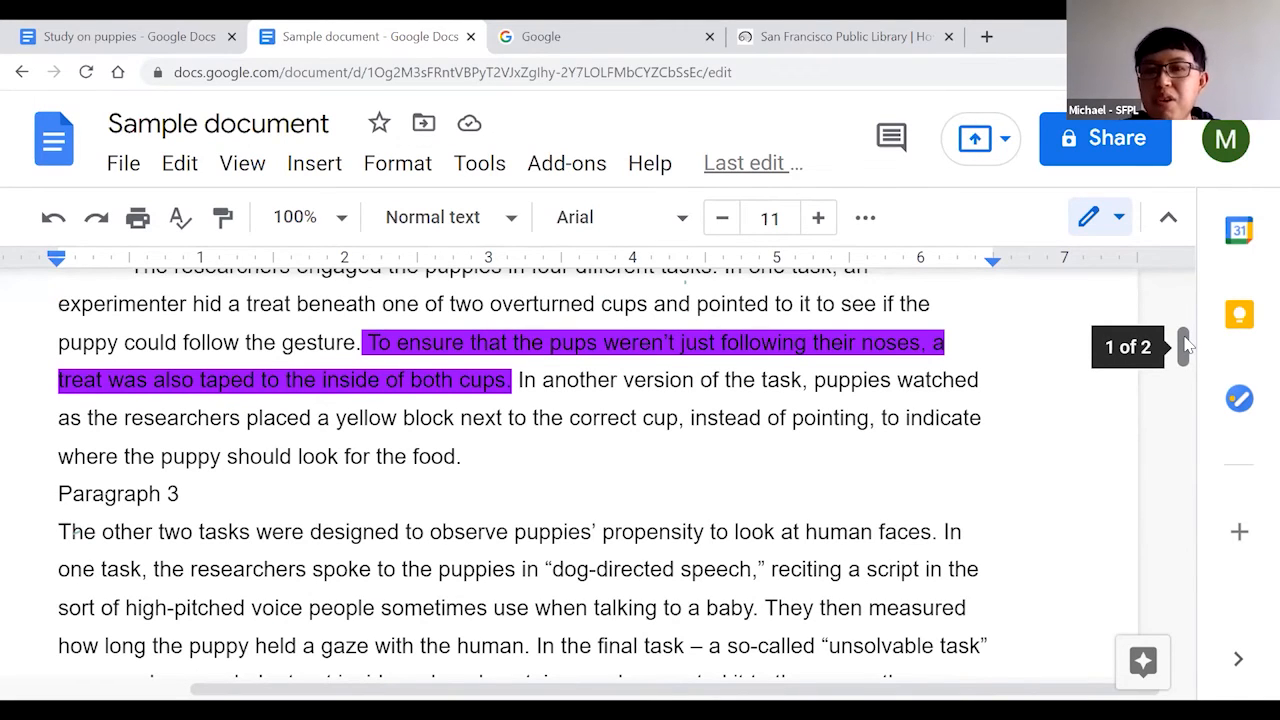
mouse_move(1185, 346)
mouse_down()
mouse_move(1185, 400)
mouse_move(1183, 351)
mouse_up()
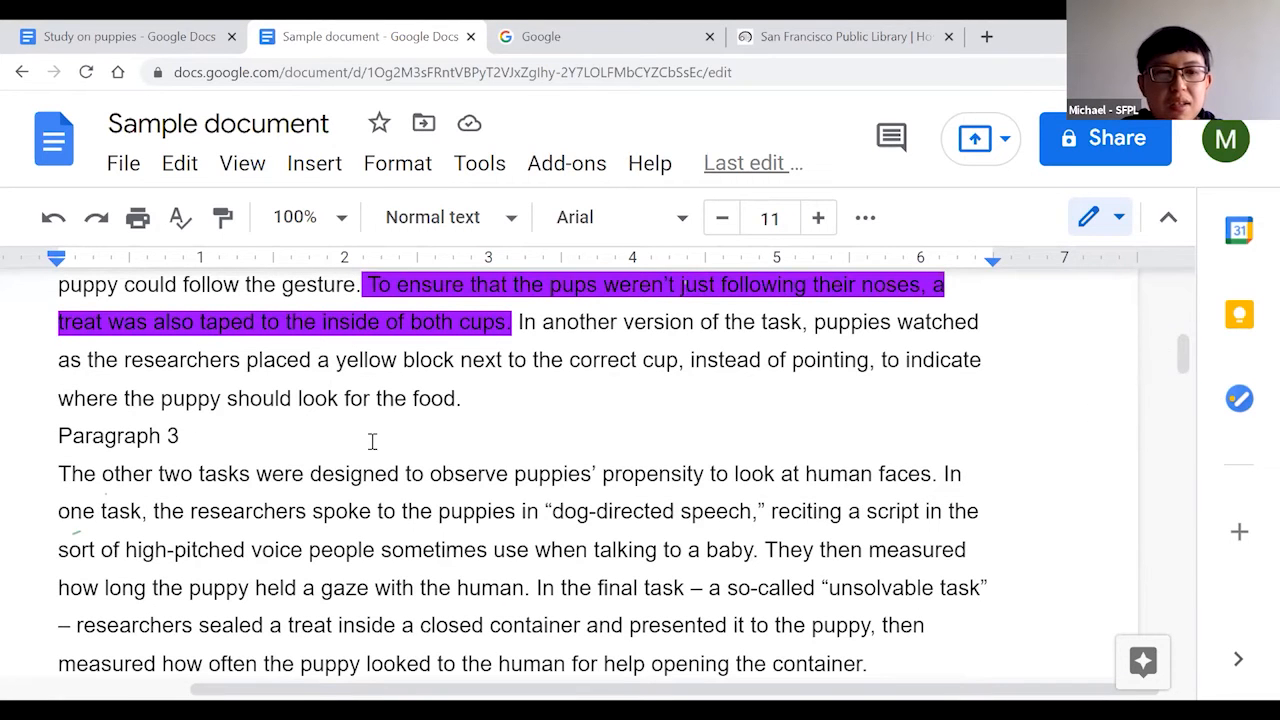
click(485, 396)
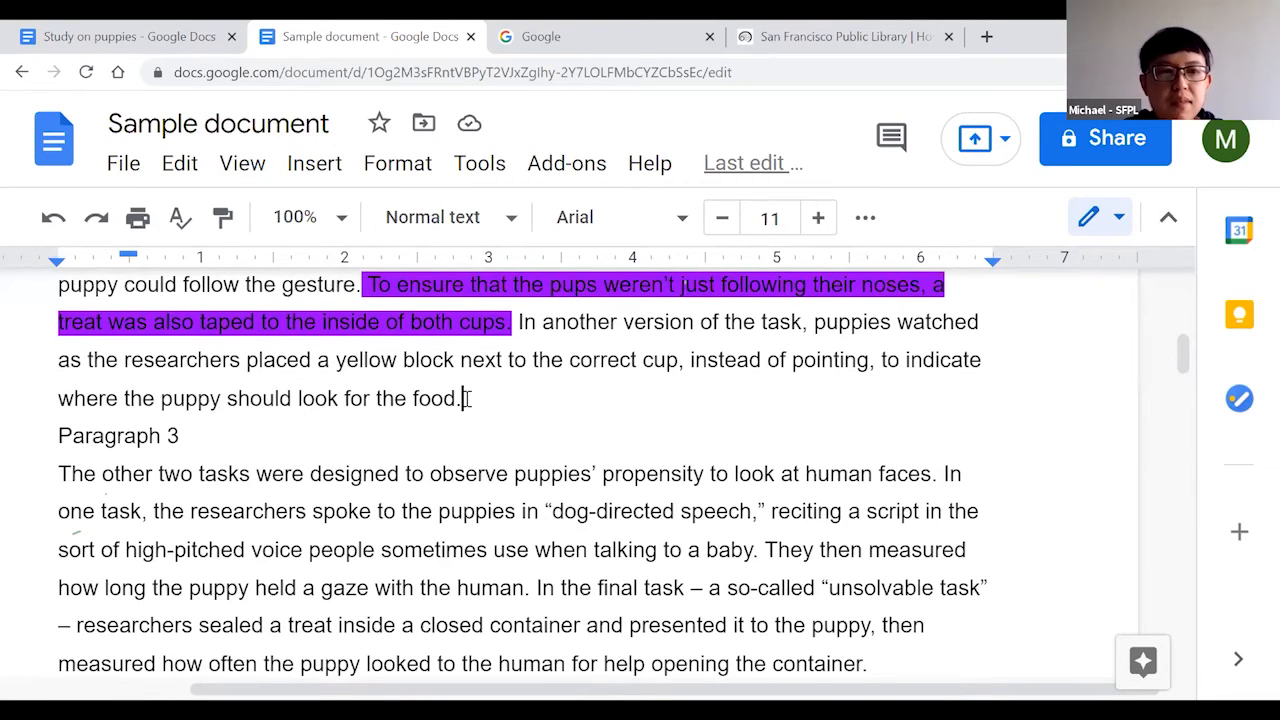
key(Return)
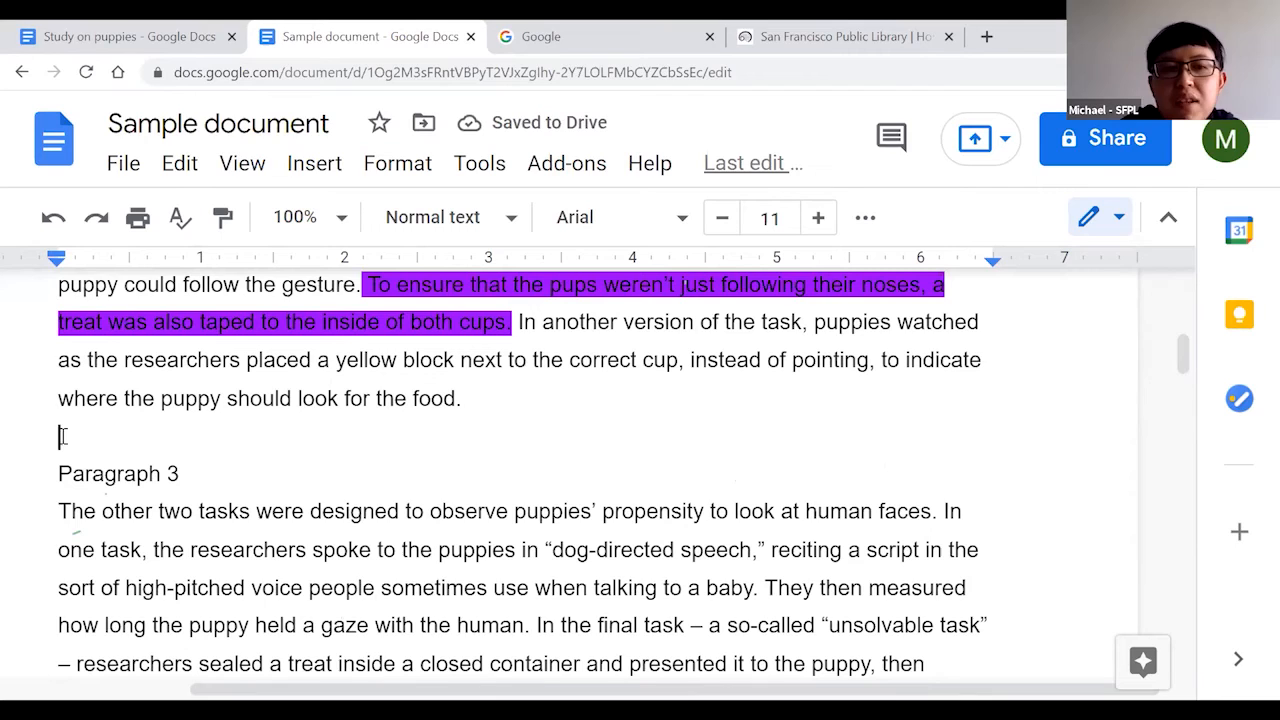
Start inserting an image from the web on the empty line and search for "Puppies".
click(866, 222)
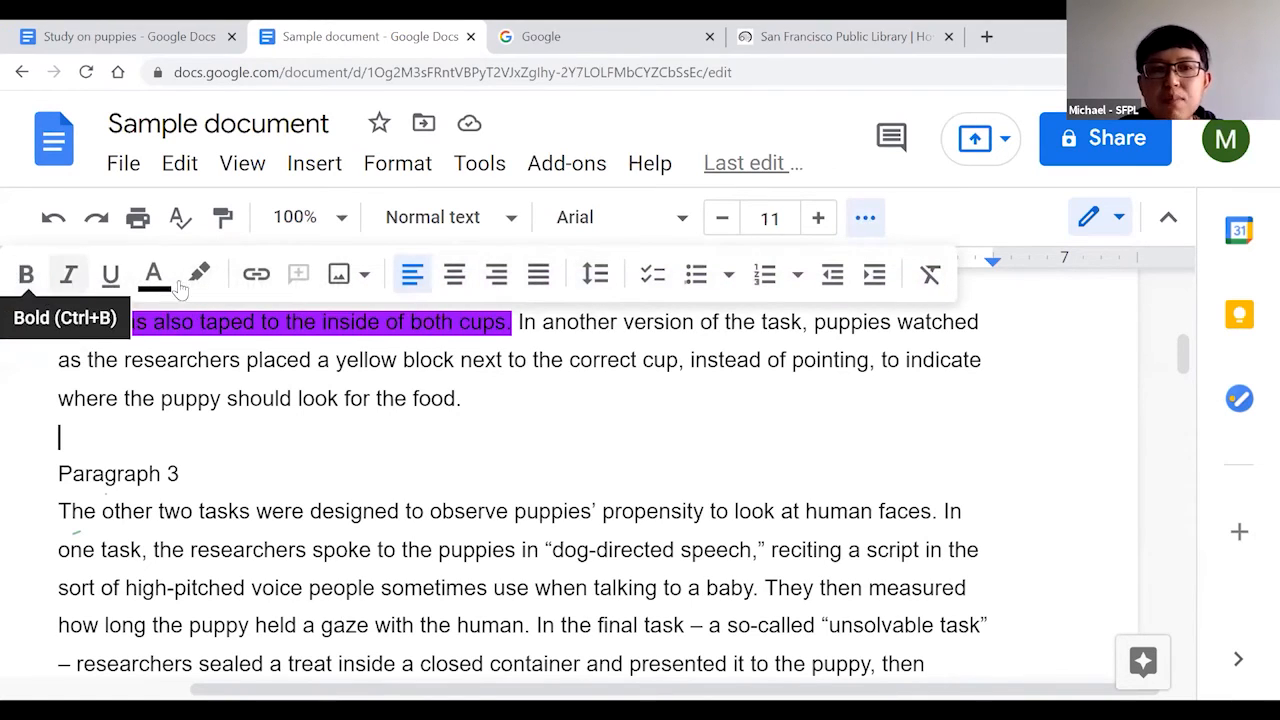
click(337, 280)
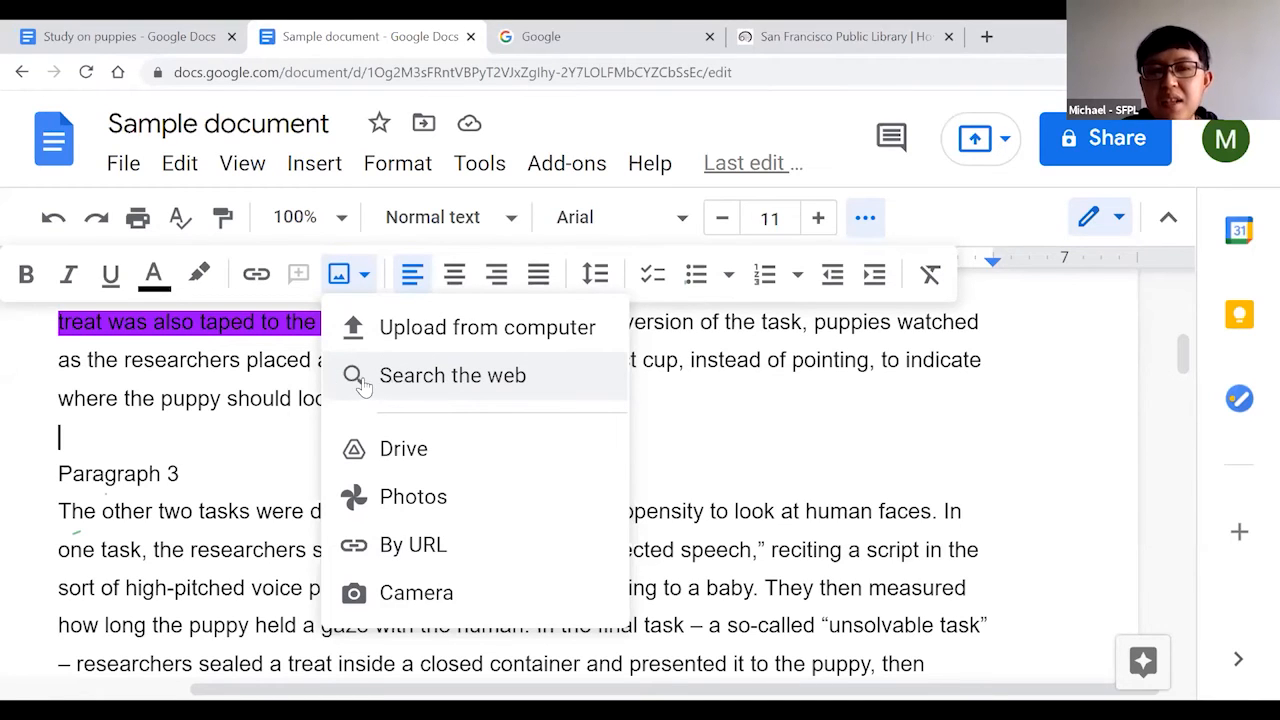
click(401, 378)
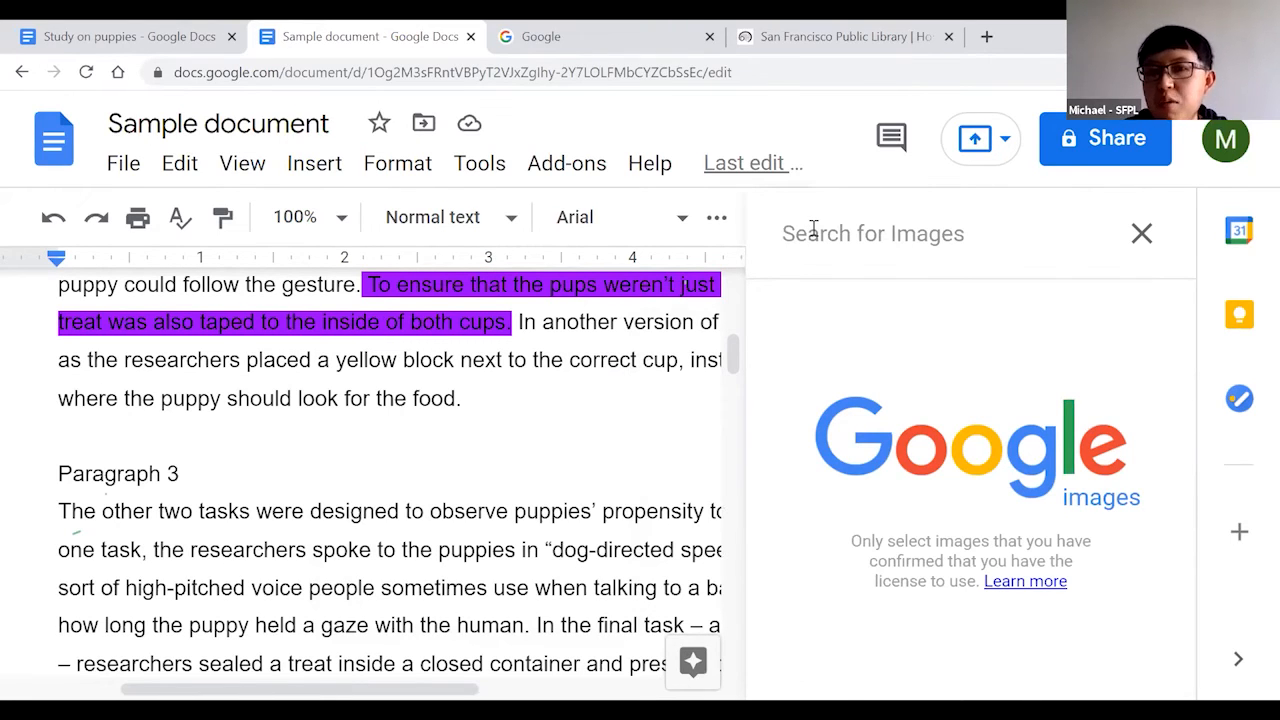
text(Puppies)
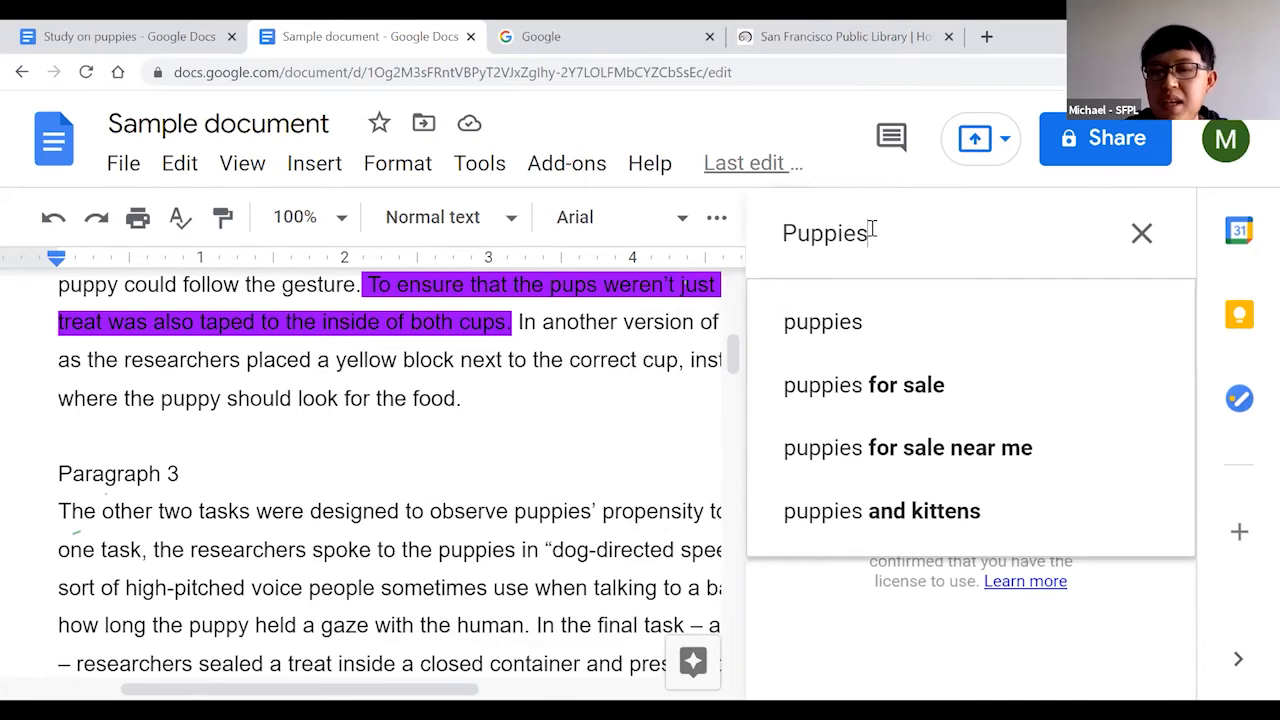
key(Return)
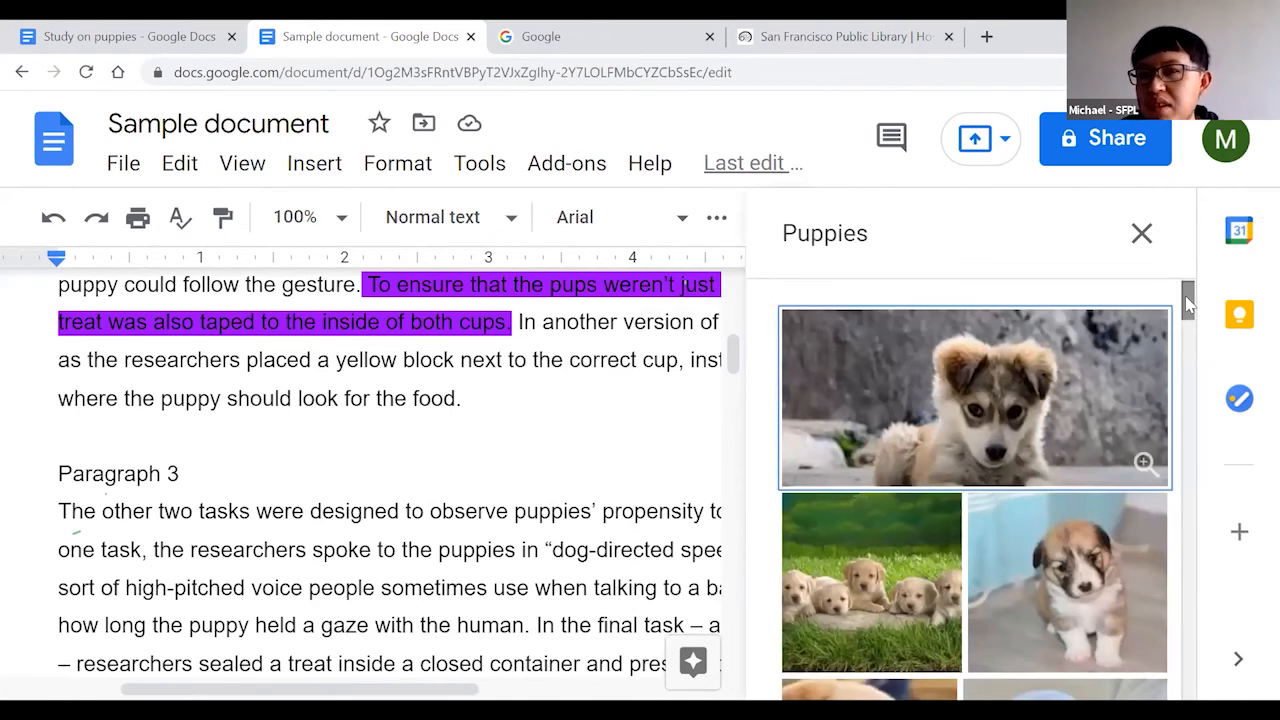
Insert three image results: the curled-up brown puppy, the black-and-white photo of two puppies, and the puppies in a wire crate.
drag(1188, 300, 1189, 447)
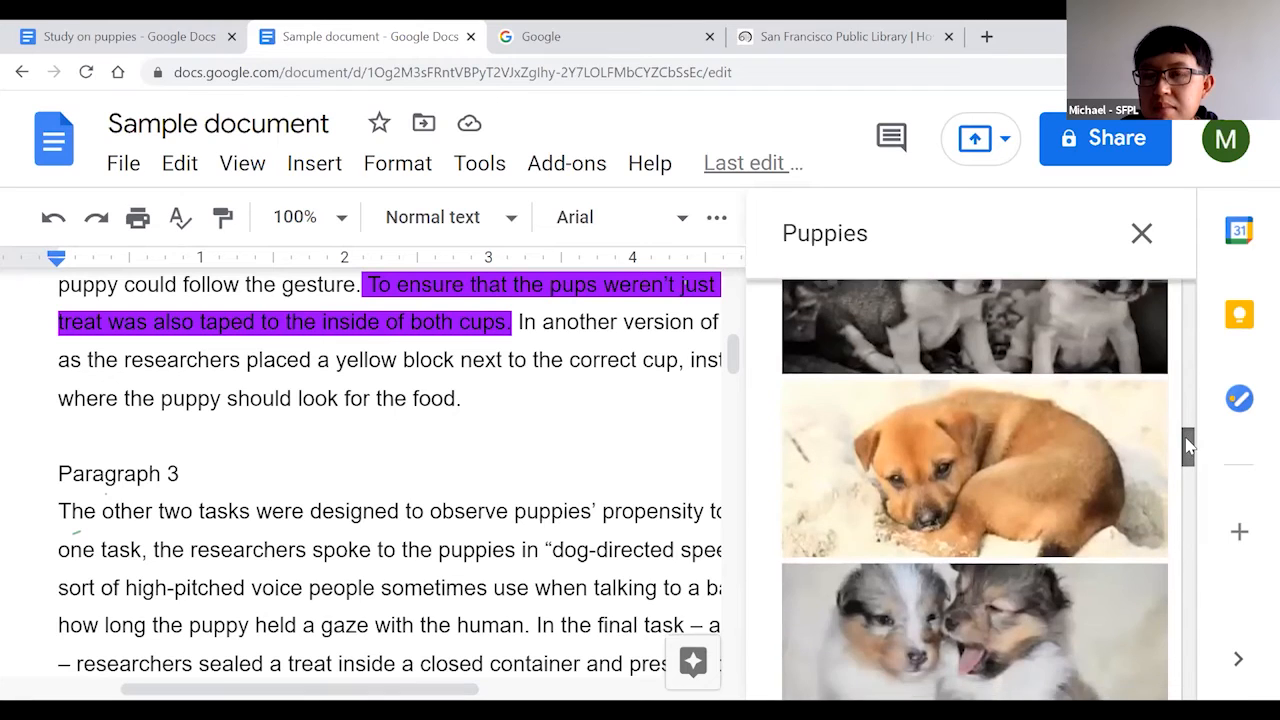
click(881, 444)
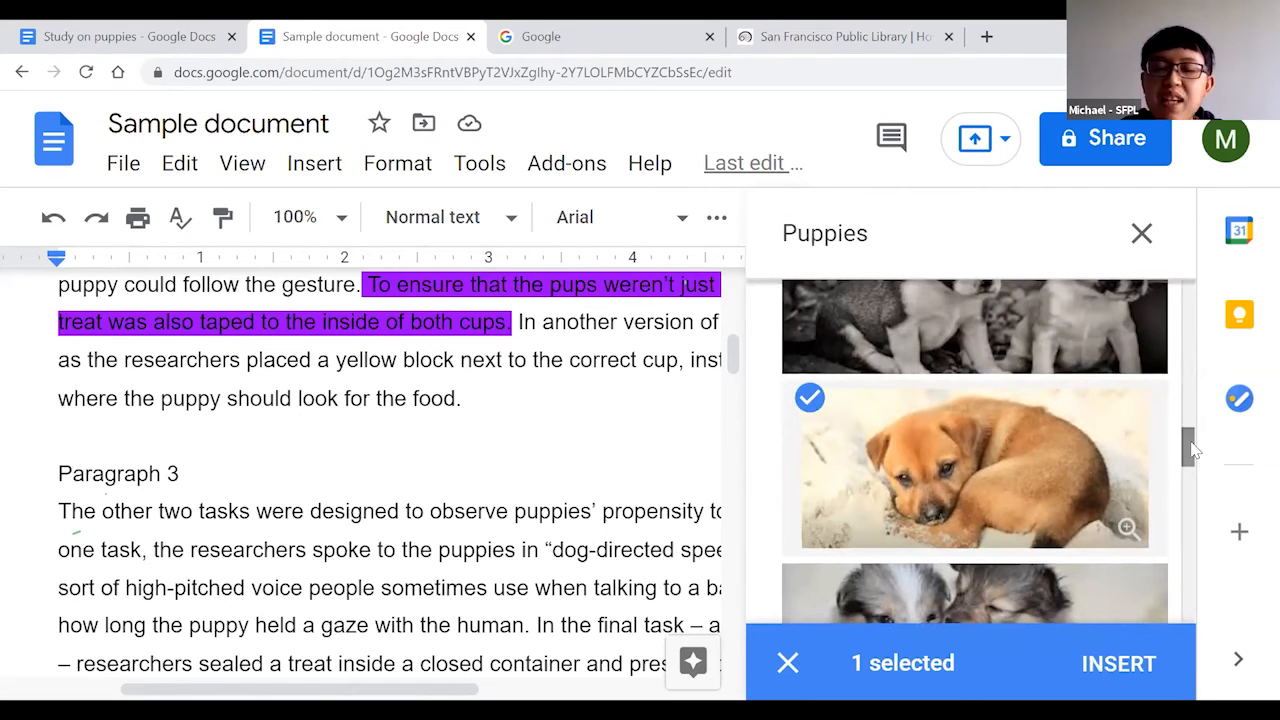
mouse_move(1189, 441)
mouse_down()
mouse_move(1191, 452)
mouse_move(1188, 425)
mouse_up()
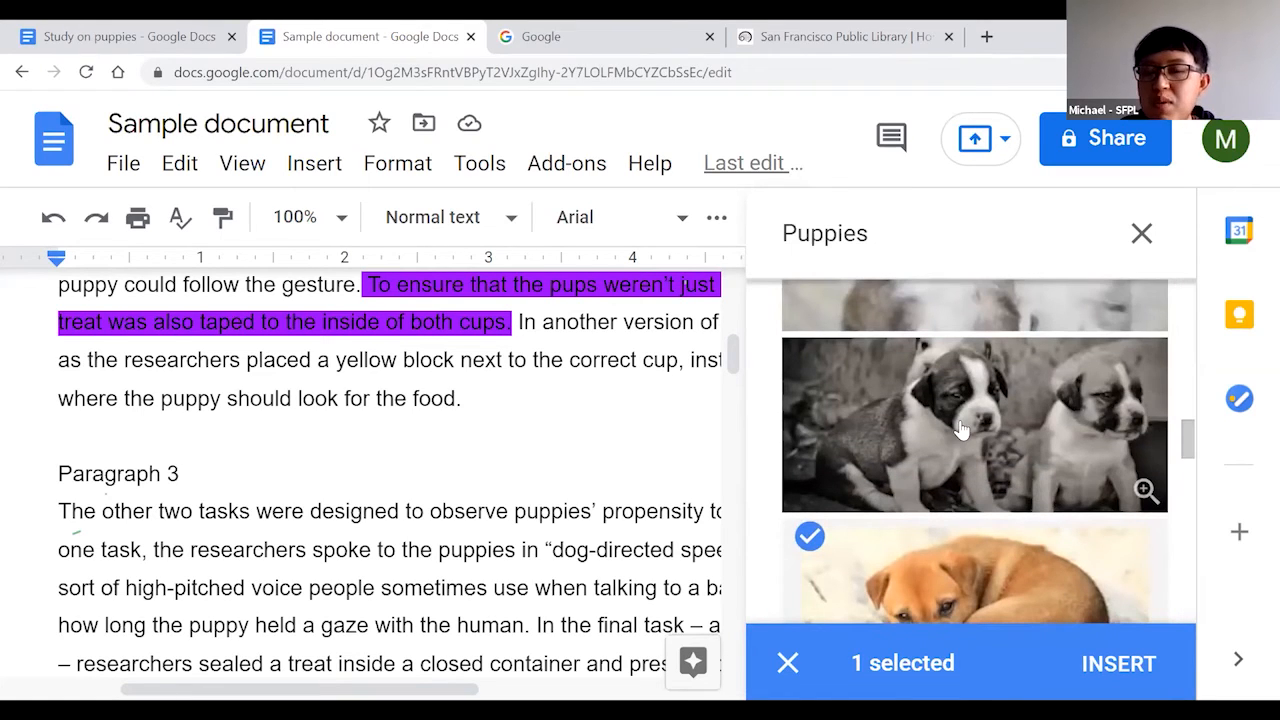
click(882, 405)
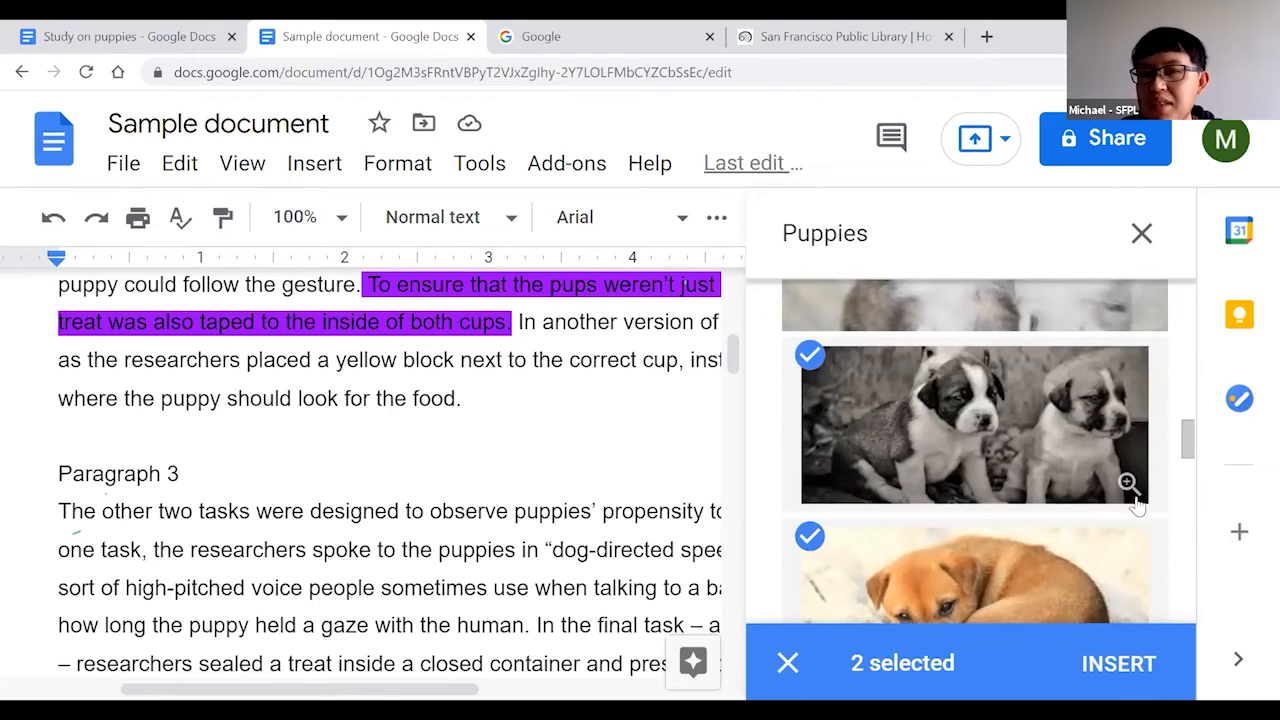
scroll(1182, 441, up, 3)
scroll(1186, 436, up, 3)
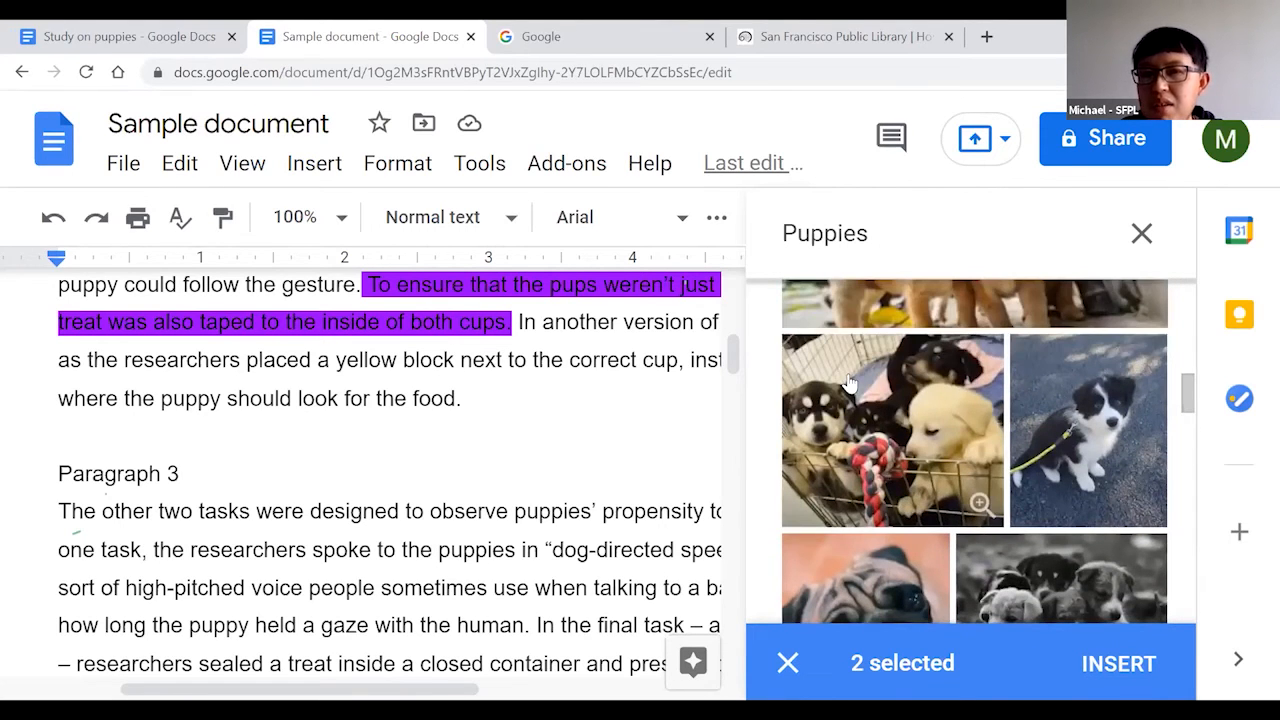
click(848, 383)
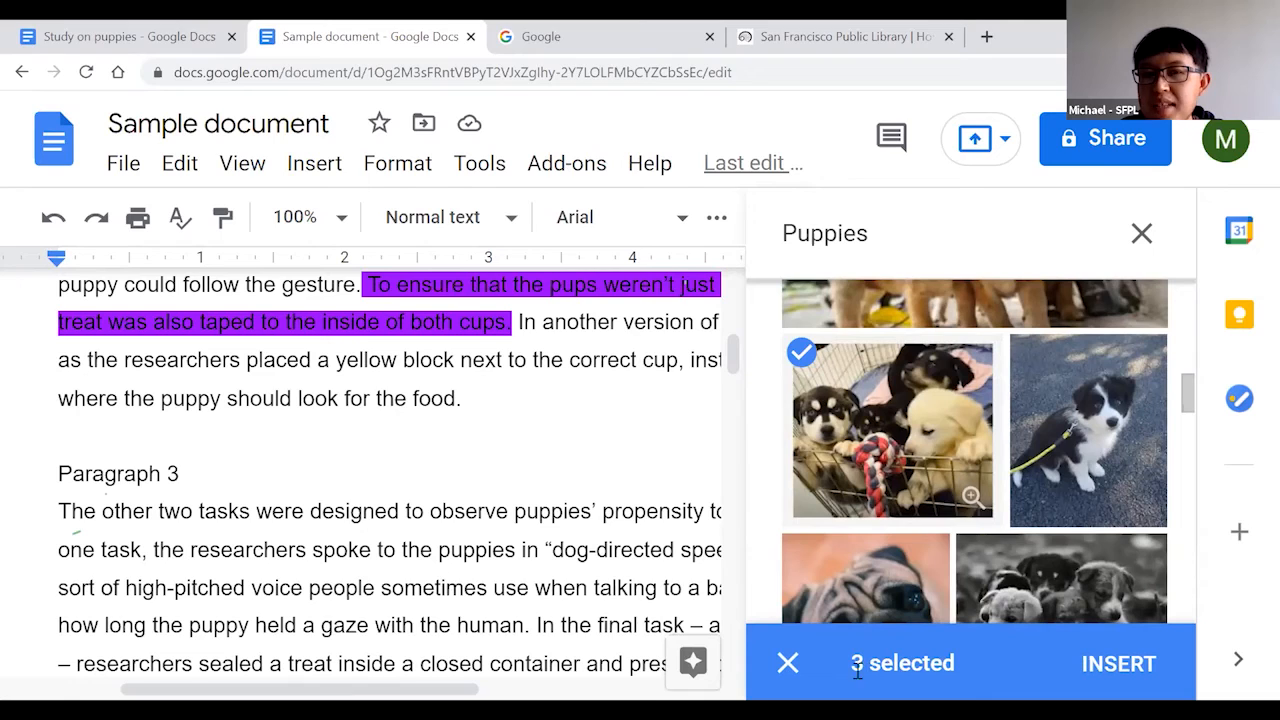
click(1118, 664)
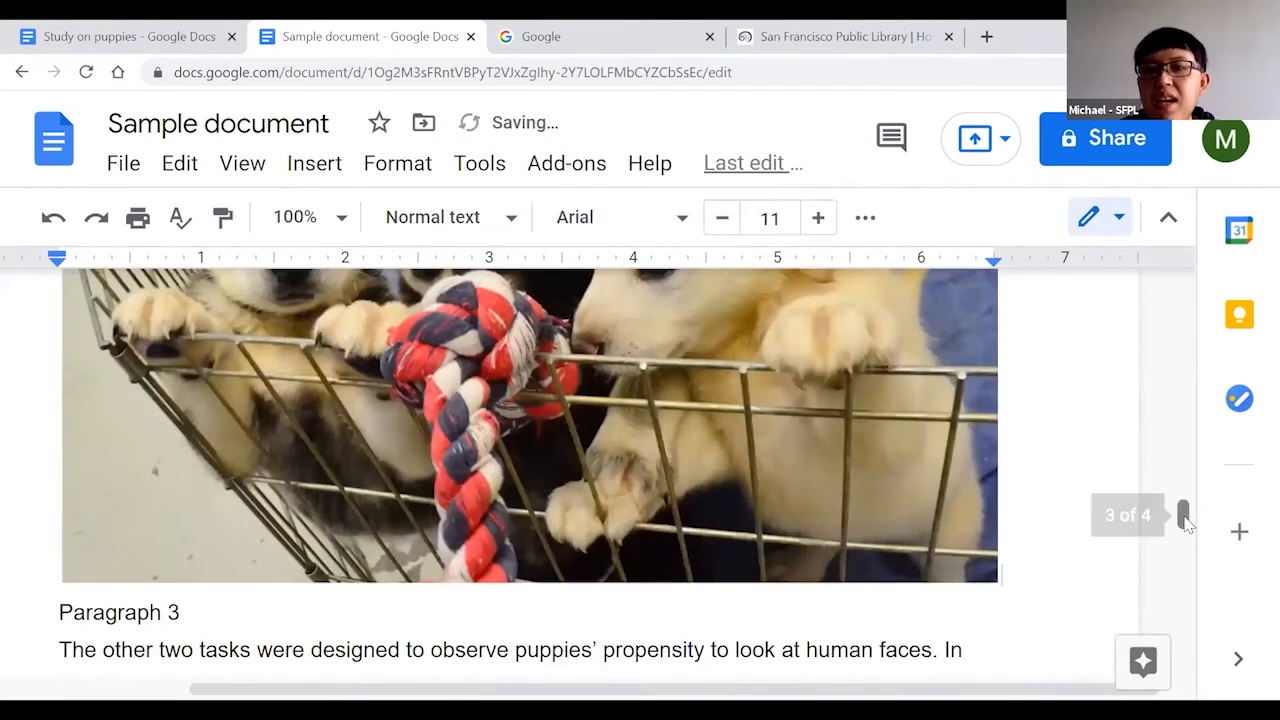
Shrink the image of puppies in the wire crate proportionally to about 2.4 inches wide and deselect it.
drag(1183, 517, 1182, 381)
drag(1174, 435, 1177, 524)
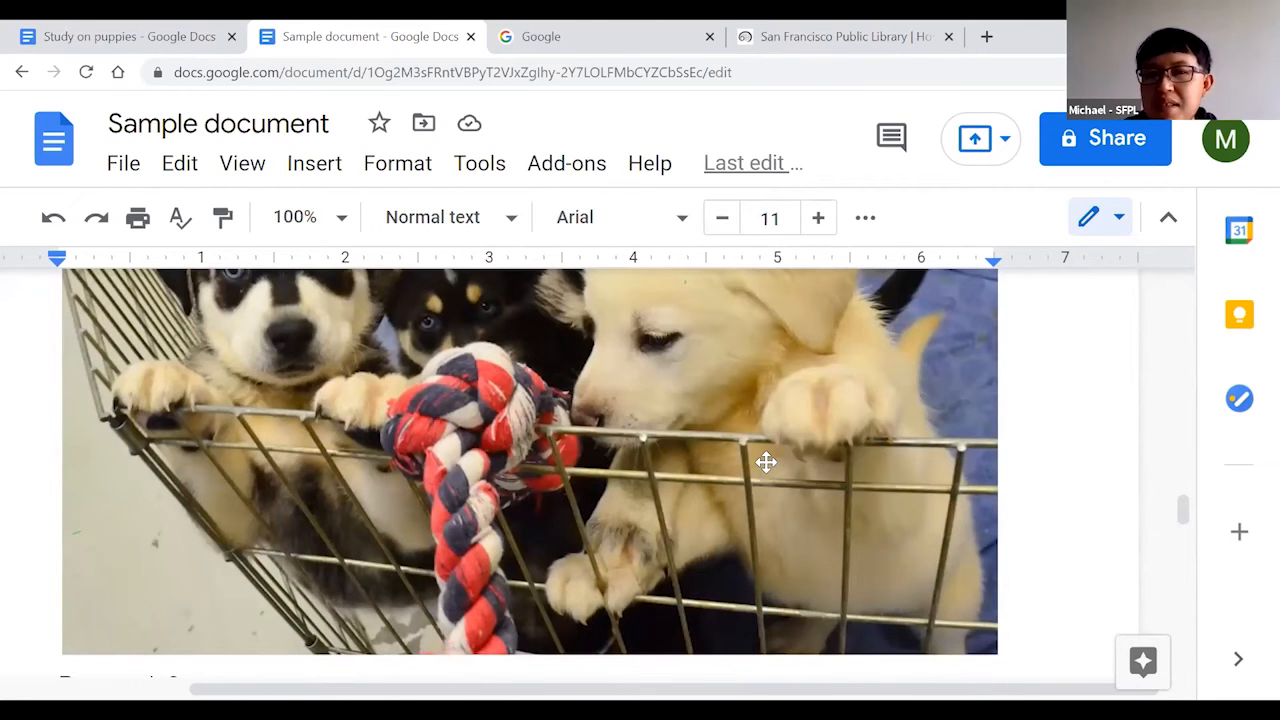
click(668, 430)
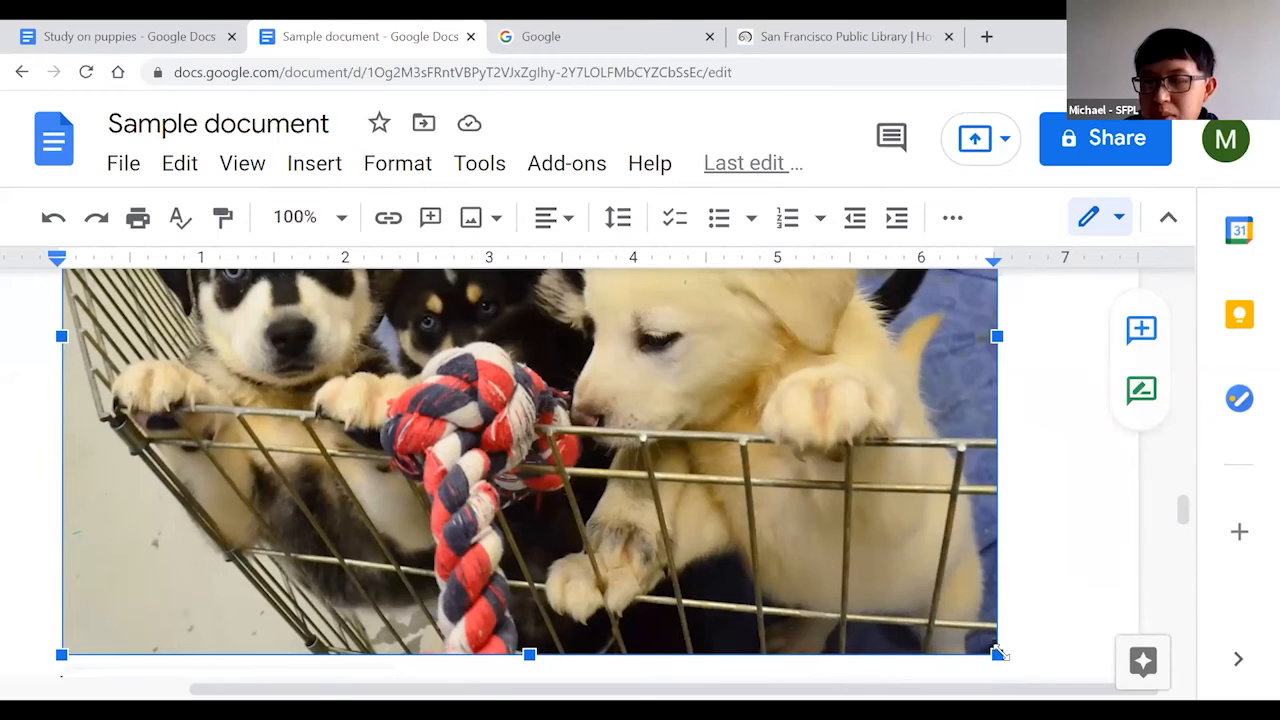
drag(997, 652, 410, 350)
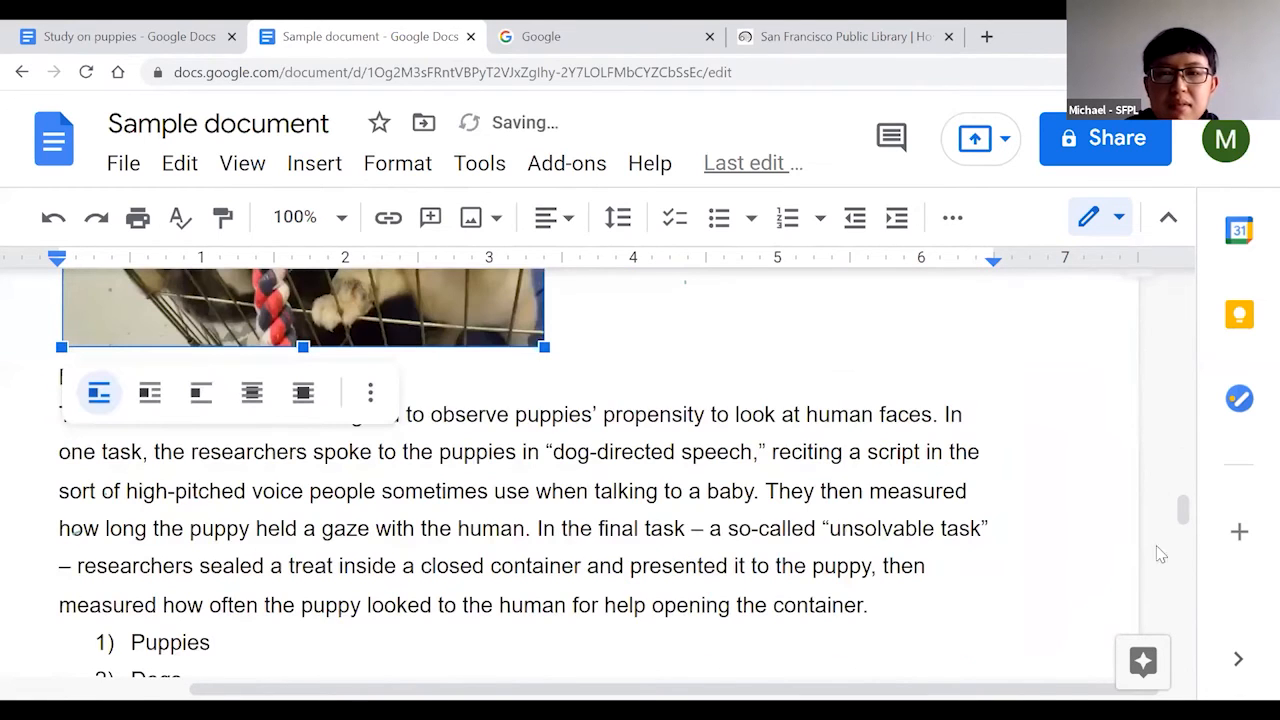
scroll(1178, 512, up, 2)
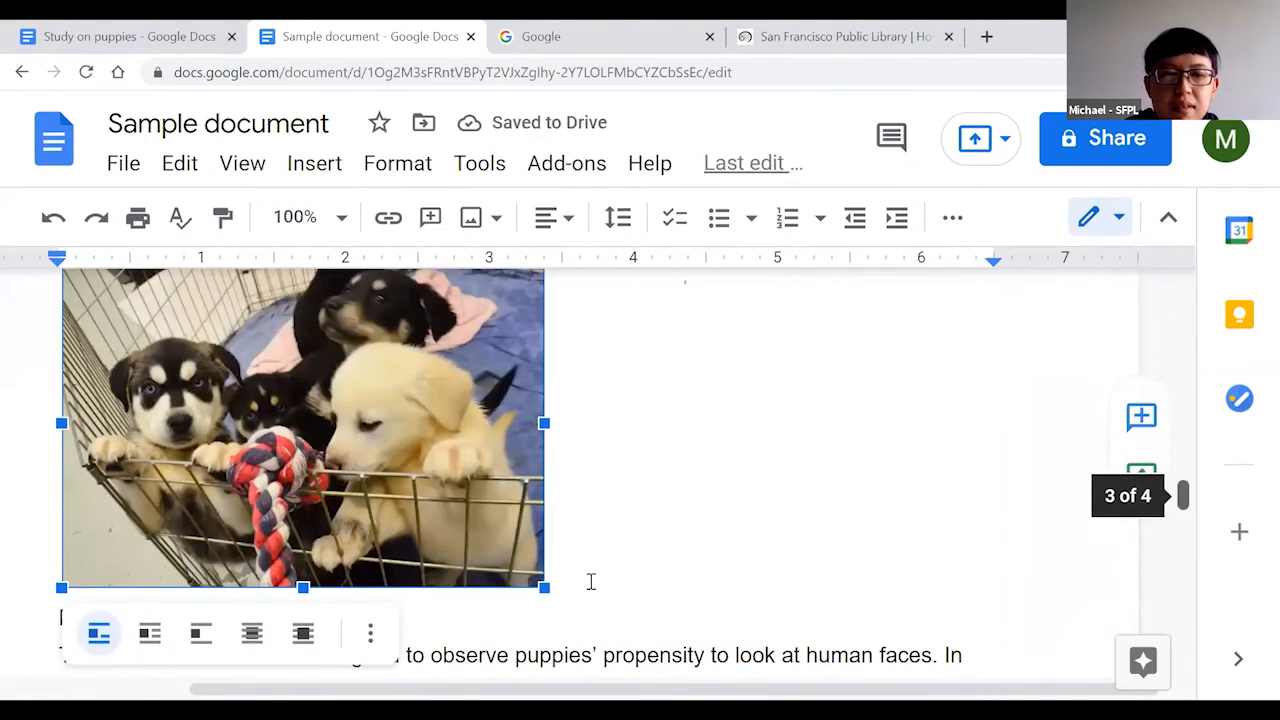
drag(457, 537, 362, 497)
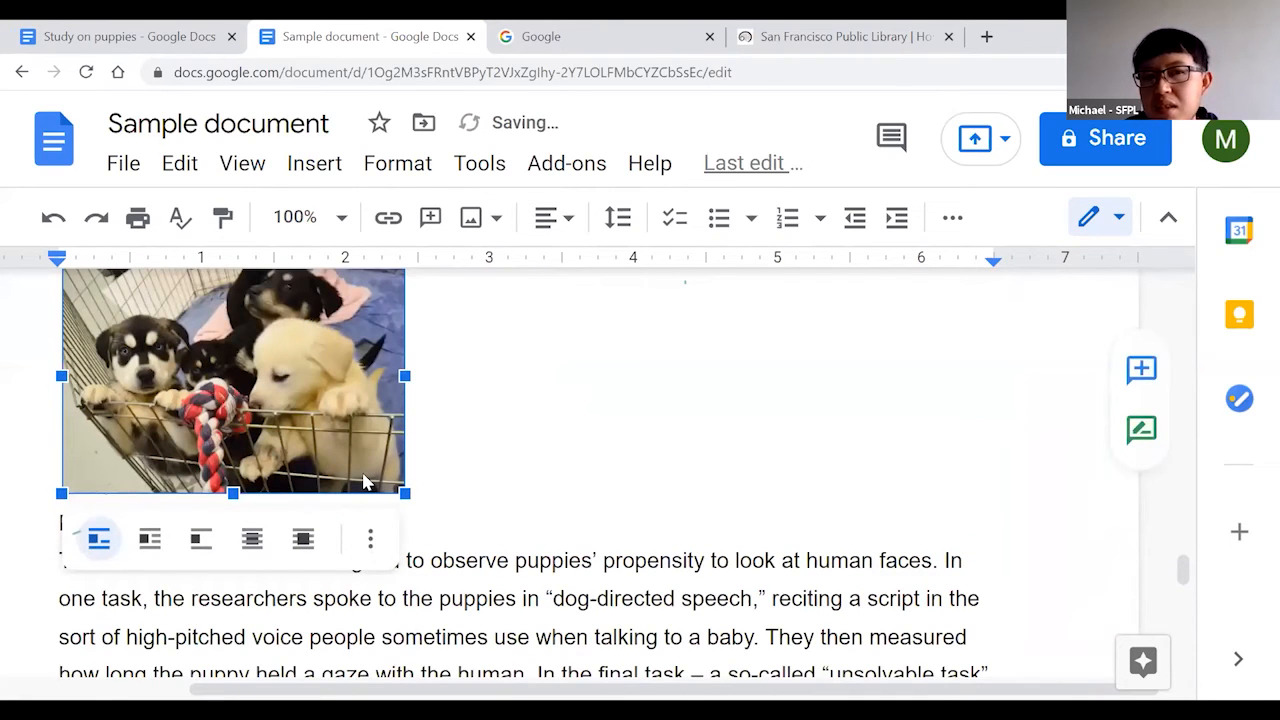
click(498, 471)
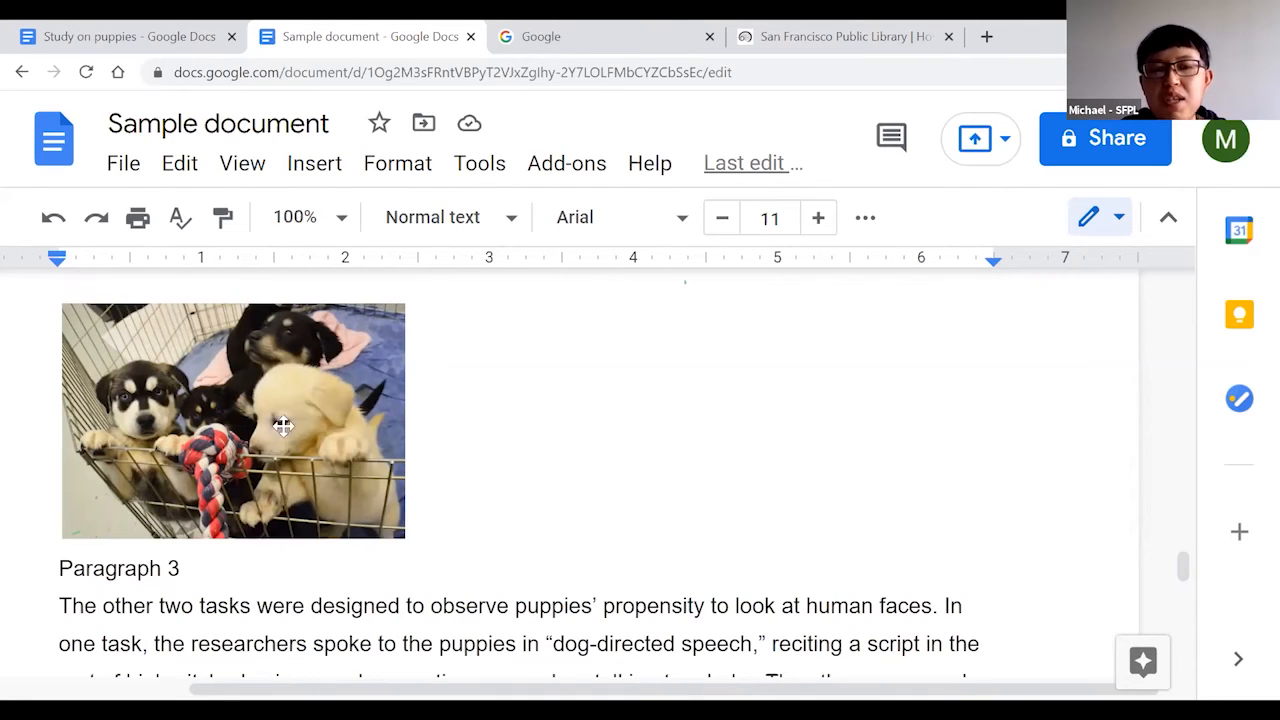
Center-align the image of puppies in the wire crate above Paragraph 3.
click(213, 405)
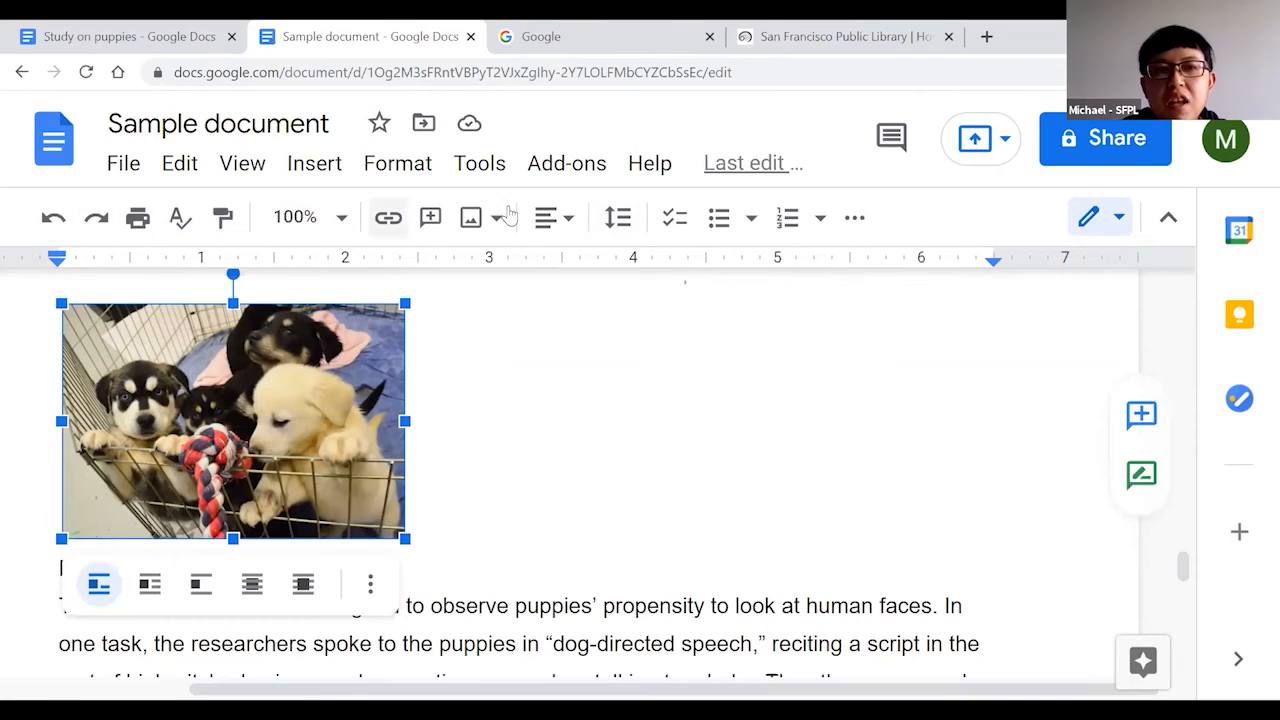
click(855, 219)
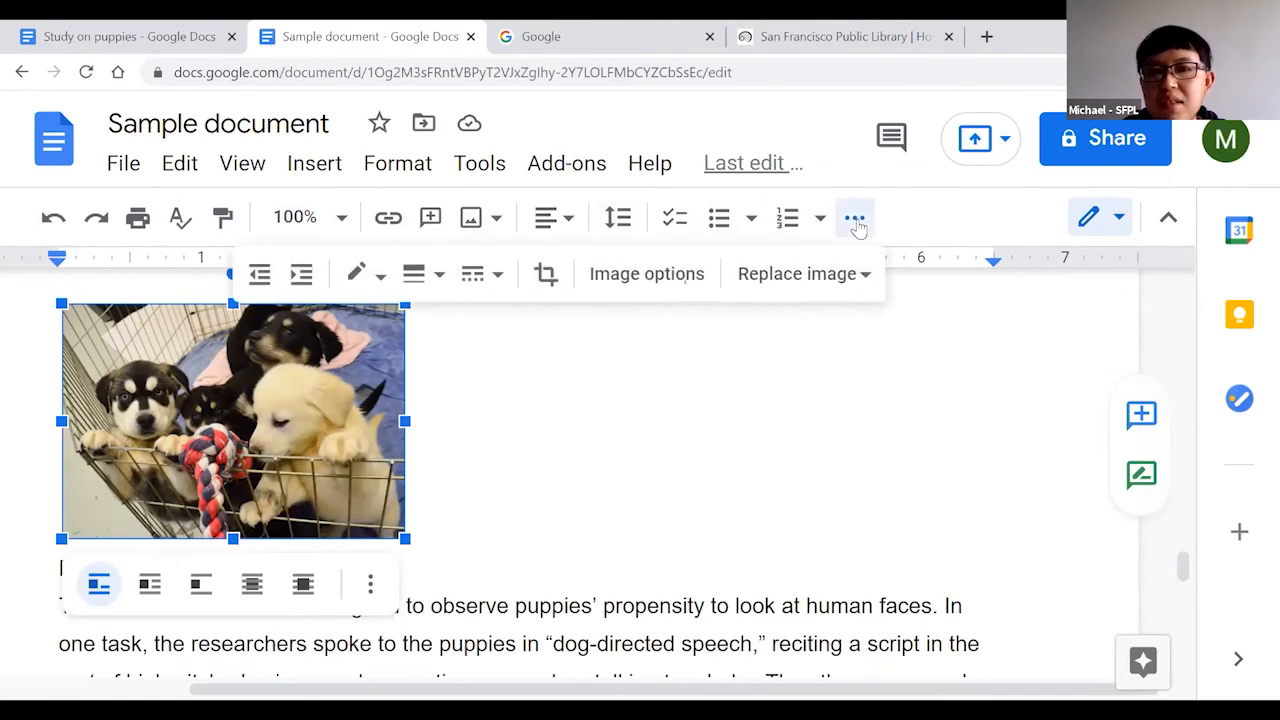
click(545, 222)
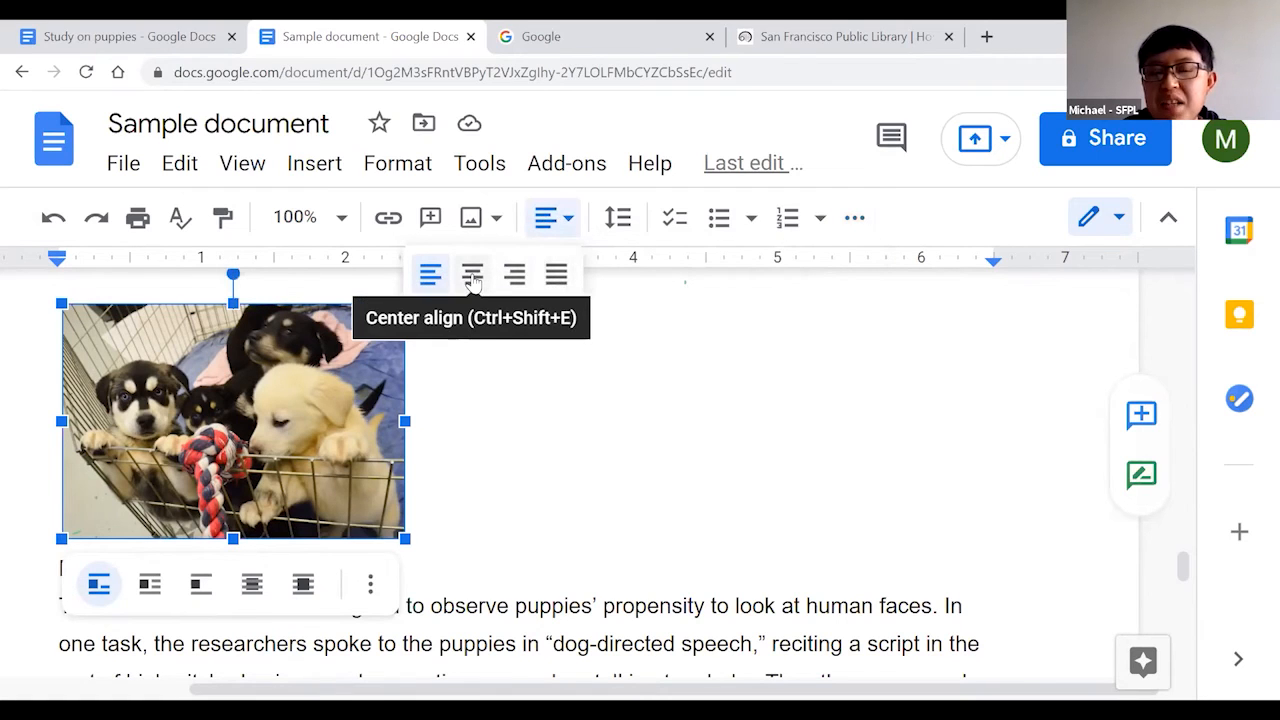
click(472, 275)
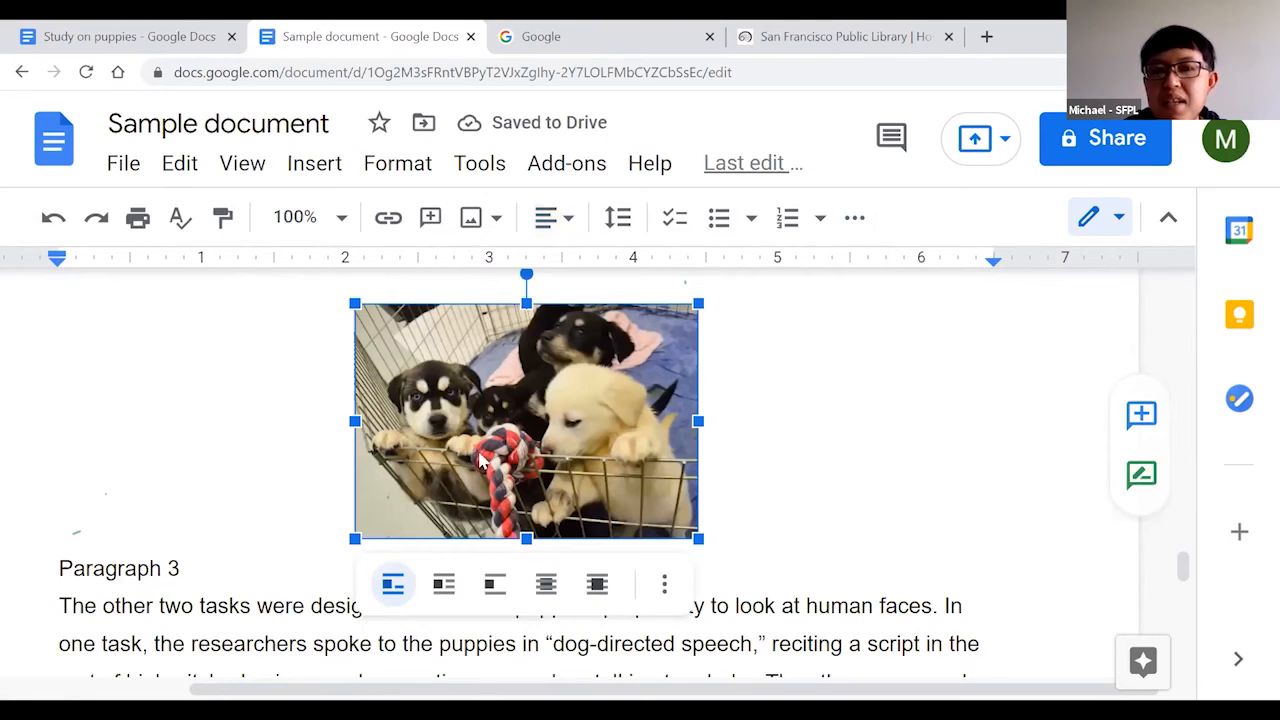
Deselect the image and check the word count of the whole document.
click(960, 491)
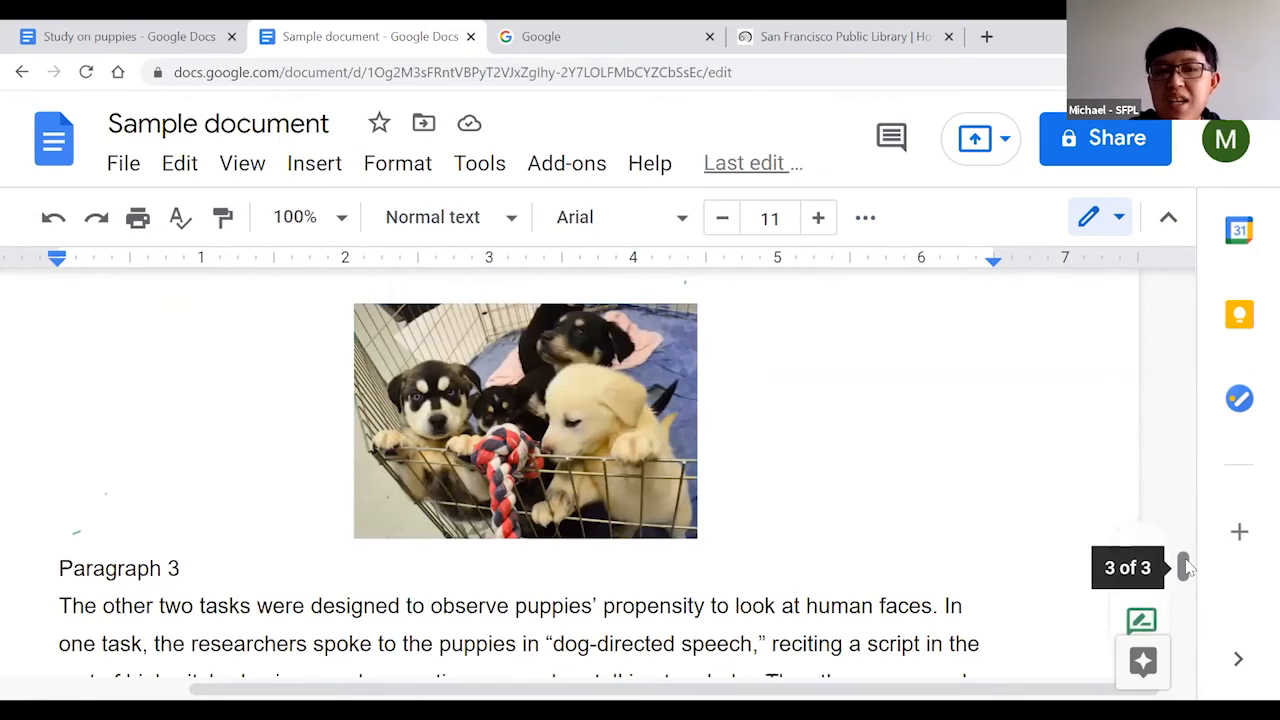
drag(1186, 562, 1184, 279)
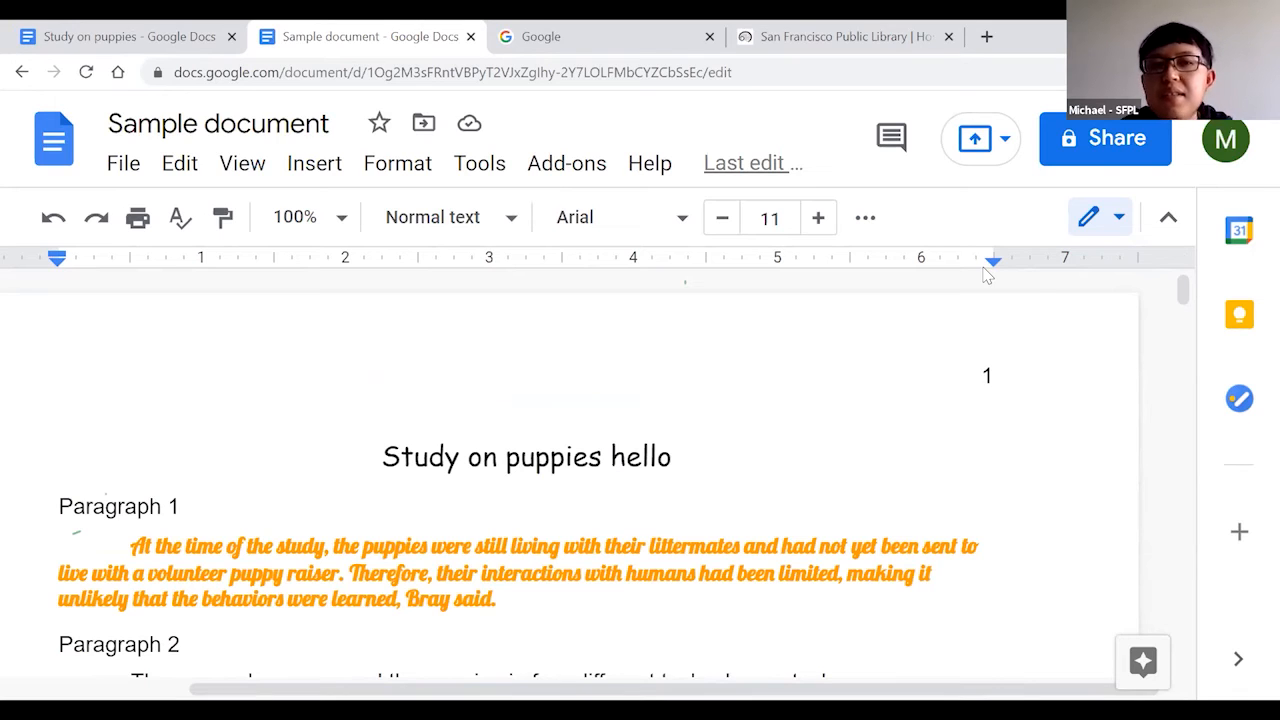
click(484, 166)
click(484, 166)
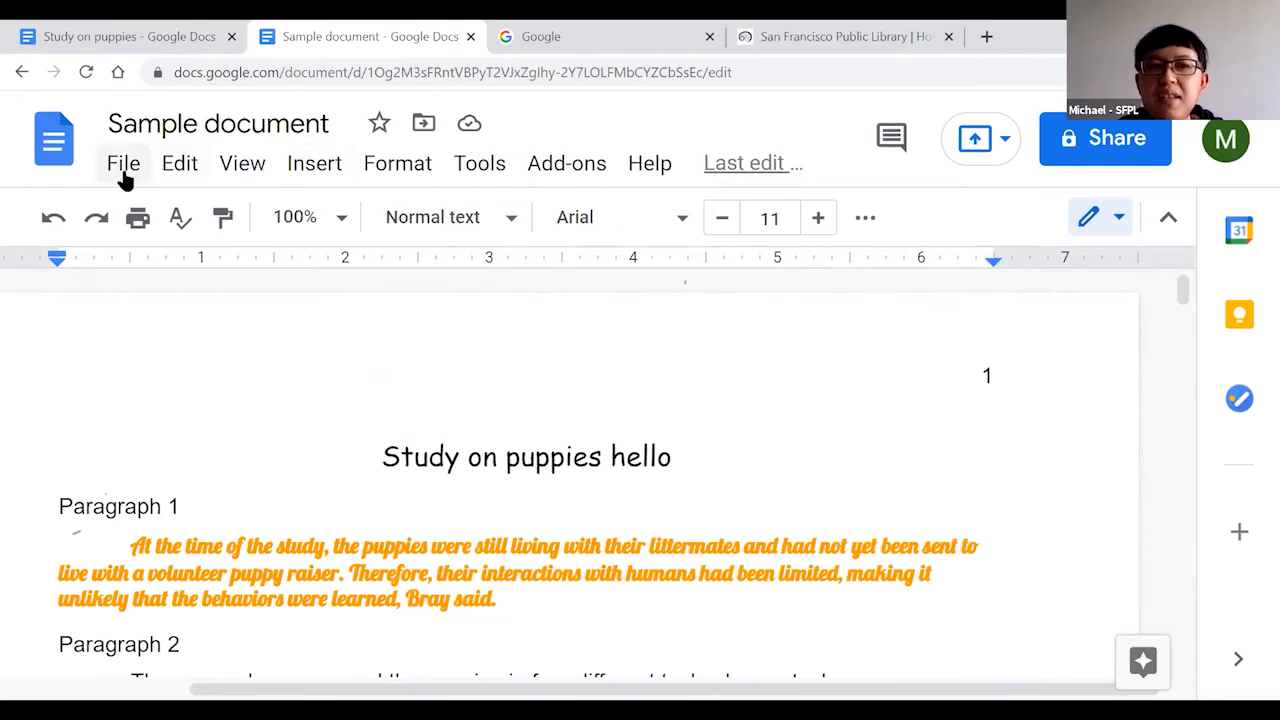
click(484, 167)
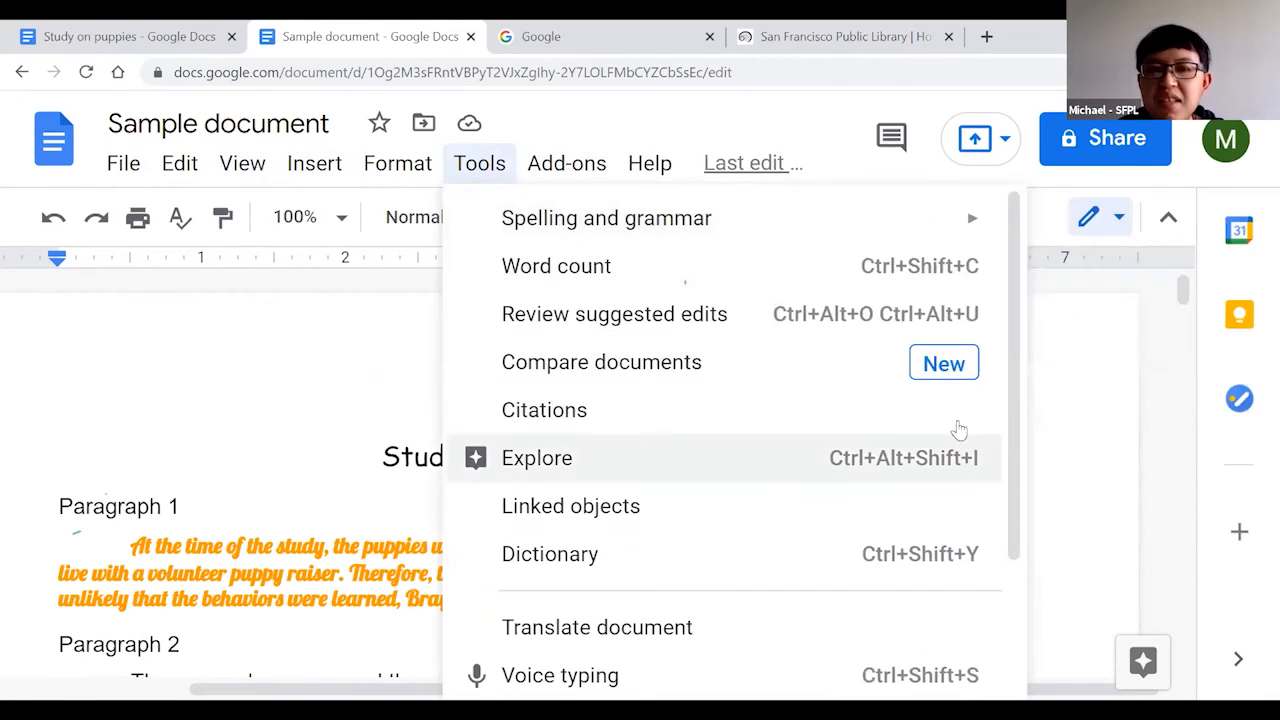
scroll(1014, 352, down, 2)
scroll(1005, 330, up, 2)
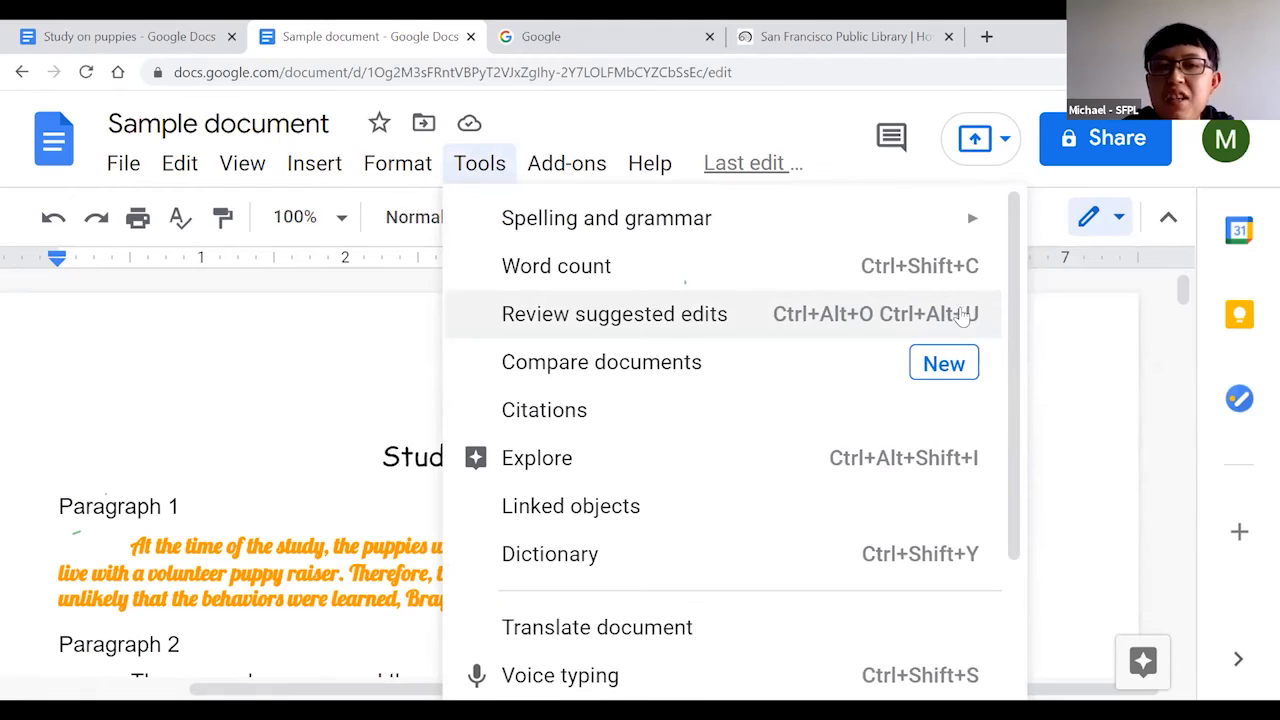
mouse_move(523, 222)
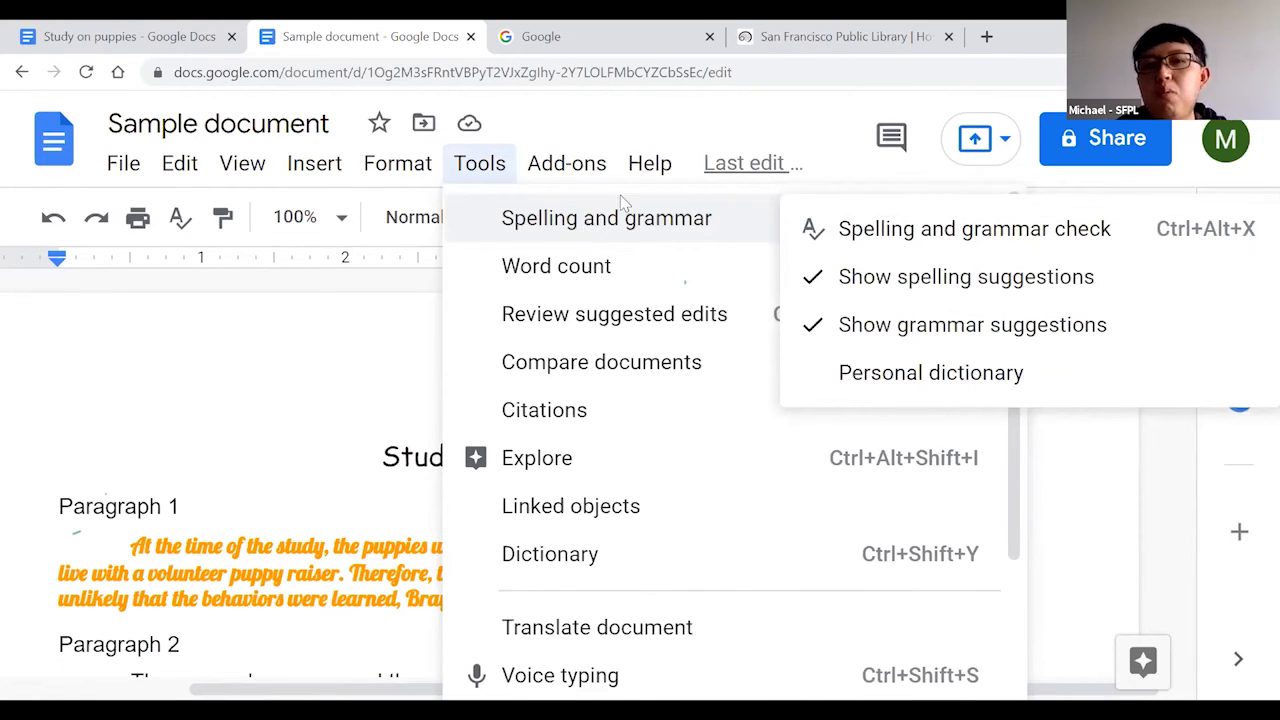
mouse_move(486, 171)
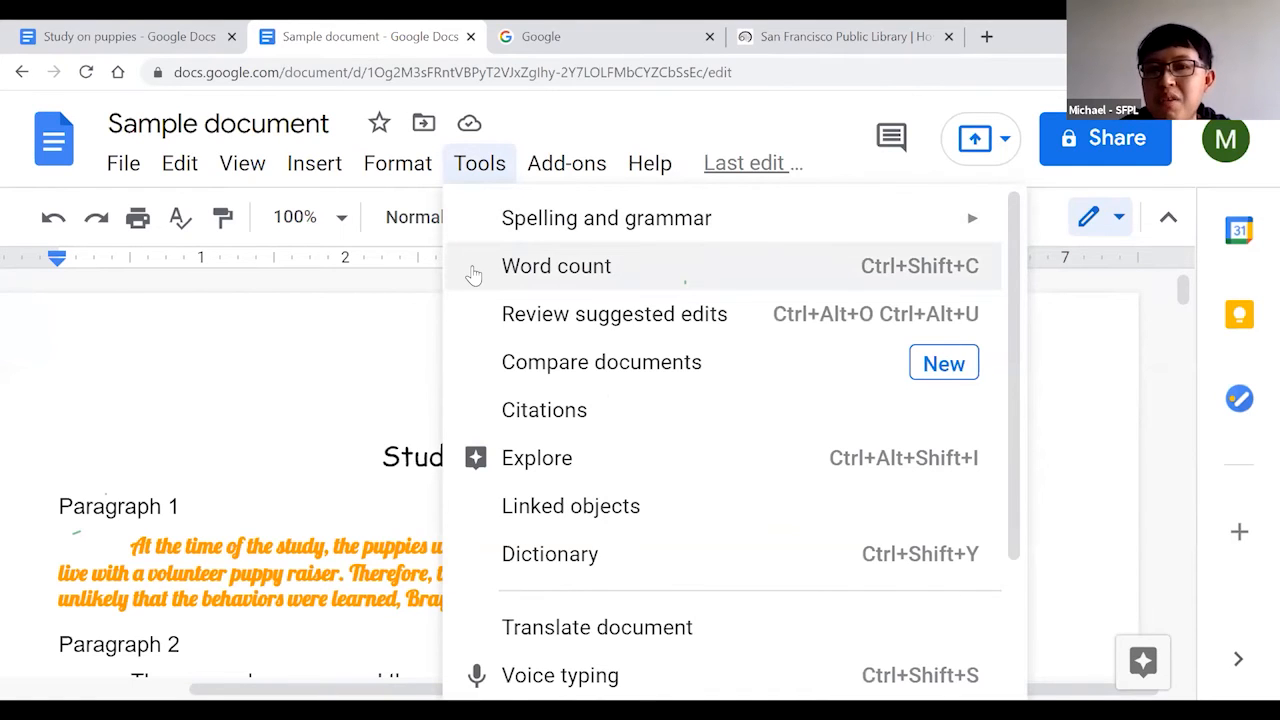
click(548, 270)
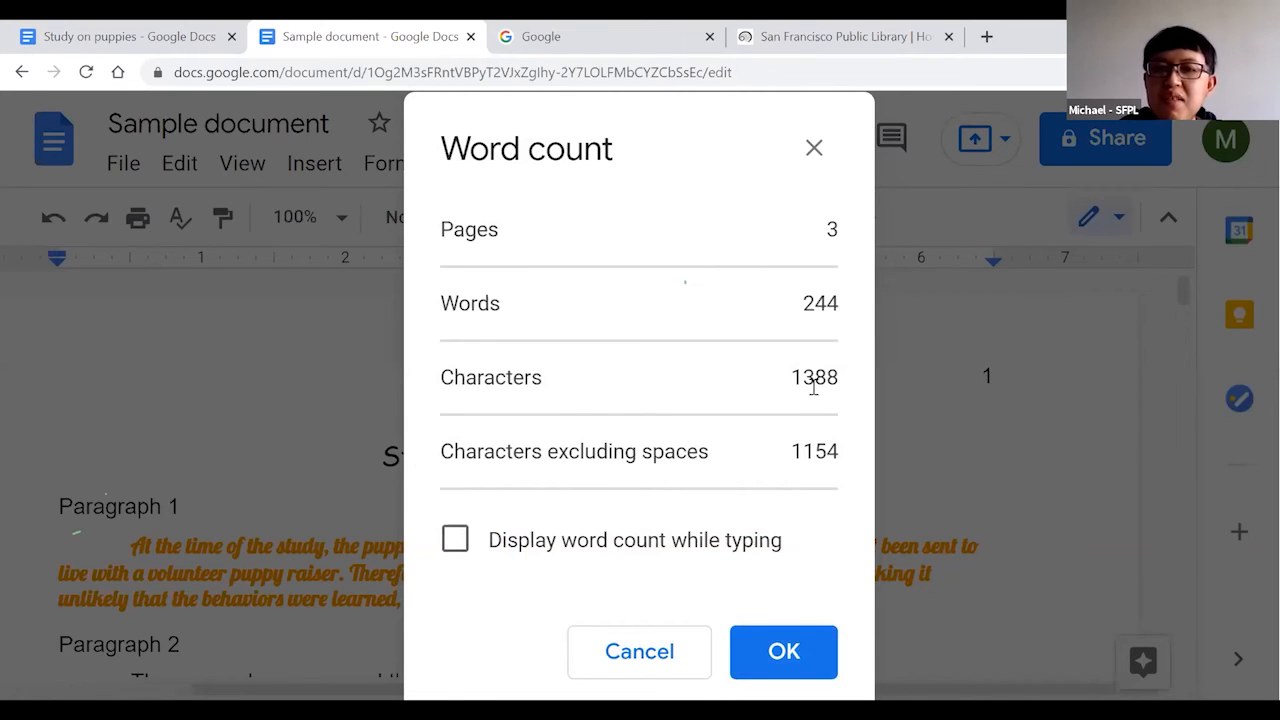
click(784, 652)
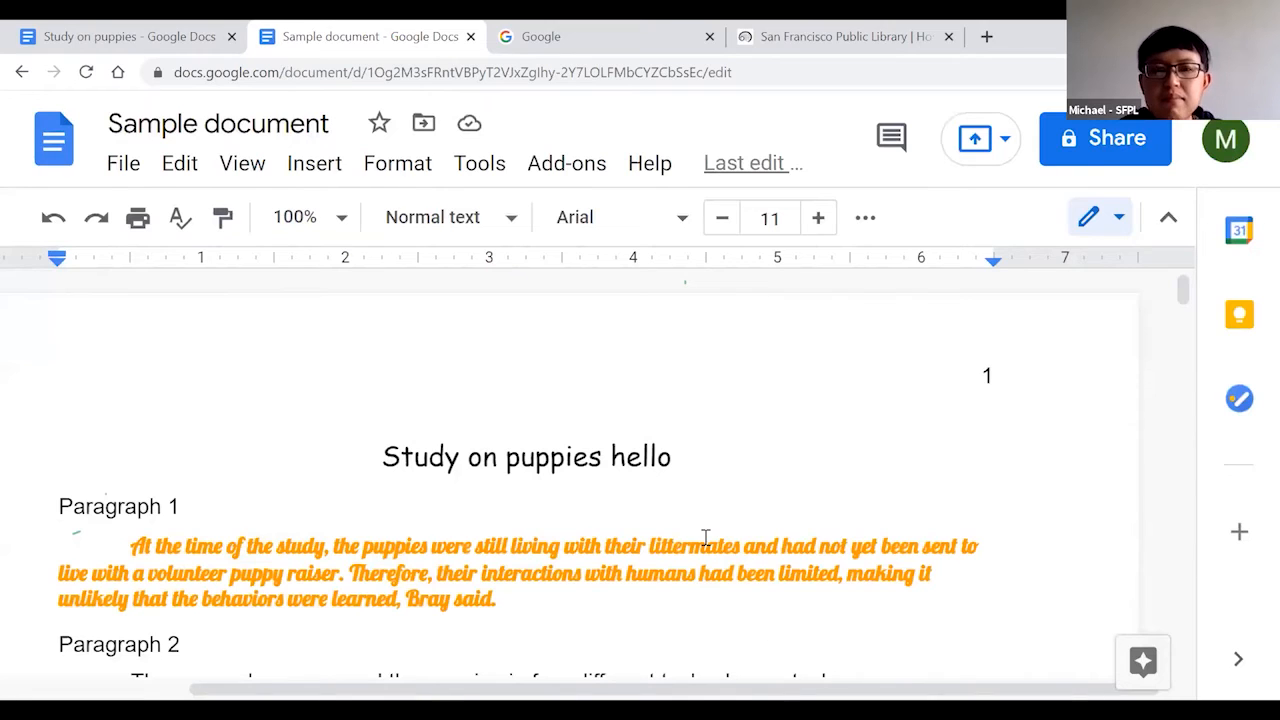
Create a French translation of the document titled "Translated copy of Sample document".
click(480, 166)
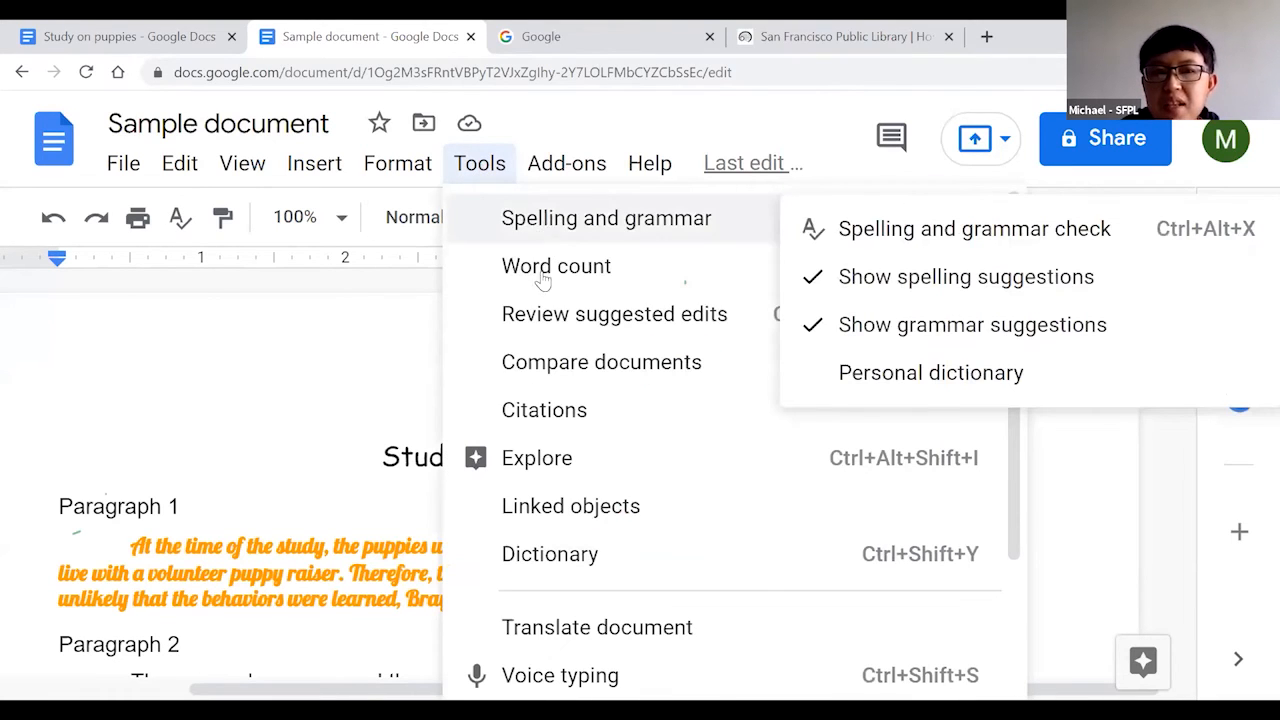
drag(1016, 284, 1022, 452)
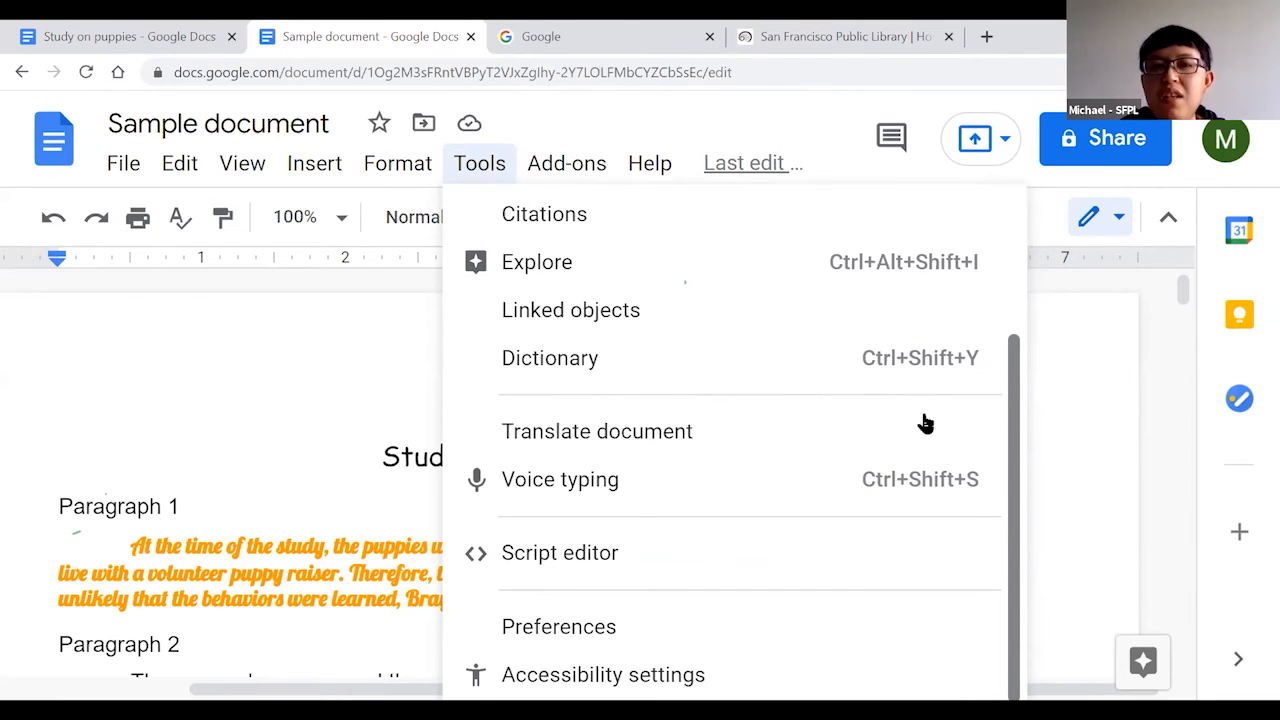
scroll(545, 215, up, 1)
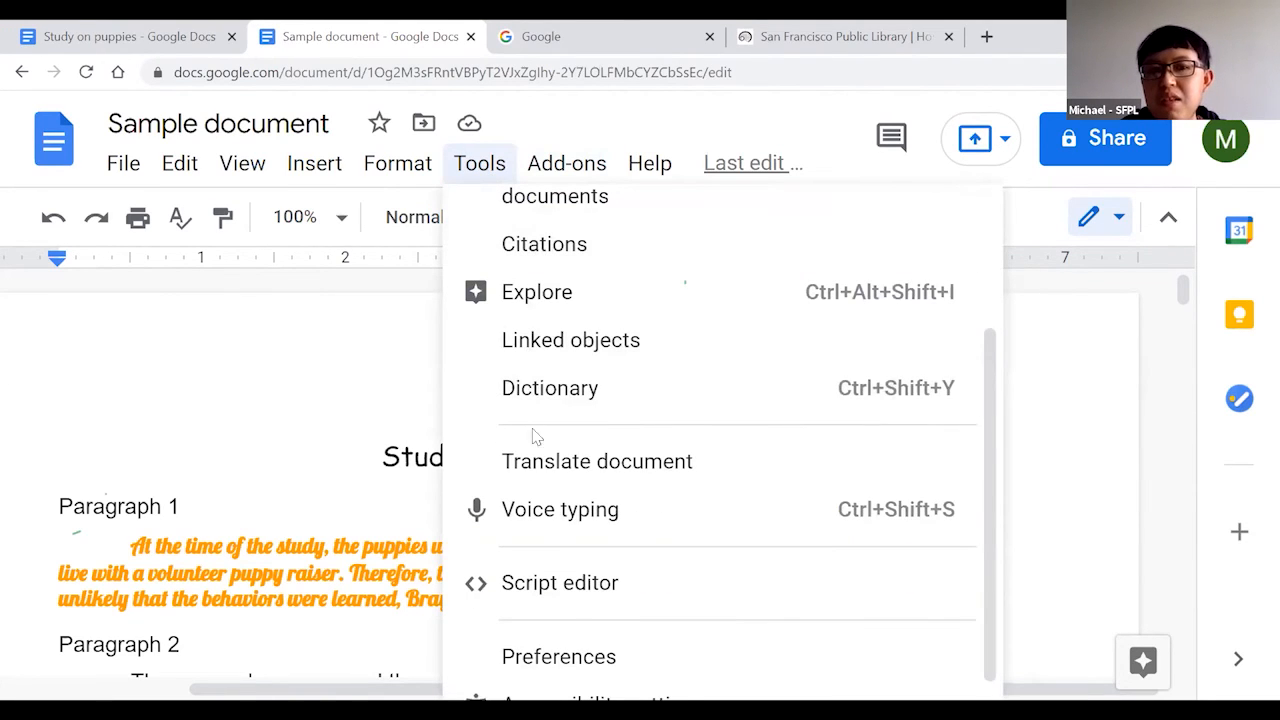
click(594, 464)
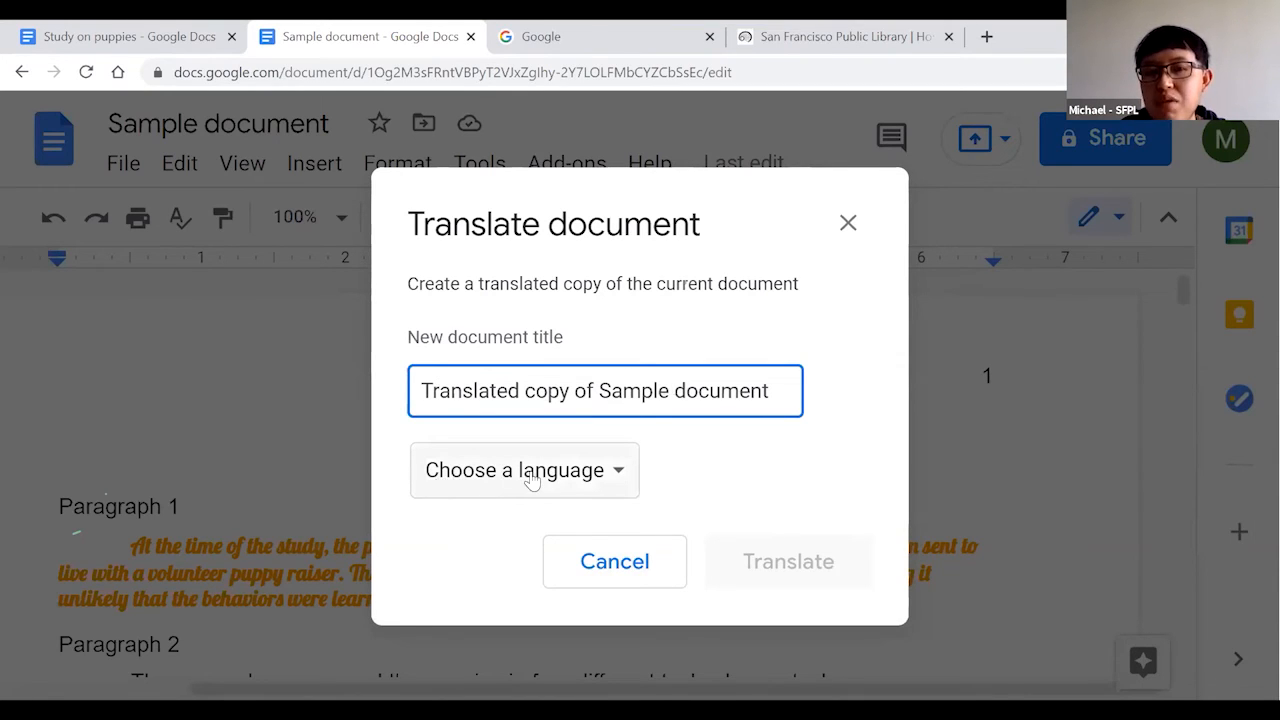
click(621, 472)
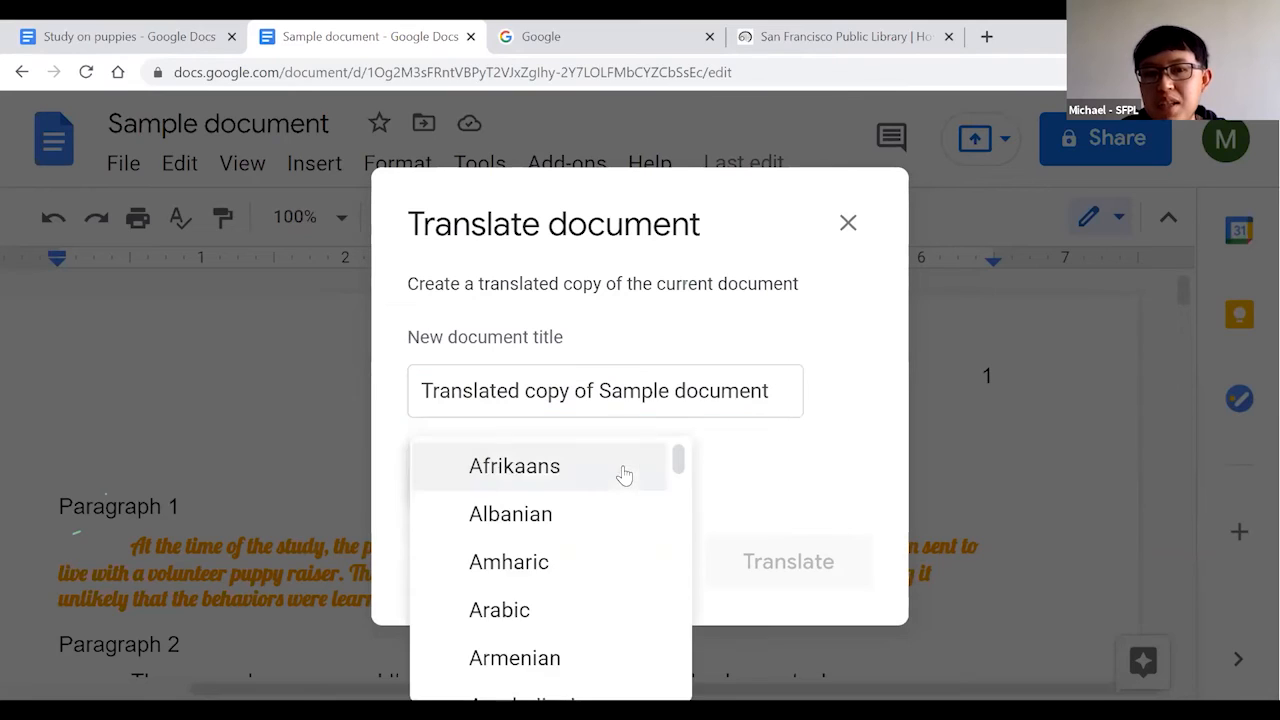
drag(679, 460, 680, 516)
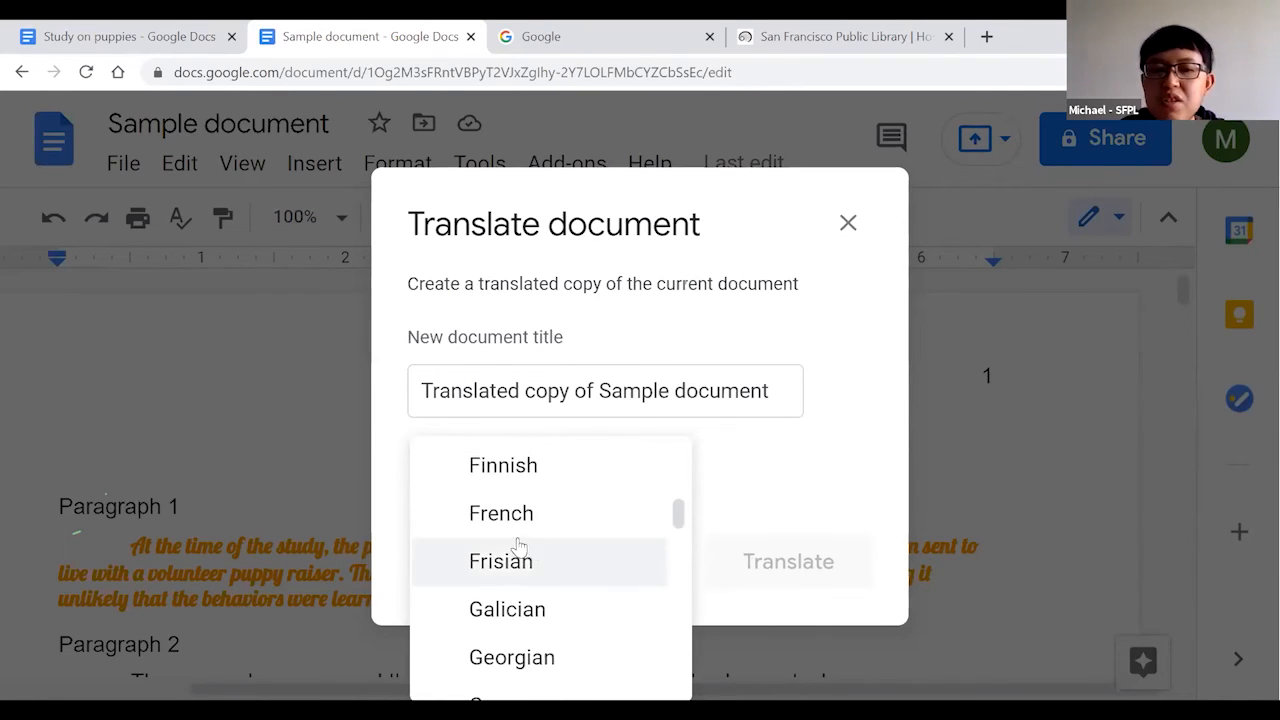
click(473, 520)
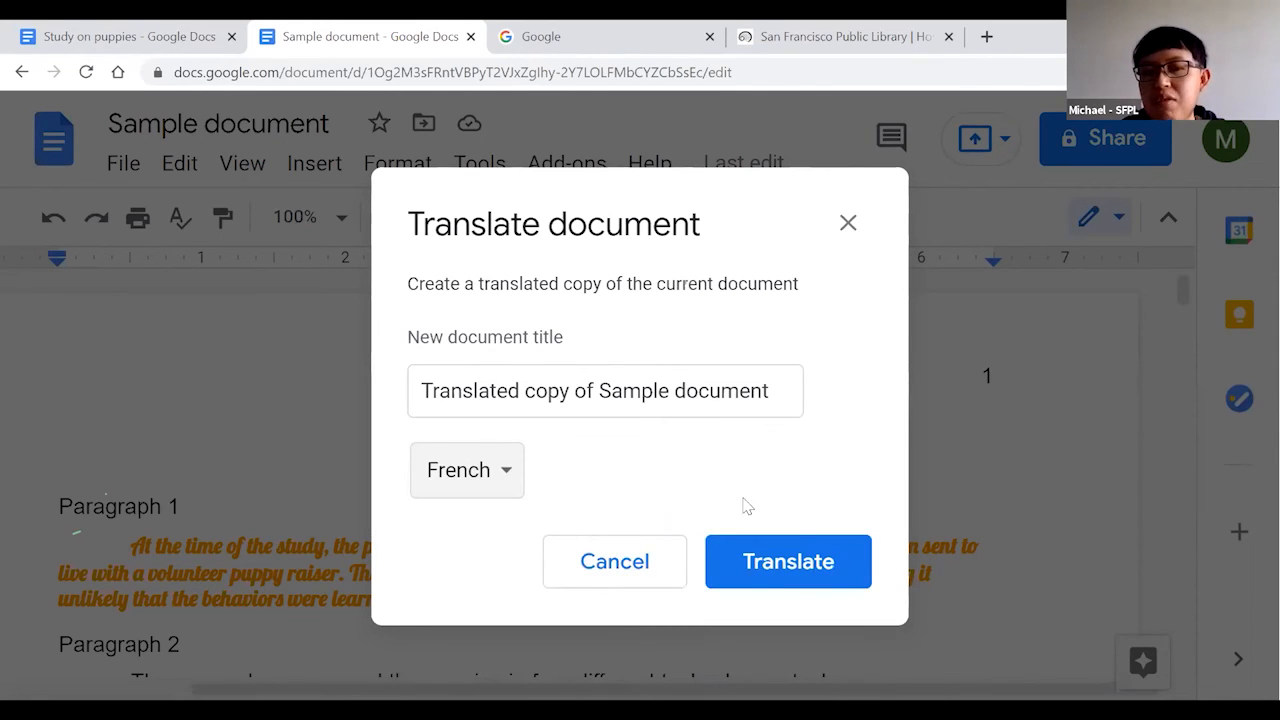
click(765, 566)
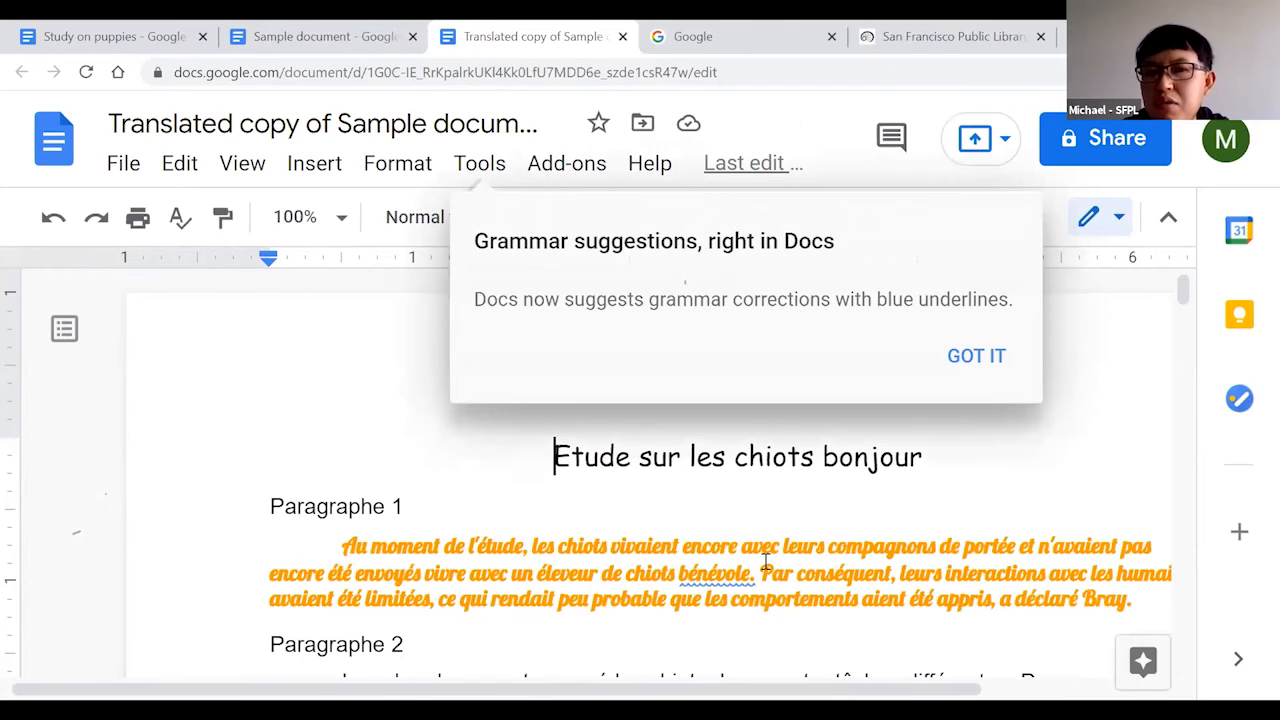
Dismiss the grammar suggestions notice and look over the first page of the French copy.
click(981, 362)
scroll(1181, 300, down, 2)
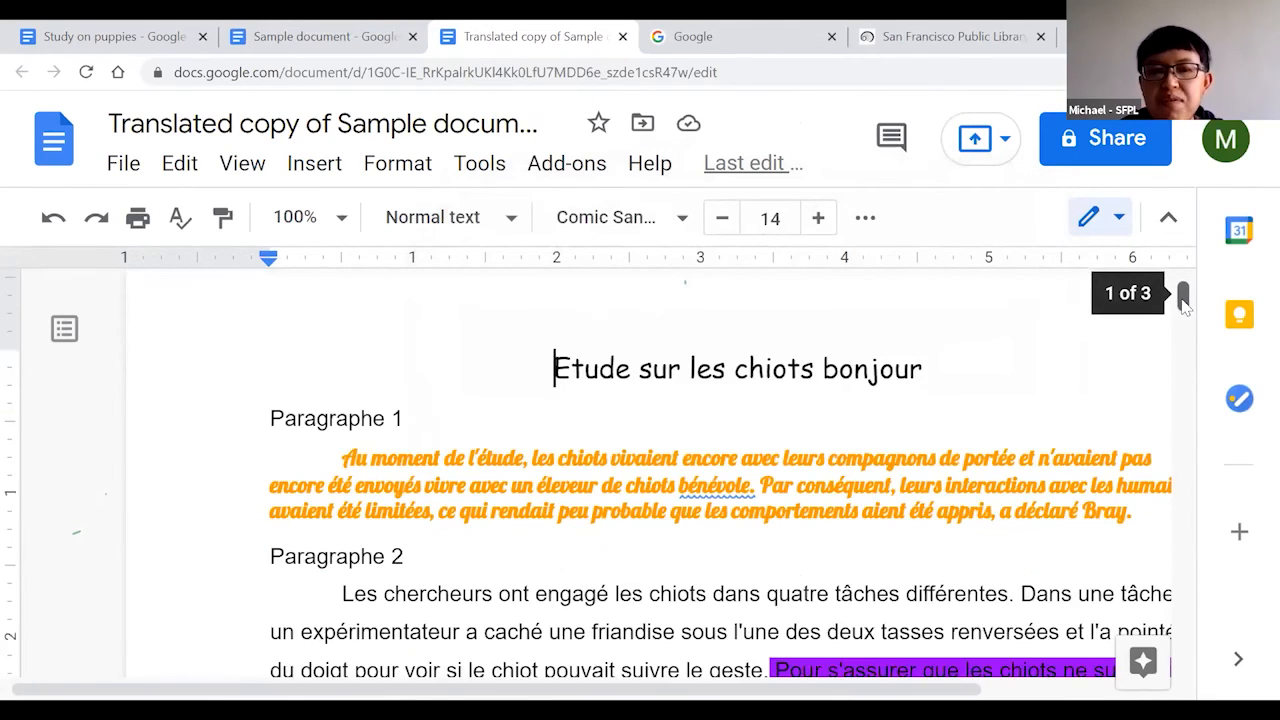
drag(1186, 330, 1189, 266)
click(936, 550)
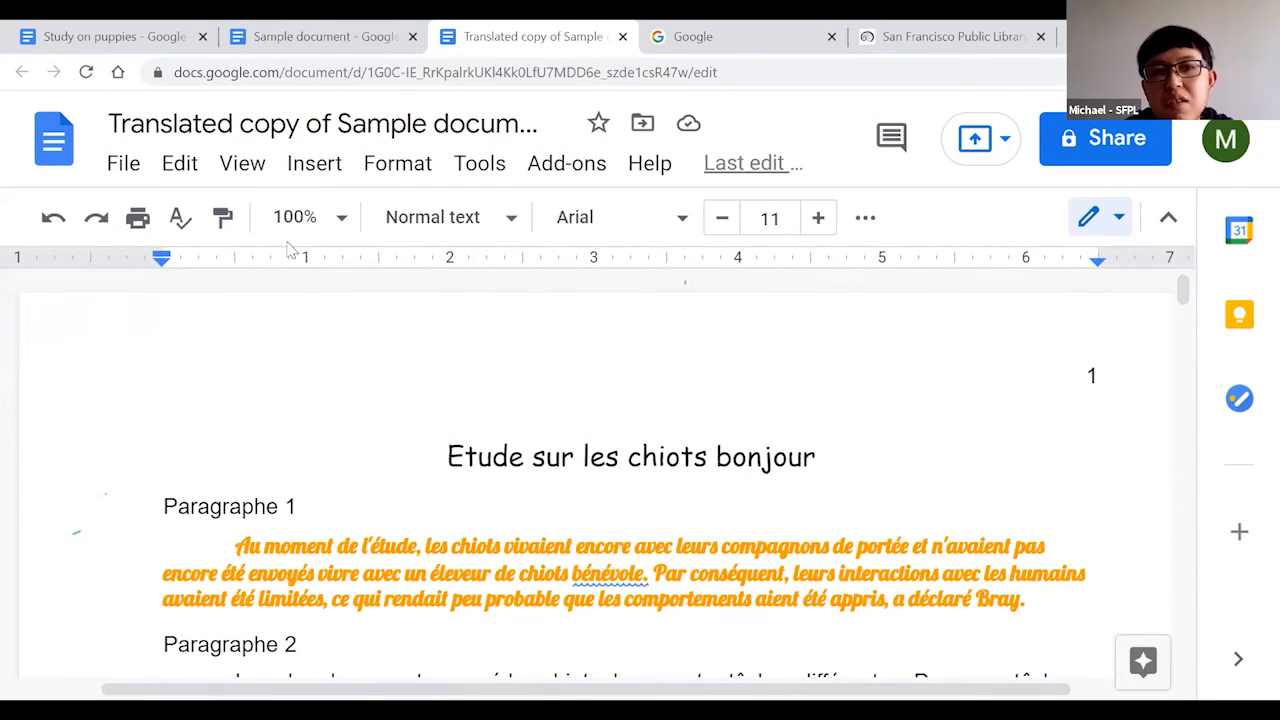
Return to the Docs home page and open "Sample document" from the list of recent files.
click(46, 148)
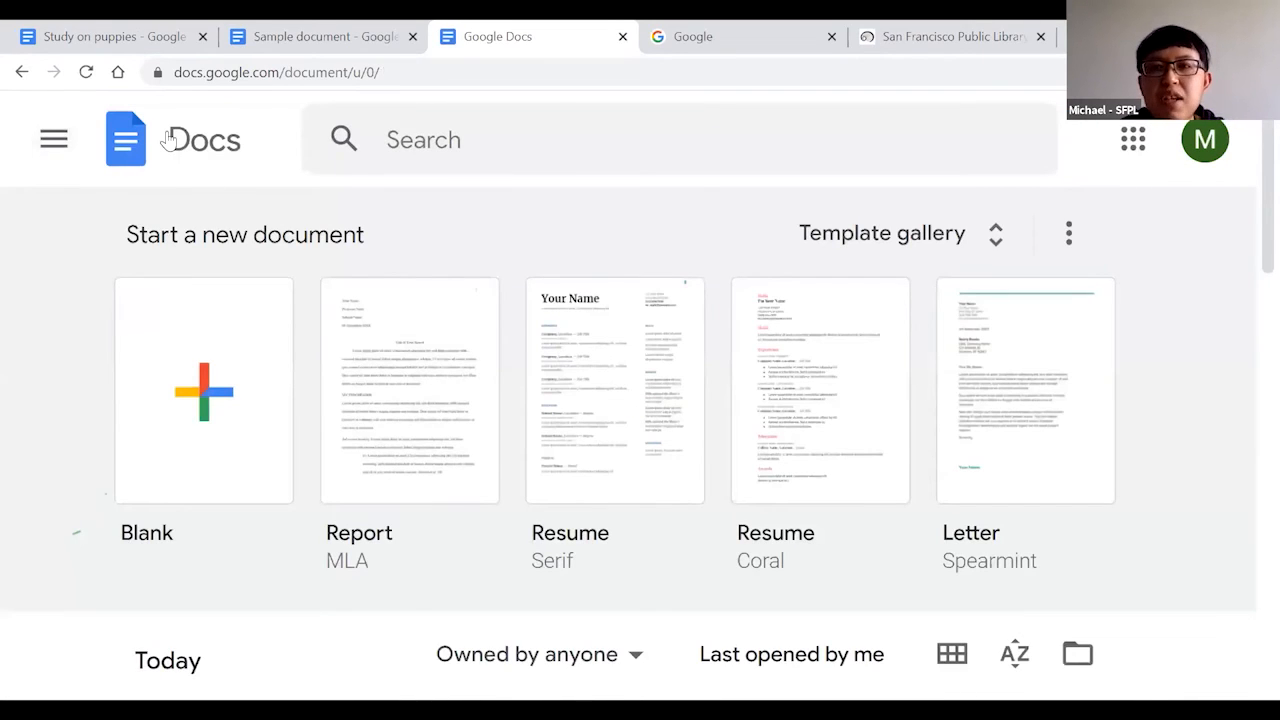
scroll(1249, 260, down, 4)
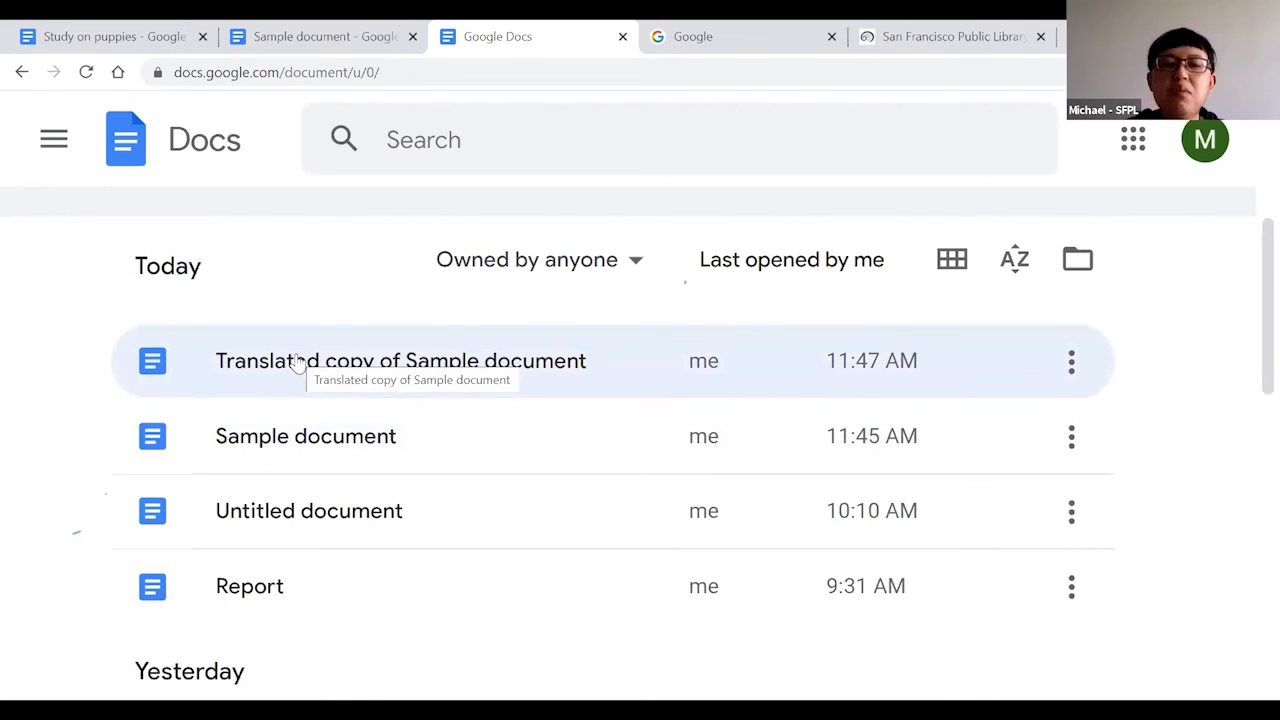
click(258, 447)
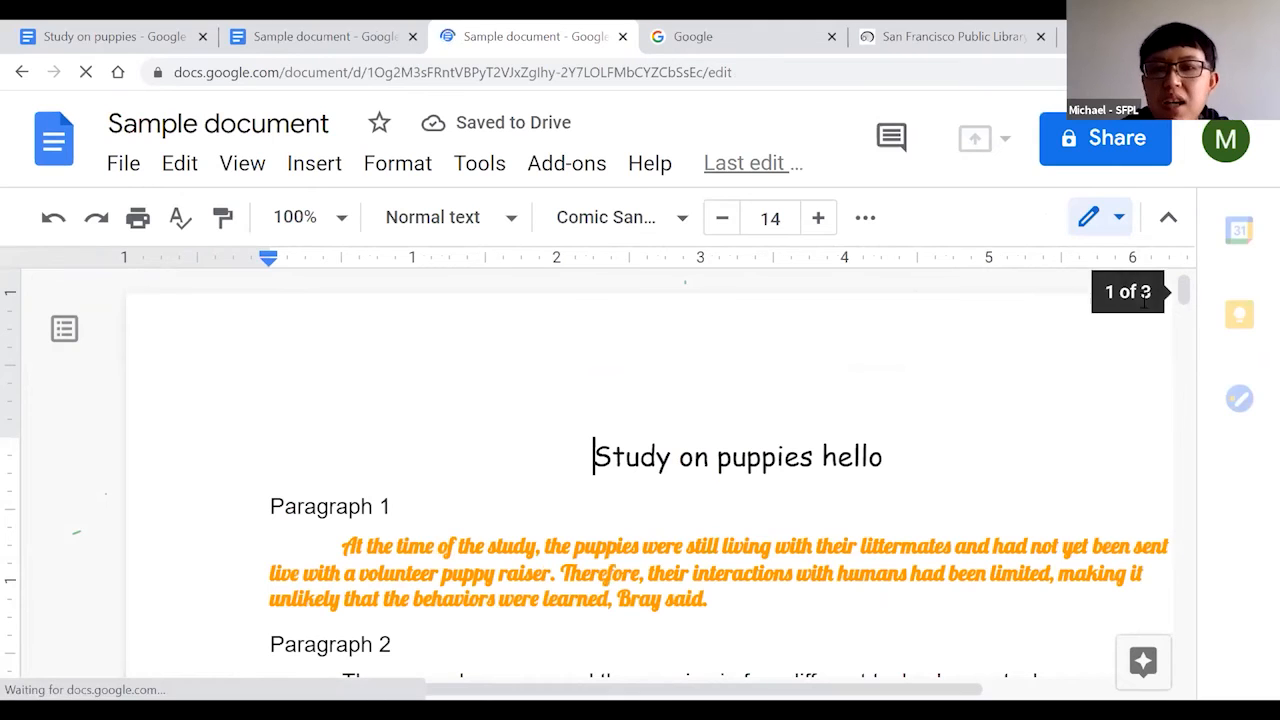
End the numbered list after "Cats" and add blank lines of normal text below it.
drag(1184, 291, 1183, 605)
click(483, 449)
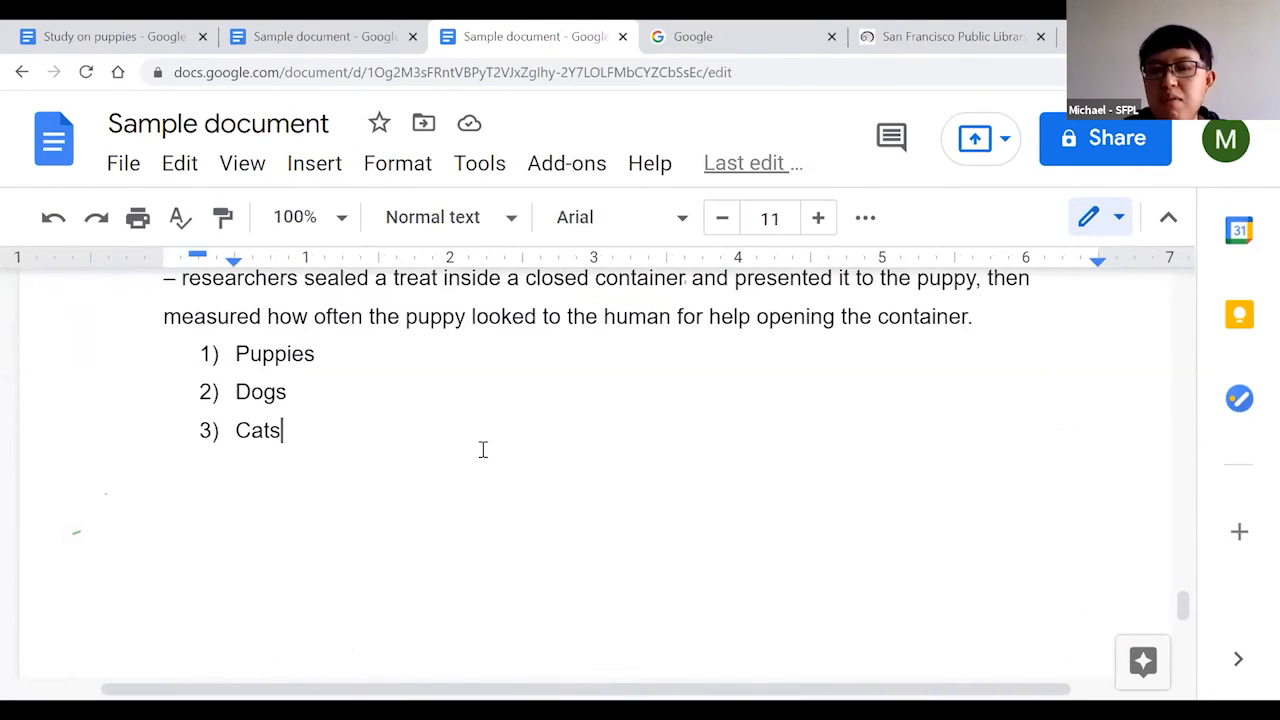
key(Return)
key(Return)
key(Return)
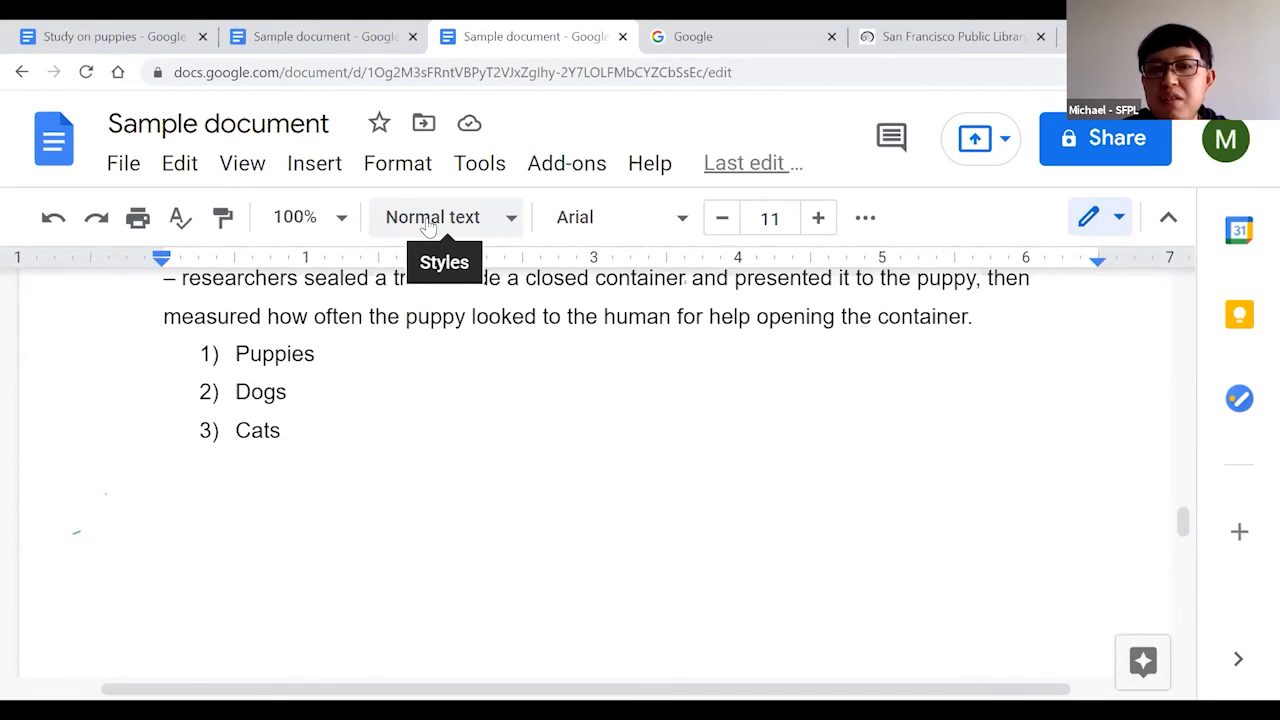
Open the Voice typing tool with the cursor on the blank line below the numbered list.
click(466, 166)
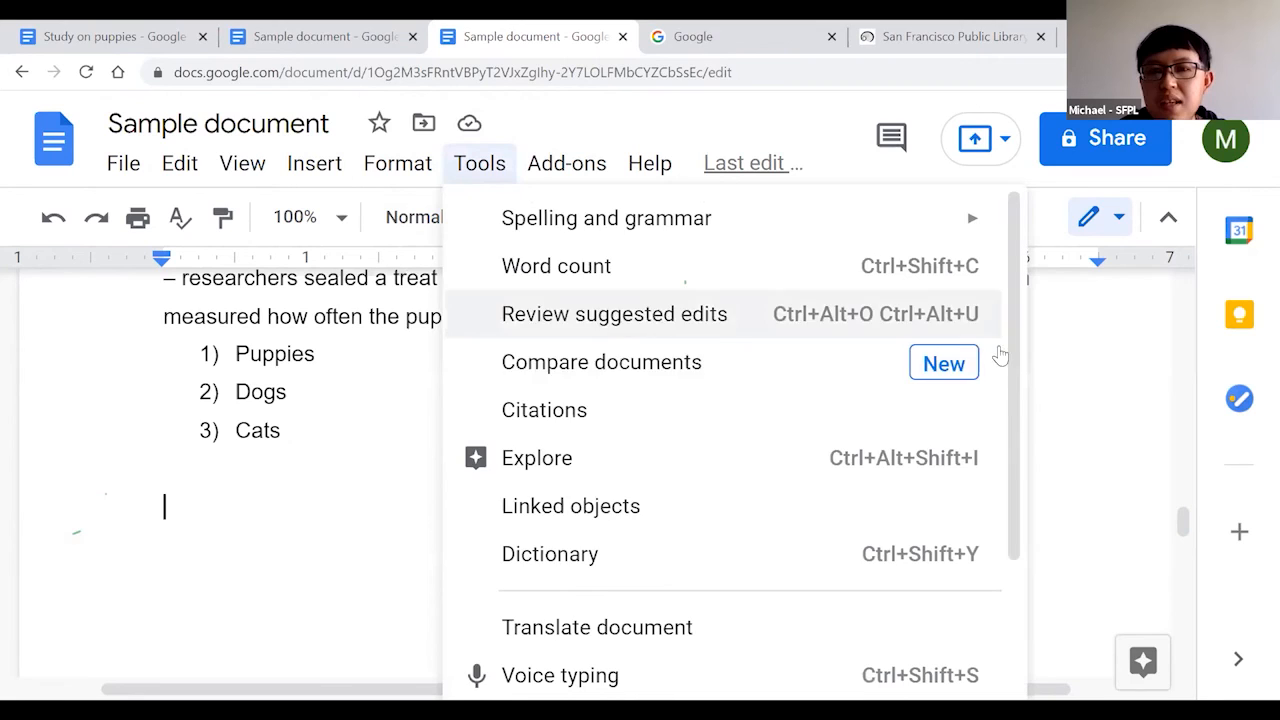
scroll(960, 470, down, 3)
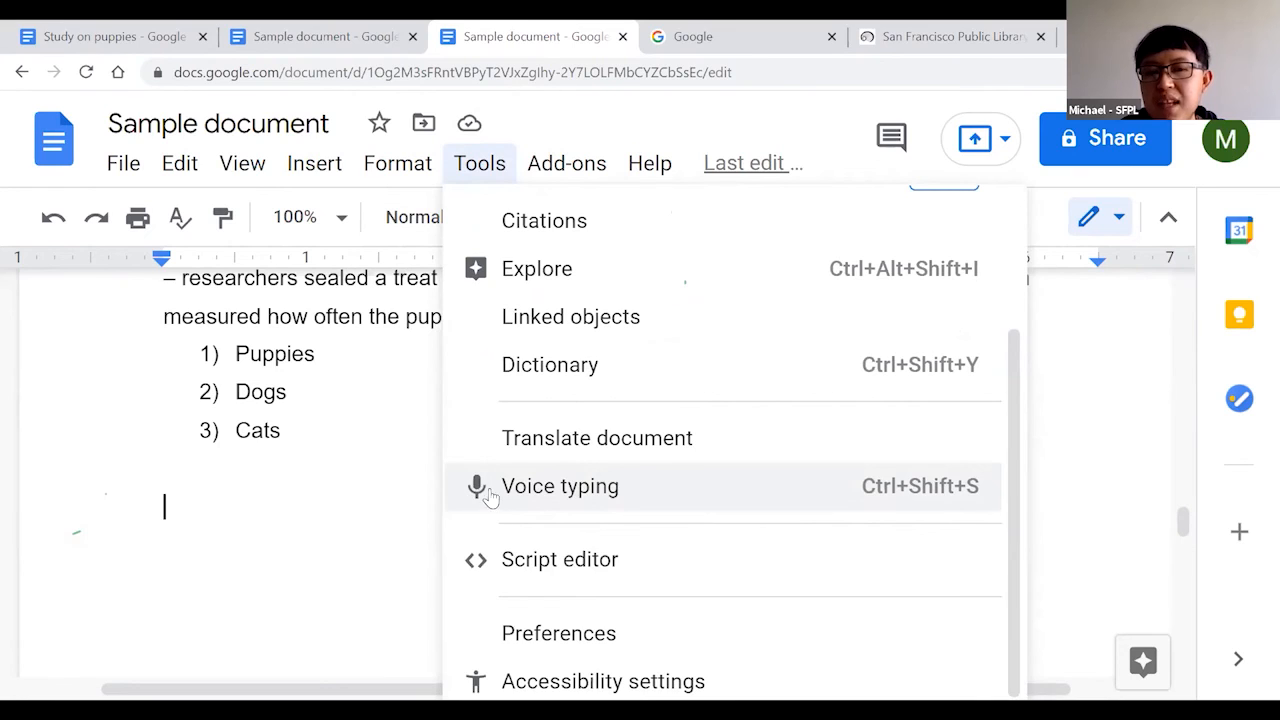
click(552, 487)
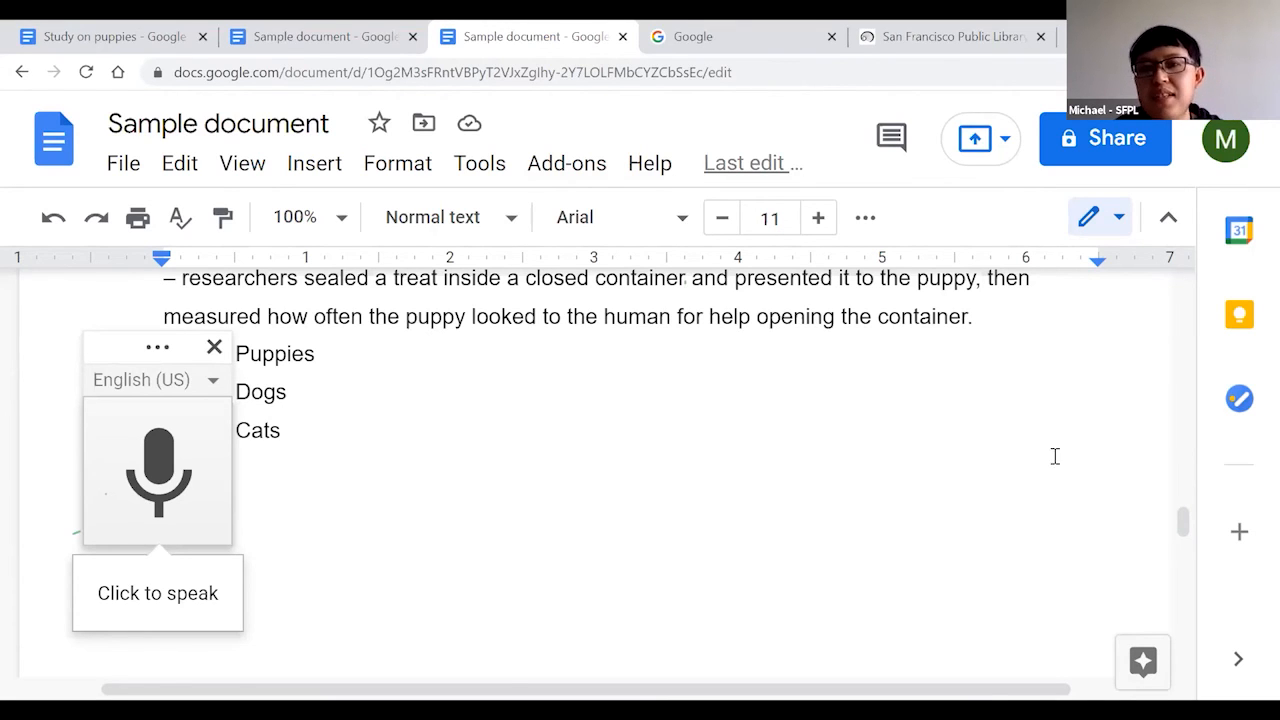
scroll(1184, 522, up, 1)
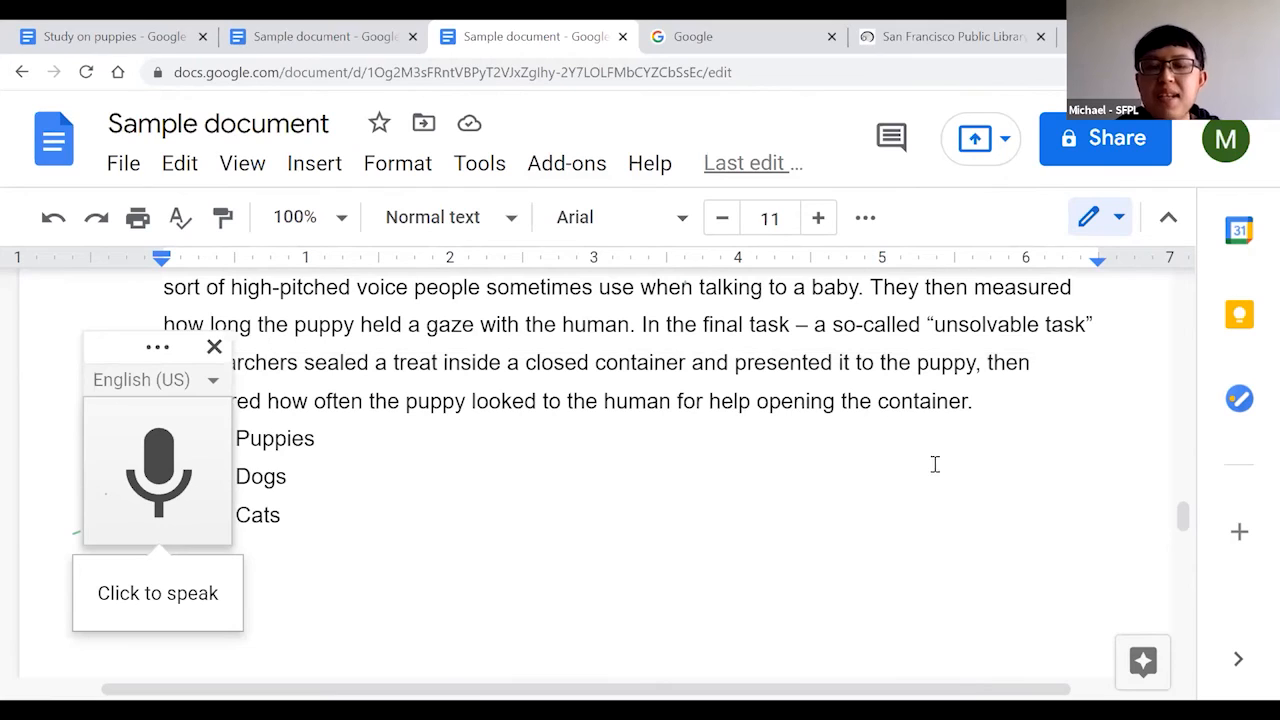
click(972, 401)
double_click(970, 404)
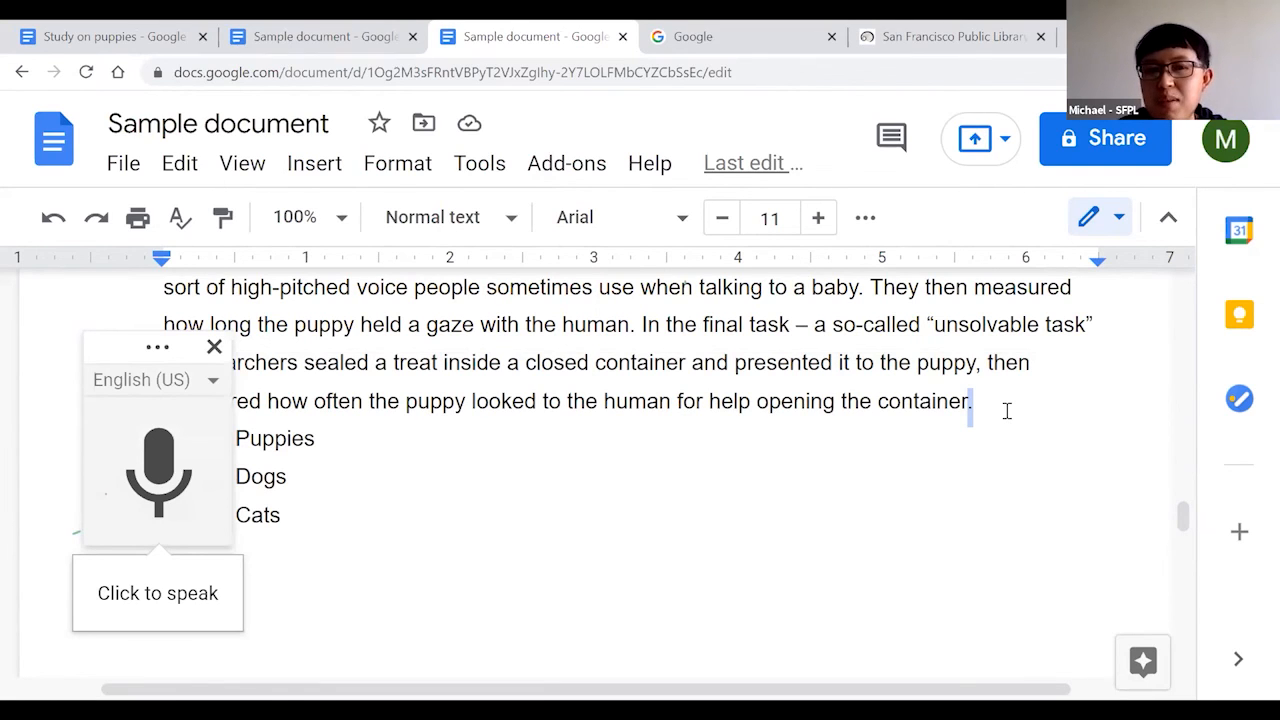
Place the cursor on the empty line directly below "Cats" and move the voice typing box clear of the text.
drag(159, 331, 81, 334)
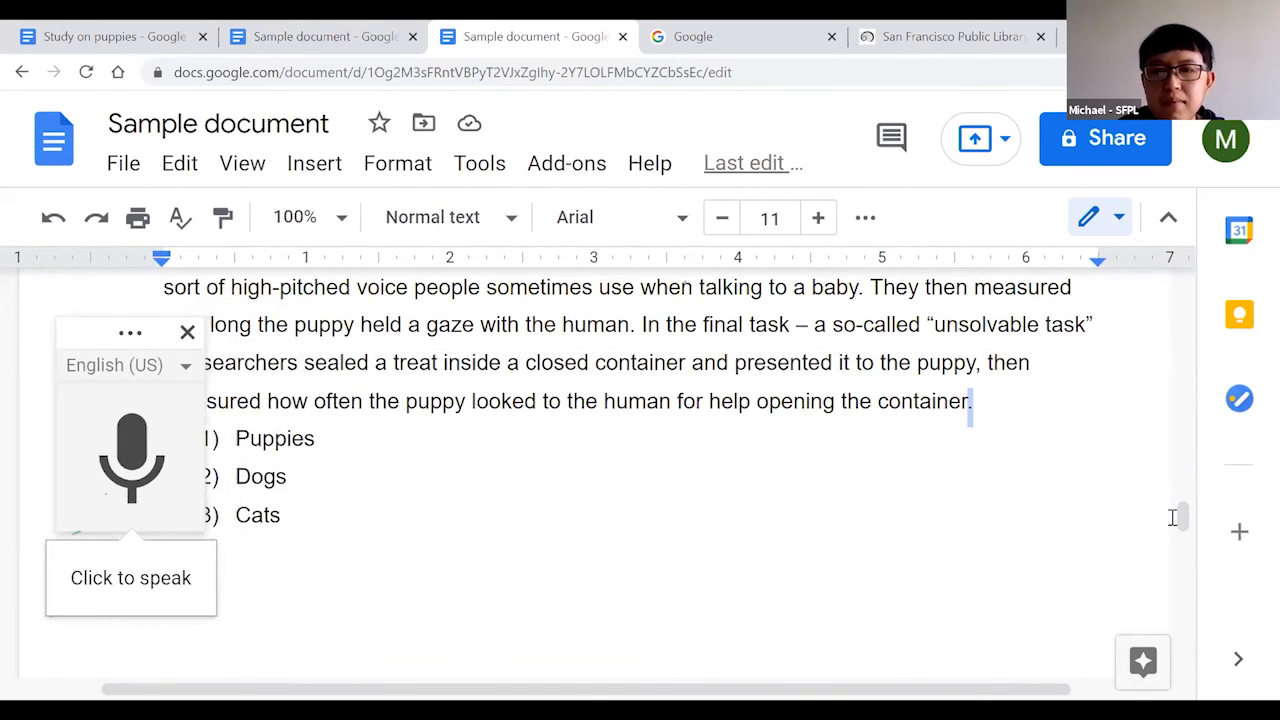
drag(1183, 517, 1183, 526)
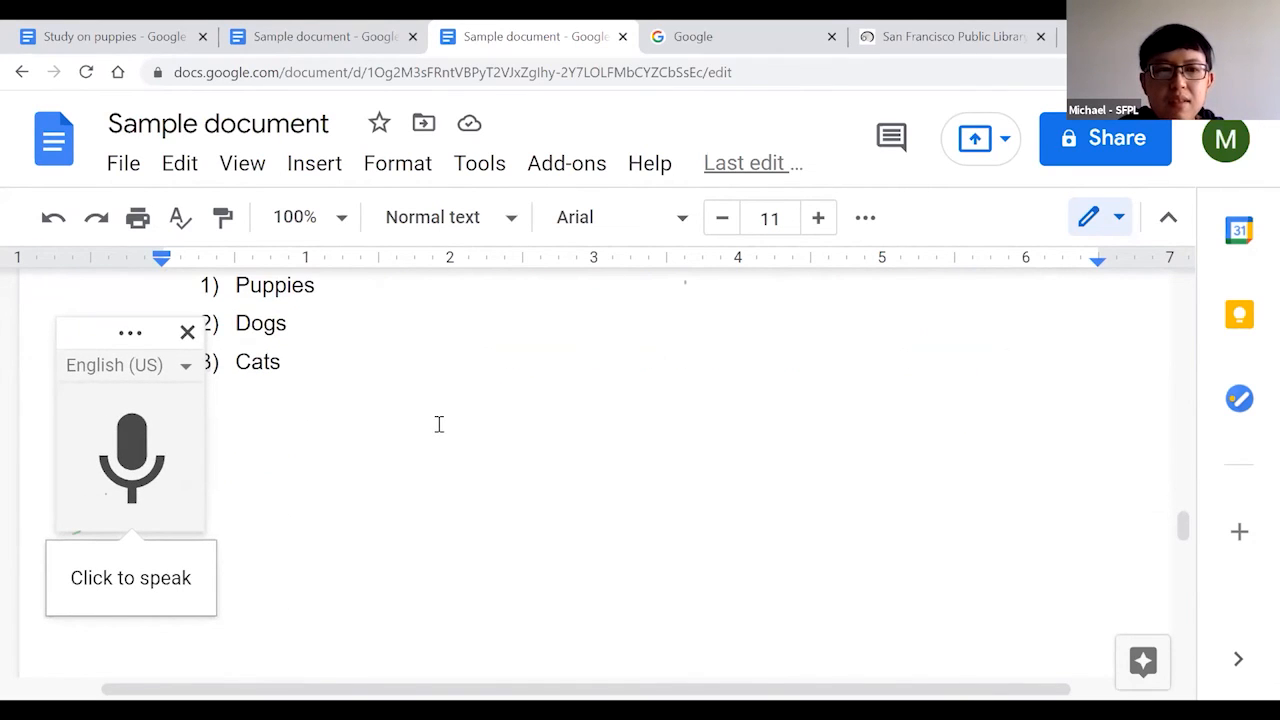
click(366, 378)
key(Return)
key(Return)
drag(86, 329, 1011, 274)
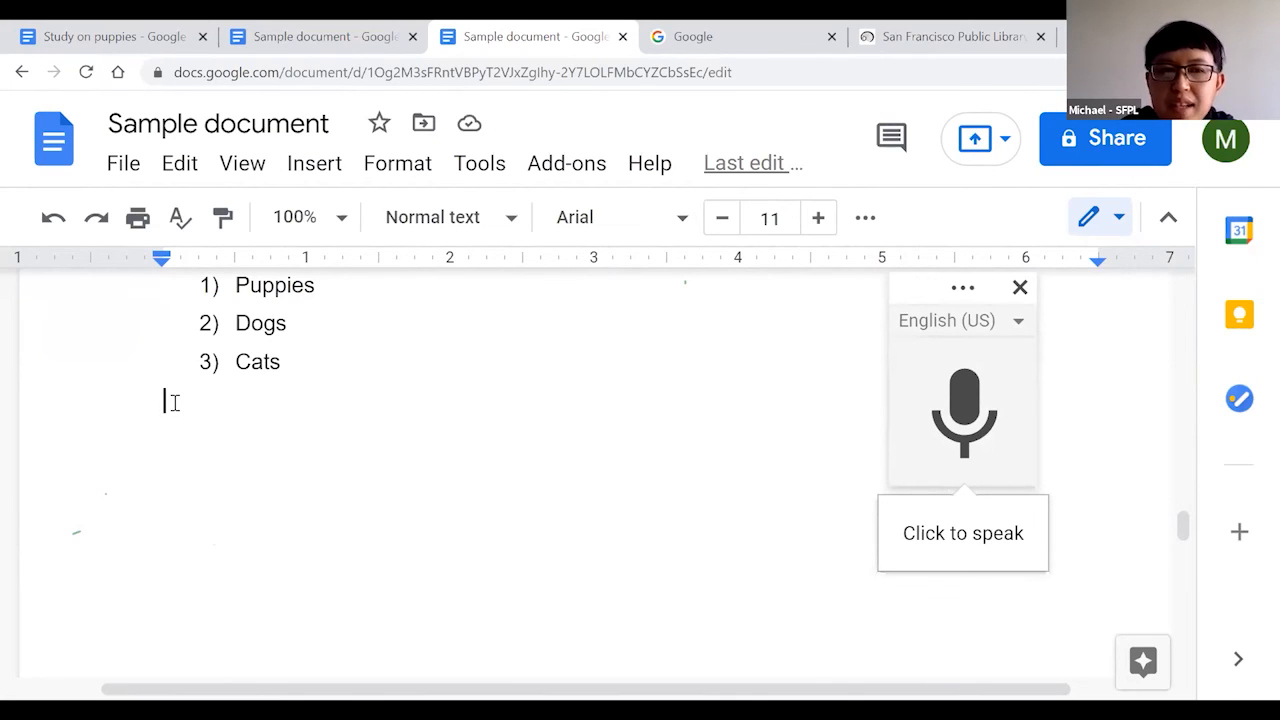
click(479, 163)
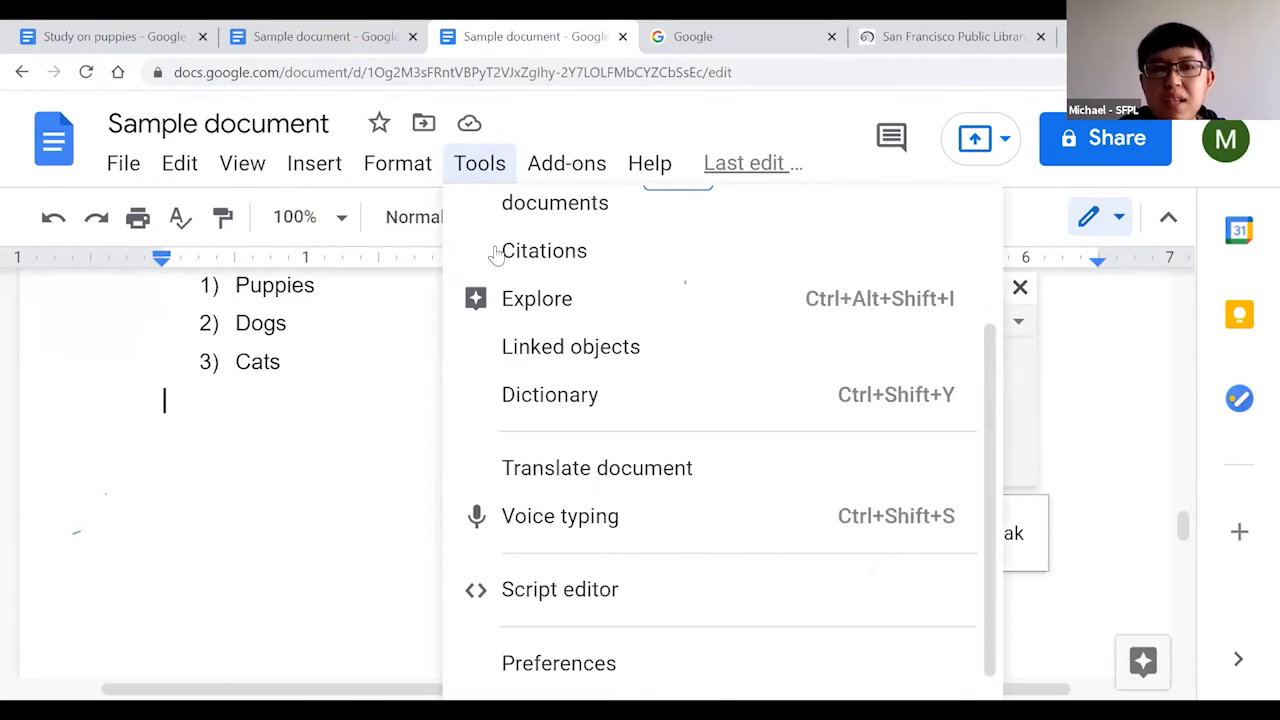
click(480, 163)
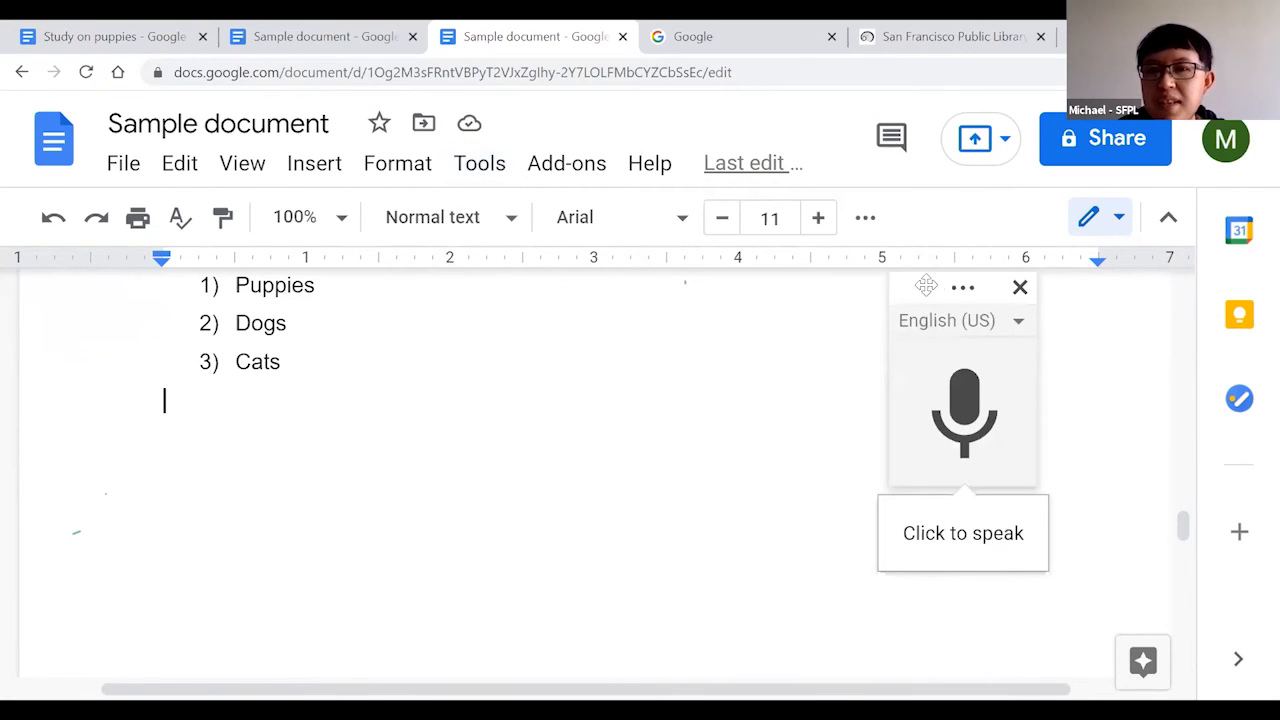
drag(886, 303, 922, 319)
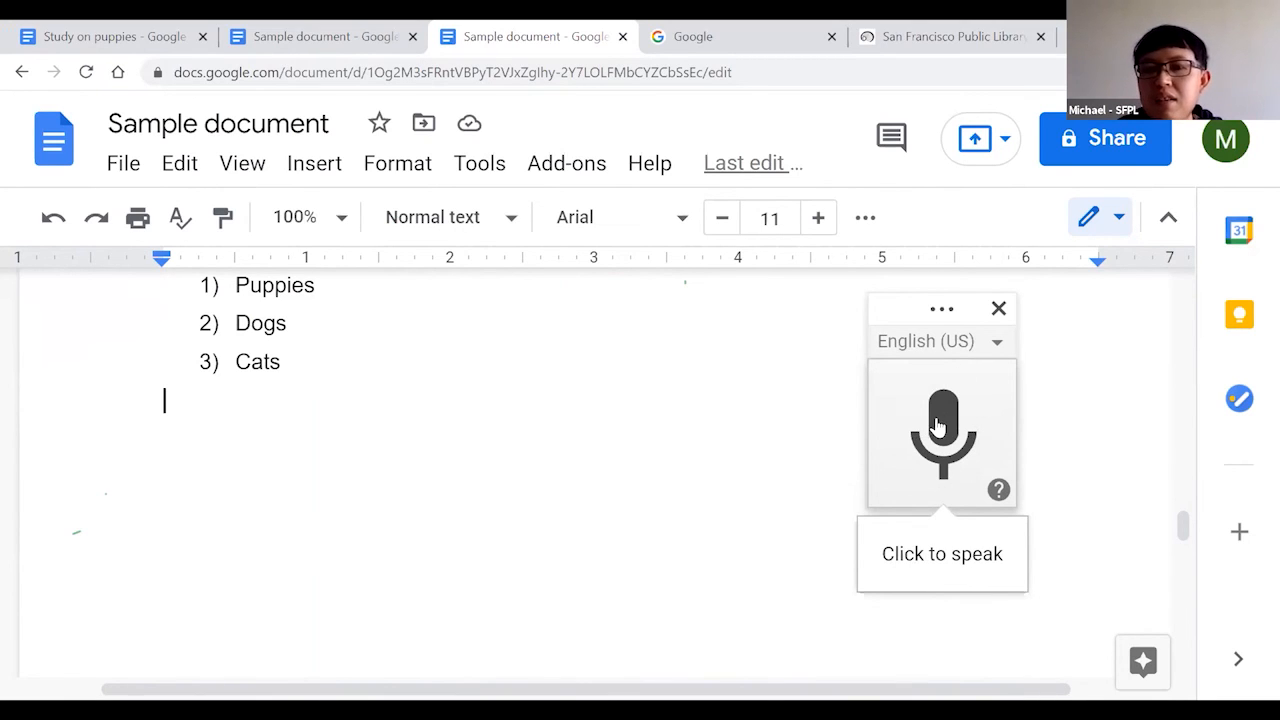
Allow microphone access and dictate "Hello everyone. Welcome to Google Docs. I am very excited to?" below the numbered list.
click(940, 425)
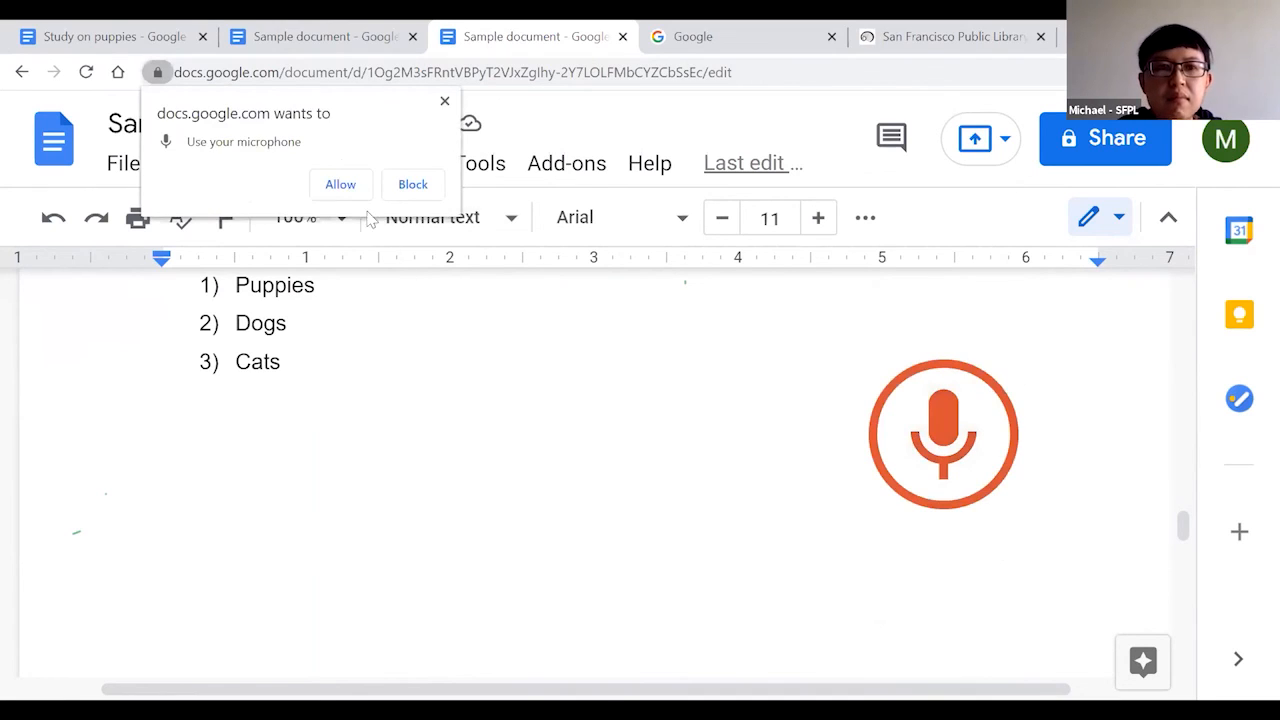
click(340, 186)
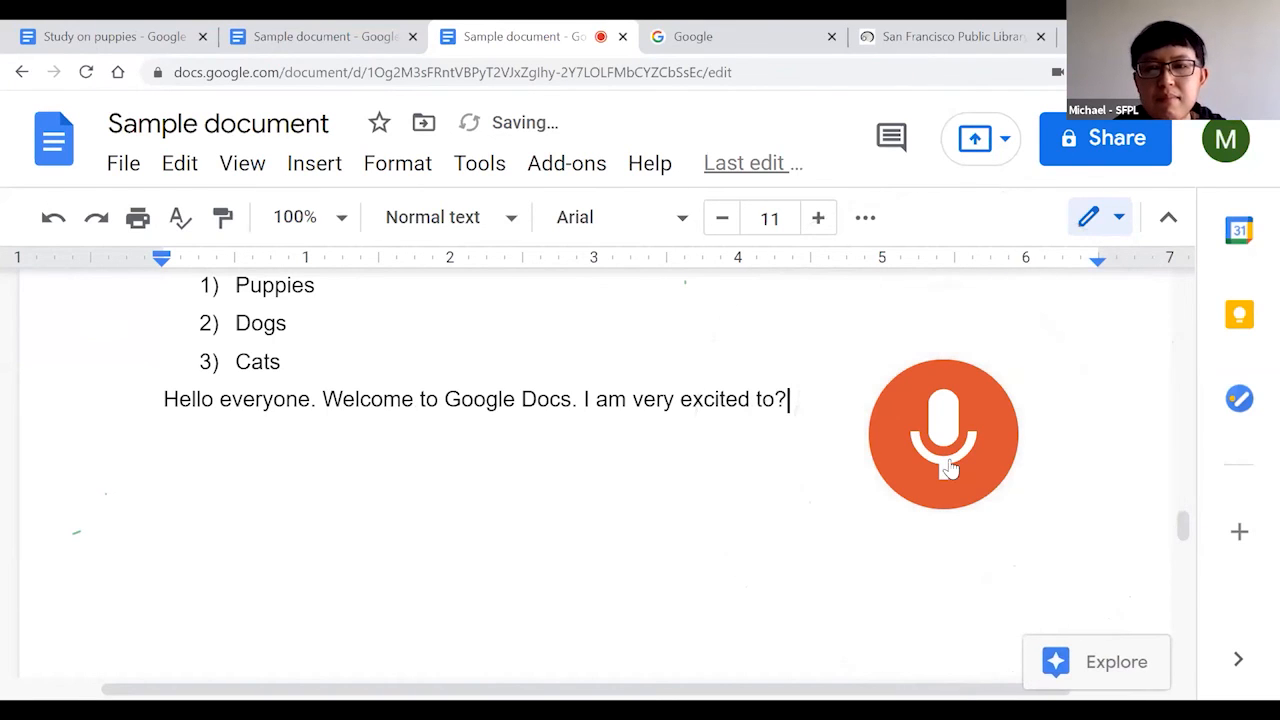
click(936, 420)
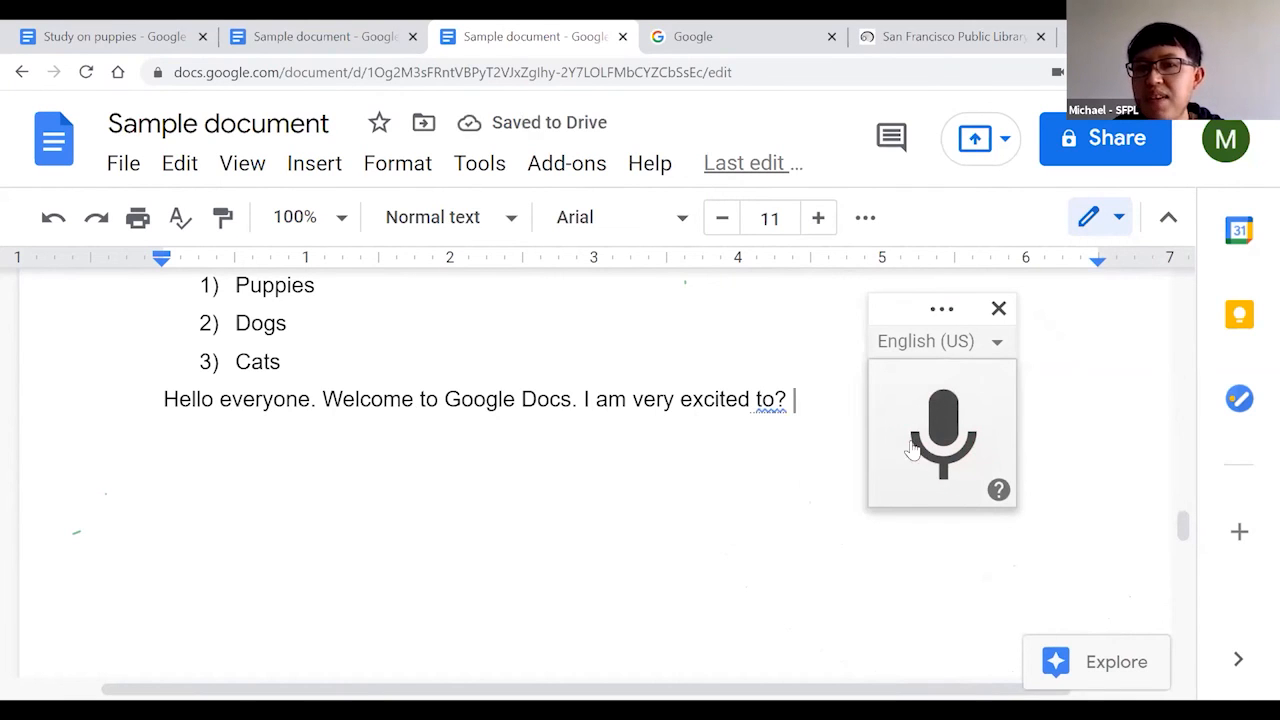
Move the voice typing box aside and highlight the dictated period after "everyone" and the question mark after "to".
drag(891, 307, 1080, 308)
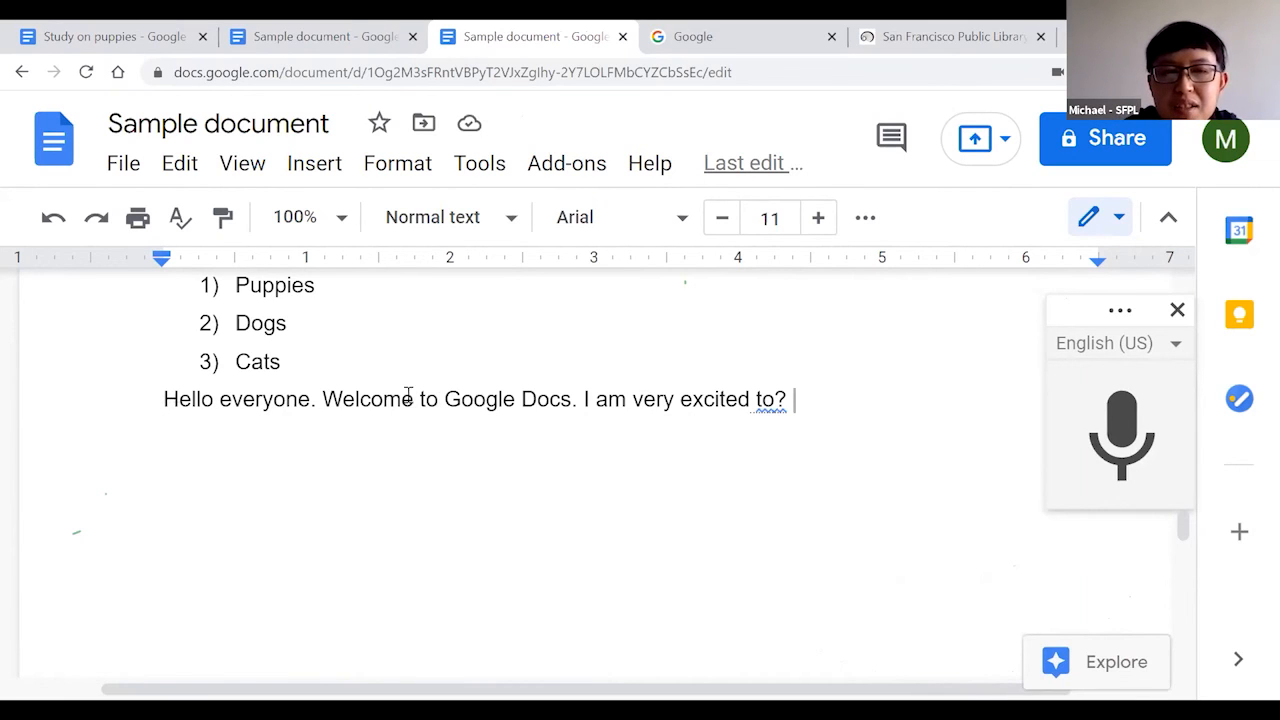
click(315, 401)
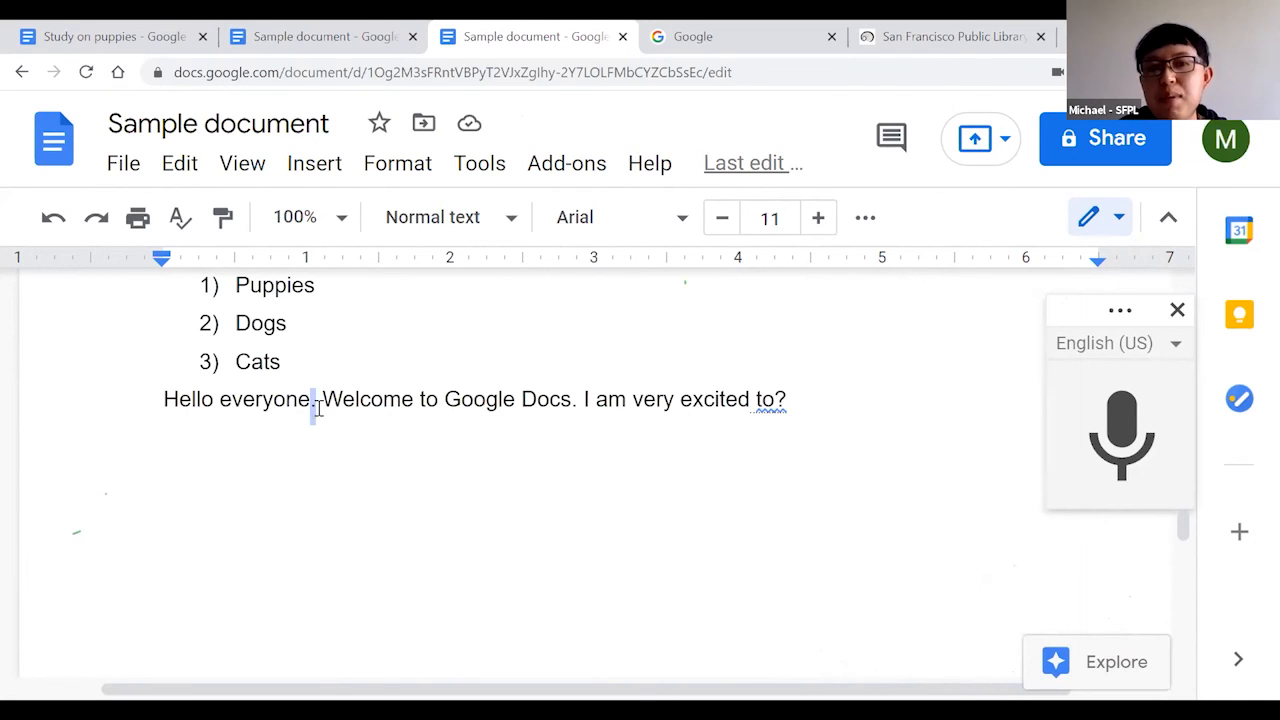
click(788, 400)
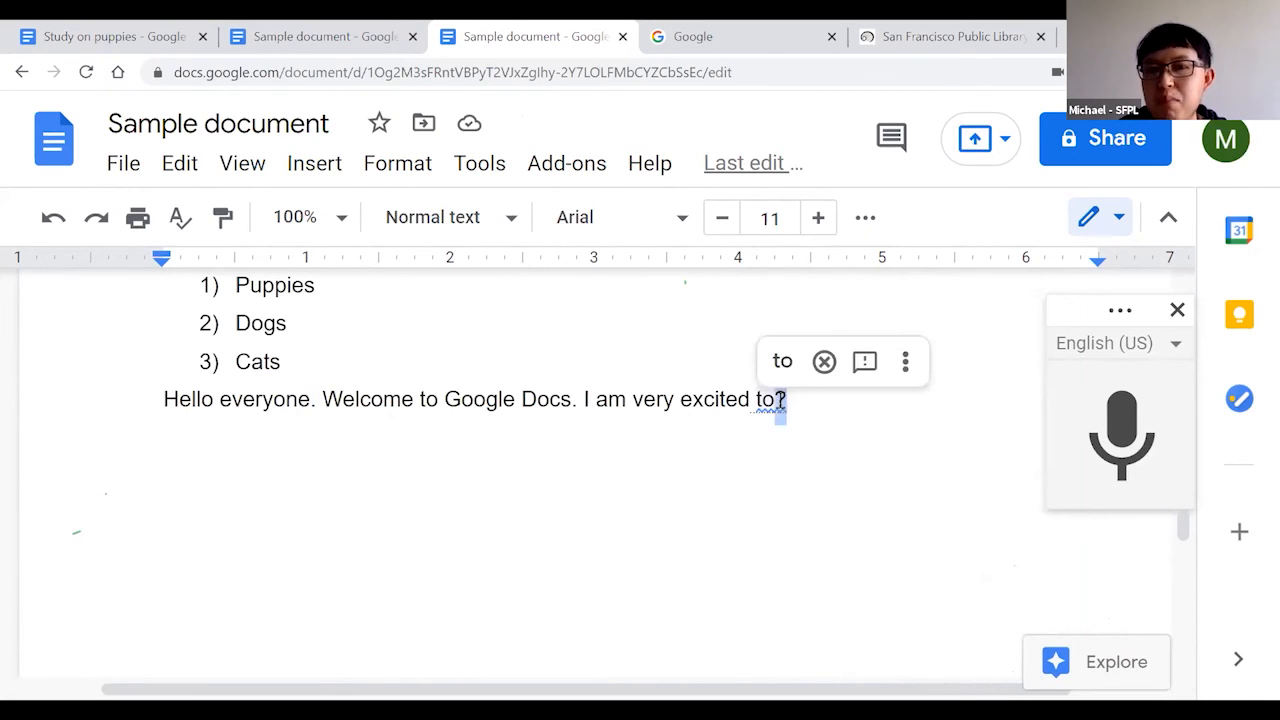
Add the words "Question mark" at the end of the dictated line and delete them again.
click(800, 405)
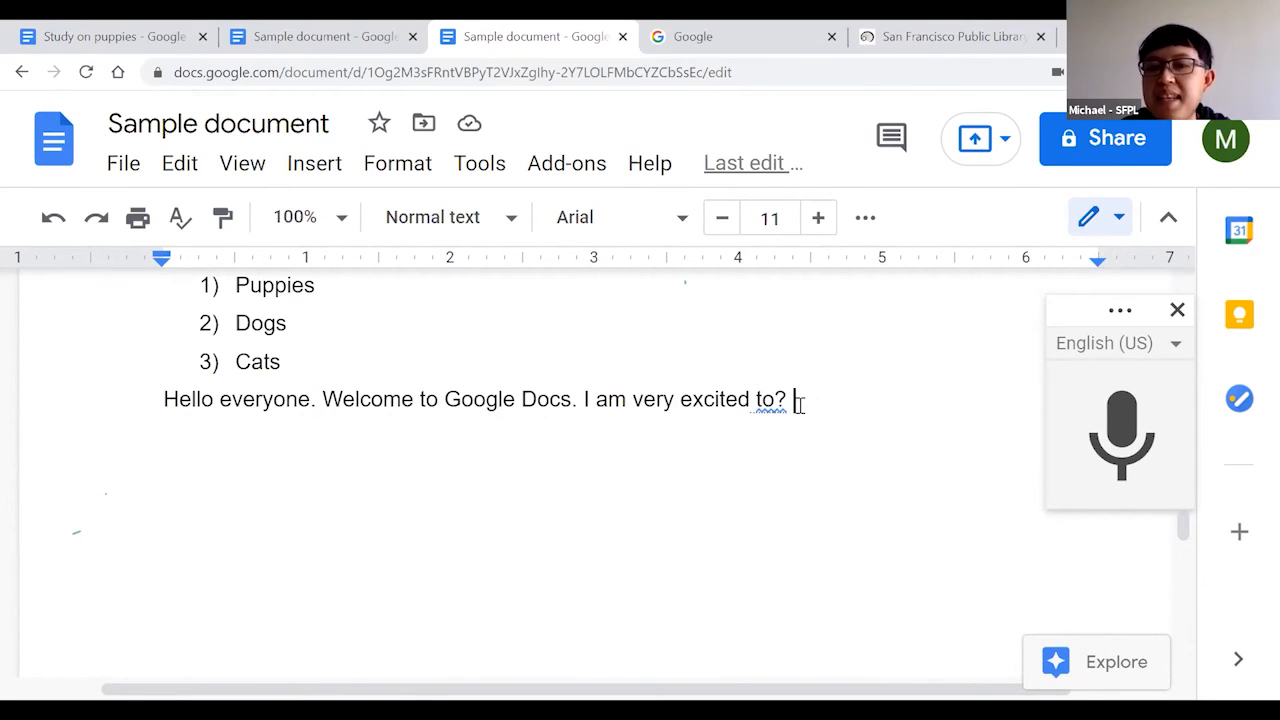
text(Question mark)
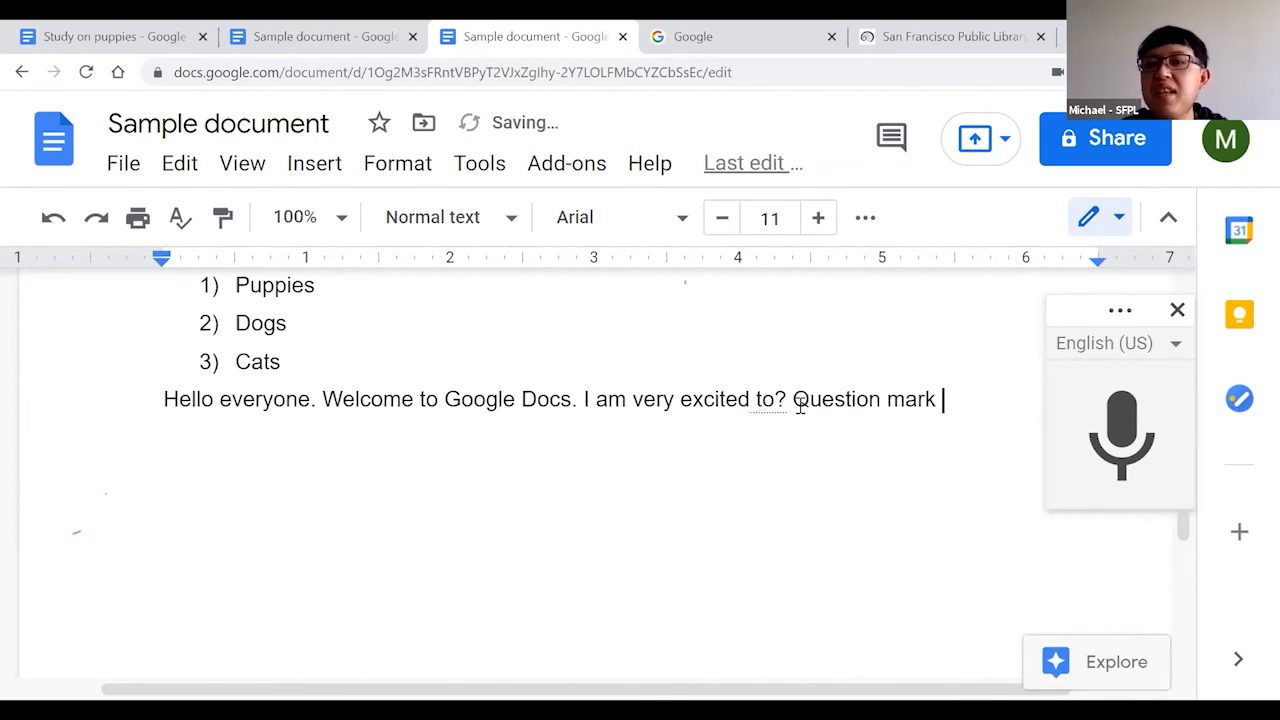
key(shift+Left)
key(shift+Left)
key(shift+Left)
key(shift+Left)
key(shift+Left)
key(shift+Left)
key(shift+Left)
key(shift+Left)
key(shift+Left)
key(shift+Left)
key(shift+Left)
key(shift+Left)
key(shift+Left)
key(shift+Left)
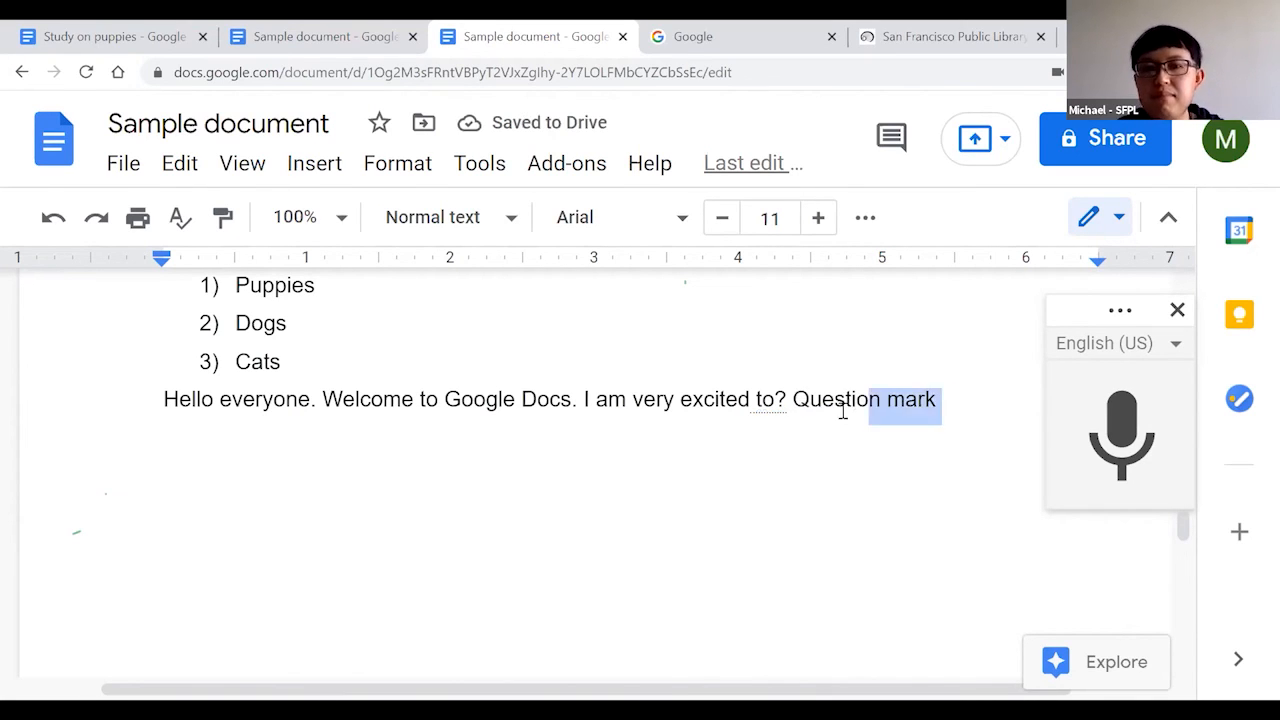
key(BackSpace)
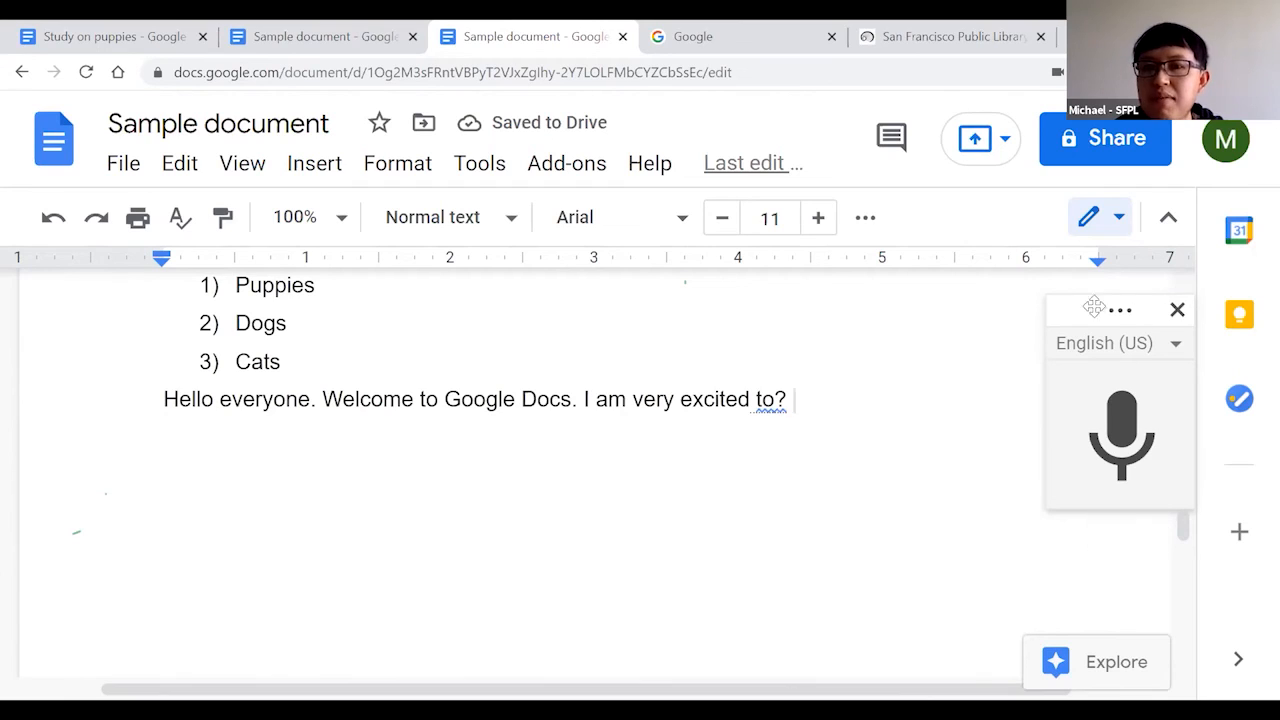
Close the Voice typing tool.
drag(891, 311, 700, 340)
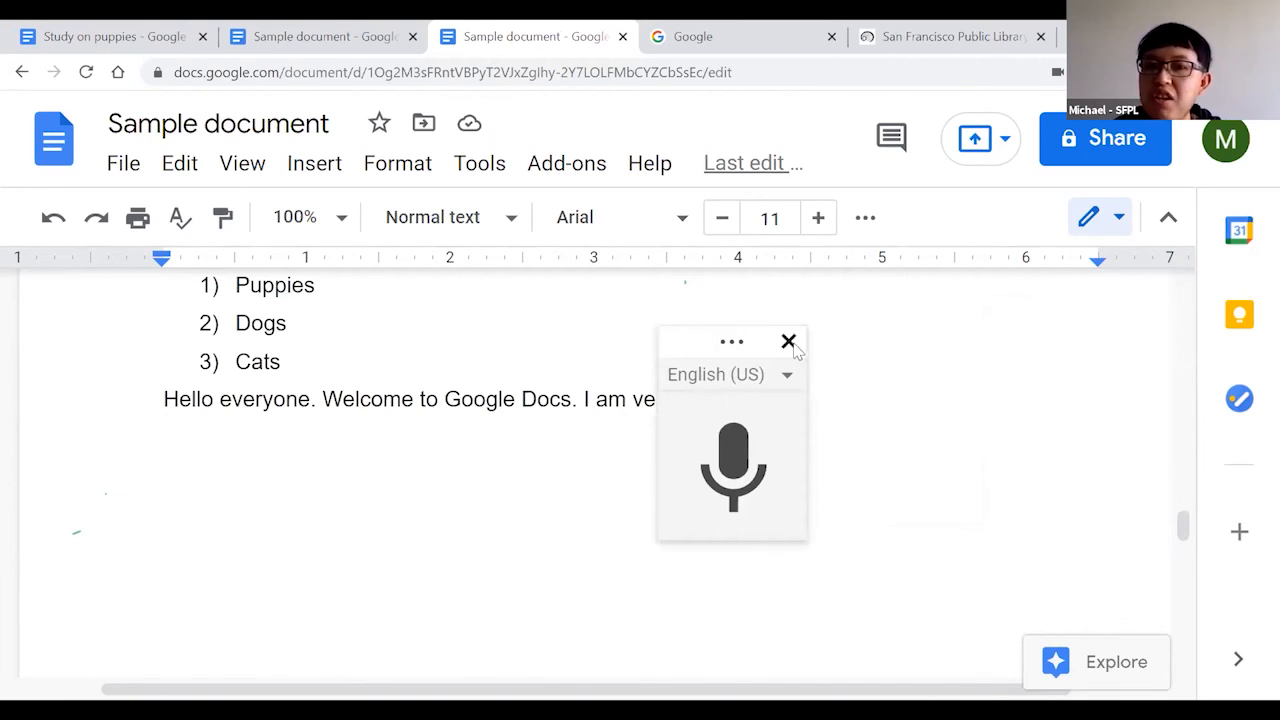
click(788, 342)
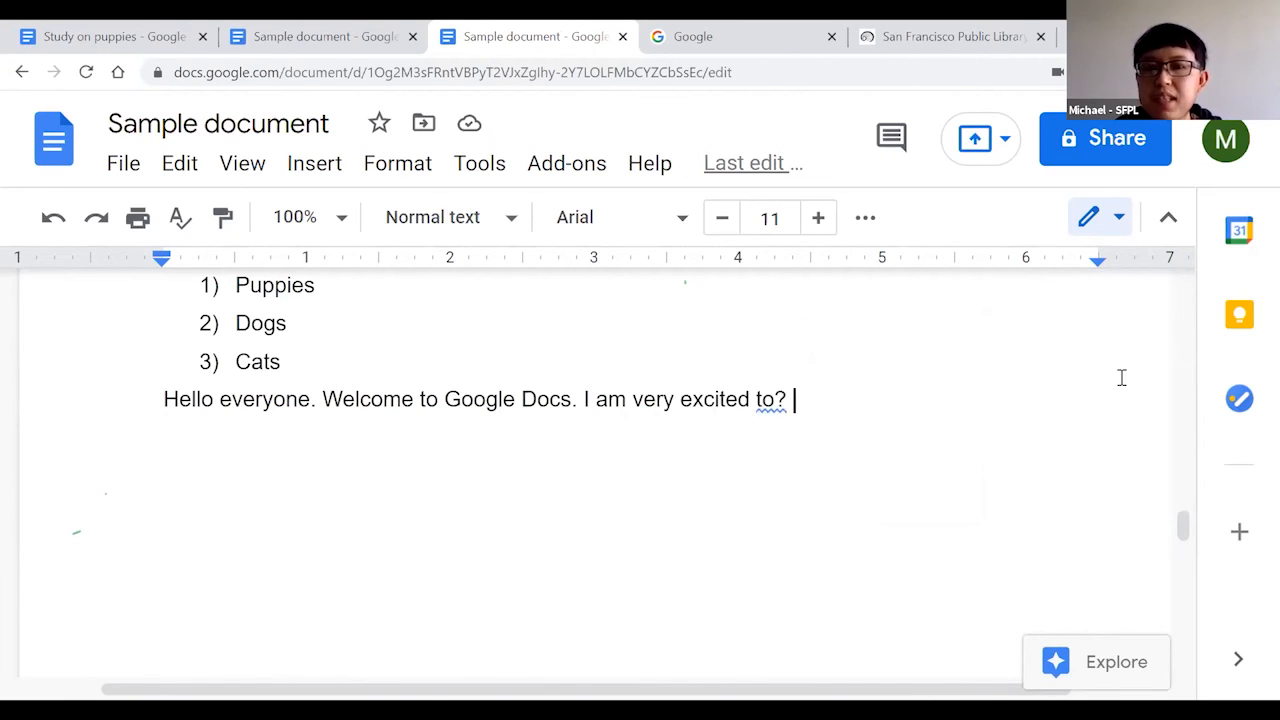
Share the document with anyone who has the link, giving them the Editor role, and copy the link.
drag(1183, 510, 1185, 285)
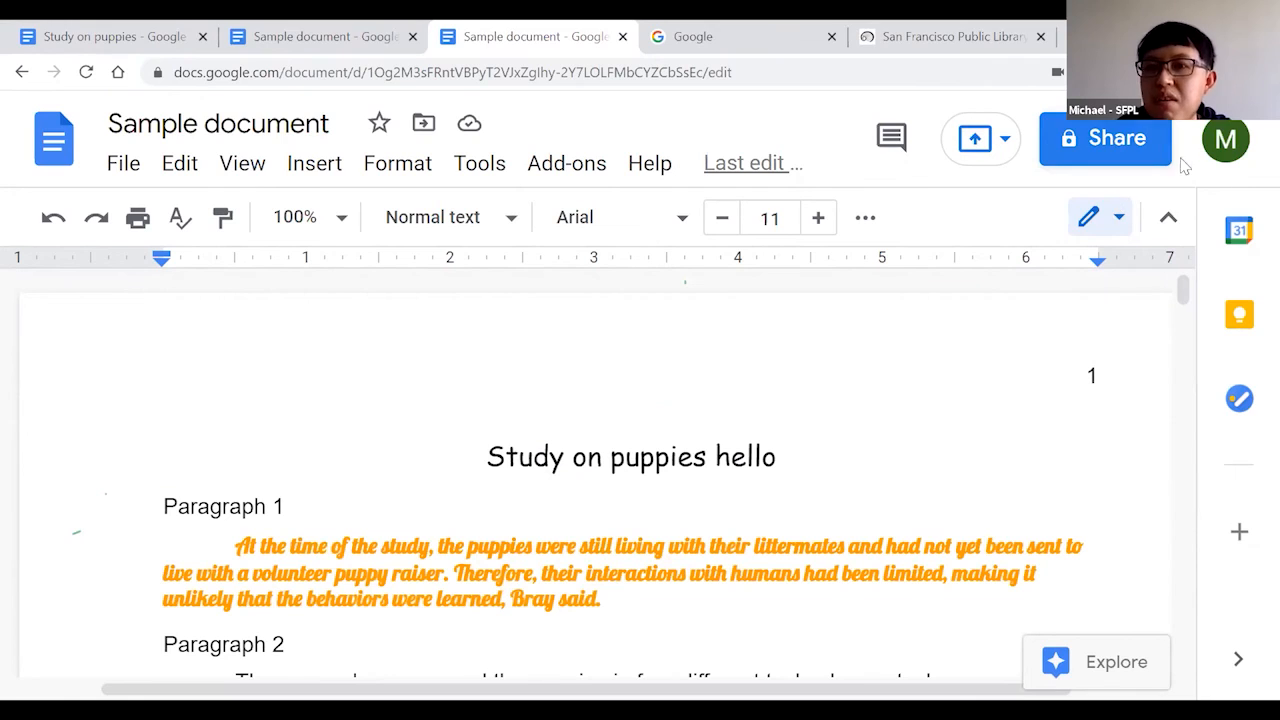
click(1098, 145)
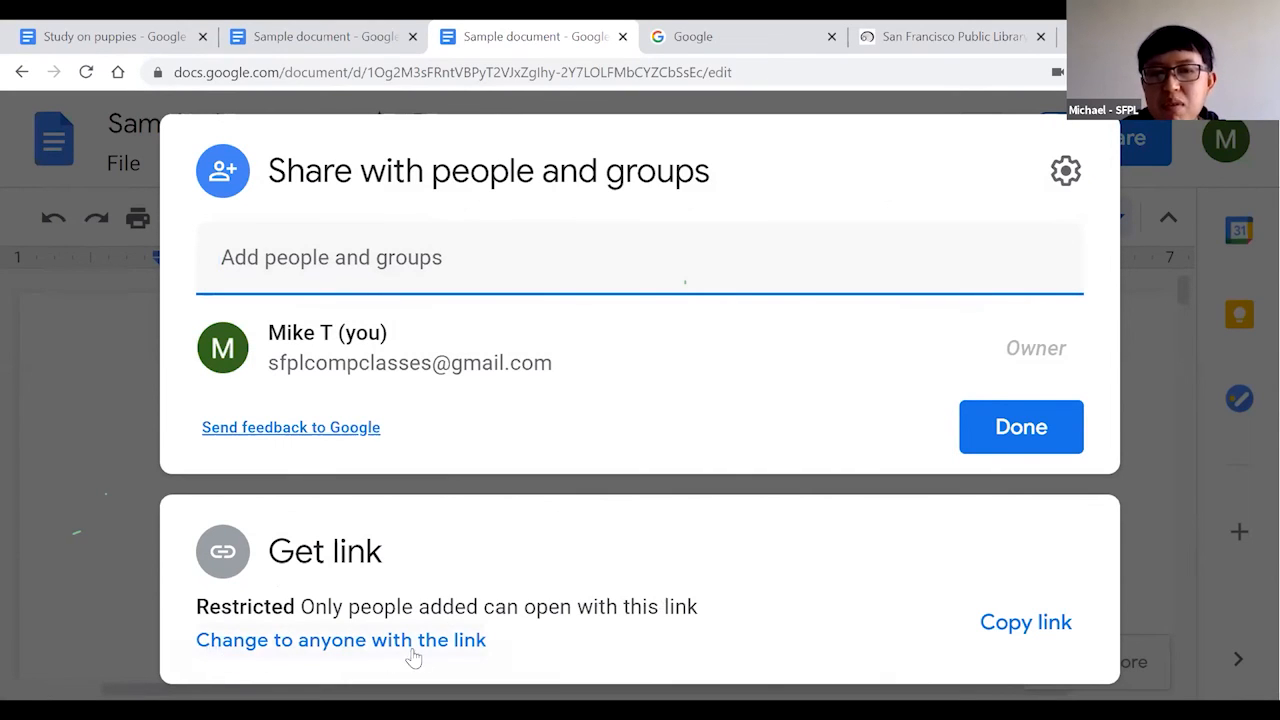
click(309, 640)
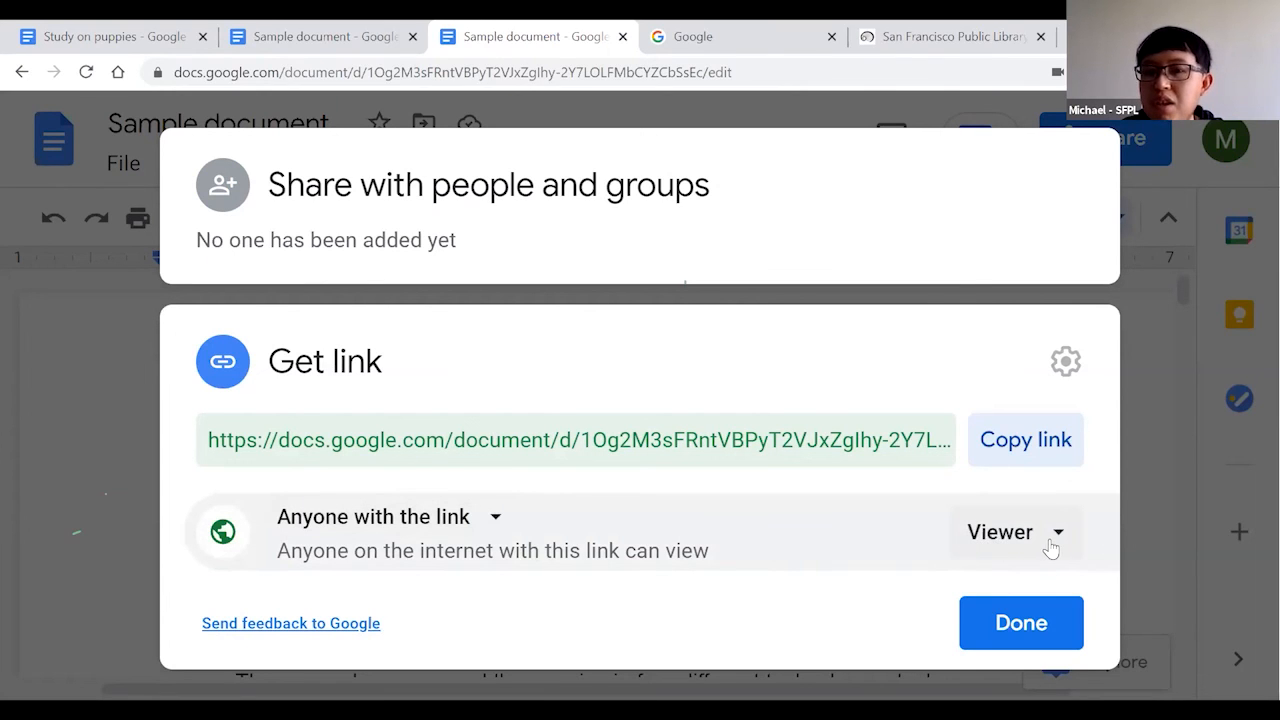
click(1000, 545)
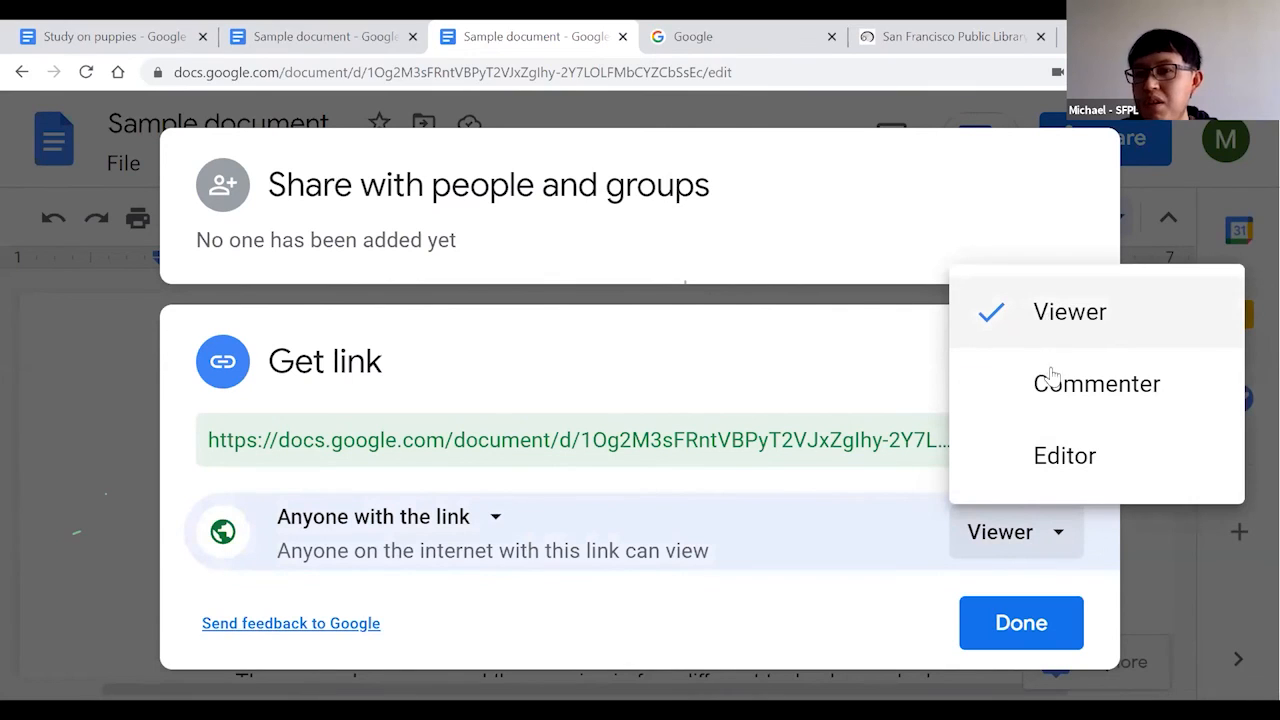
click(1055, 458)
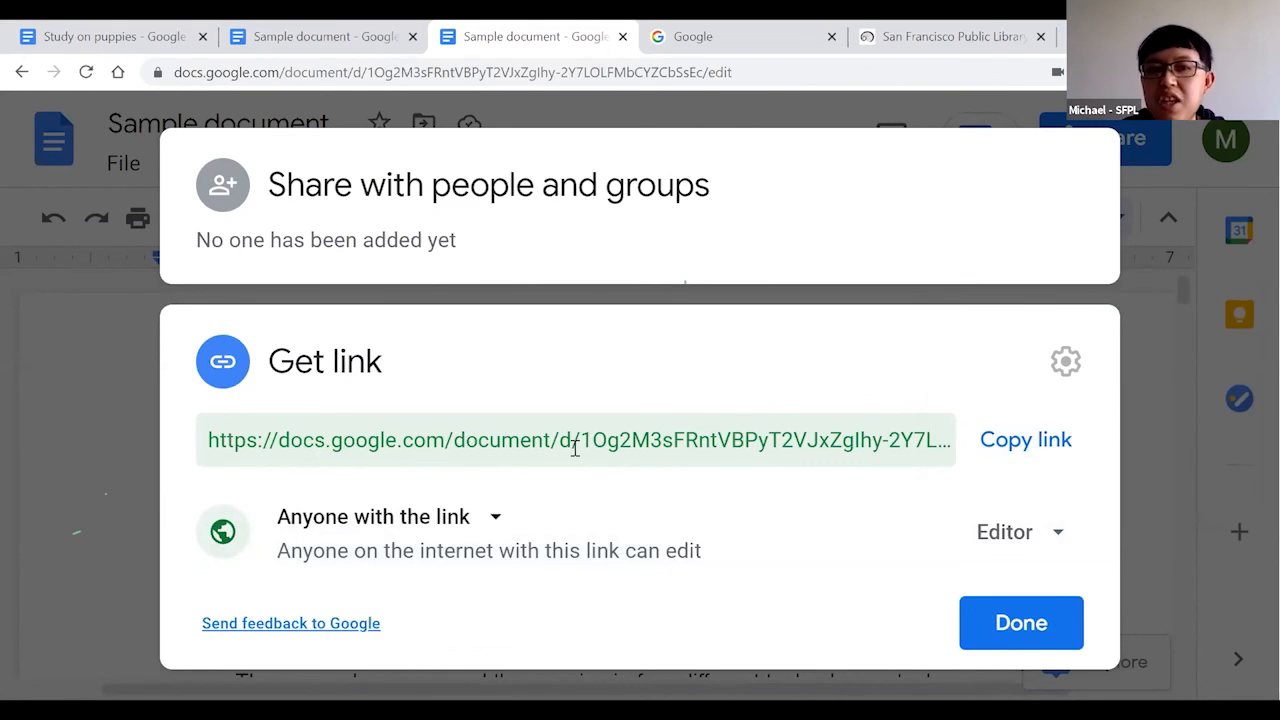
click(995, 450)
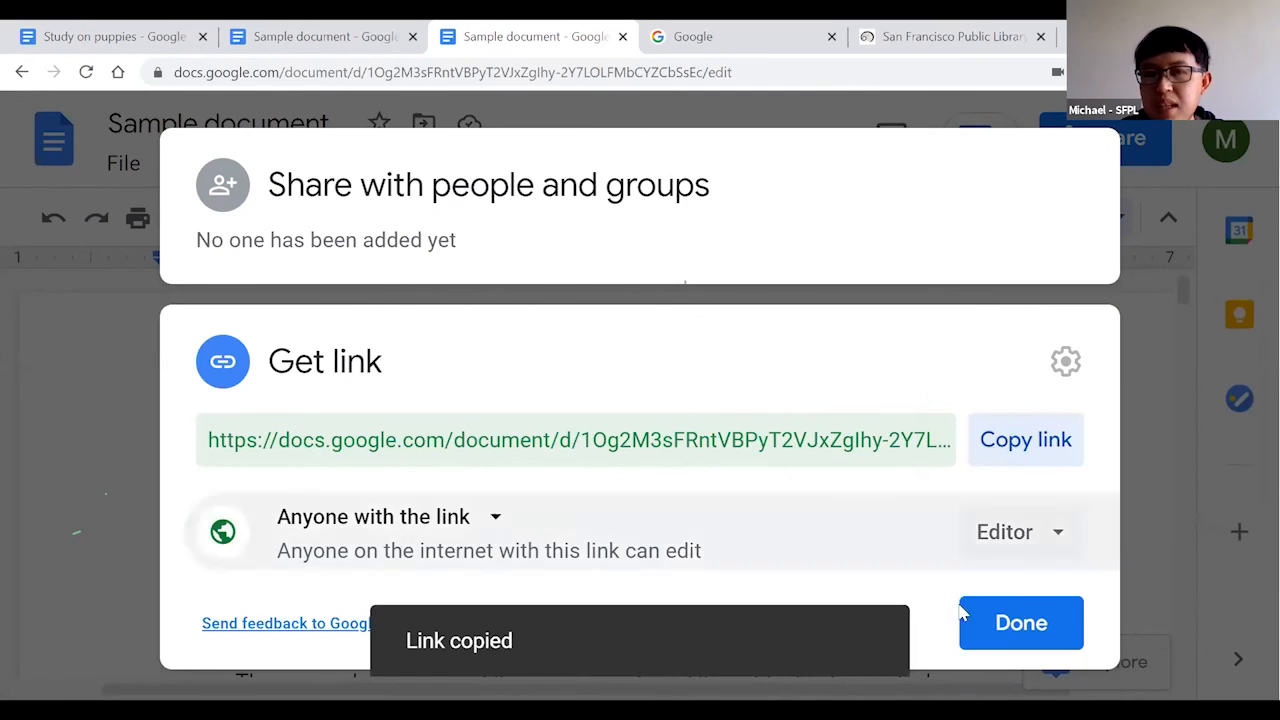
click(1008, 628)
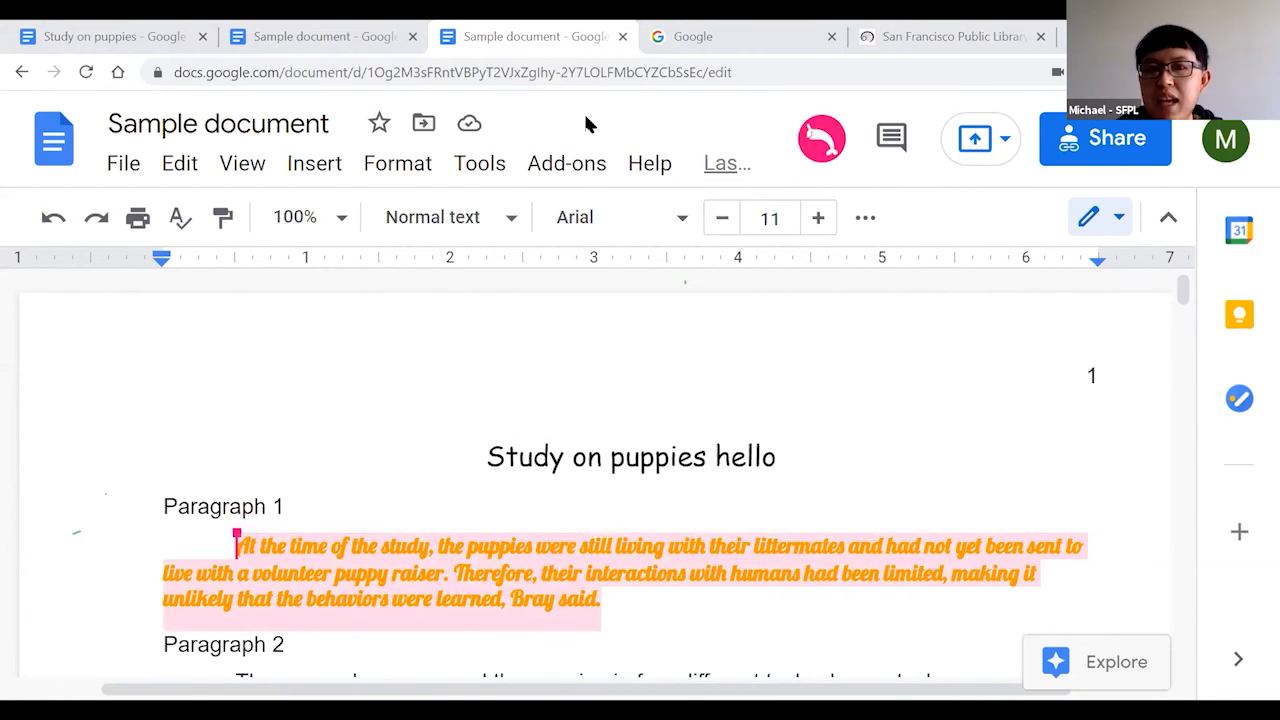
Add "Hello" directly after the "Paragraph 1" heading in the shared document.
drag(1184, 294, 1170, 322)
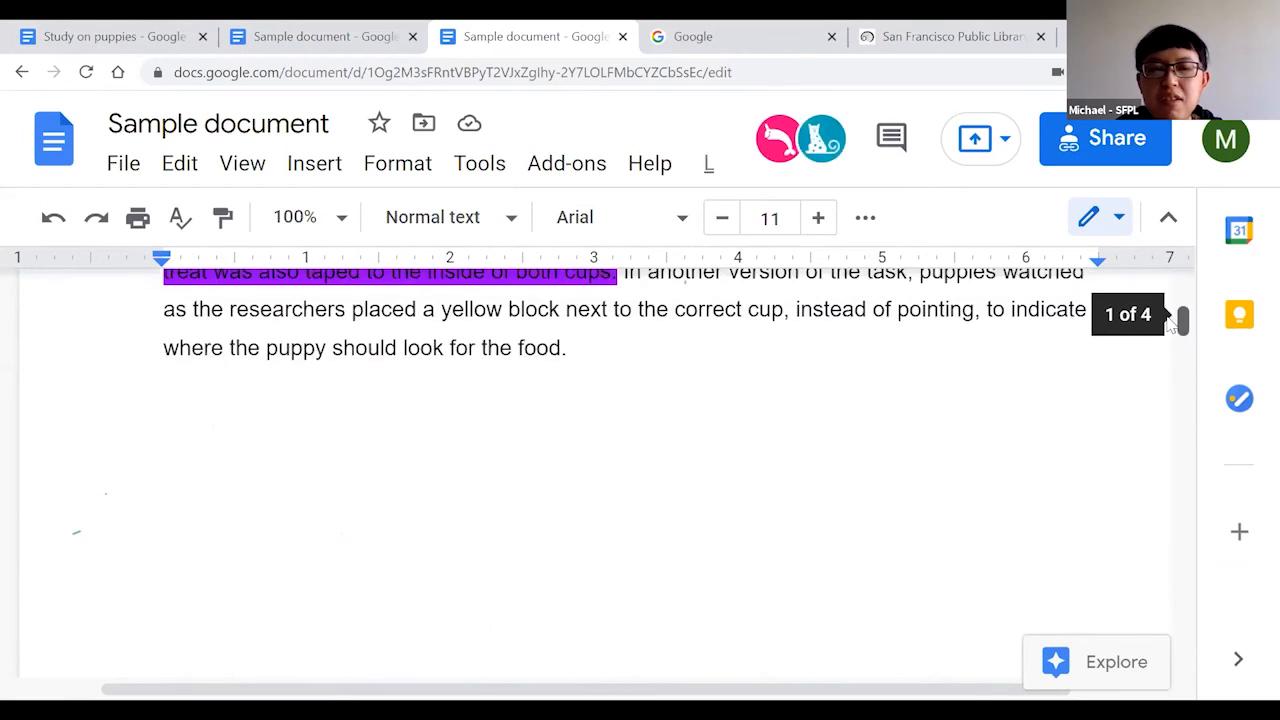
scroll(1183, 314, up, 2)
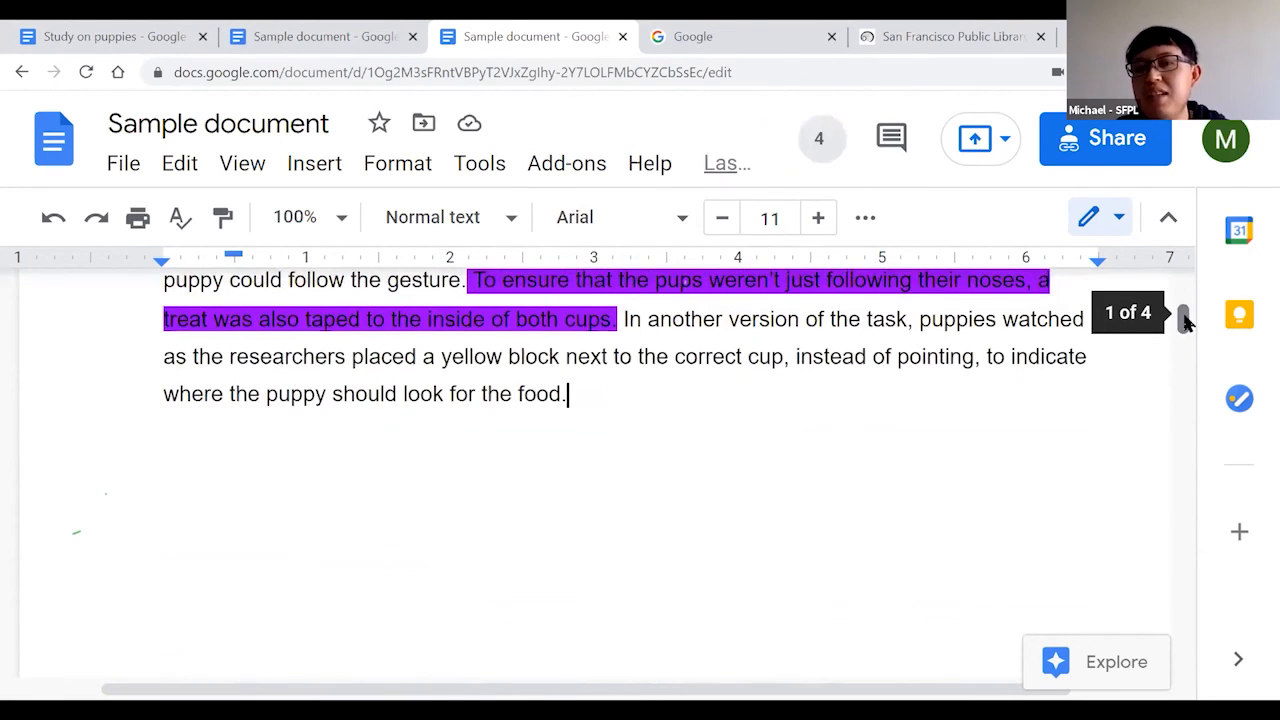
drag(1183, 318, 1182, 282)
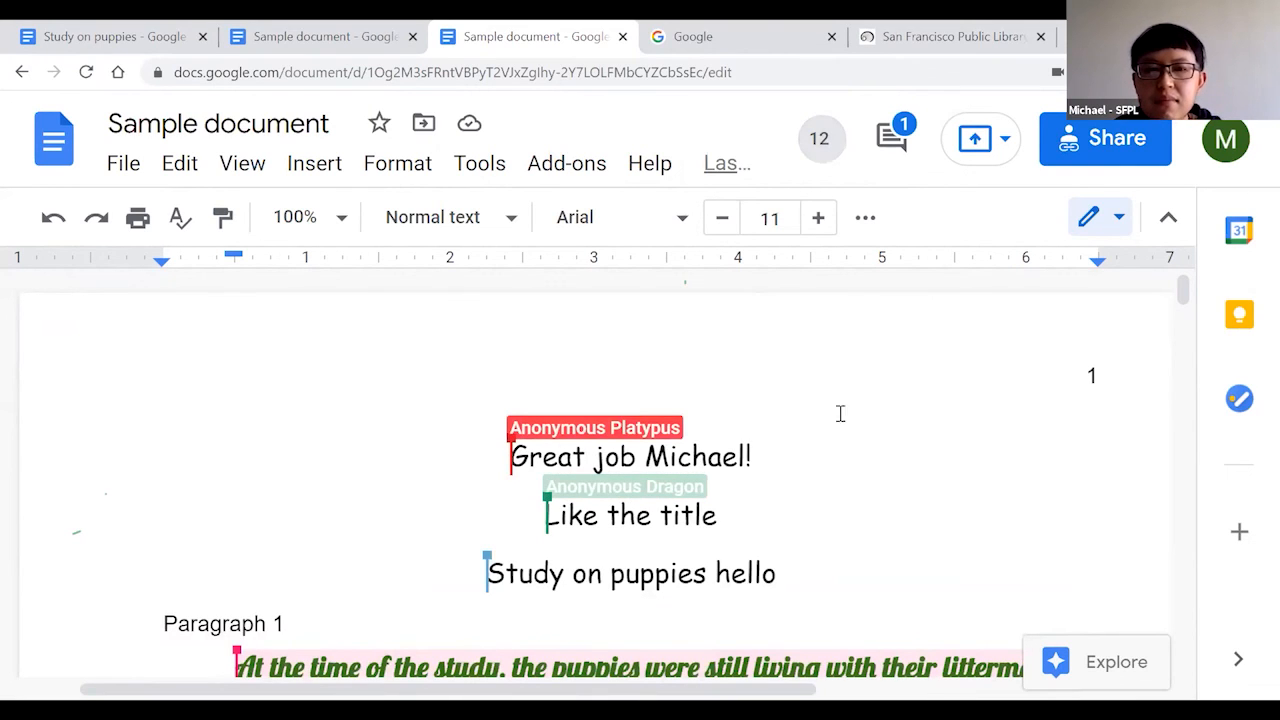
drag(1183, 290, 1188, 303)
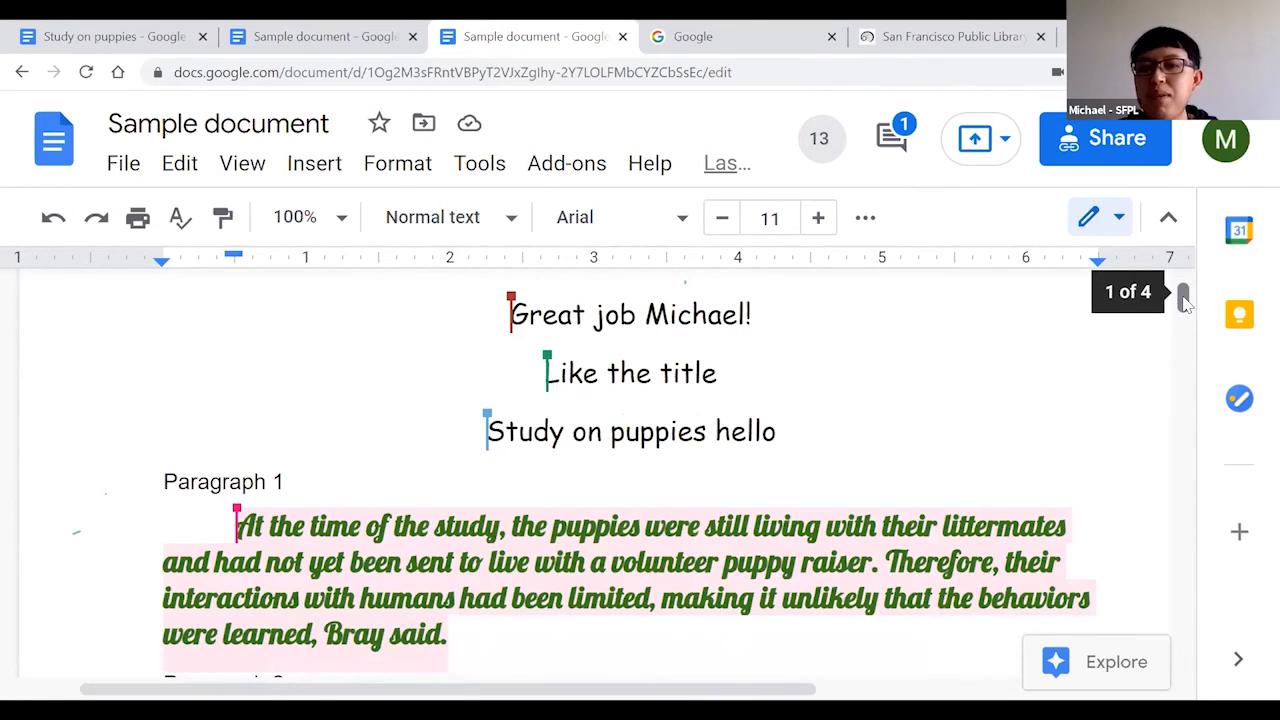
click(791, 431)
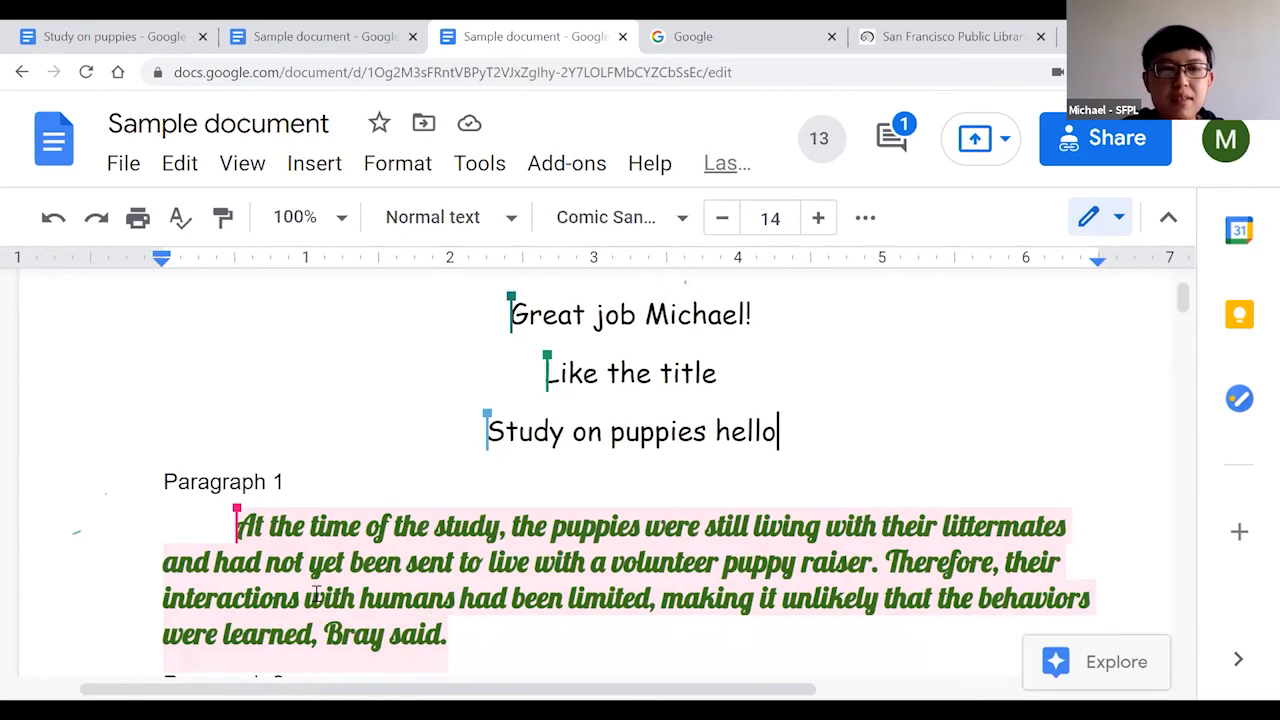
click(286, 482)
text(h)
key(BackSpace)
text(ello)
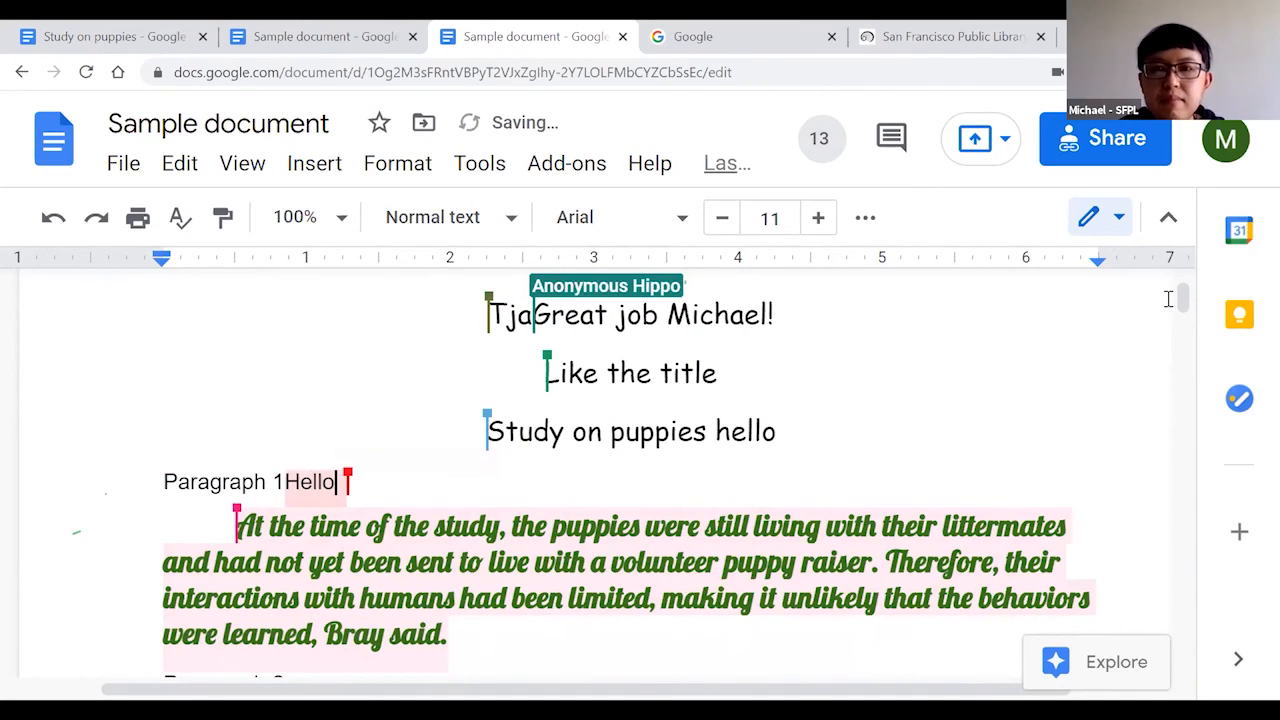
Open the list of people currently in the document and look through the anonymous collaborators.
scroll(1168, 300, up, 2)
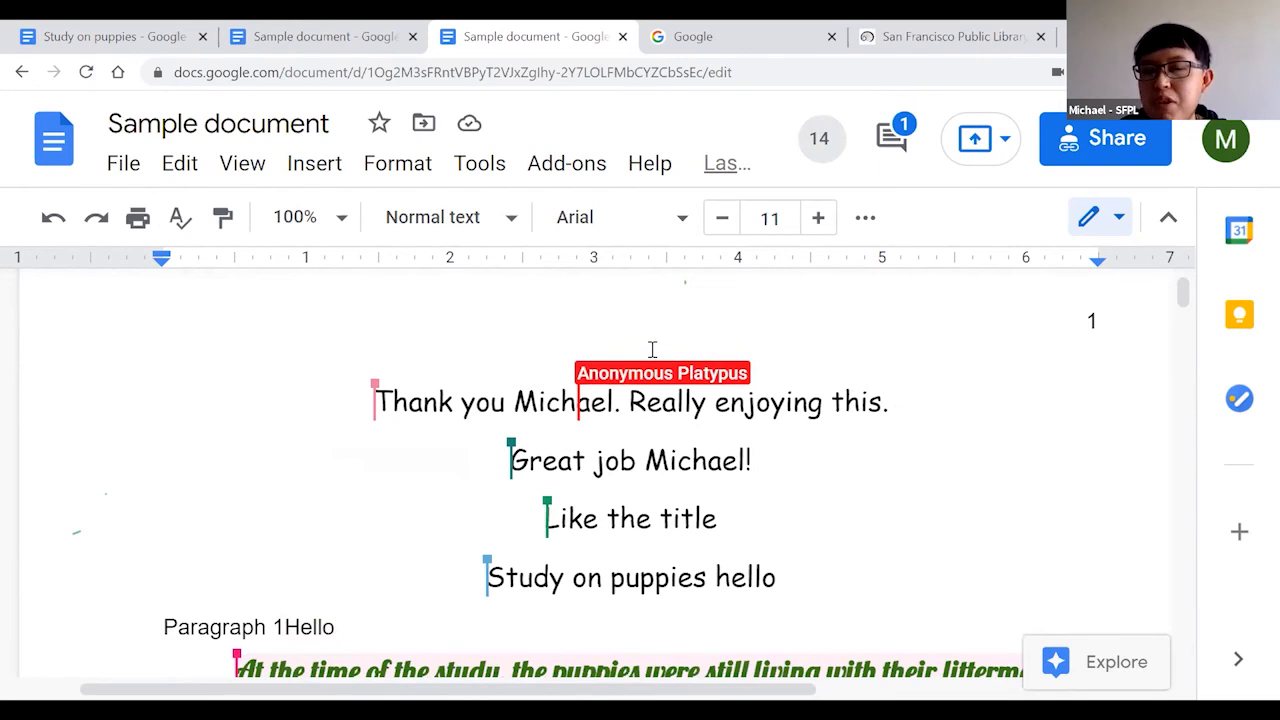
click(818, 150)
drag(1000, 228, 997, 276)
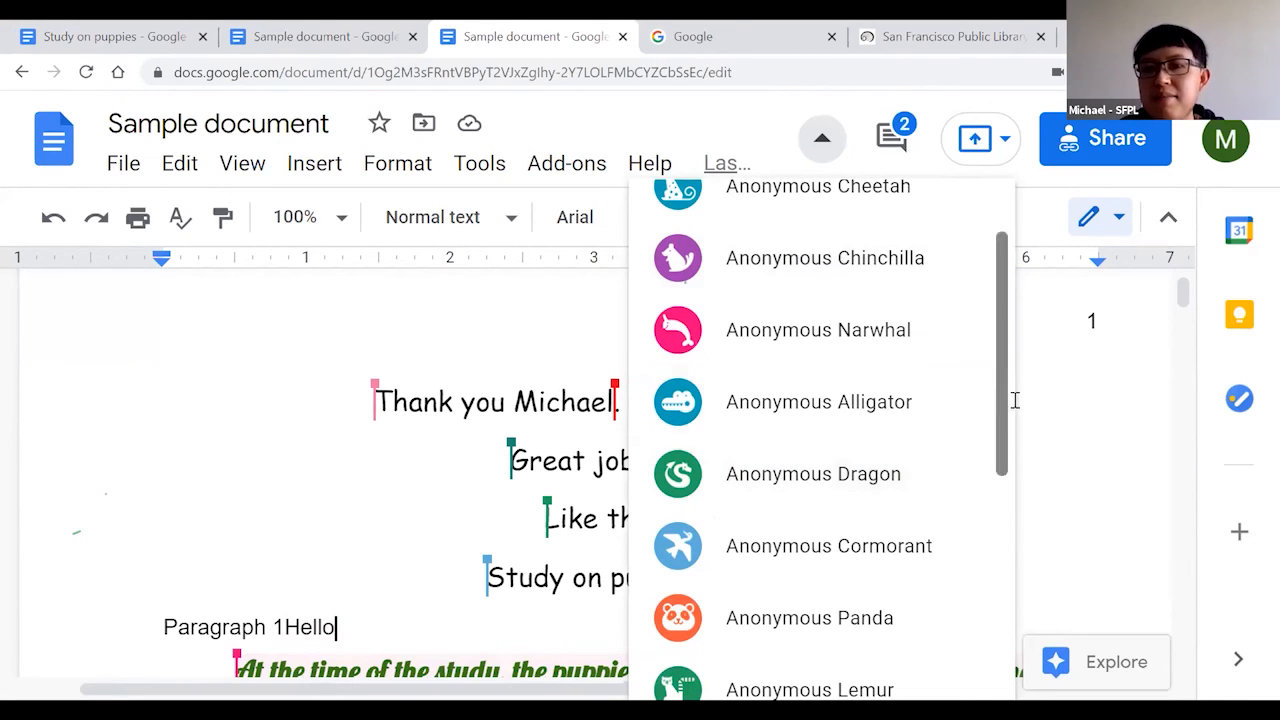
scroll(1008, 415, up, 1)
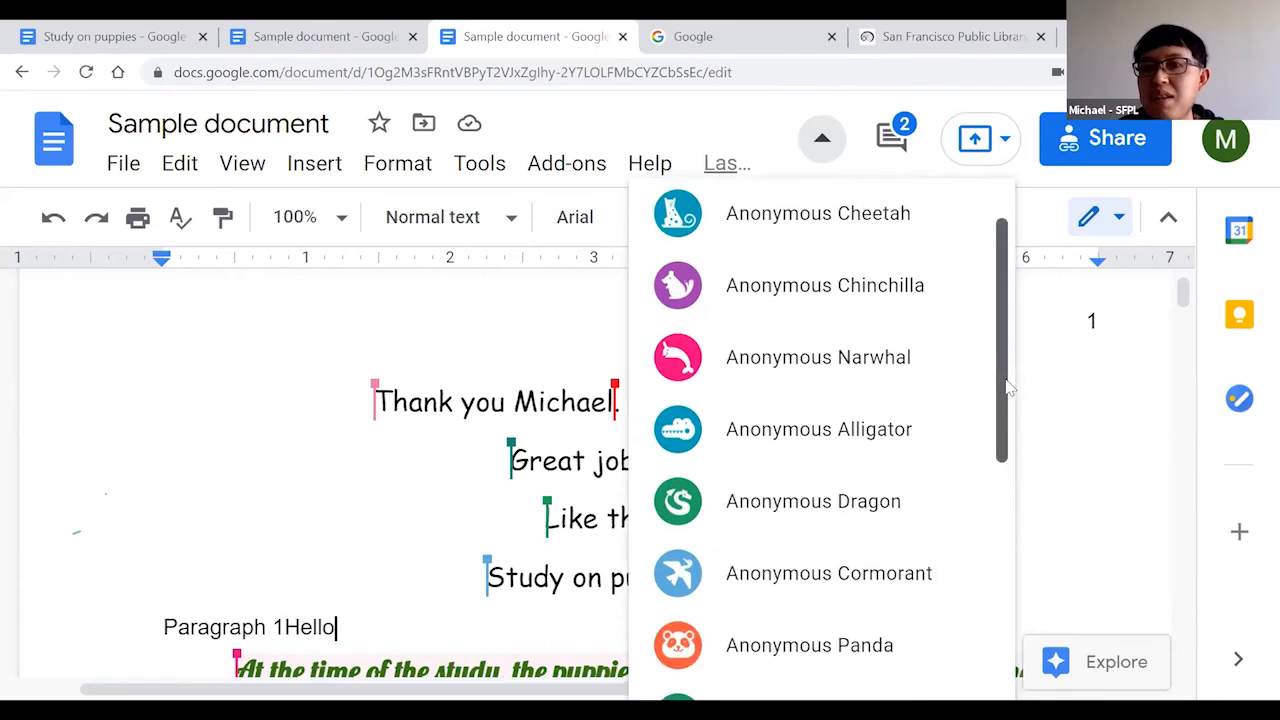